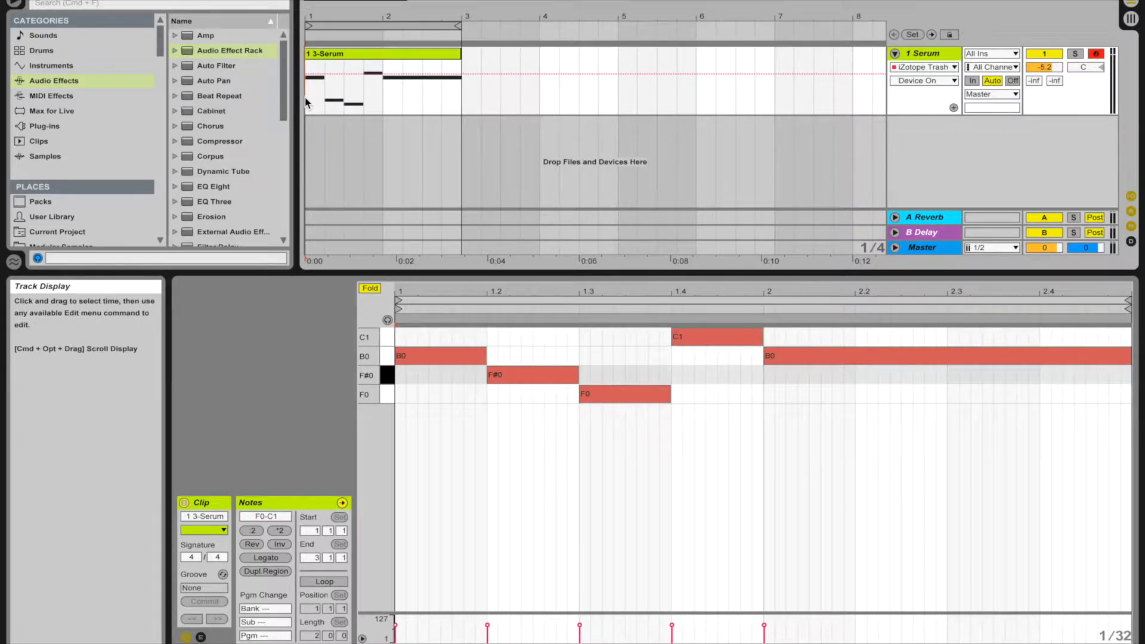
Step: Select the two-bar Serum clip and play it from the start
click(373, 50)
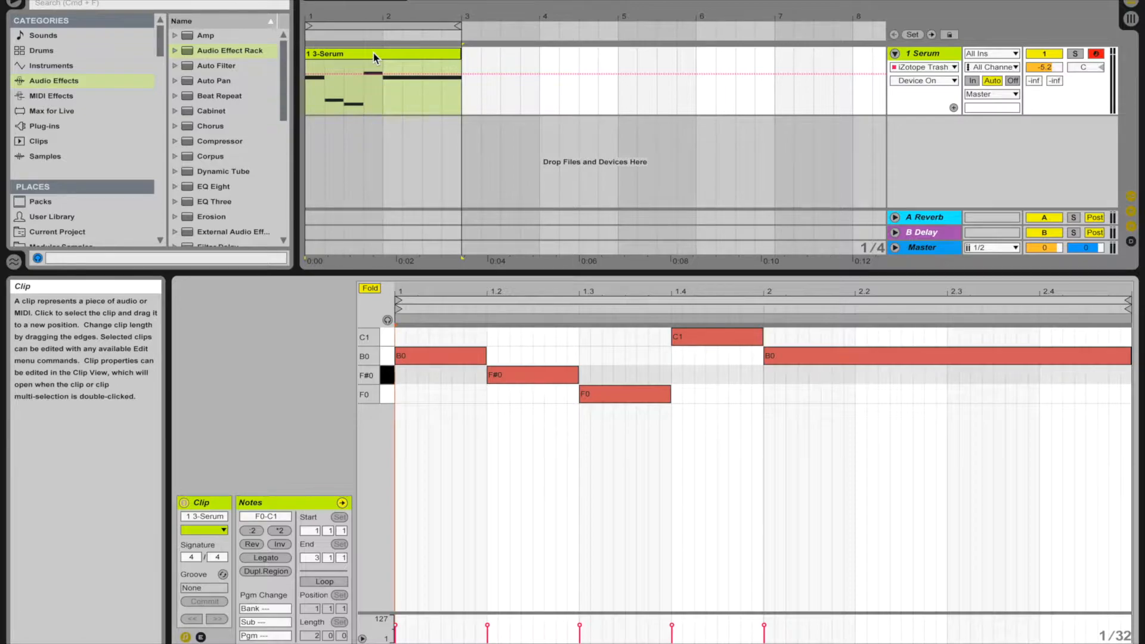
key(space)
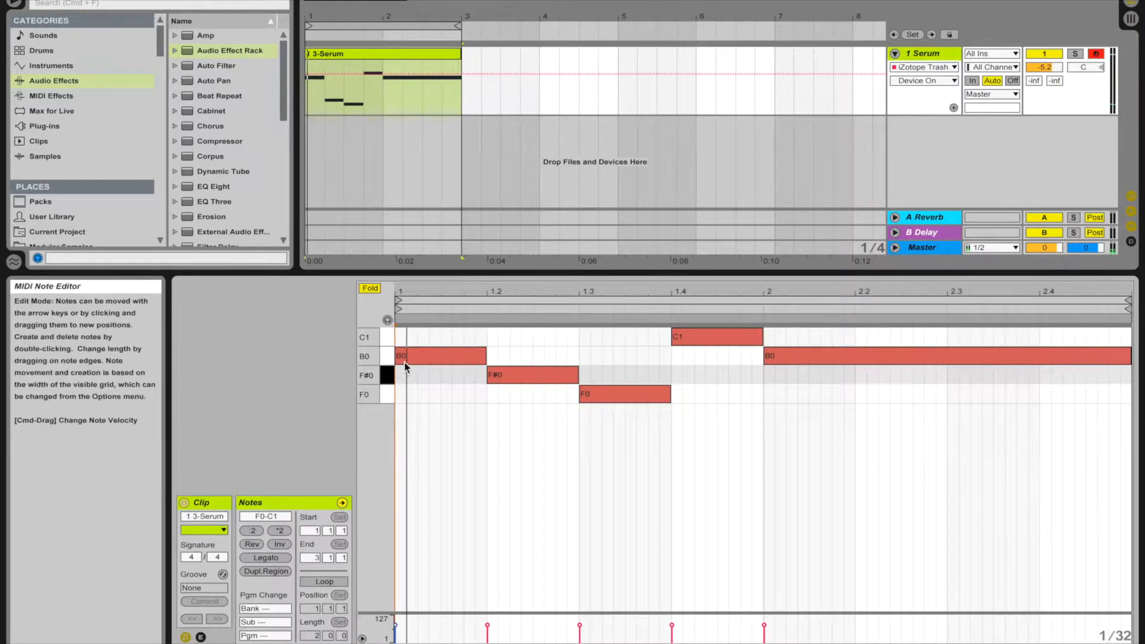
click(839, 358)
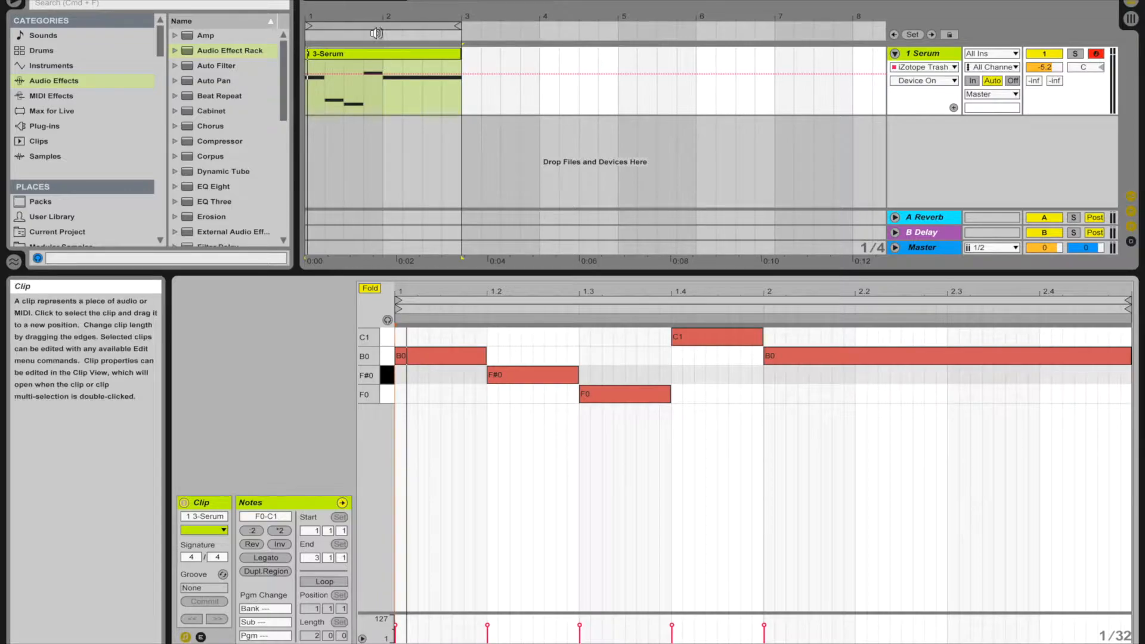
Step: Extend the arrangement loop to bar 5 and duplicate the two-bar Serum clip into bars 3 and 4
click(353, 13)
mouse_move(353, 13)
mouse_down()
mouse_move(329, 8)
mouse_move(469, 24)
mouse_move(455, 24)
mouse_up()
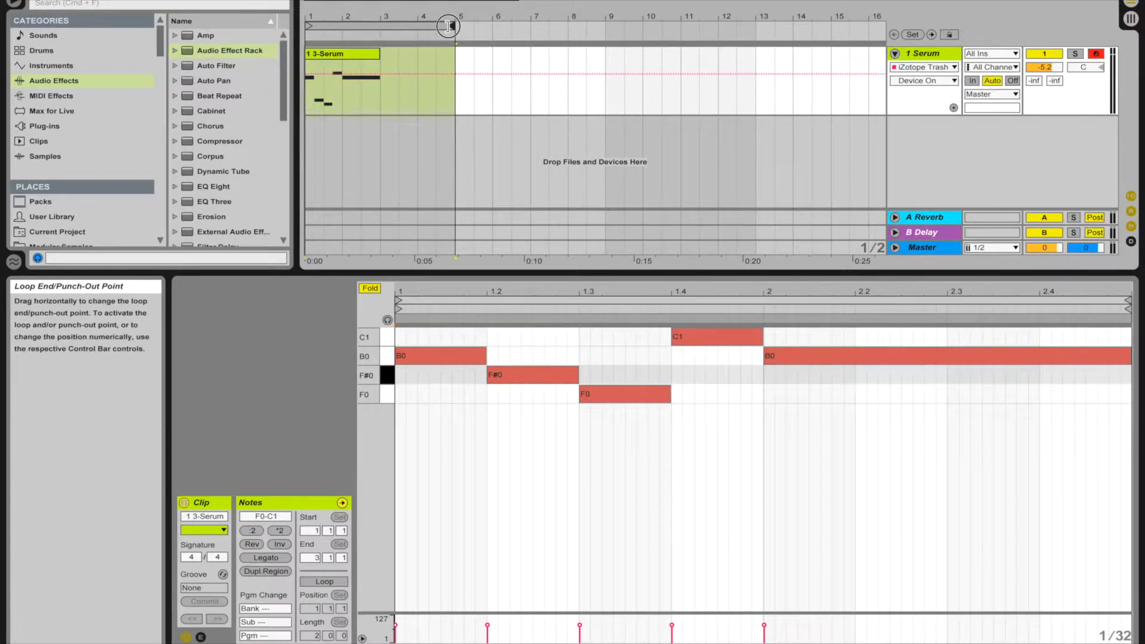
click(342, 52)
key(super+d)
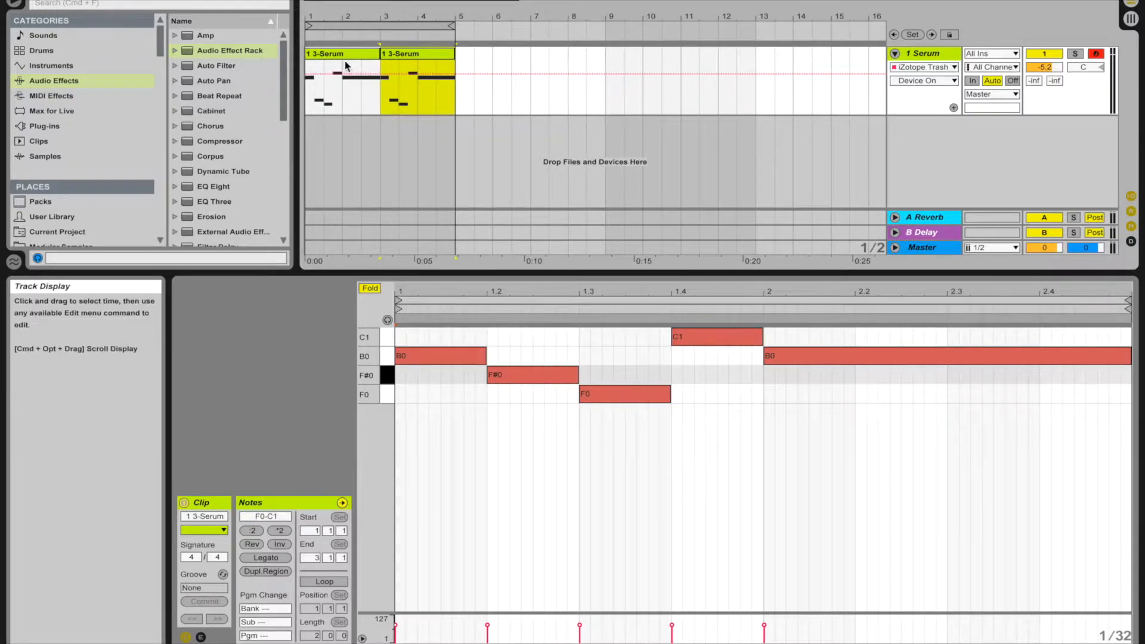
Step: Reverse the order of the first three notes (B0, F#0, F0) in the duplicated clip and play the arrangement from the start
double_click(420, 53)
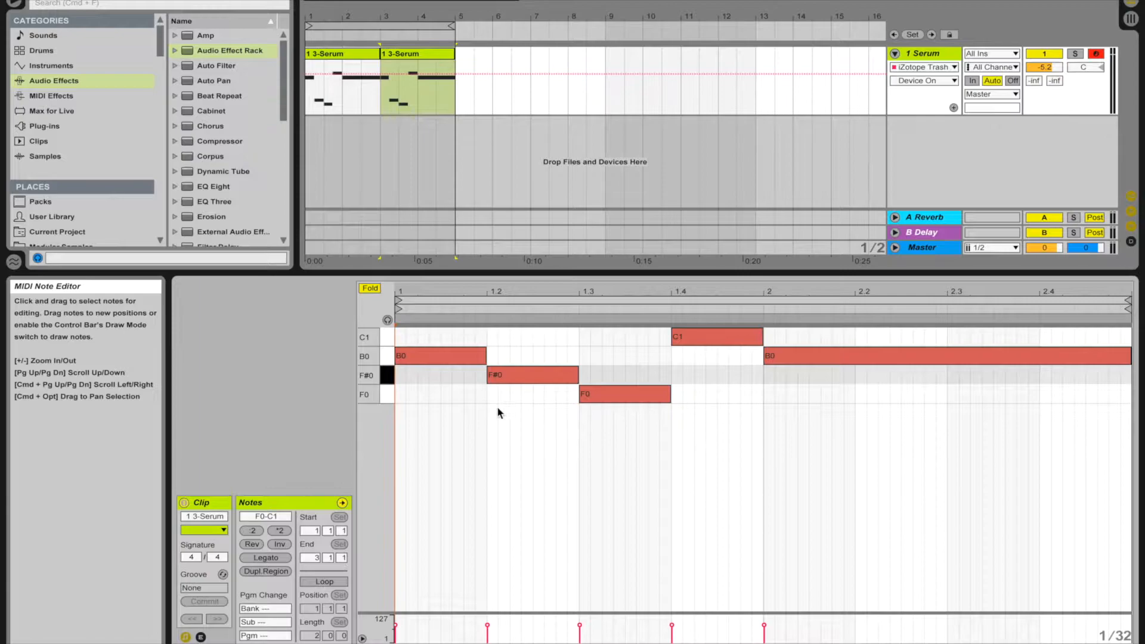
drag(414, 402, 608, 333)
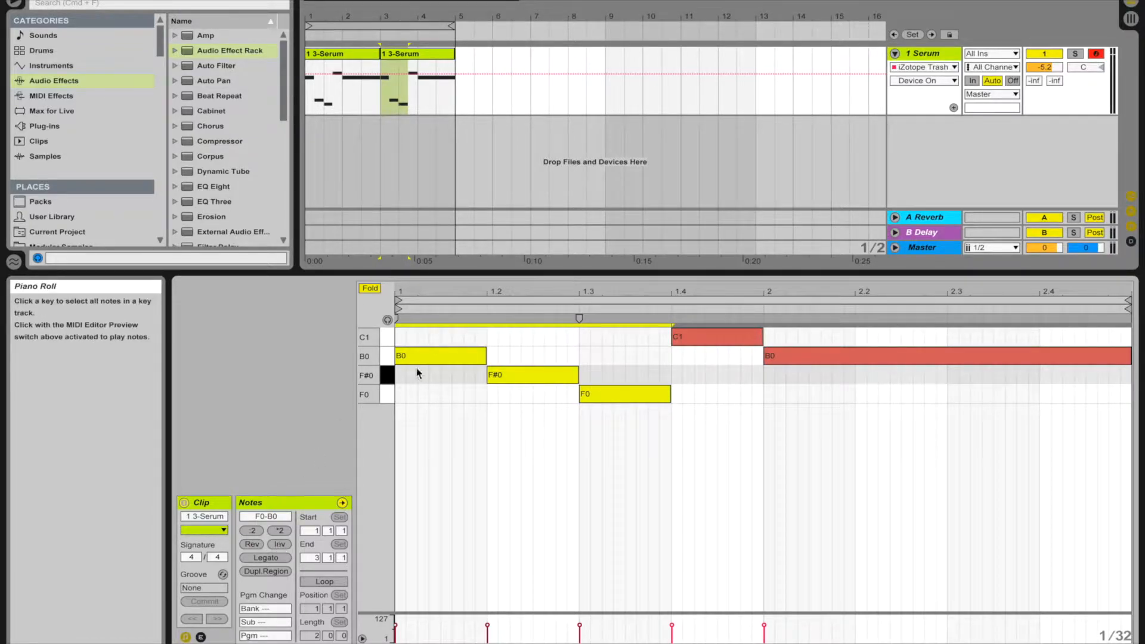
click(489, 372)
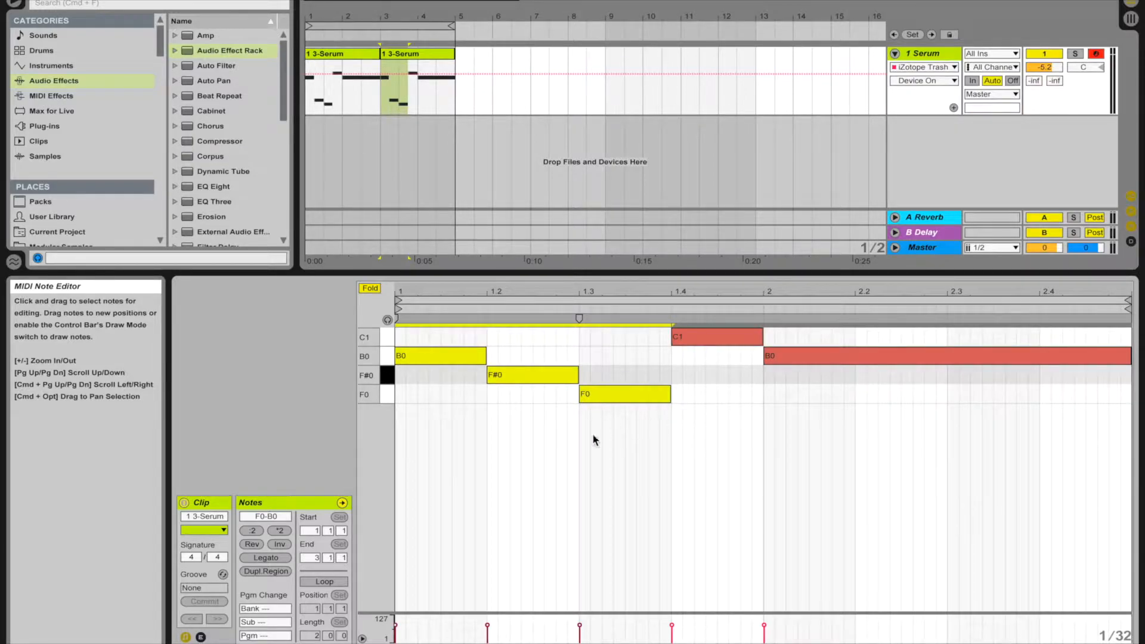
click(278, 544)
click(278, 544)
click(278, 544)
click(278, 544)
click(278, 544)
click(278, 544)
click(278, 544)
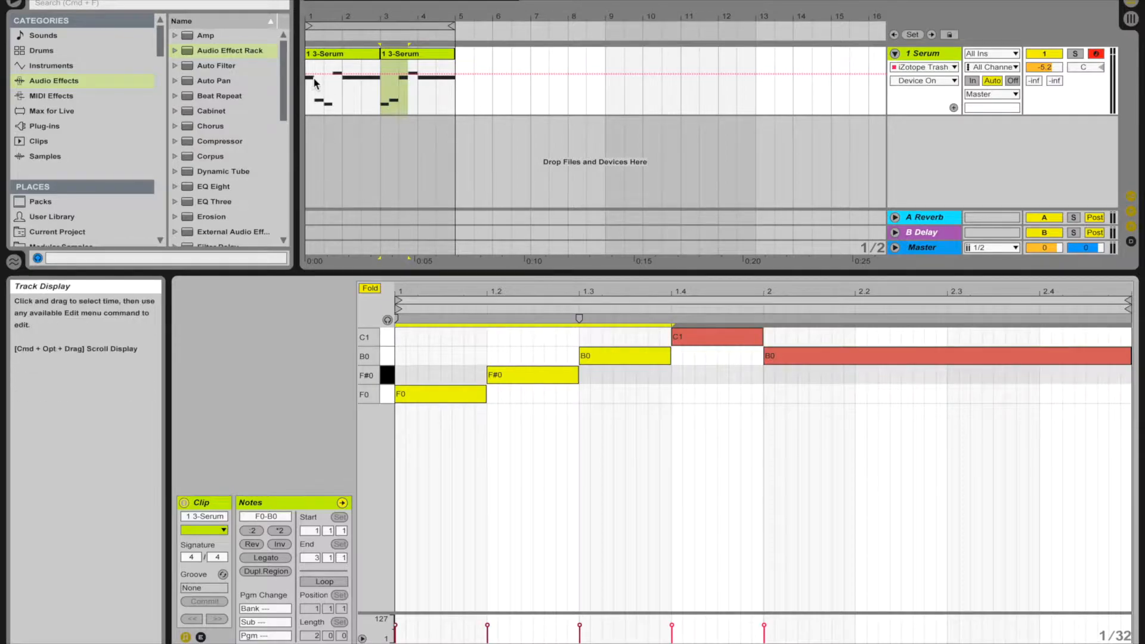
click(251, 544)
click(312, 106)
key(space)
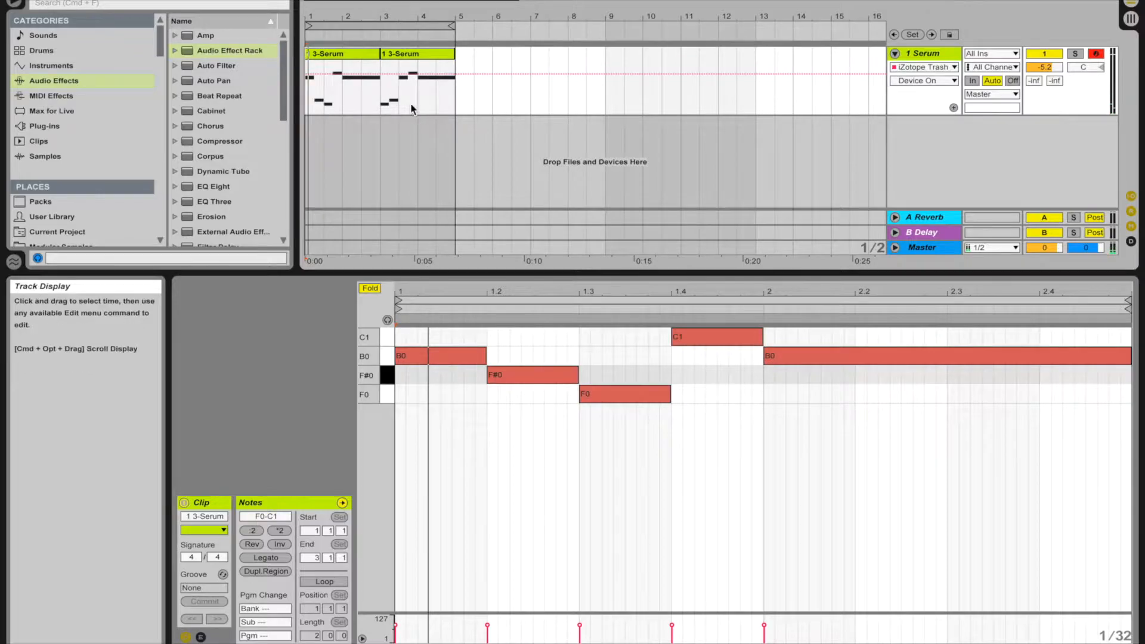
Step: Split the duplicated clip at beat 3 of its first bar and transpose all notes of the second part up an octave
drag(398, 96, 462, 100)
key(super+e)
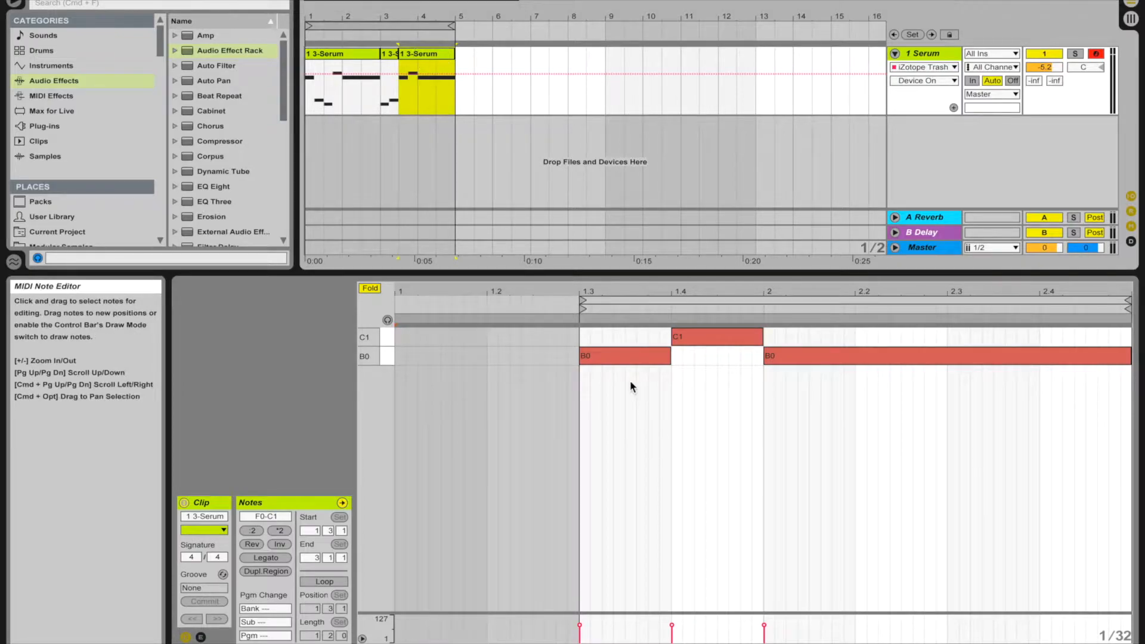
drag(630, 382, 890, 330)
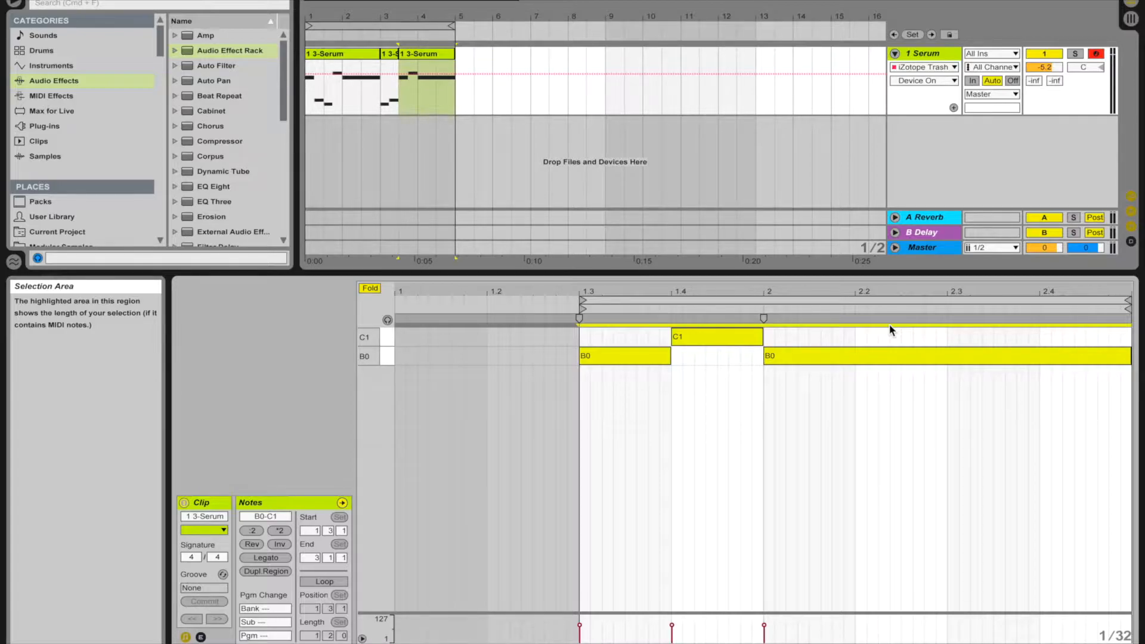
key(shift+Up)
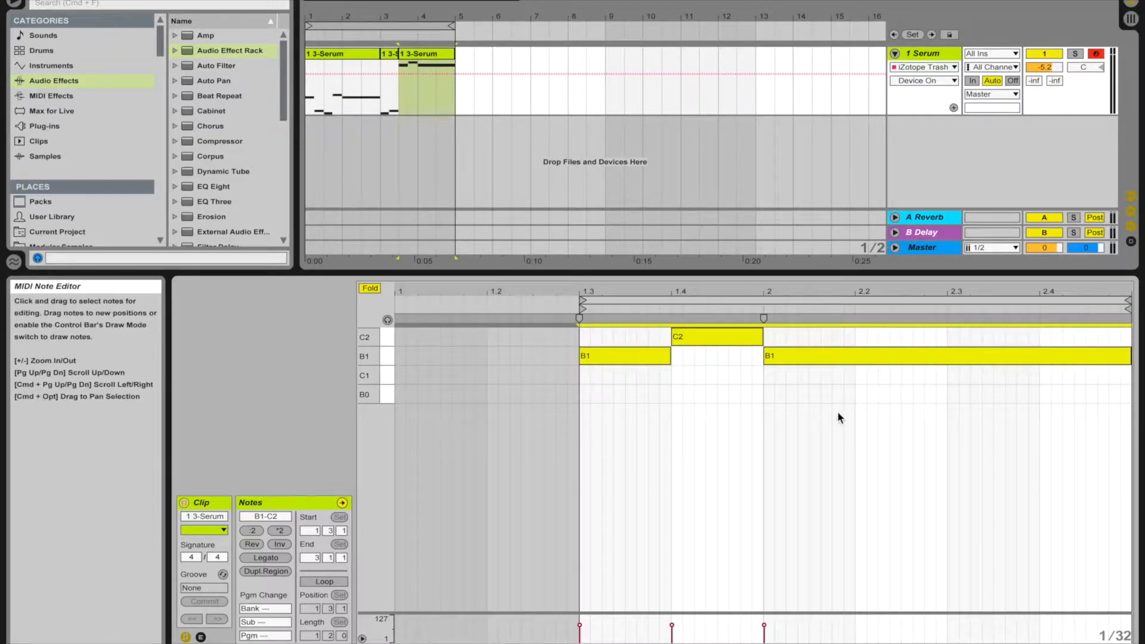
Step: Lower the long last note of the split-off clip an octave to B0 and play the arrangement from the start
drag(835, 411, 846, 332)
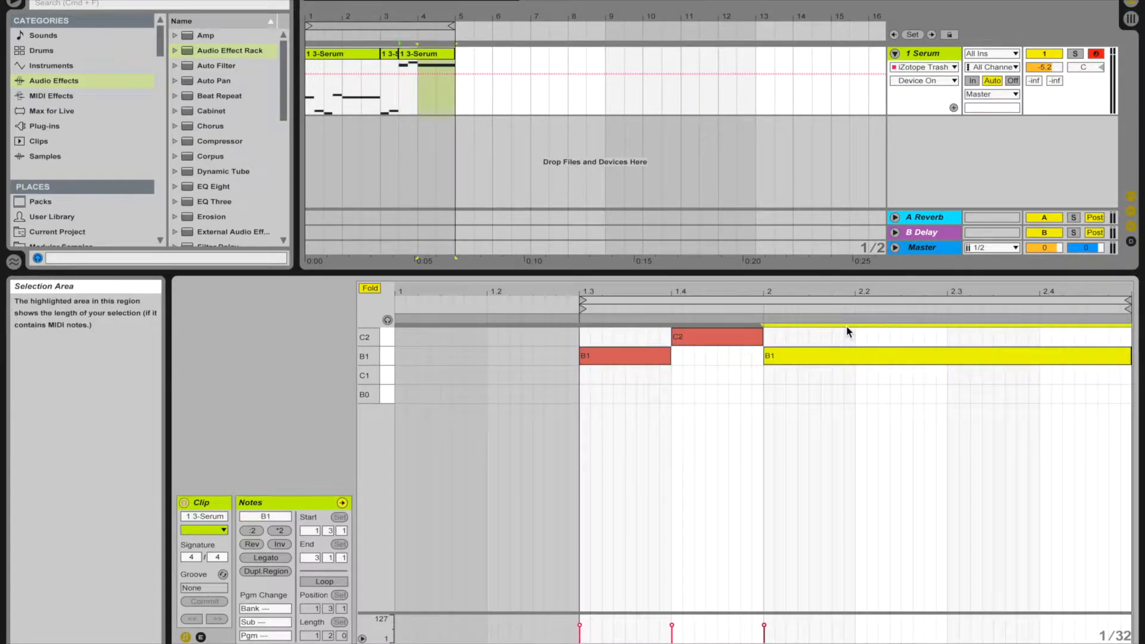
key(shift+Down)
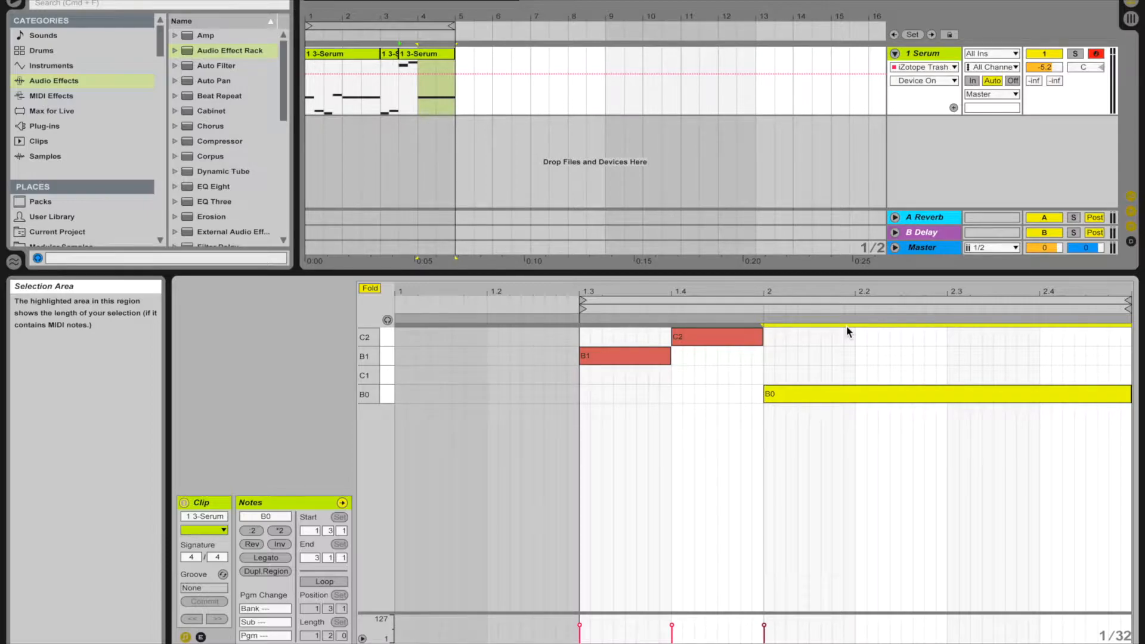
key(shift+Up)
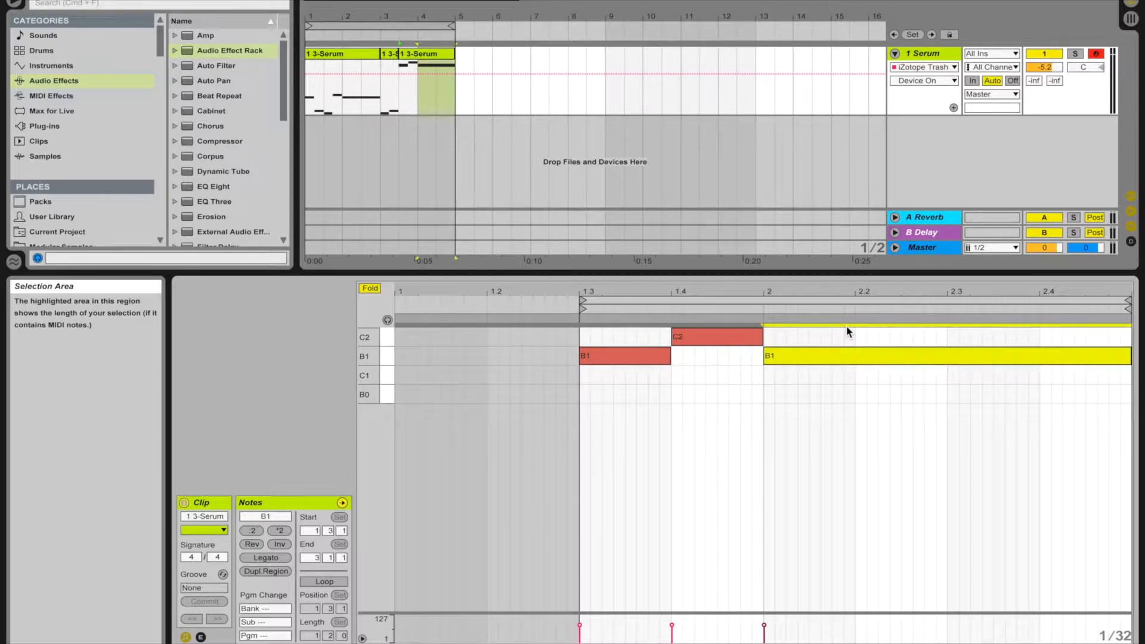
key(shift+Down)
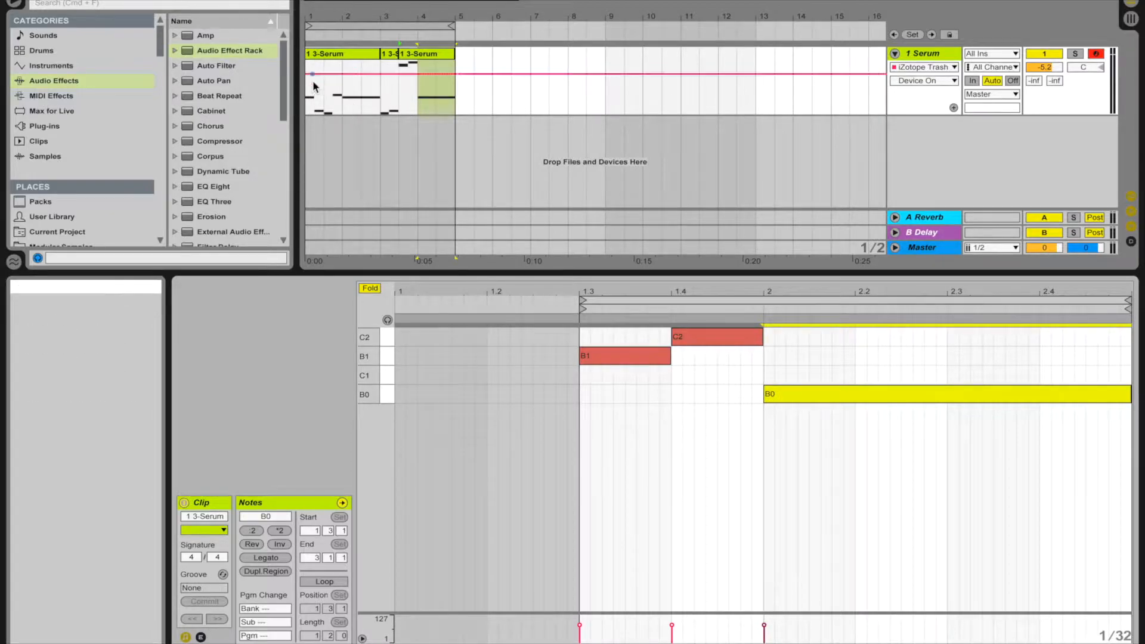
click(309, 97)
key(space)
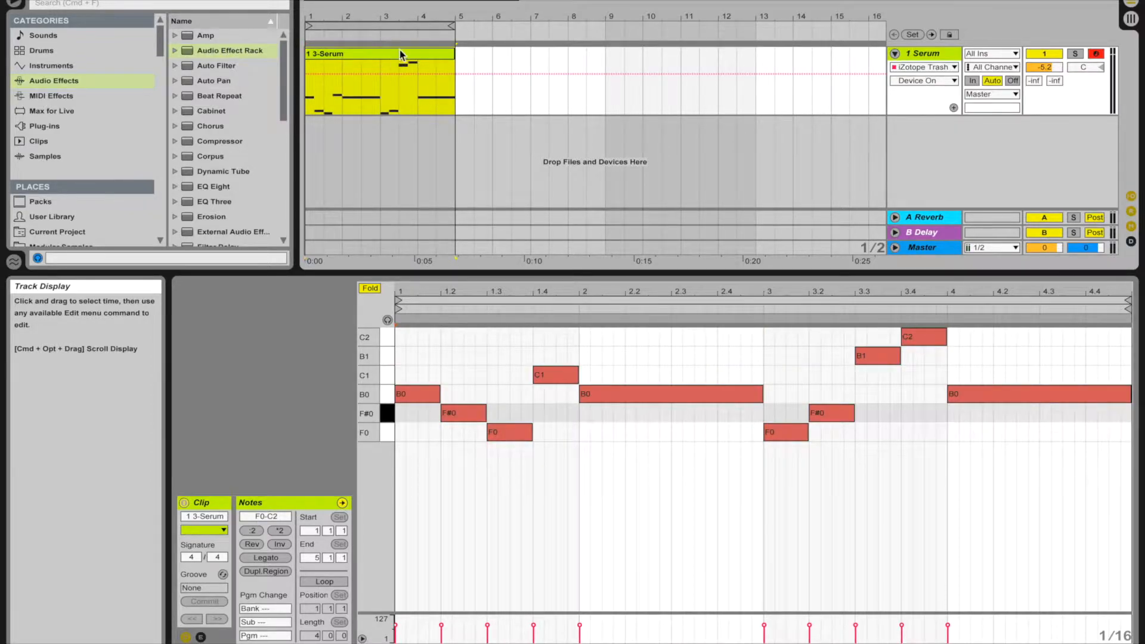
Step: Duplicate the consolidated four-bar Serum clip and extend the arrangement loop to bar 9
key(super+d)
drag(453, 25, 603, 24)
click(487, 54)
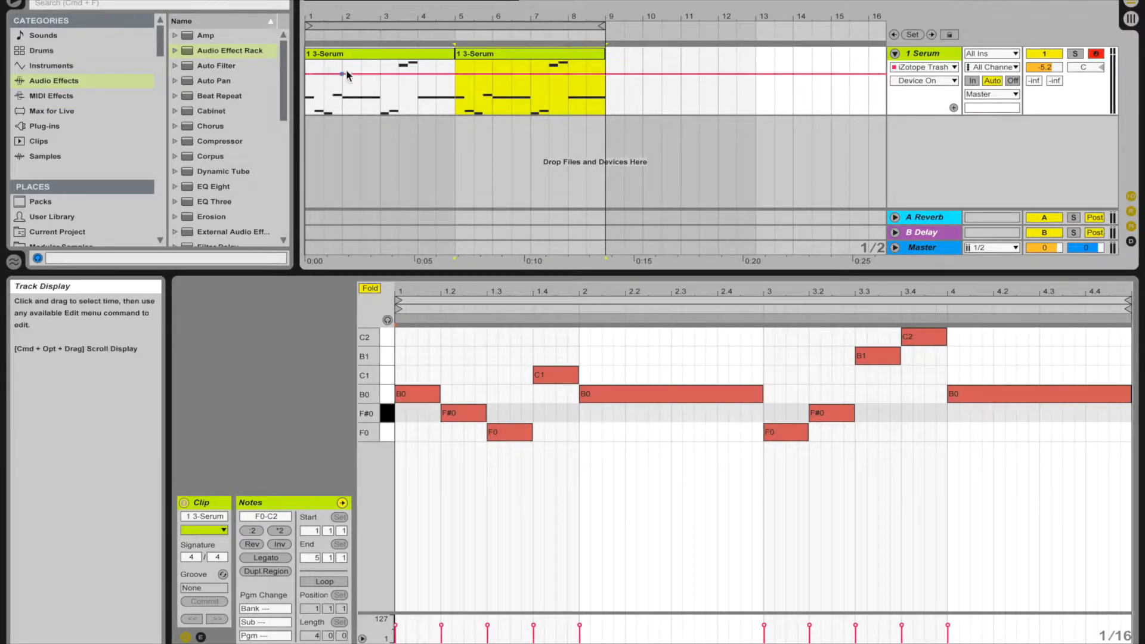
Step: Reverse all notes in the first two bars of the second four-bar clip and play the result
drag(410, 446, 730, 321)
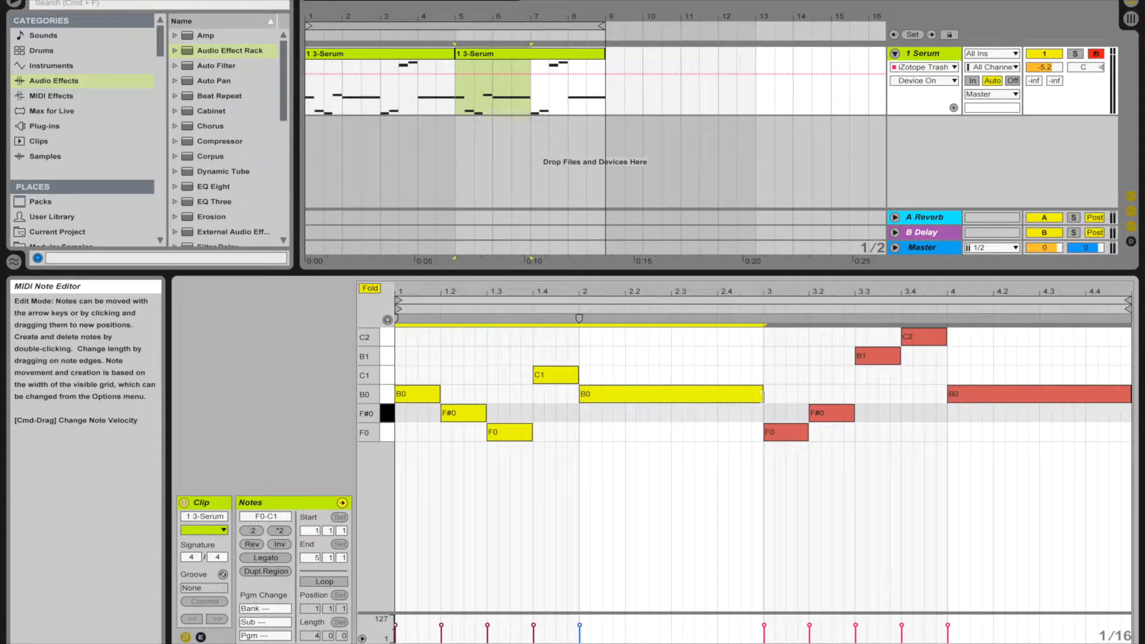
mouse_move(761, 395)
mouse_down()
mouse_move(652, 395)
mouse_move(761, 392)
mouse_up()
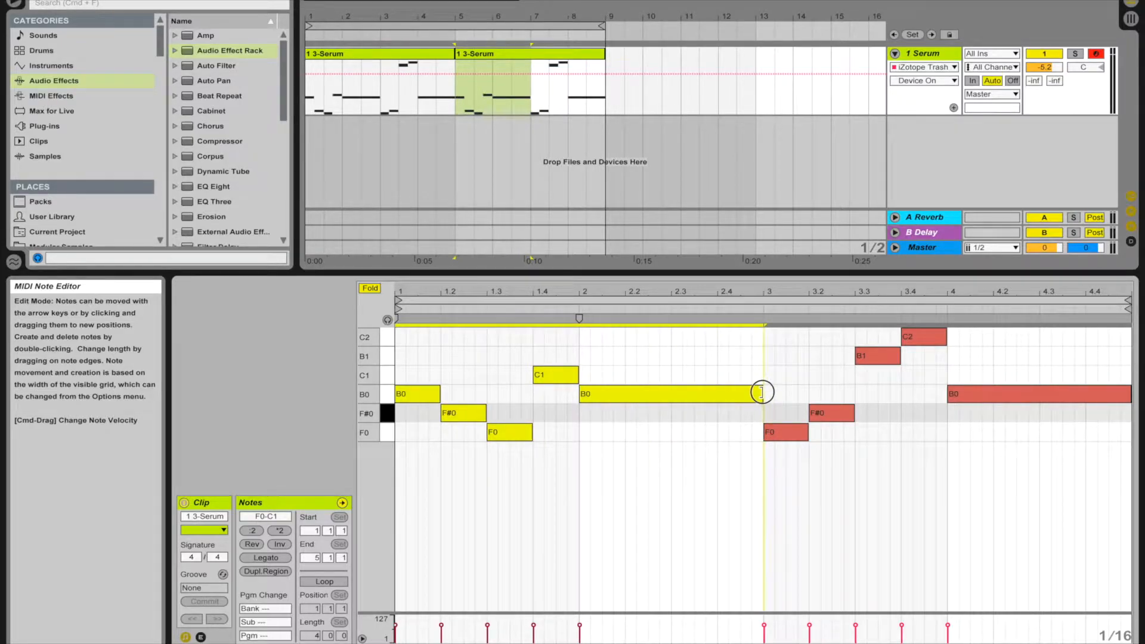
click(253, 544)
click(253, 544)
click(253, 544)
click(253, 544)
click(253, 544)
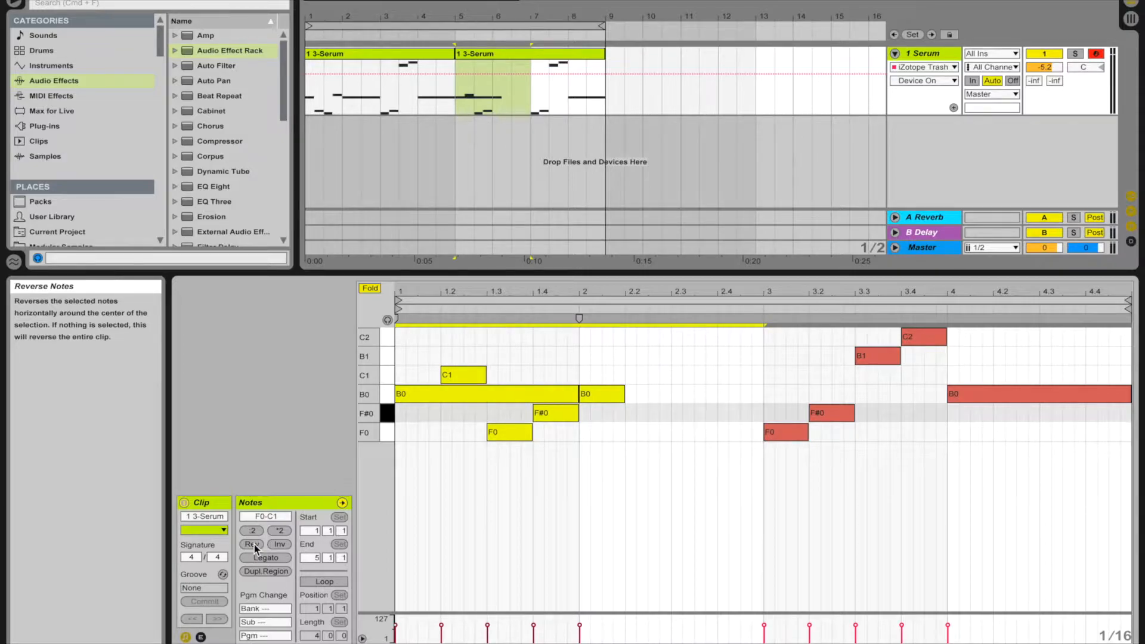
key(space)
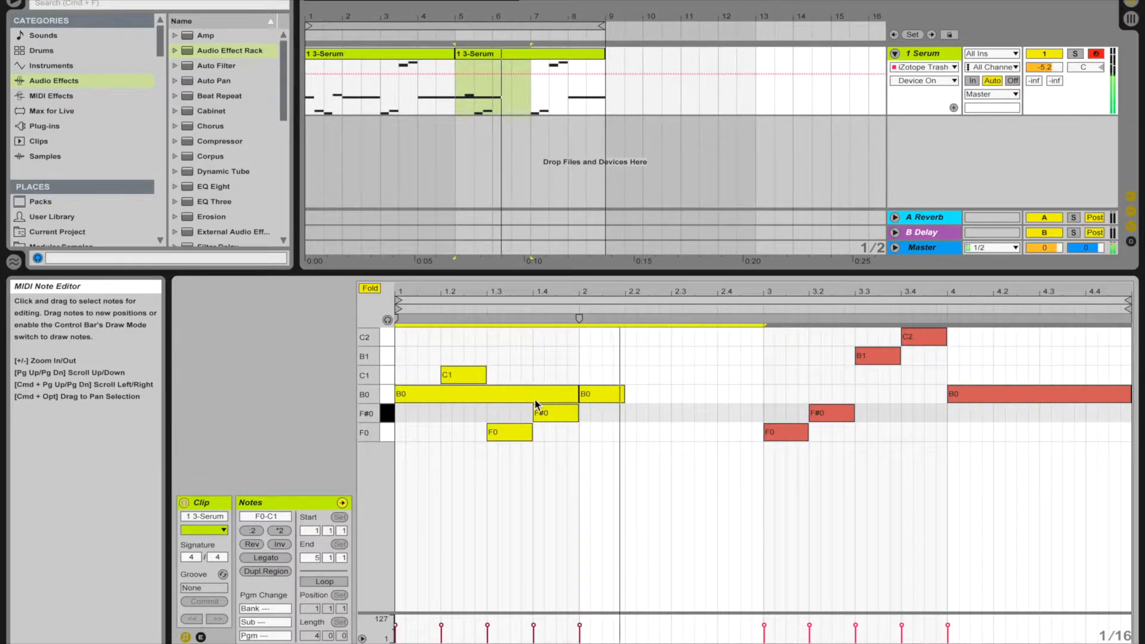
Step: Raise the F#0 note at beat 1.4 of the second clip an octave to F#1 and play it back
click(553, 414)
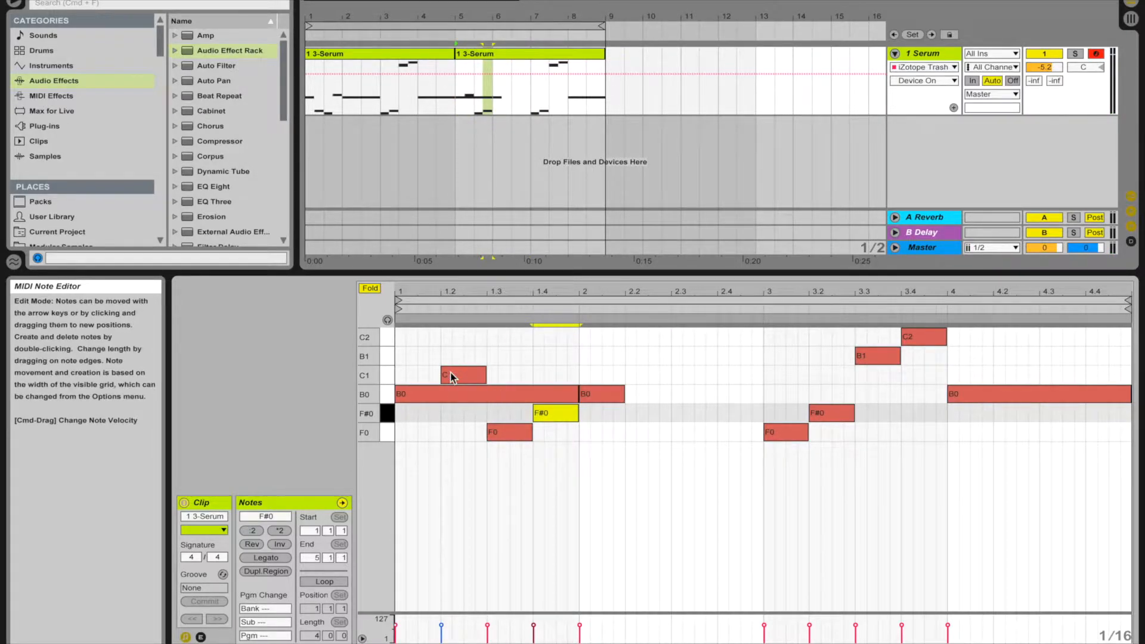
click(465, 382)
click(550, 416)
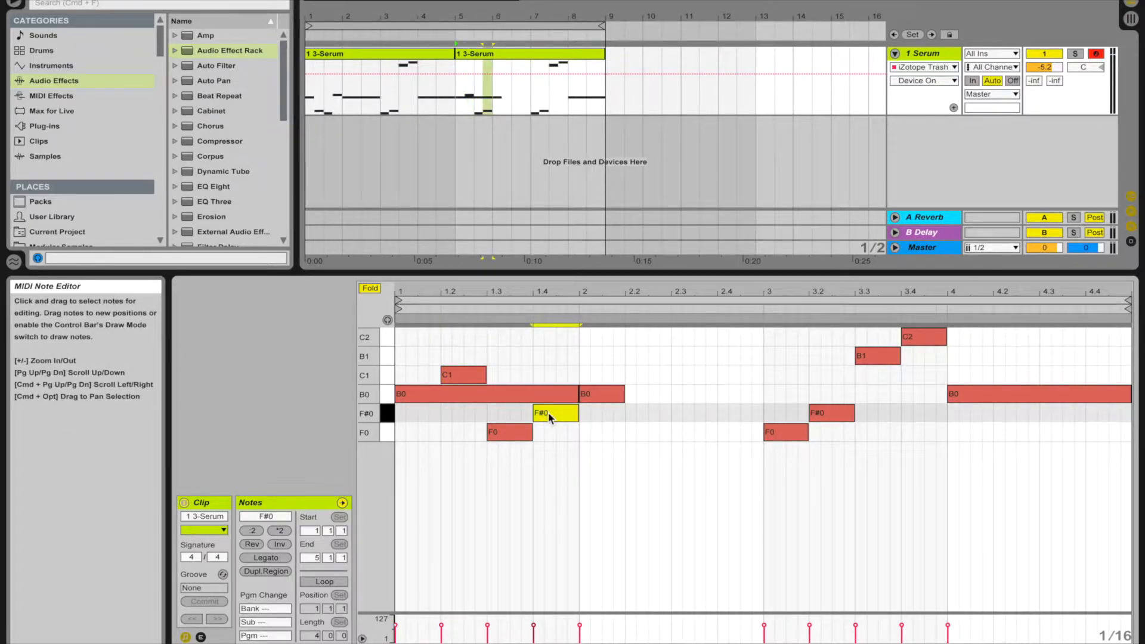
key(shift+Up)
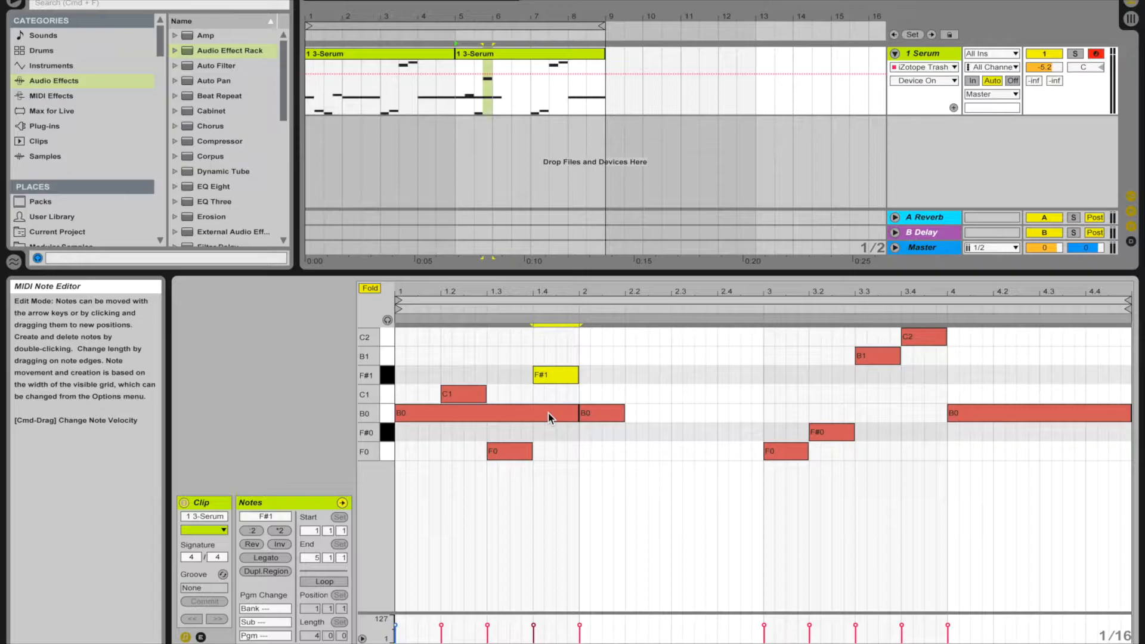
key(space)
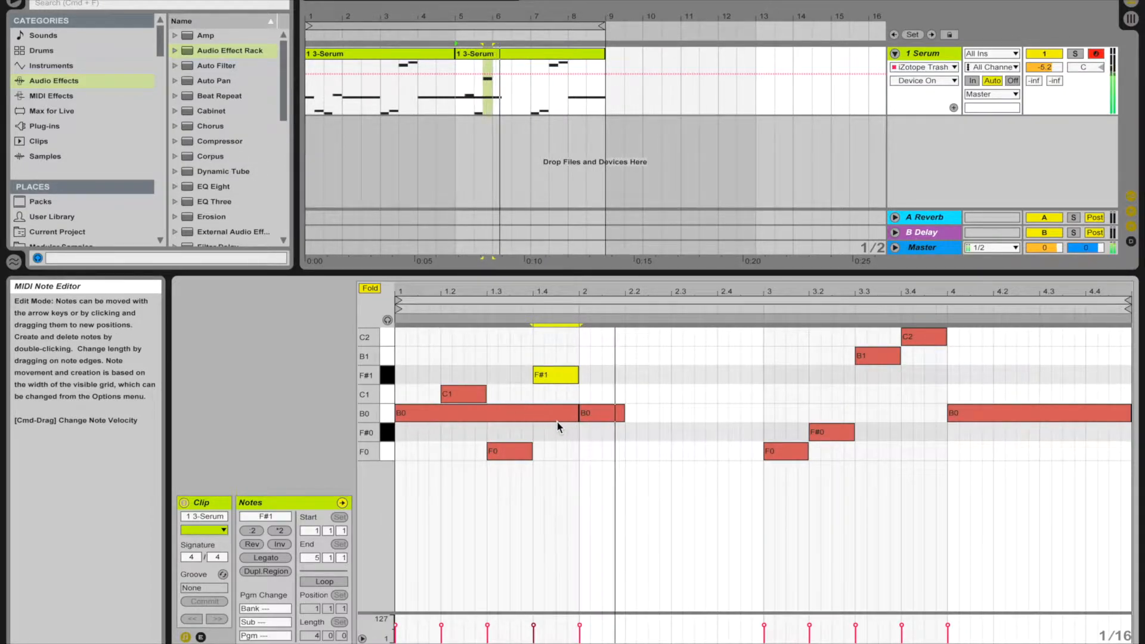
Step: Raise the F0 note at beat 1.3 of the second clip two octaves to F2 and play it back
click(503, 454)
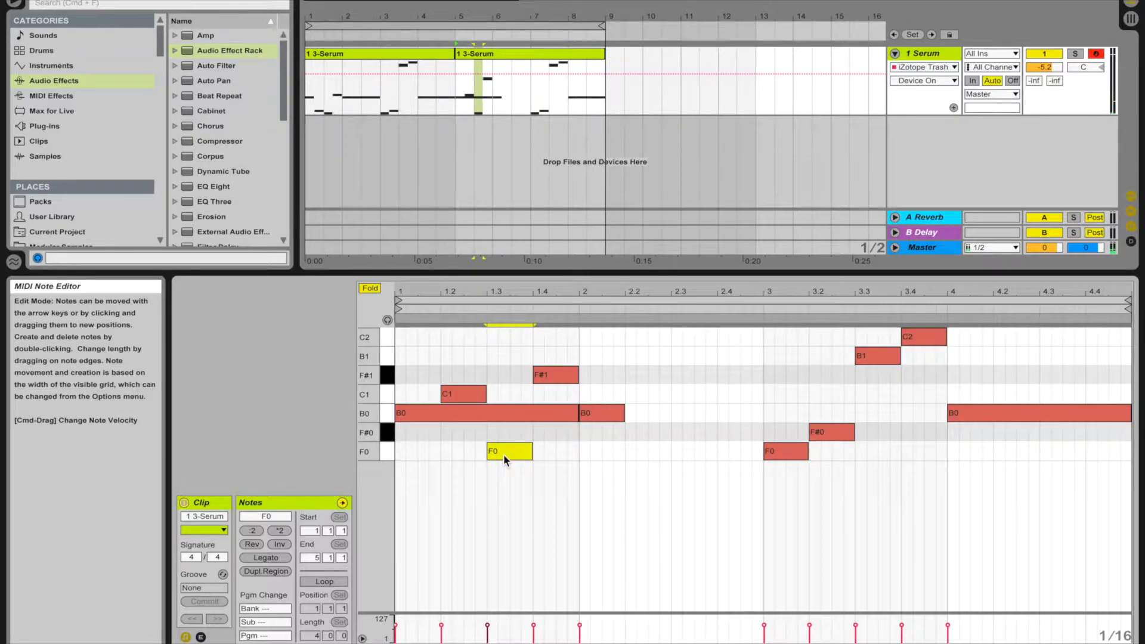
key(shift+Up)
key(shift+Up)
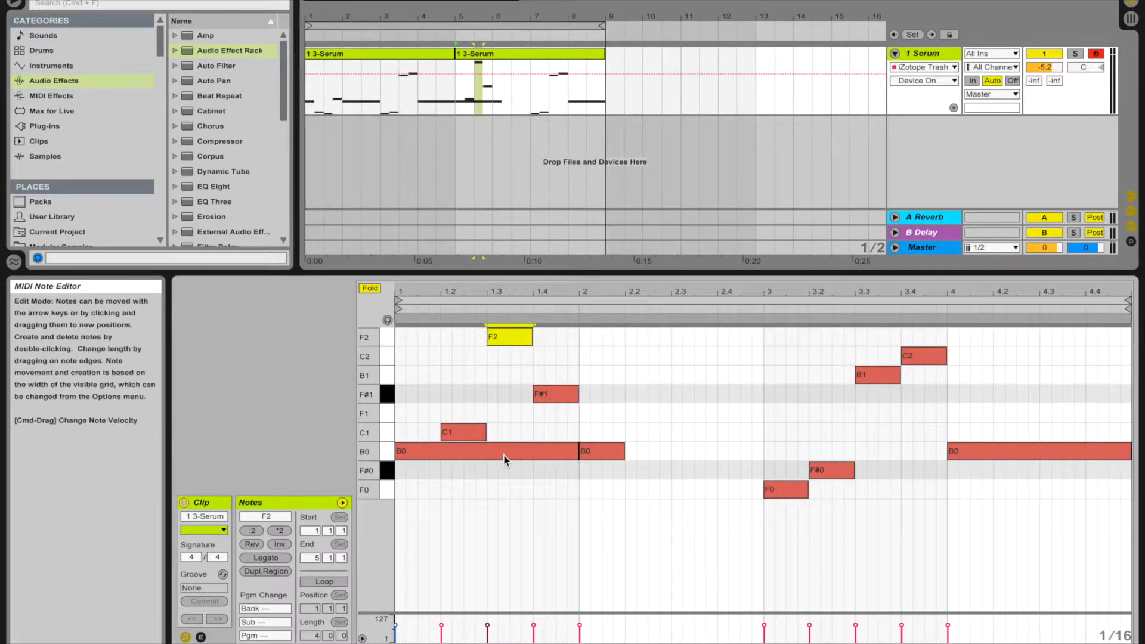
key(space)
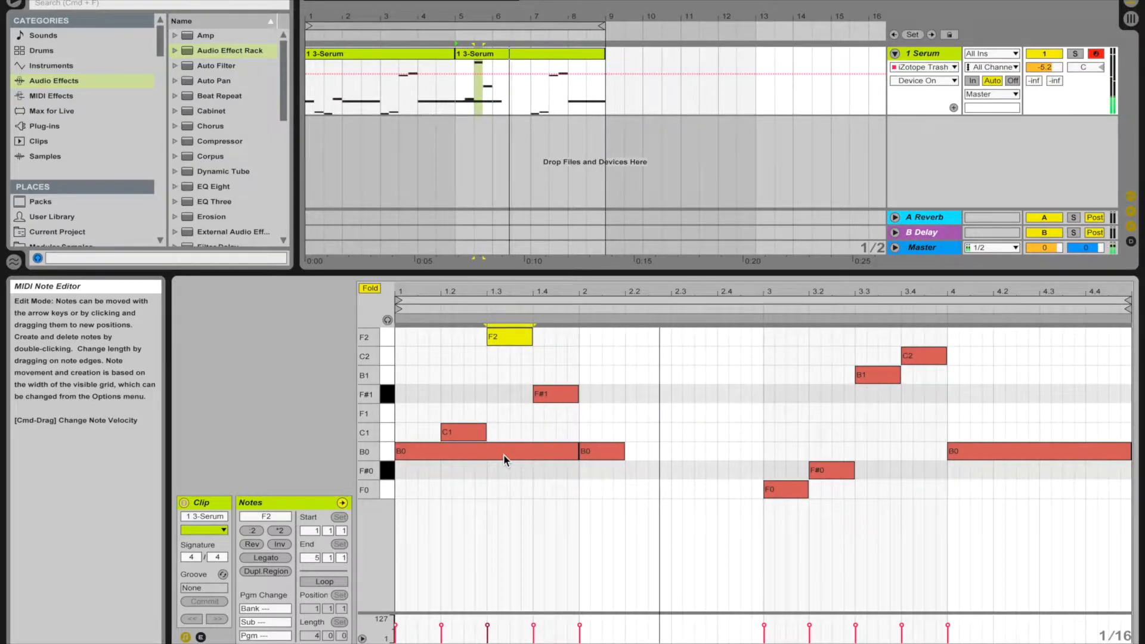
Step: Lower the F2 note at beat 1.3 by five semitones to C2
key(Down)
key(Down)
key(Down)
key(Down)
key(Down)
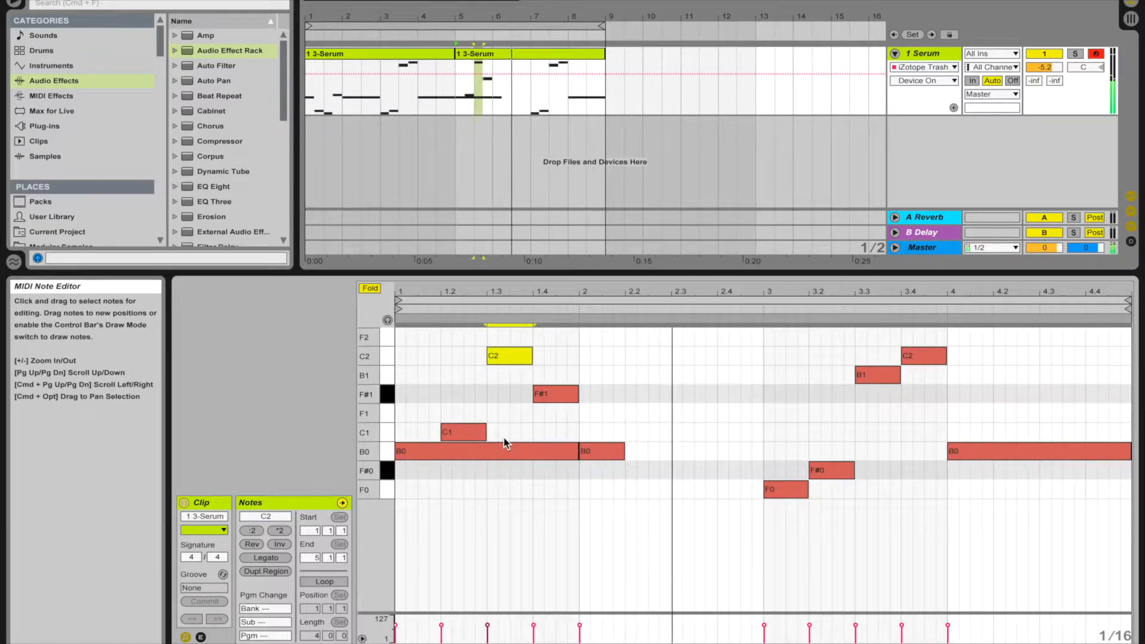
Step: Fill bar 2 of the second clip with two consecutive half-bar B0 notes, split at beat 2.3, and turn off Fold
drag(622, 454, 762, 452)
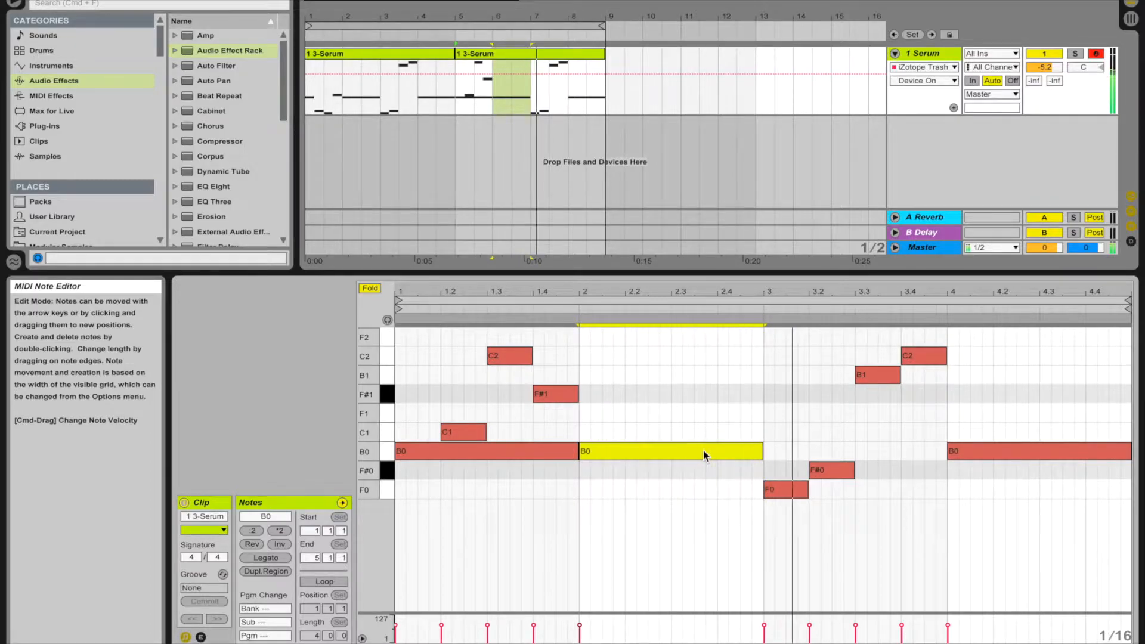
drag(762, 451, 668, 453)
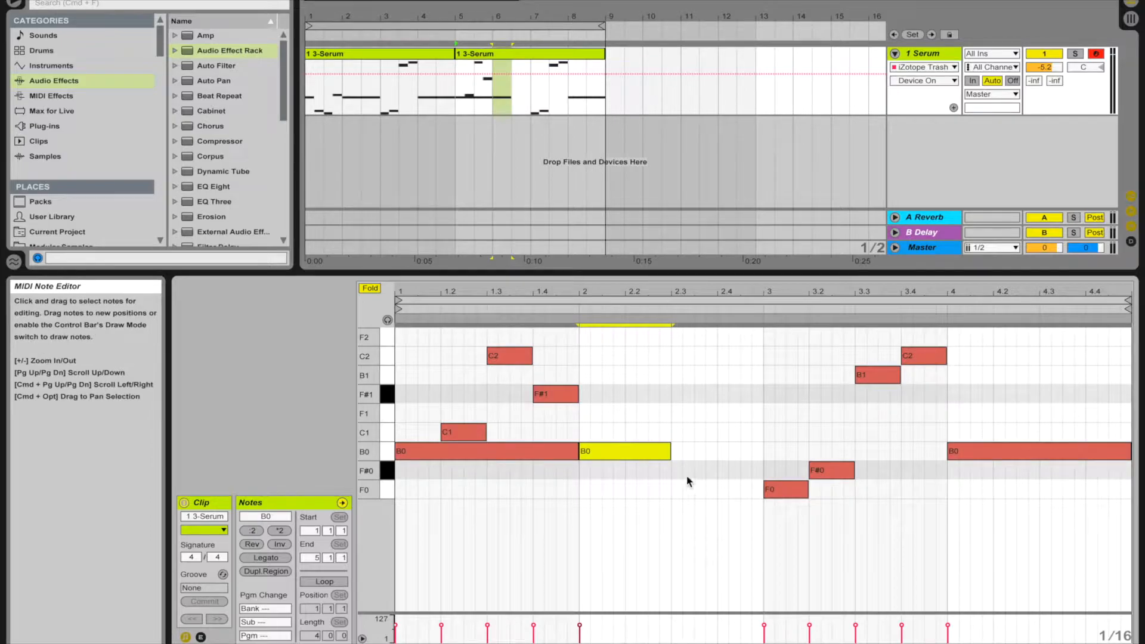
double_click(674, 451)
drag(681, 450, 759, 452)
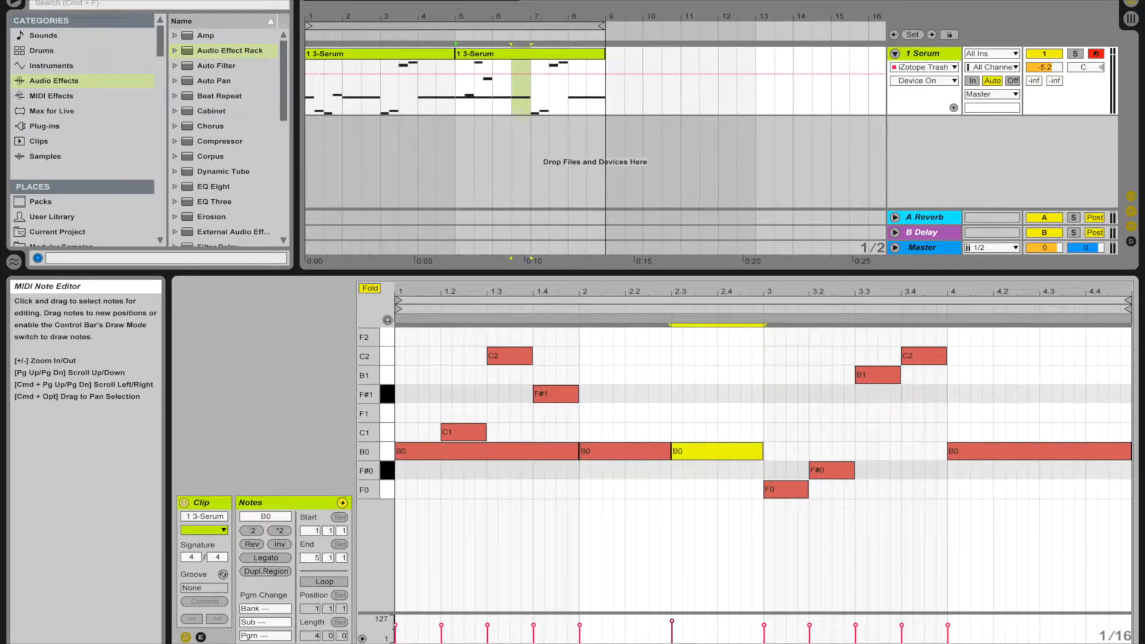
click(369, 288)
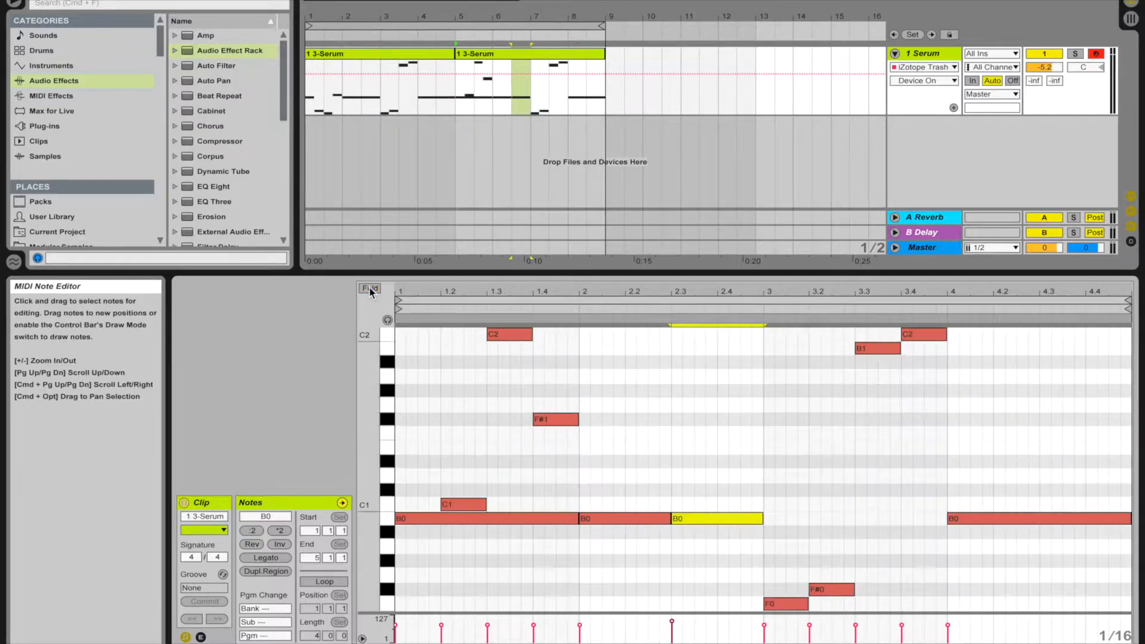
Step: Lower the B0 note at beat 2.3 of the second clip by six semitones to F0
scroll(641, 423, down, 5)
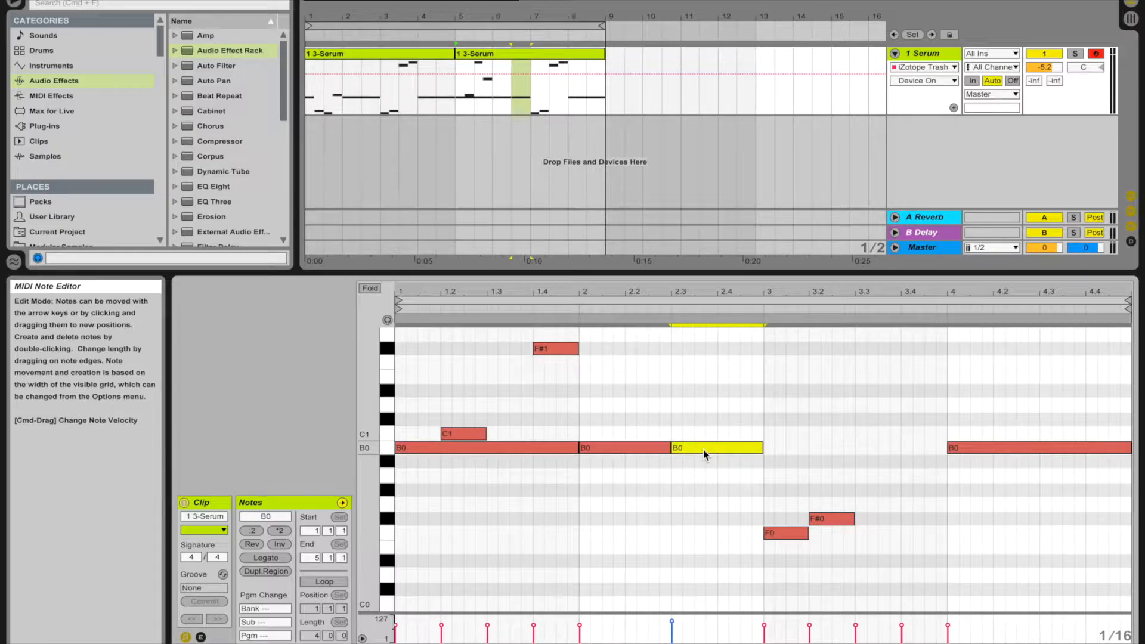
key(Down)
key(Down)
key(Down)
key(Down)
key(Down)
key(Down)
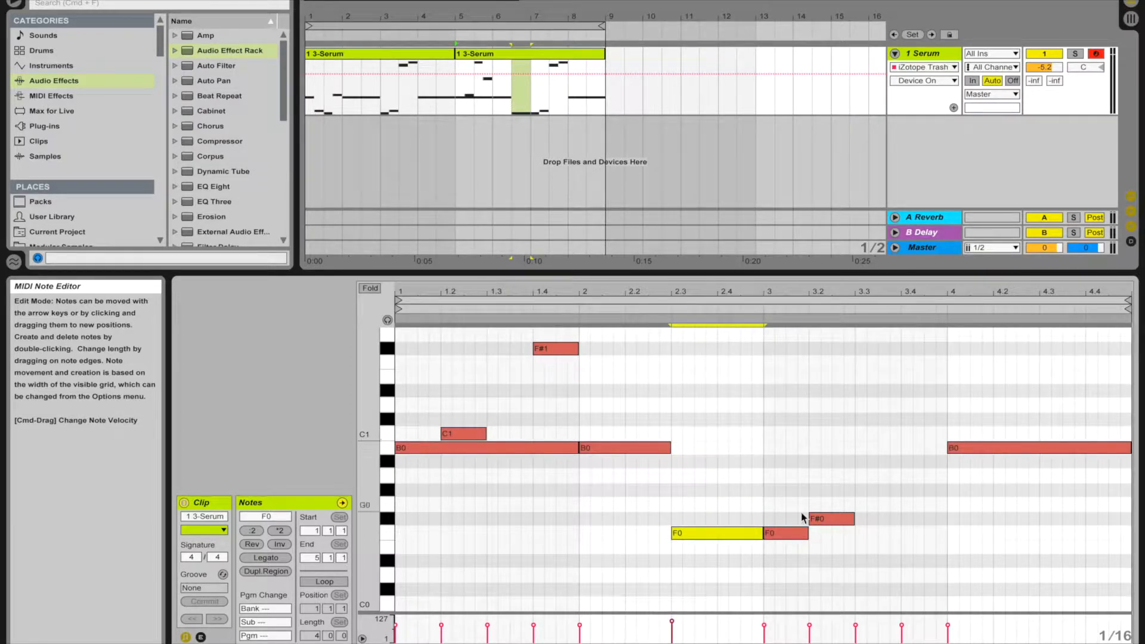
Step: Turn Fold on and play back the second clip
click(368, 288)
click(368, 288)
click(368, 288)
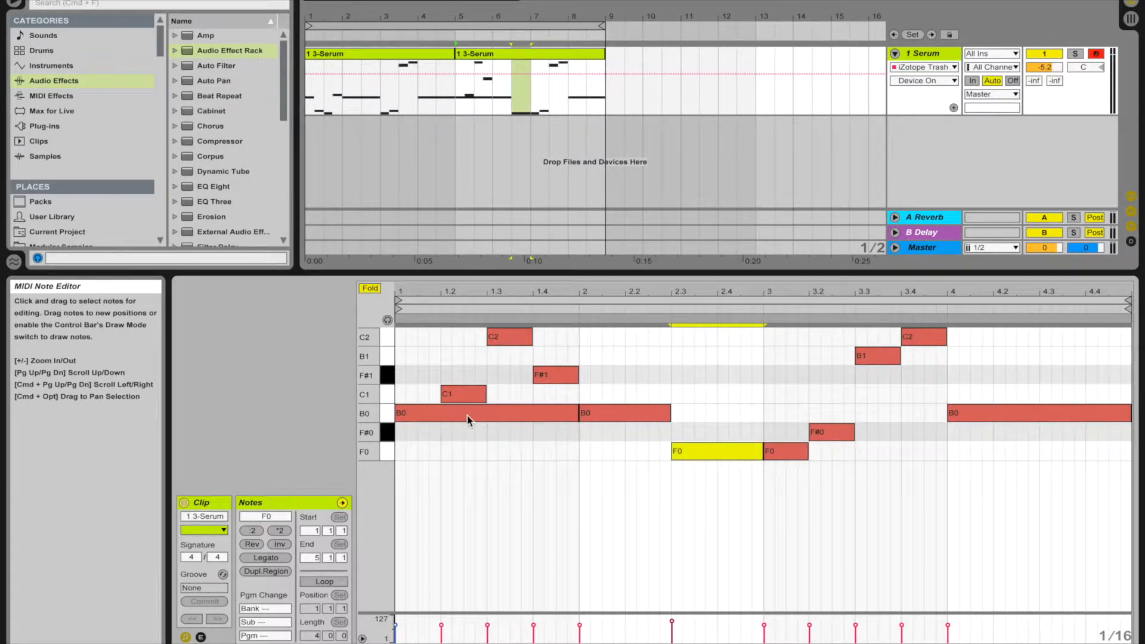
key(space)
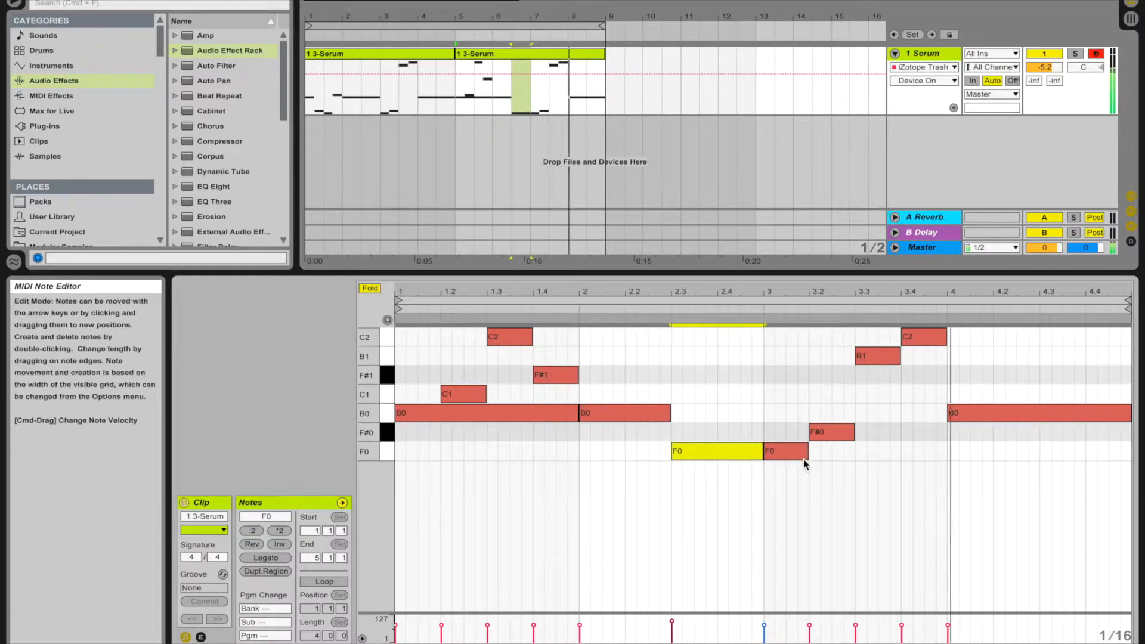
Step: Stretch the F0 and F#0 notes at the start of bar 3 to half tempo, doubling their length
drag(795, 480, 829, 416)
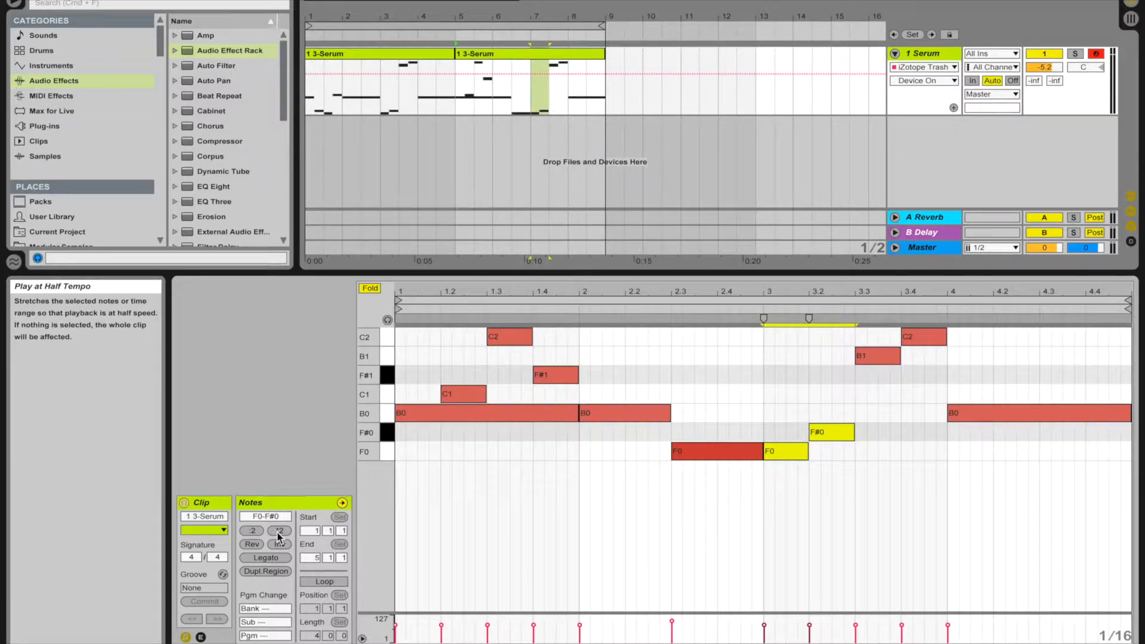
click(279, 532)
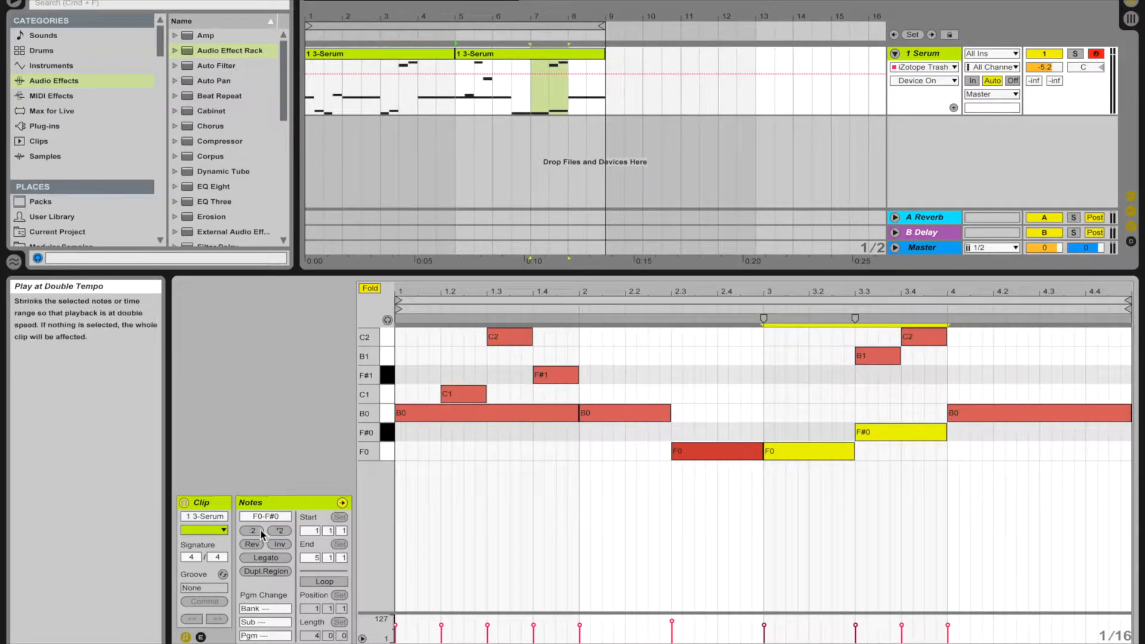
click(250, 532)
click(249, 532)
click(278, 532)
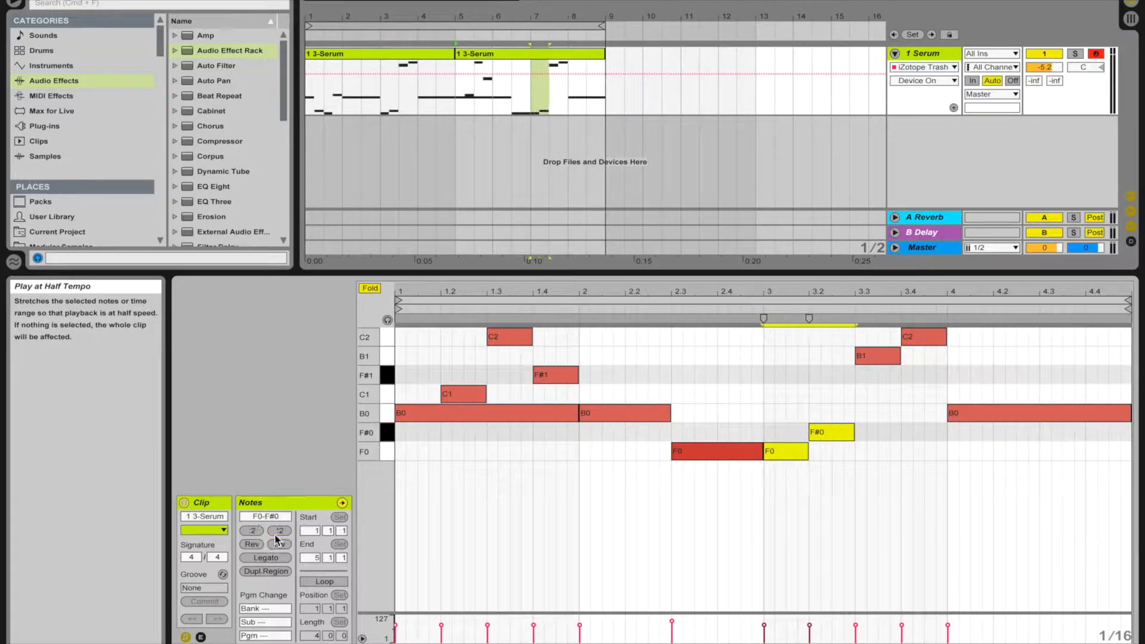
click(278, 533)
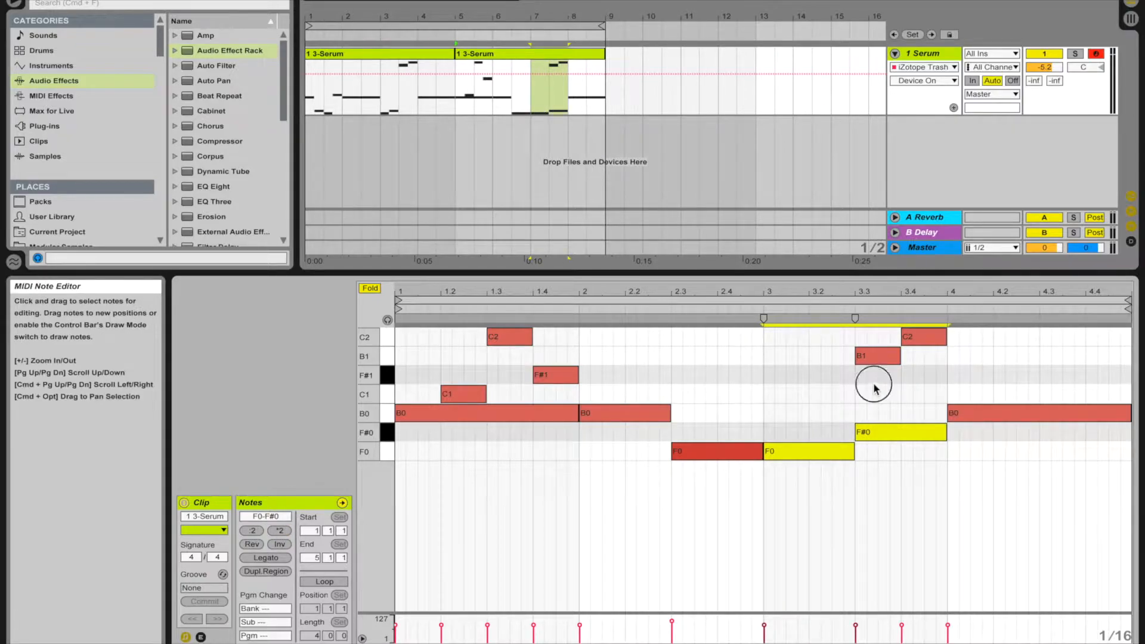
Step: Move the B1 and C2 notes in bar 3 two sixteenths earlier and play back the result
drag(874, 384, 906, 338)
key(Left)
key(Left)
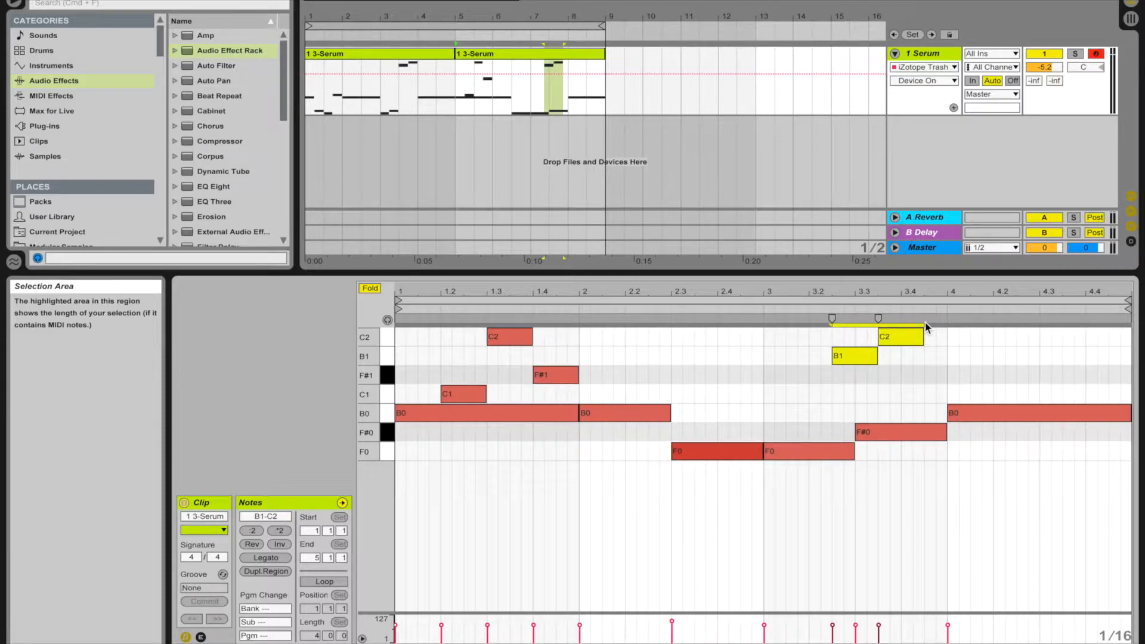
key(space)
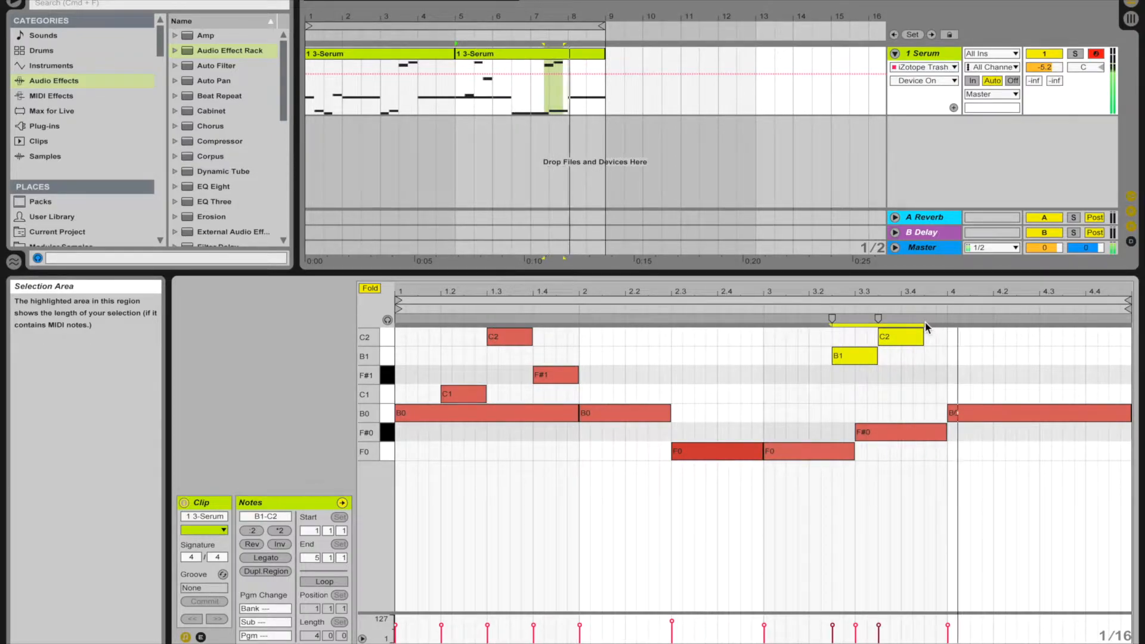
Step: Delete the B1 and C2 notes from bar 3 and play back the second clip from its start
key(Delete)
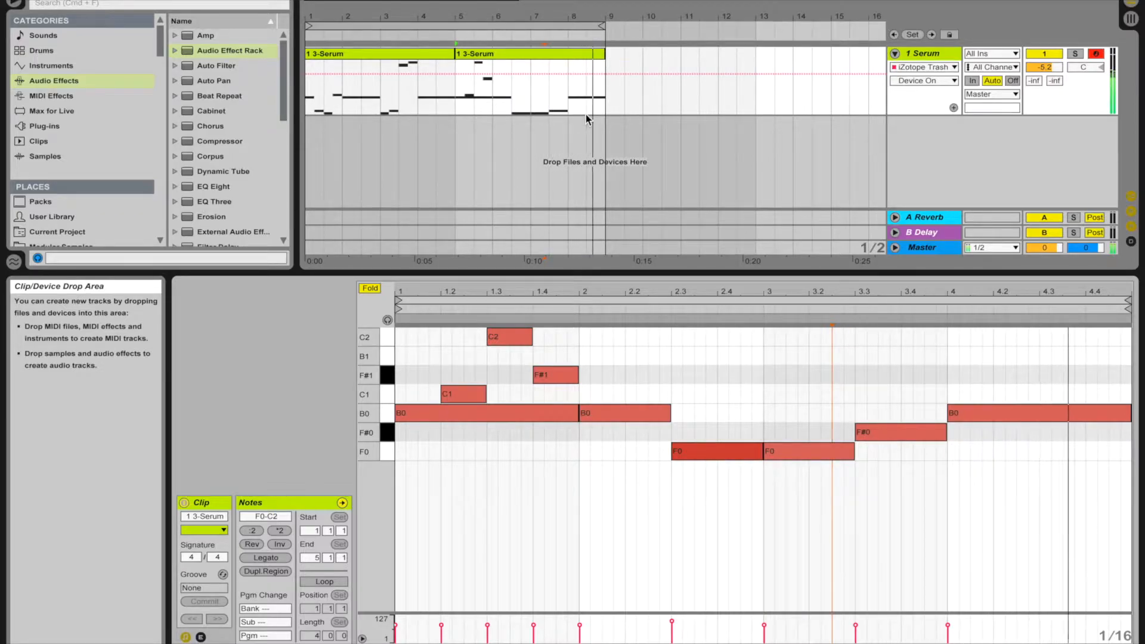
key(space)
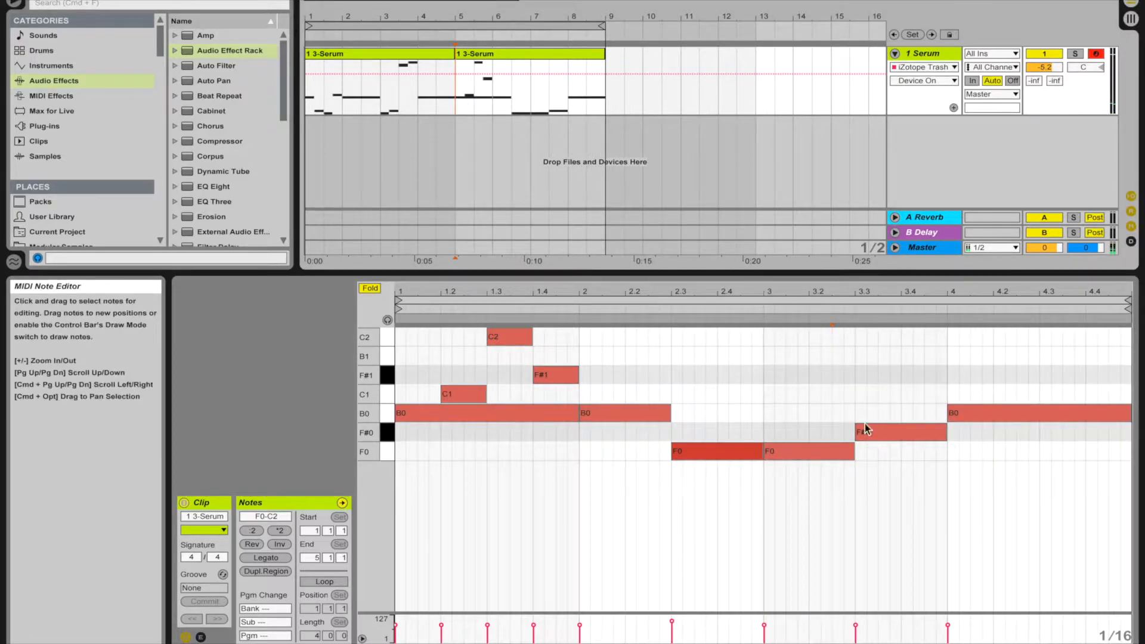
key(space)
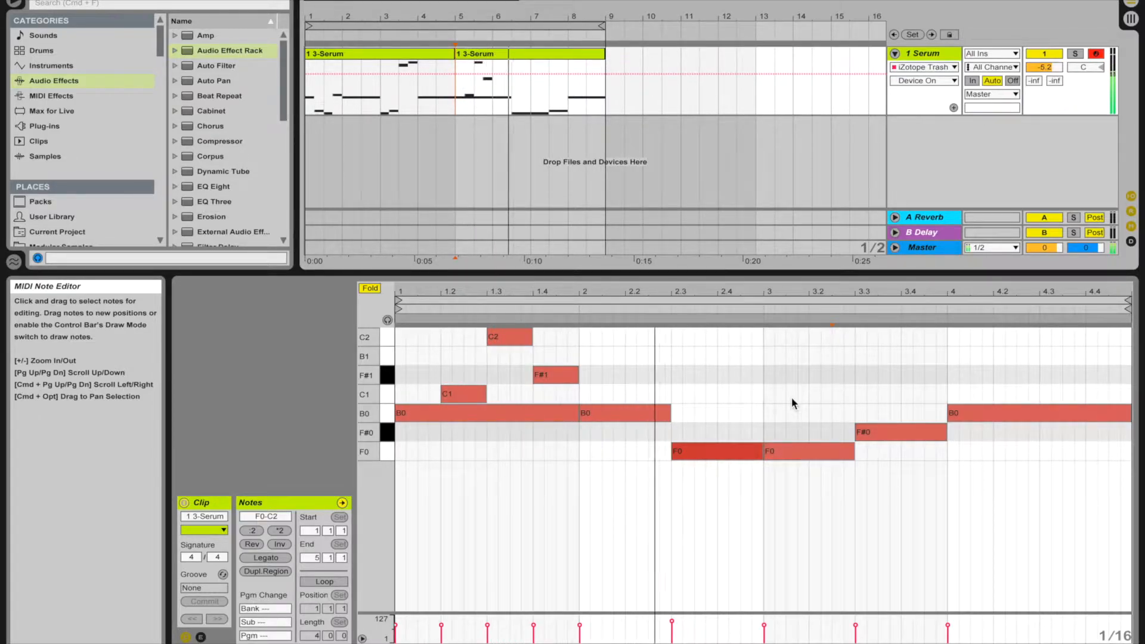
Step: Lower the B0 note in bar 4 of the second clip an octave to B-1
click(781, 451)
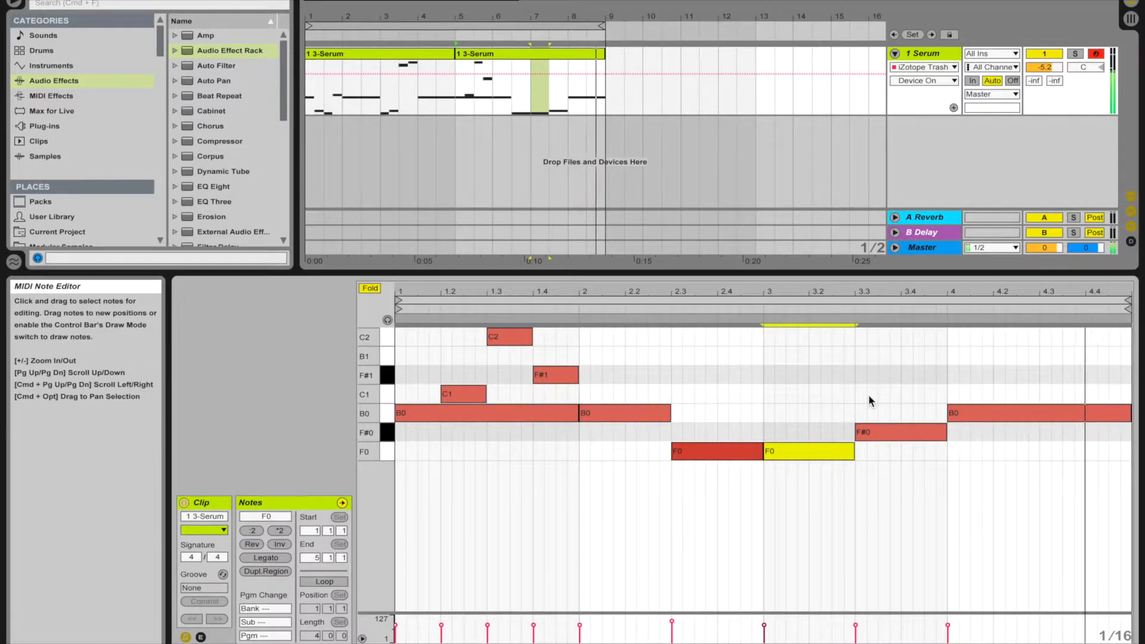
click(1057, 414)
key(shift+Down)
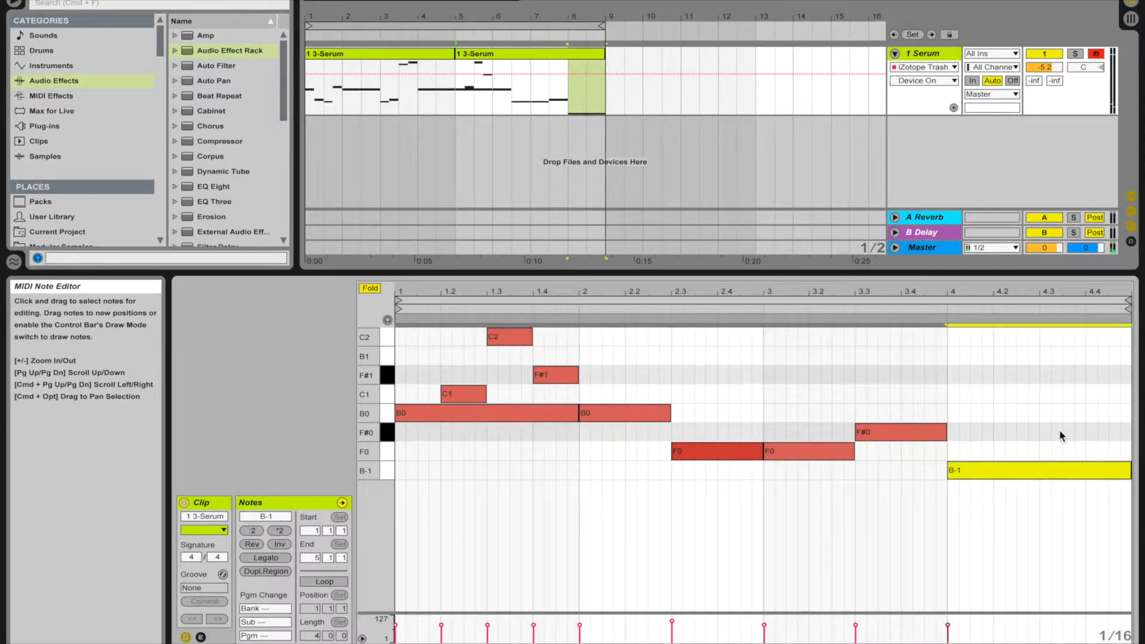
Step: Raise the F#0 note at beat 3.3 an octave to F#1 and play back the second clip
click(889, 434)
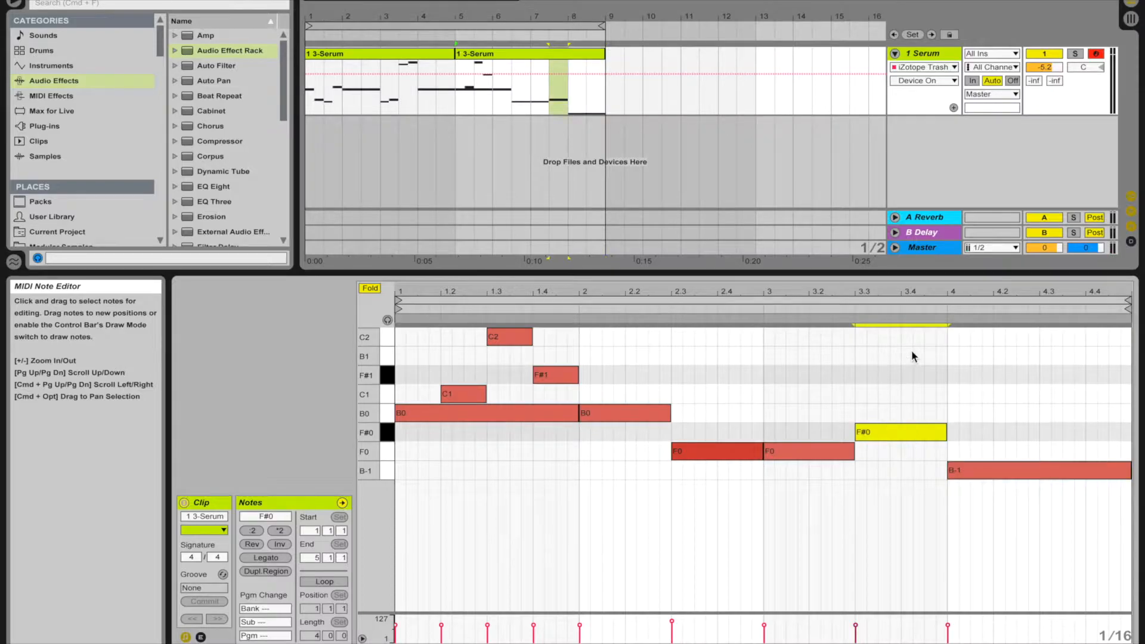
key(shift+Up)
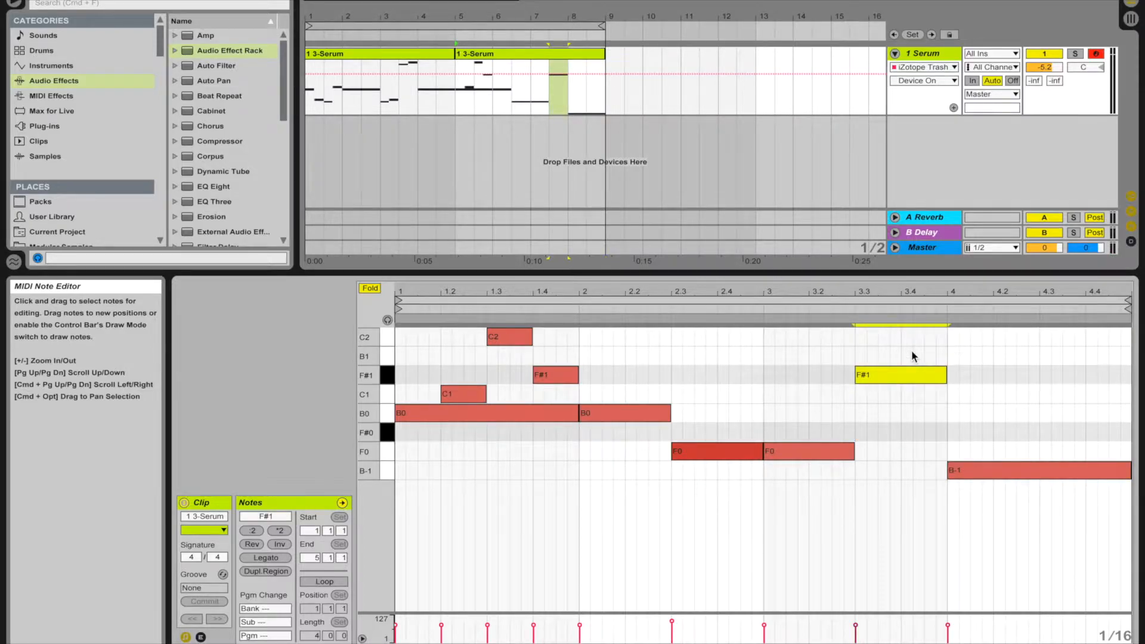
key(space)
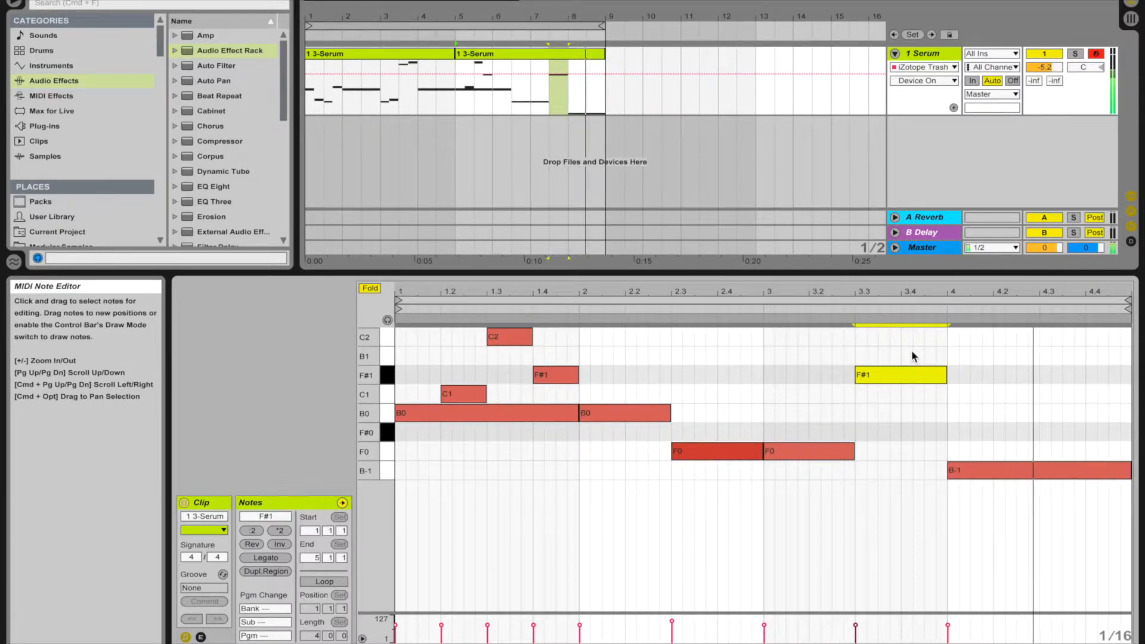
click(991, 470)
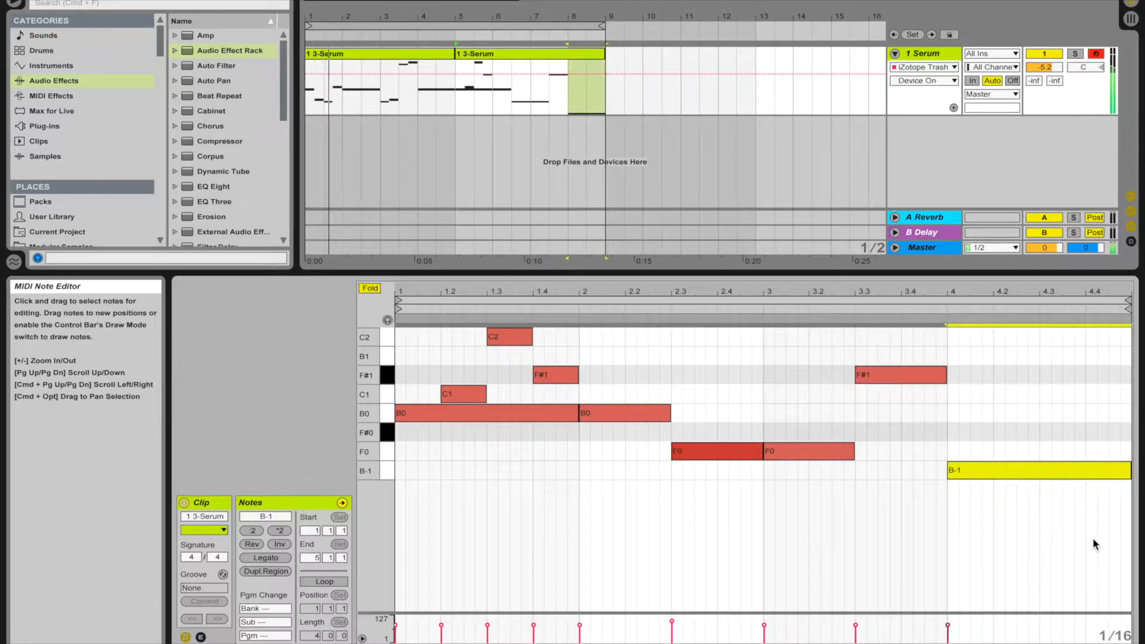
Step: Stop playback and consolidate the two Serum clips into one eight-bar clip
click(480, 54)
key(space)
key(super+a)
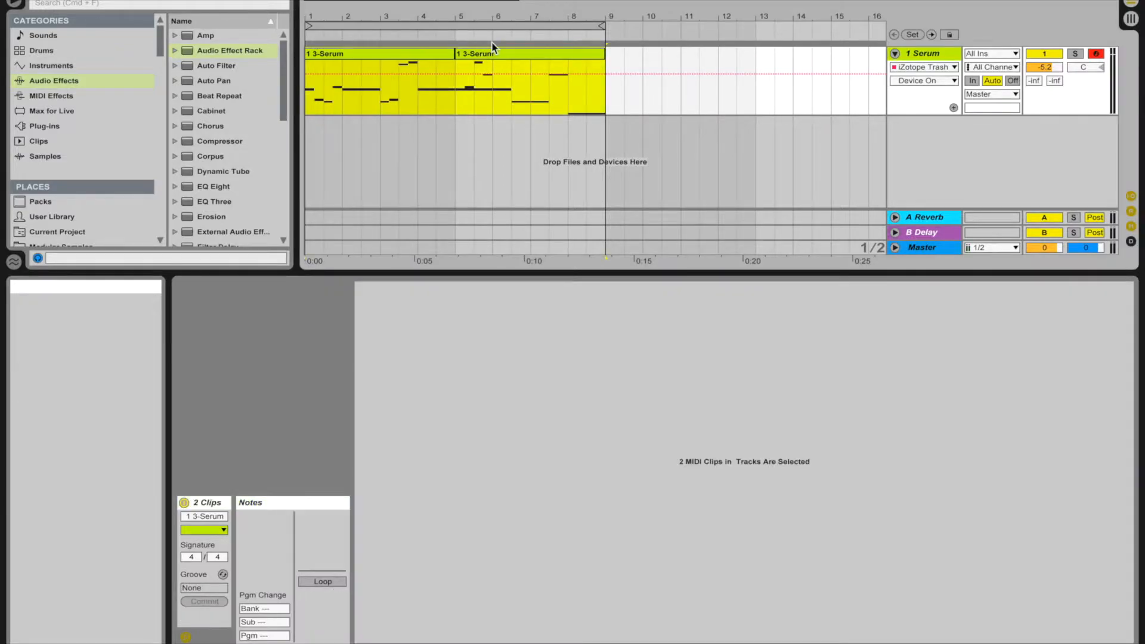
key(super+j)
Step: Duplicate the eight-bar Serum clip and extend the arrangement loop end to bar 17
key(super+d)
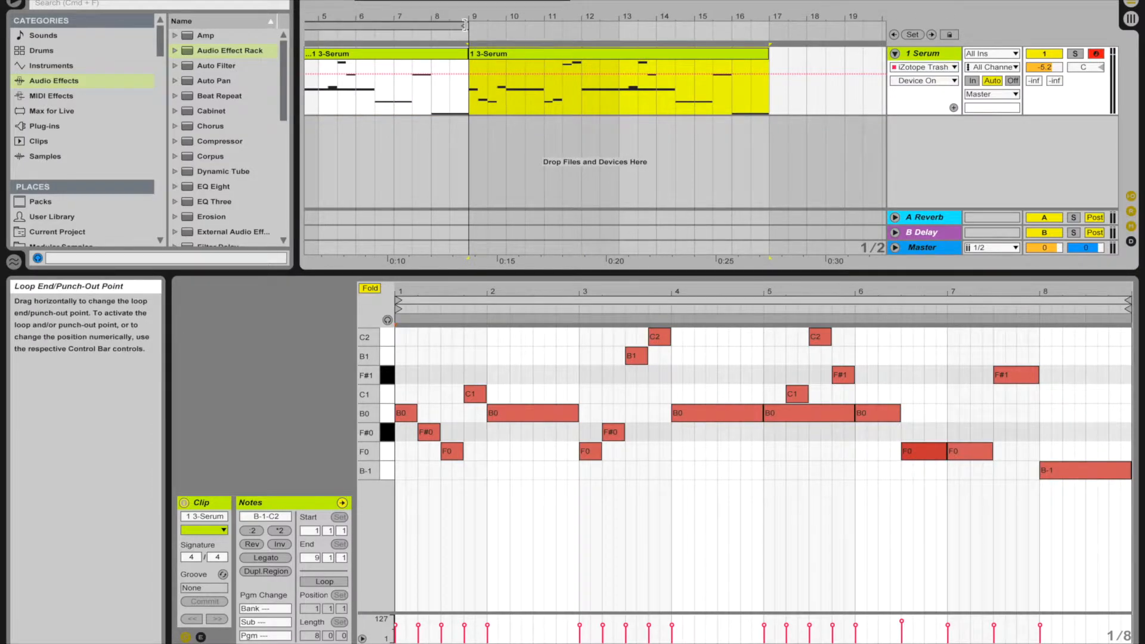
drag(464, 24, 772, 25)
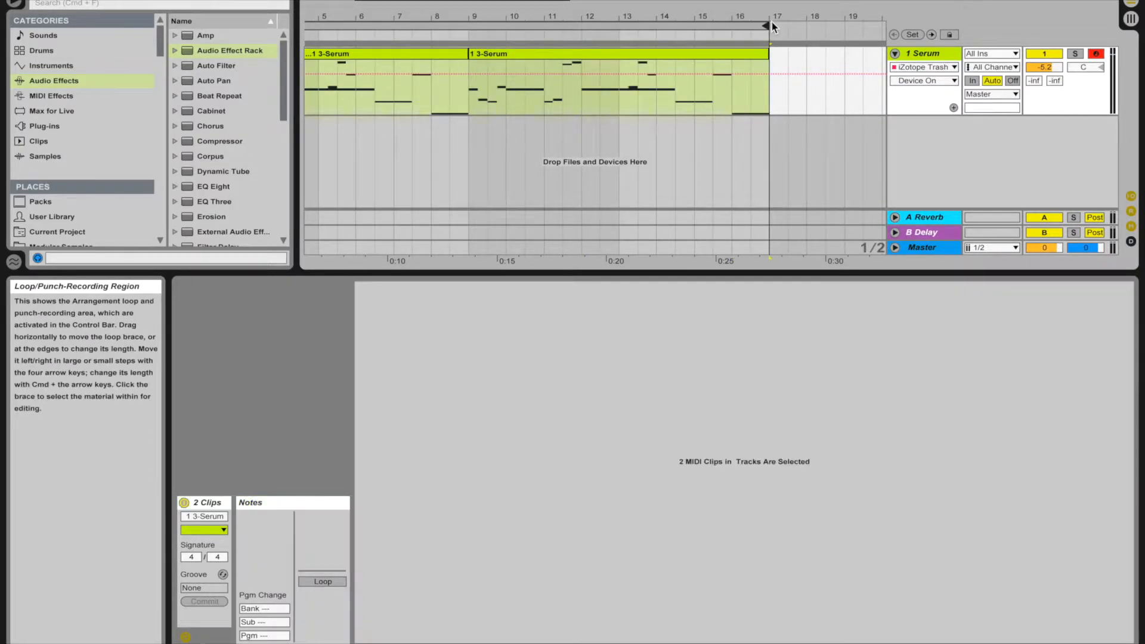
Step: Split the duplicated clip at bar 13 and consolidate bars 9 to 12 into their own clip
click(599, 54)
click(620, 90)
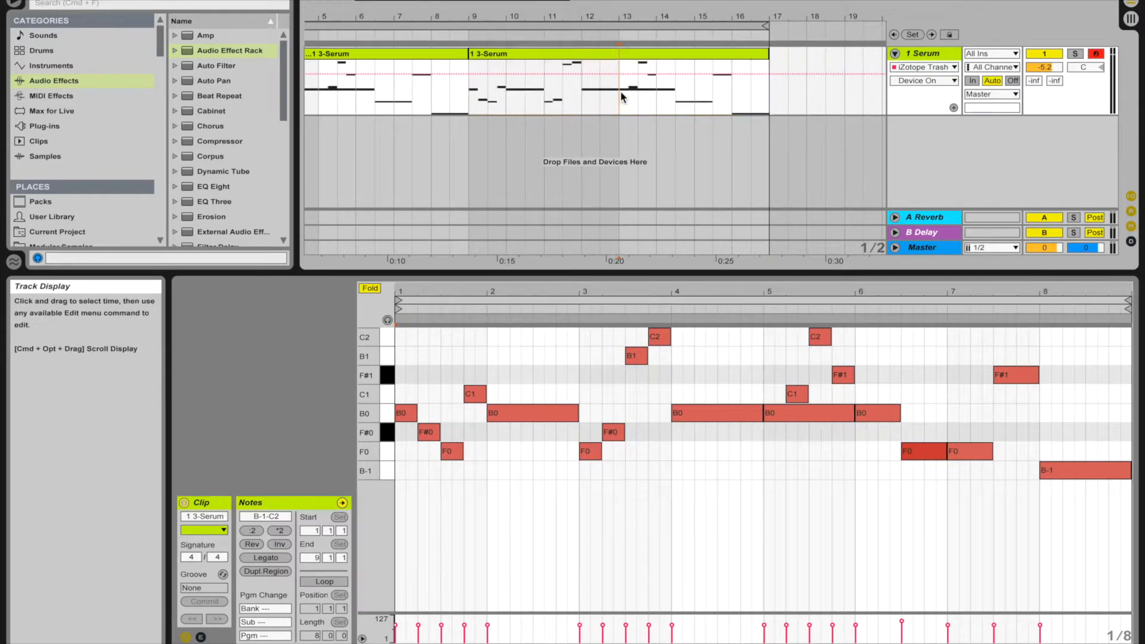
key(super+e)
click(560, 49)
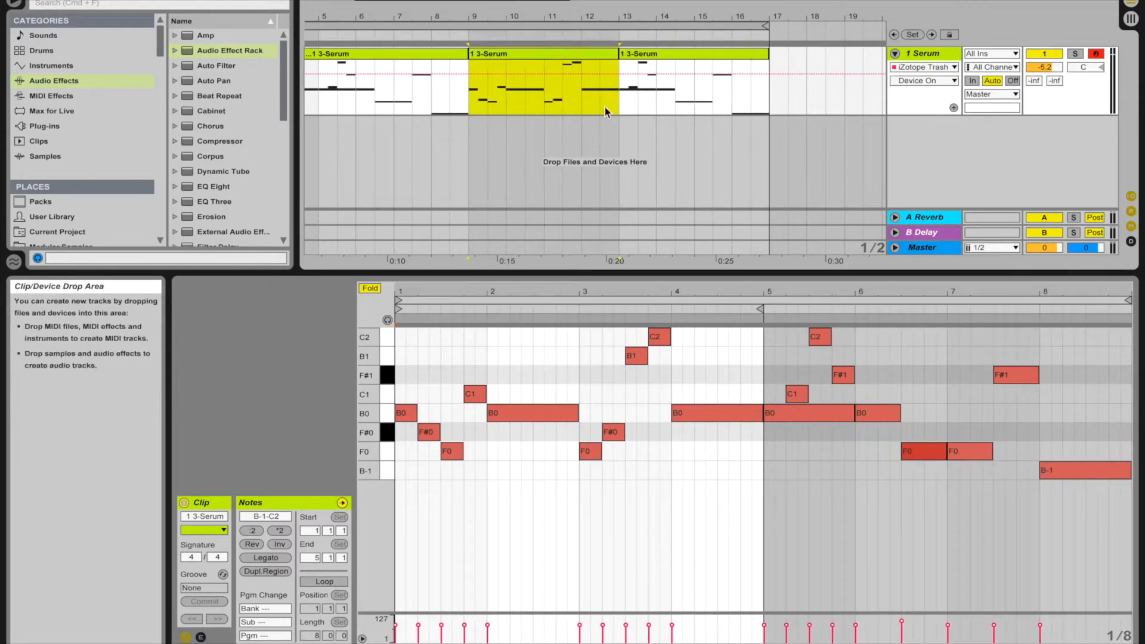
click(562, 50)
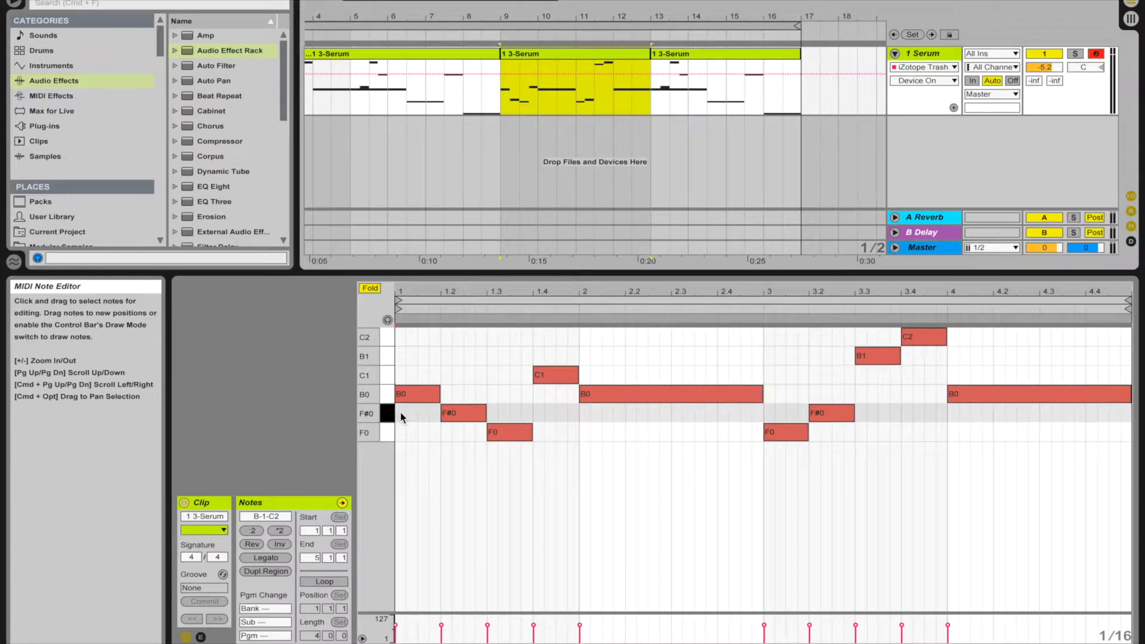
Step: Split the clip at bar 10 and stretch the notes of the bar 9 clip to half tempo
scroll(465, 114, left, 3)
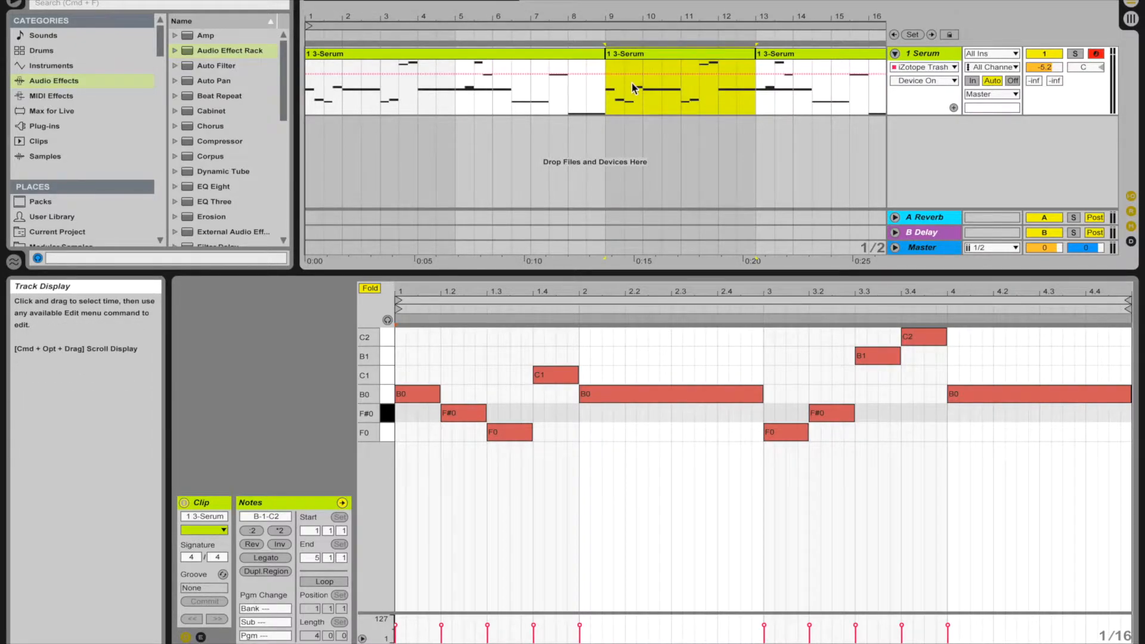
click(638, 90)
key(super+e)
click(618, 52)
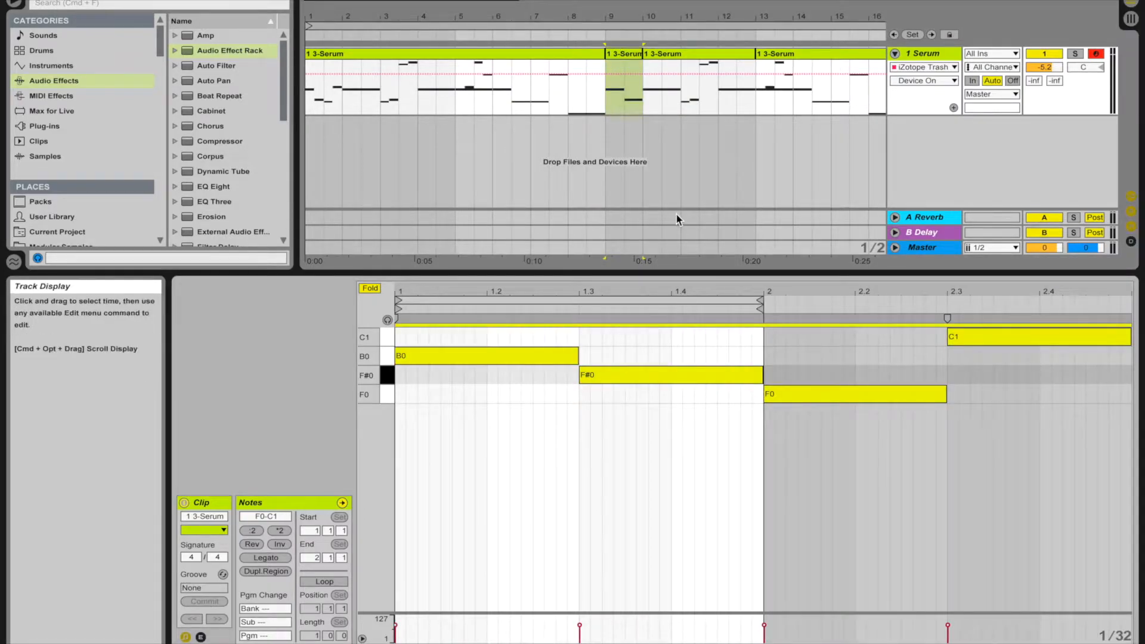
Step: Split the following clip at bar 11, consolidate bar 10 into its own clip, and turn Fold off
click(679, 70)
click(681, 106)
key(super+e)
click(667, 54)
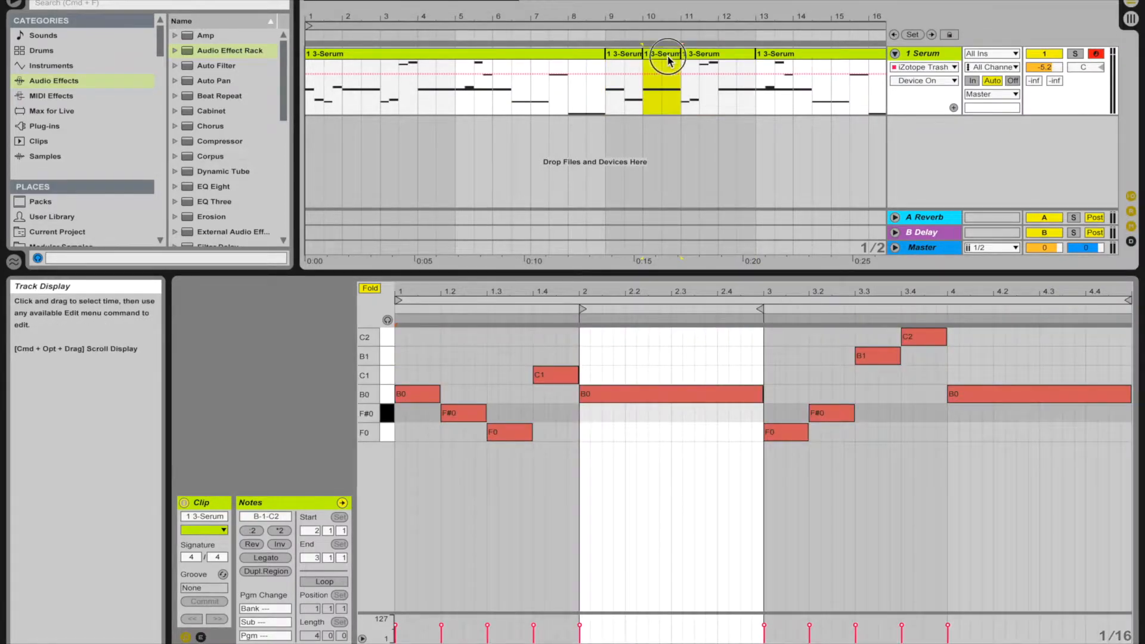
key(super+j)
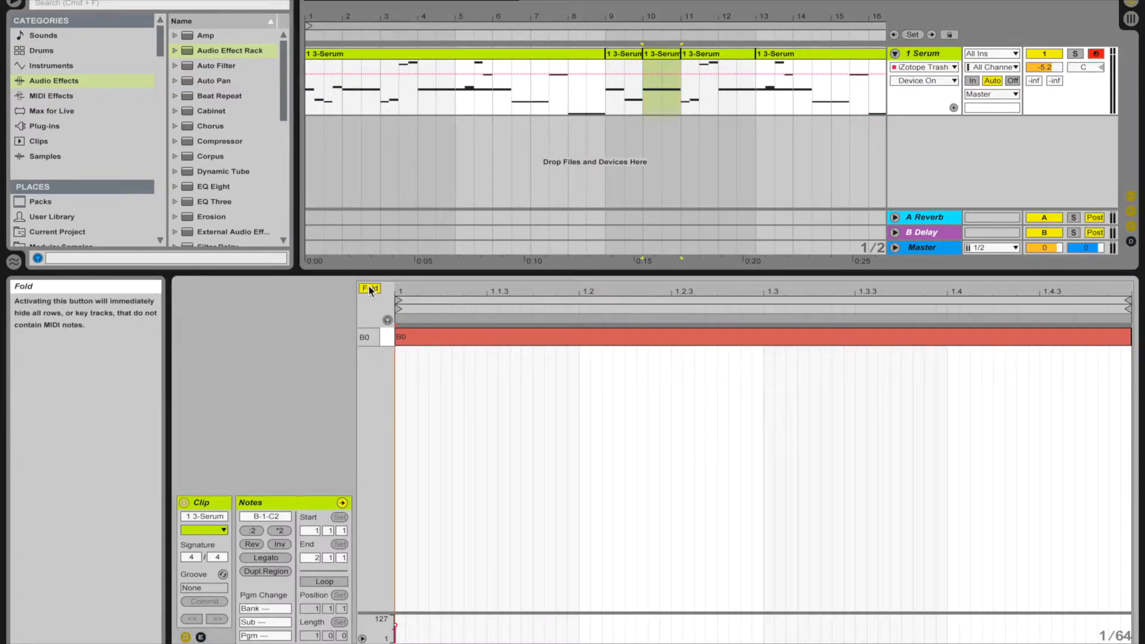
click(370, 288)
Step: Consolidate bars 9 to 12 into one four-bar clip and turn Fold on
drag(605, 103, 747, 107)
key(super+j)
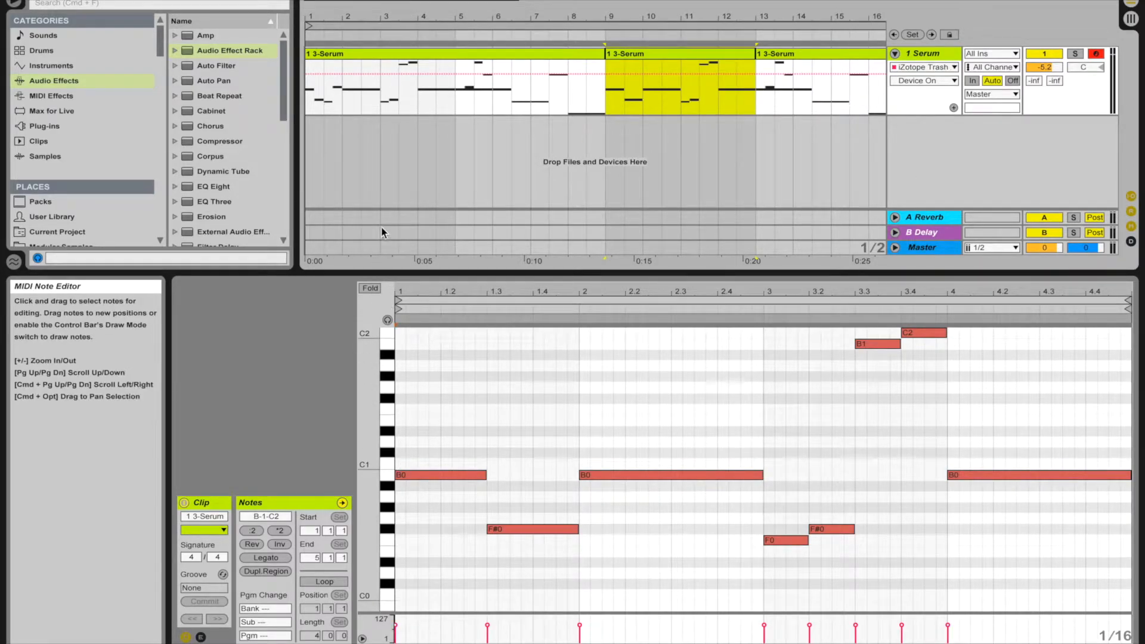
click(370, 288)
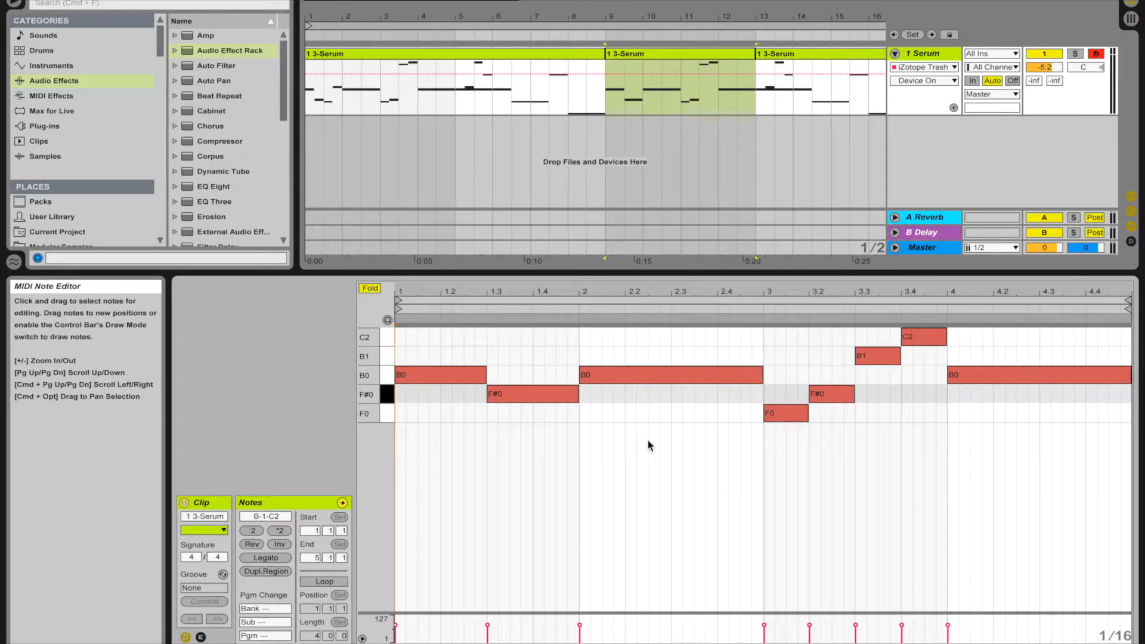
Step: Lower the long B0 note in bar 2 of the new four-bar clip by six semitones to F0
click(620, 375)
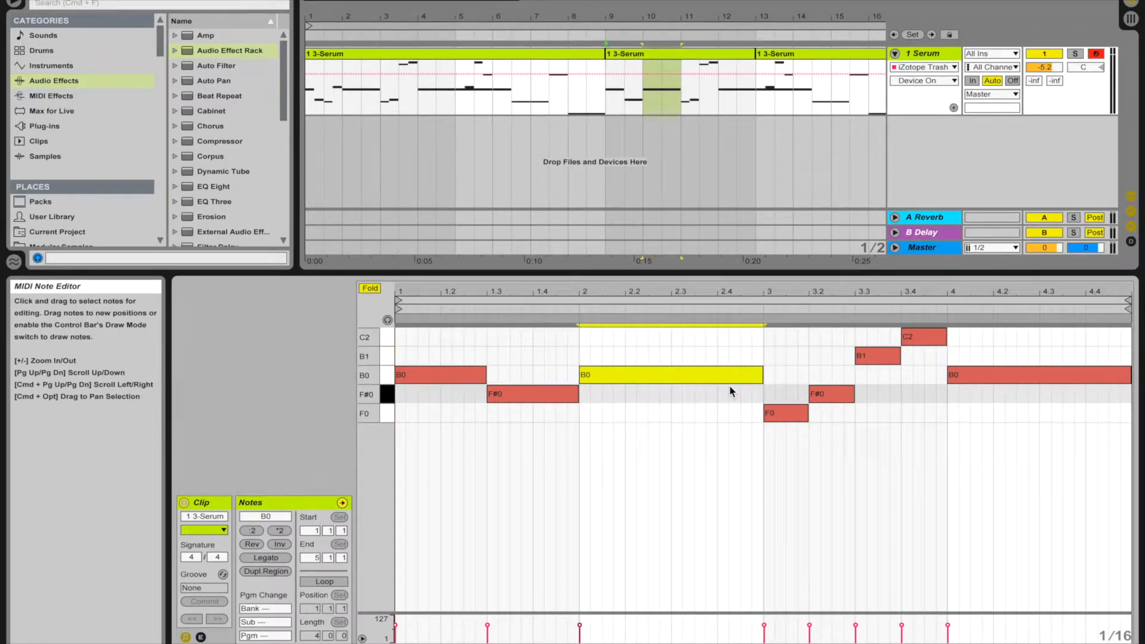
key(Down)
key(Down)
key(Down)
key(Down)
key(Down)
key(Down)
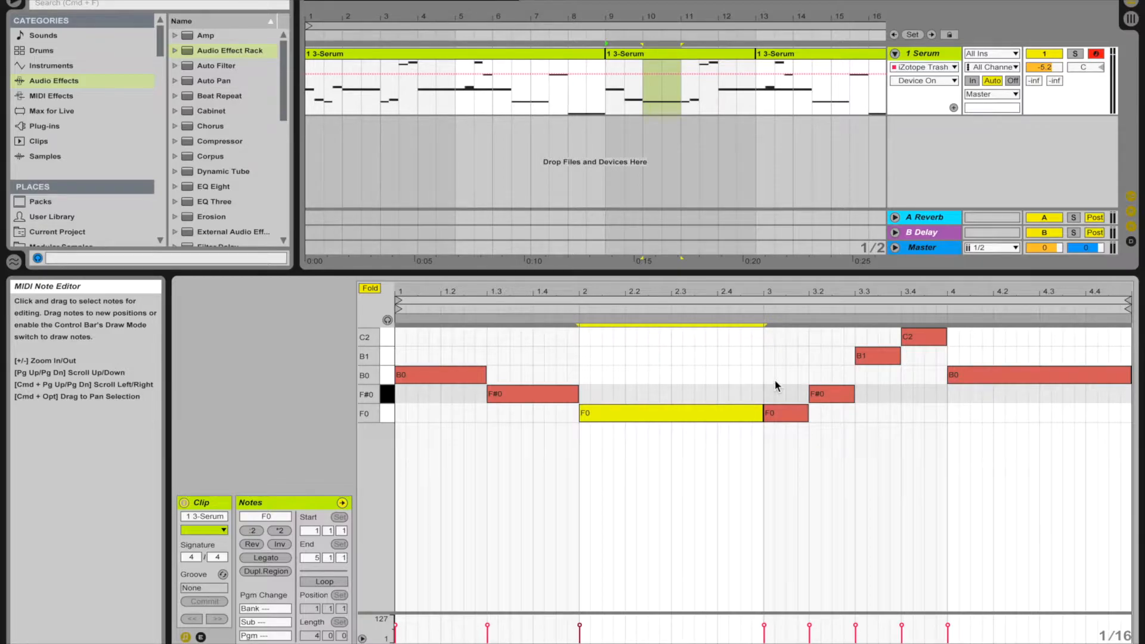
Step: Raise the short F0 note at the start of bar 3 by six semitones to B0
click(779, 413)
key(Up)
key(Up)
key(Up)
key(Up)
key(Up)
key(Up)
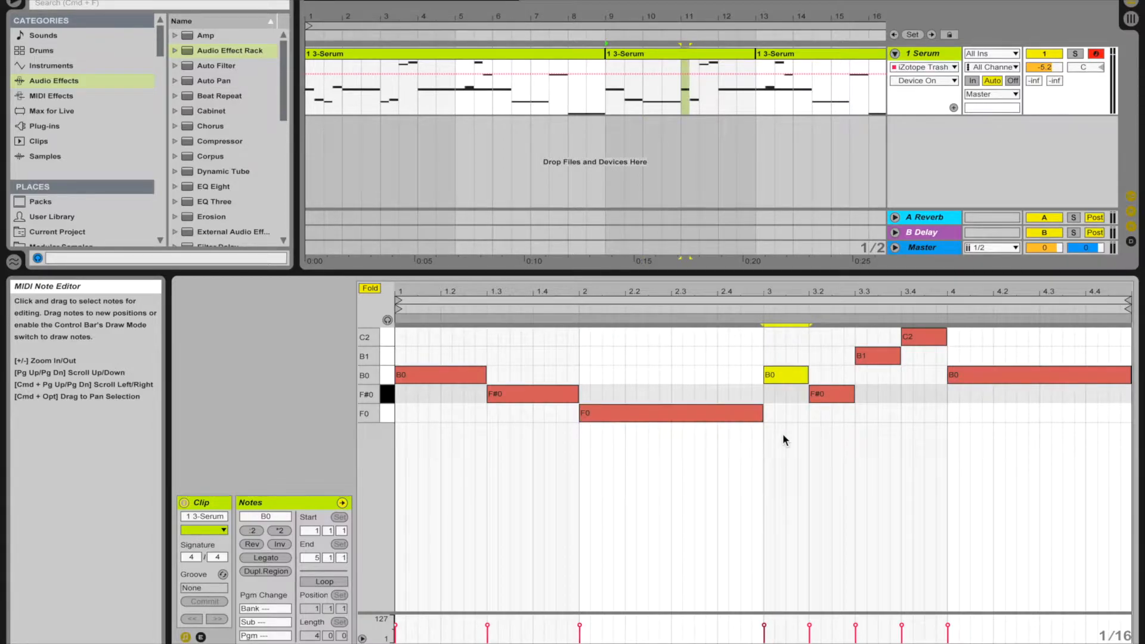
Step: With Fold off, layer a copy of bar 3's F#0, B1 and C2 notes six semitones higher and play from bar 9
drag(833, 422, 930, 325)
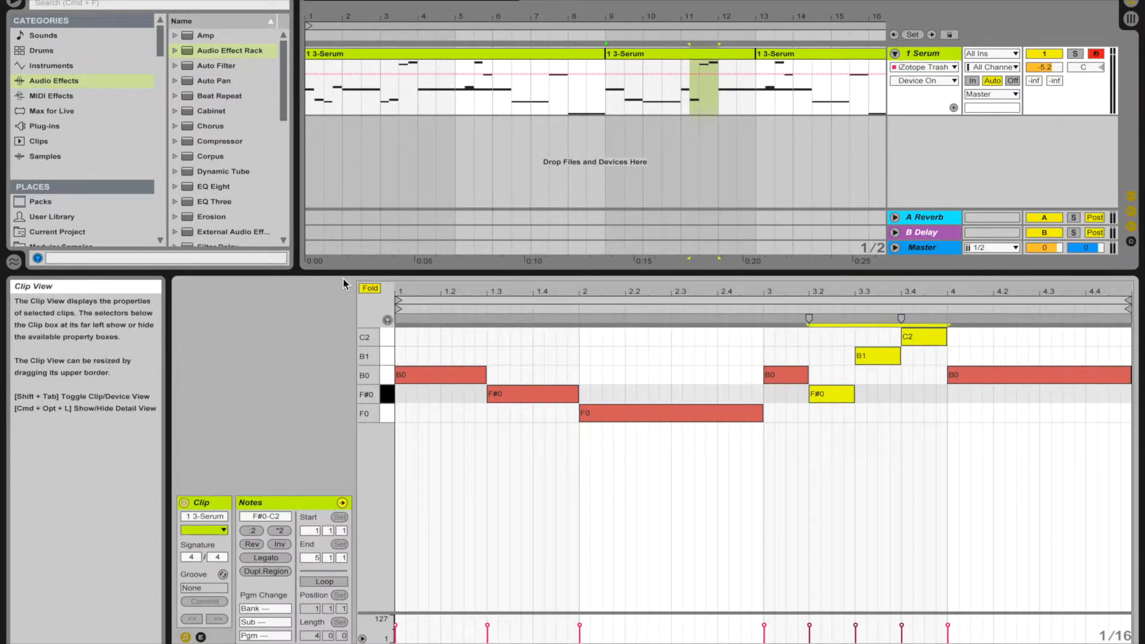
click(366, 289)
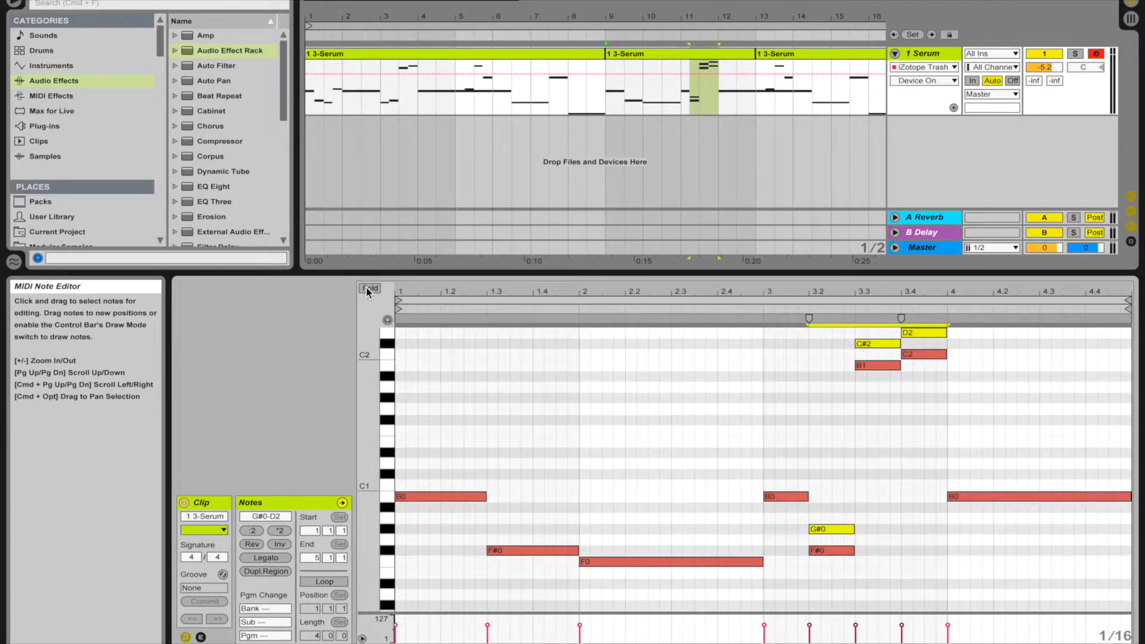
key(Down)
key(Down)
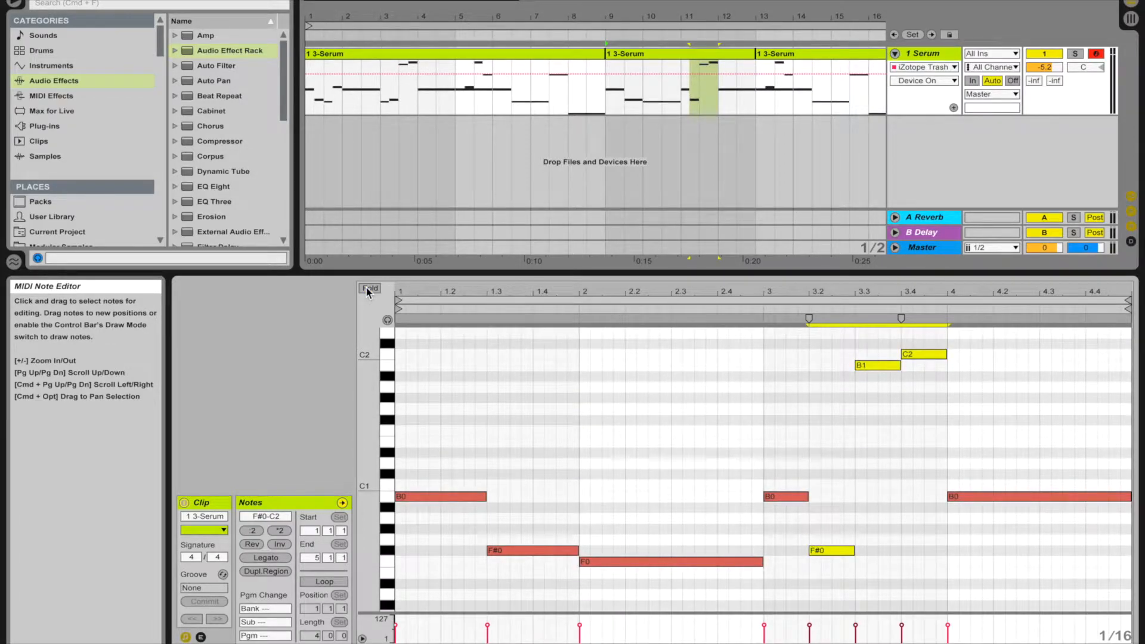
key(Up)
key(Up)
key(Up)
key(Up)
key(Up)
key(Up)
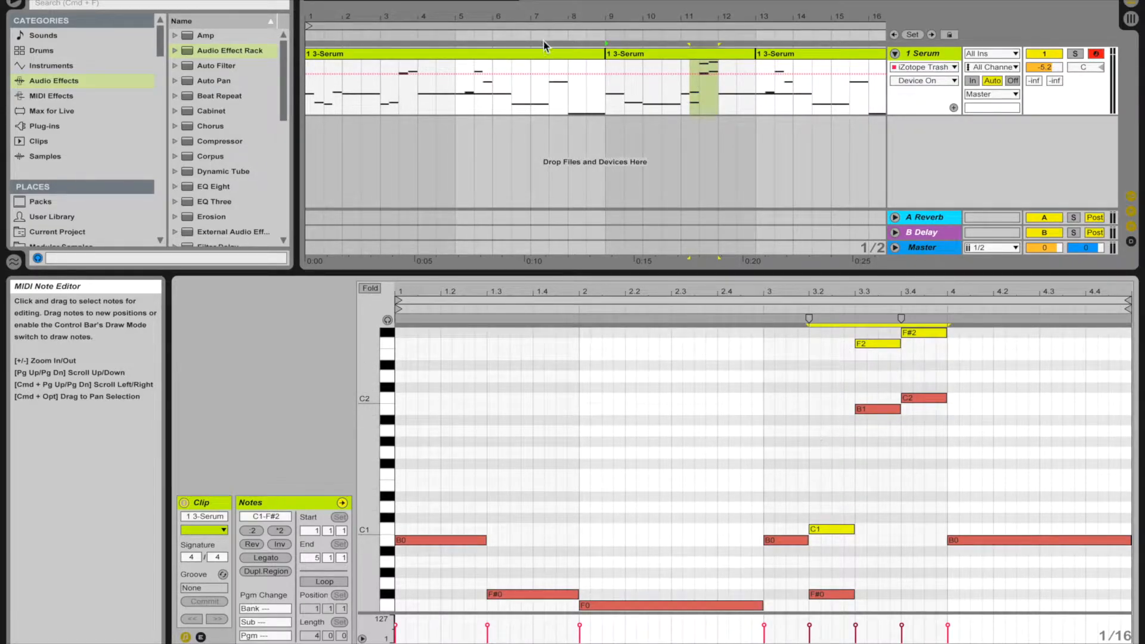
click(606, 101)
key(space)
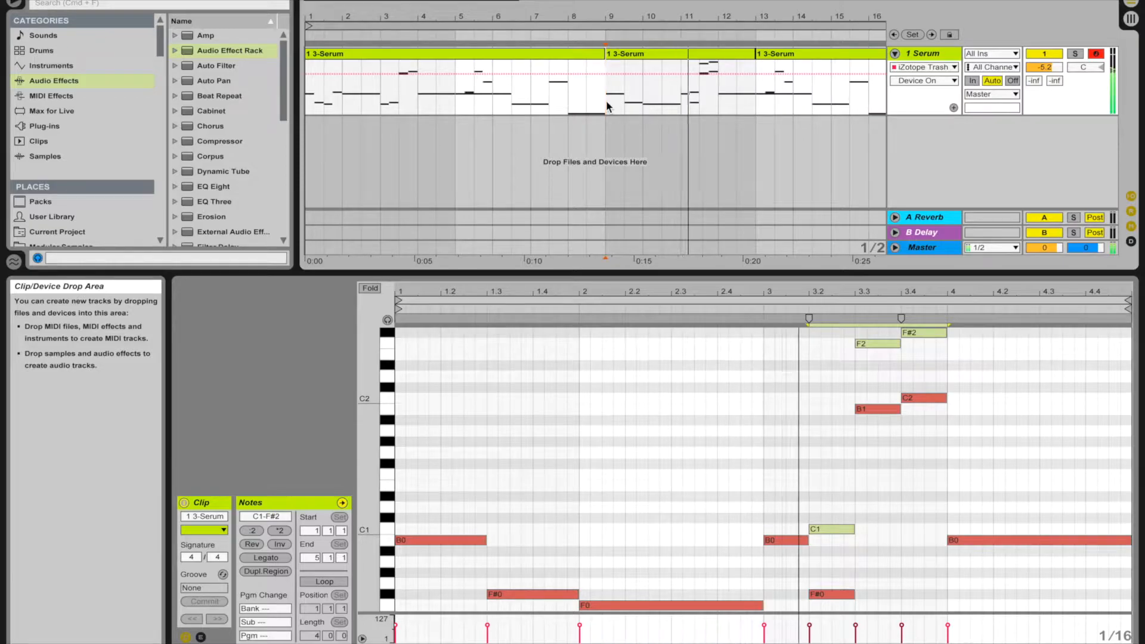
key(space)
Step: Shorten the B1 and C2 notes in bar 3 to half a beat, start F2 and F#2 later, and play from bar 11
click(896, 399)
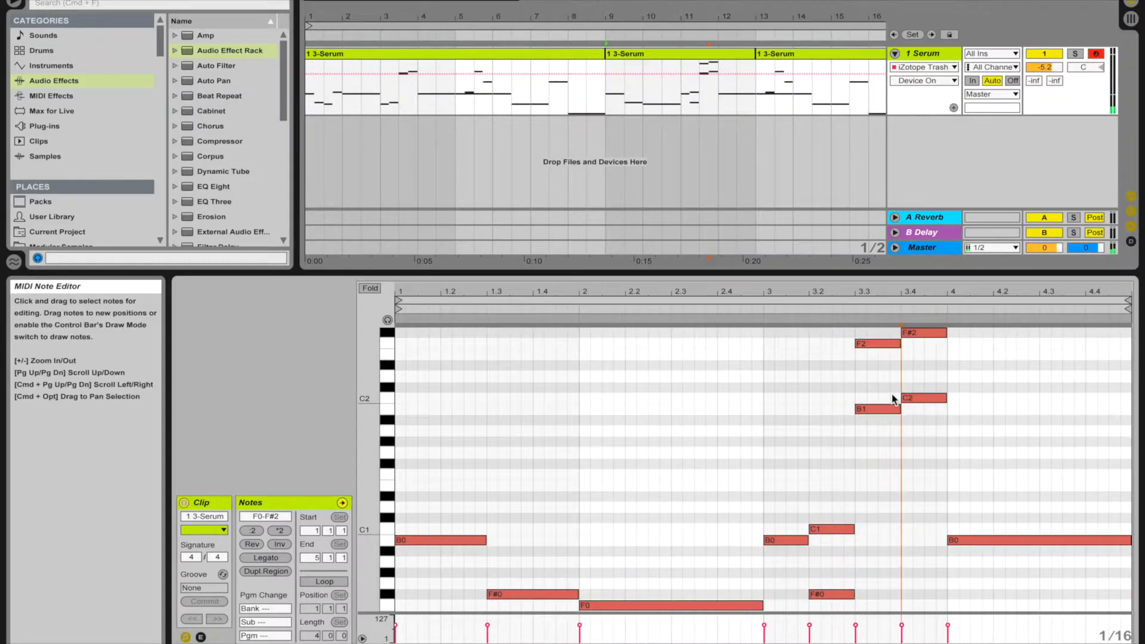
drag(900, 413, 880, 413)
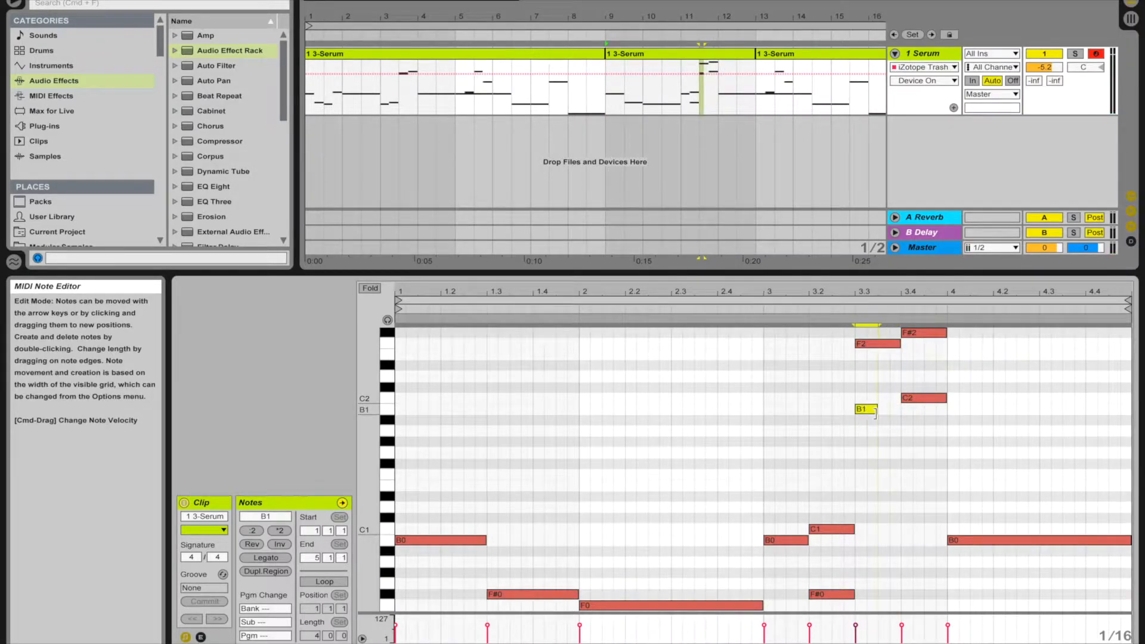
drag(857, 343, 868, 343)
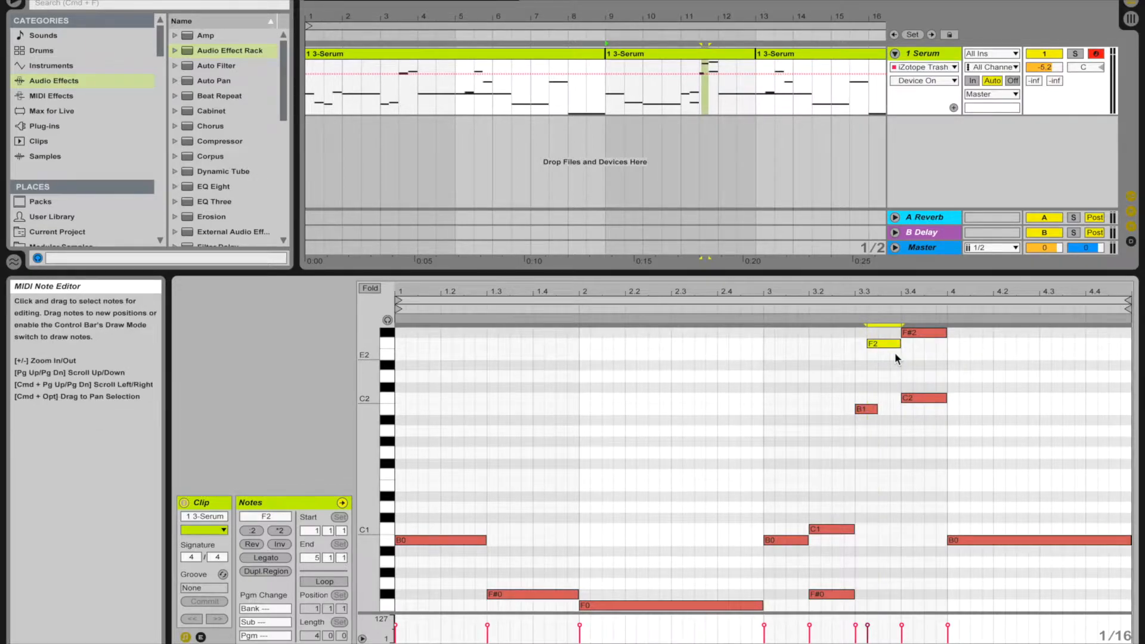
scroll(894, 352, down, 5)
scroll(895, 353, up, 2)
scroll(894, 357, up, 3)
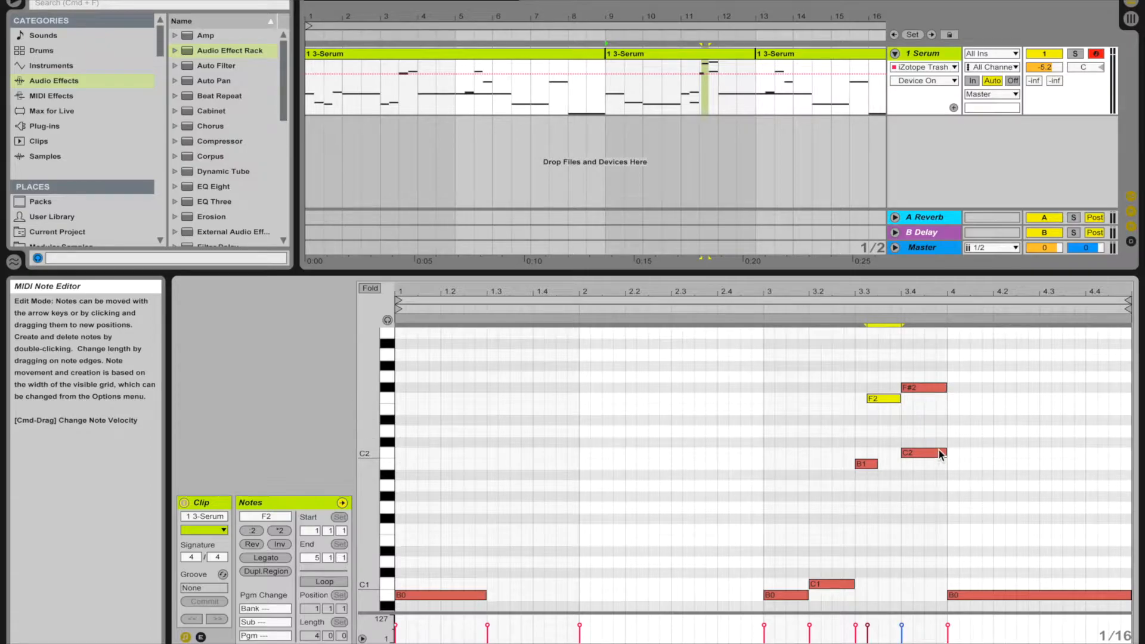
drag(943, 452, 933, 452)
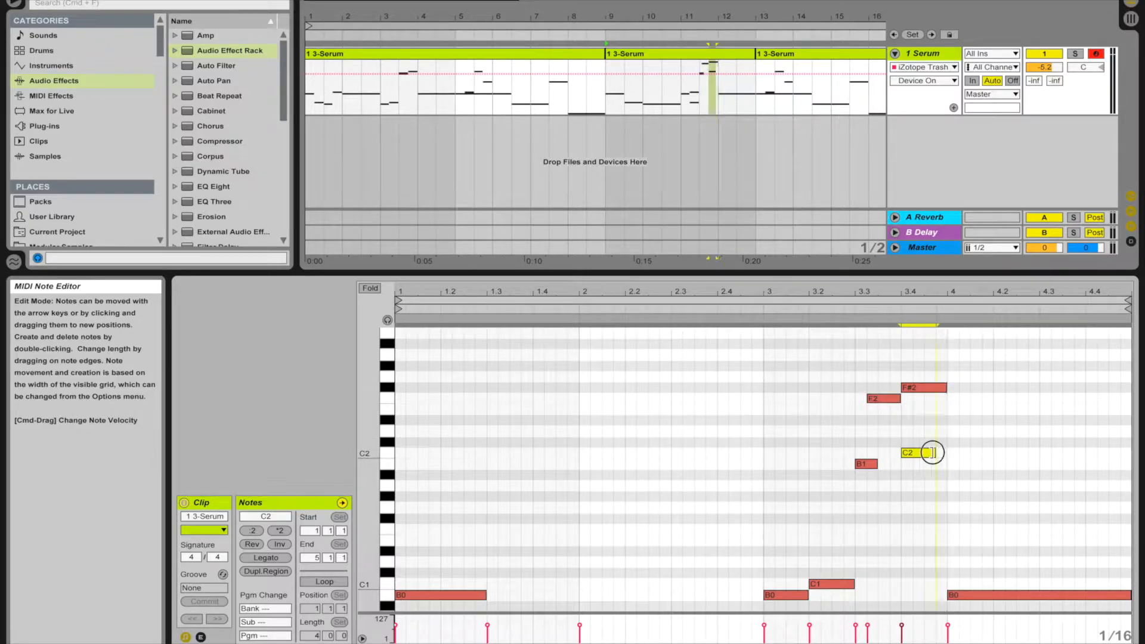
drag(903, 387, 916, 387)
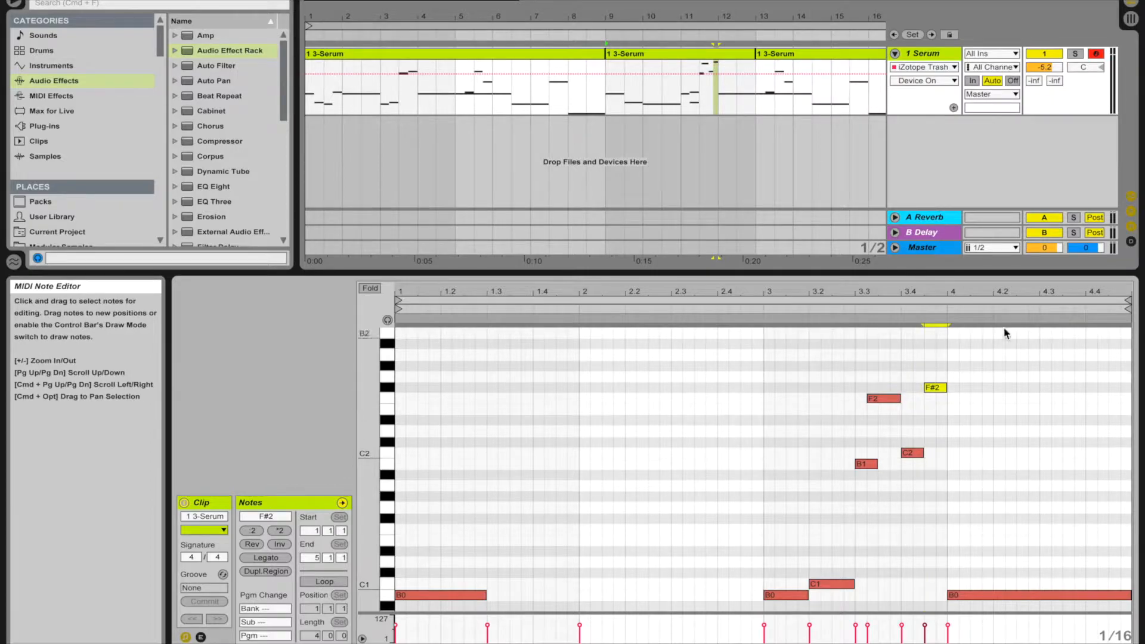
click(680, 96)
key(space)
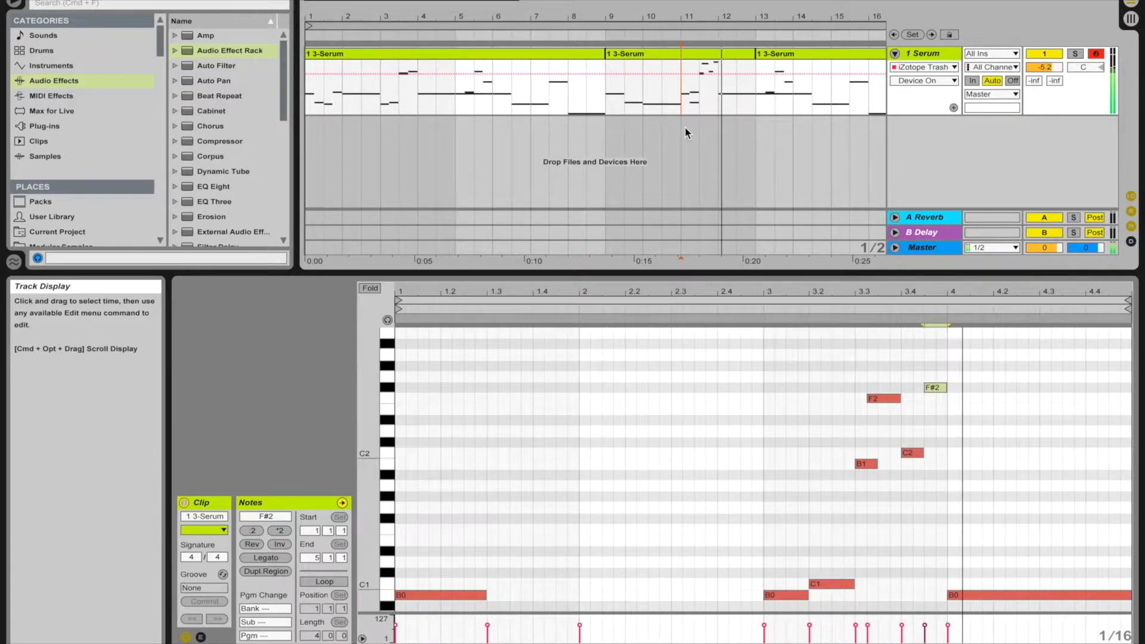
Step: Lower the B1, F2, C2 and F#2 notes in bar 3 by one octave and start F1 where B0 ends
drag(856, 378, 953, 487)
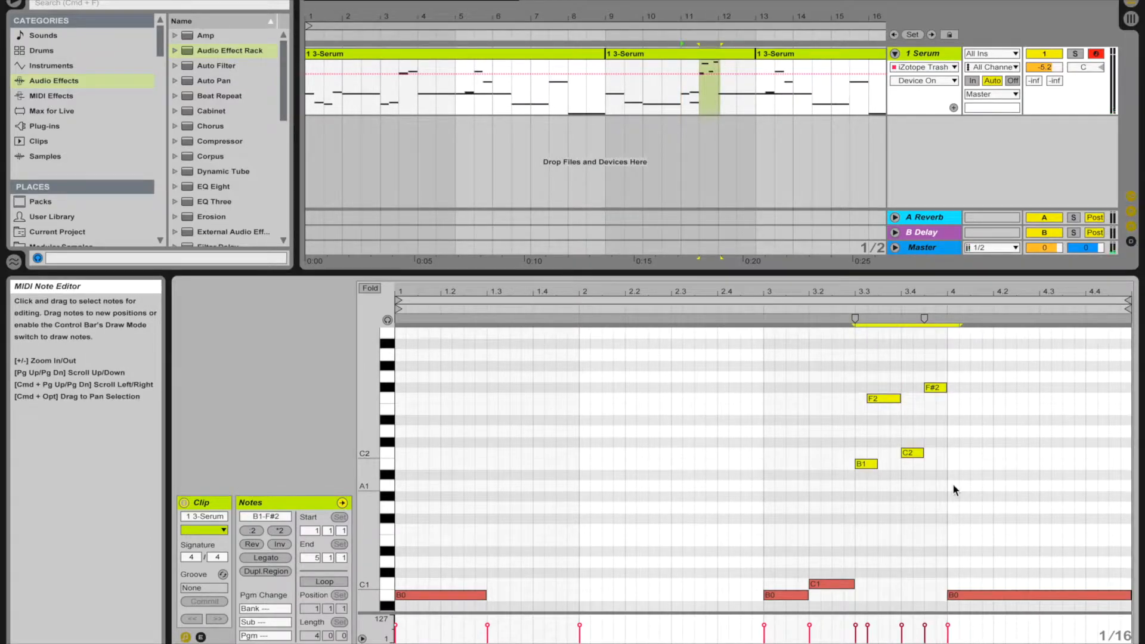
key(shift+Down)
scroll(953, 490, down, 5)
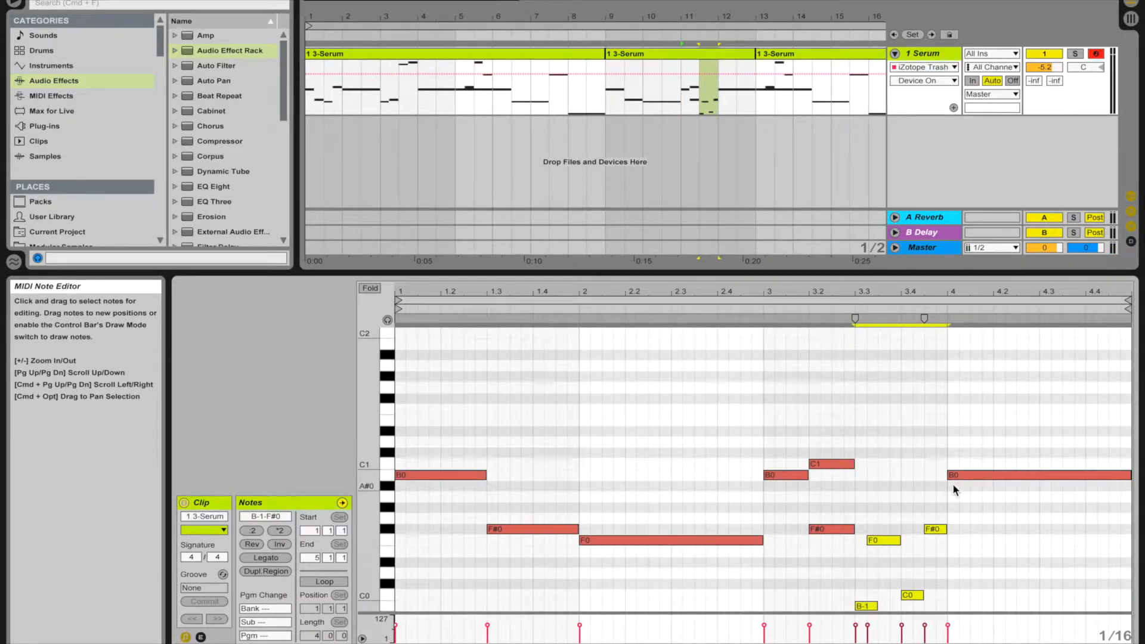
key(space)
click(864, 409)
click(867, 409)
click(874, 475)
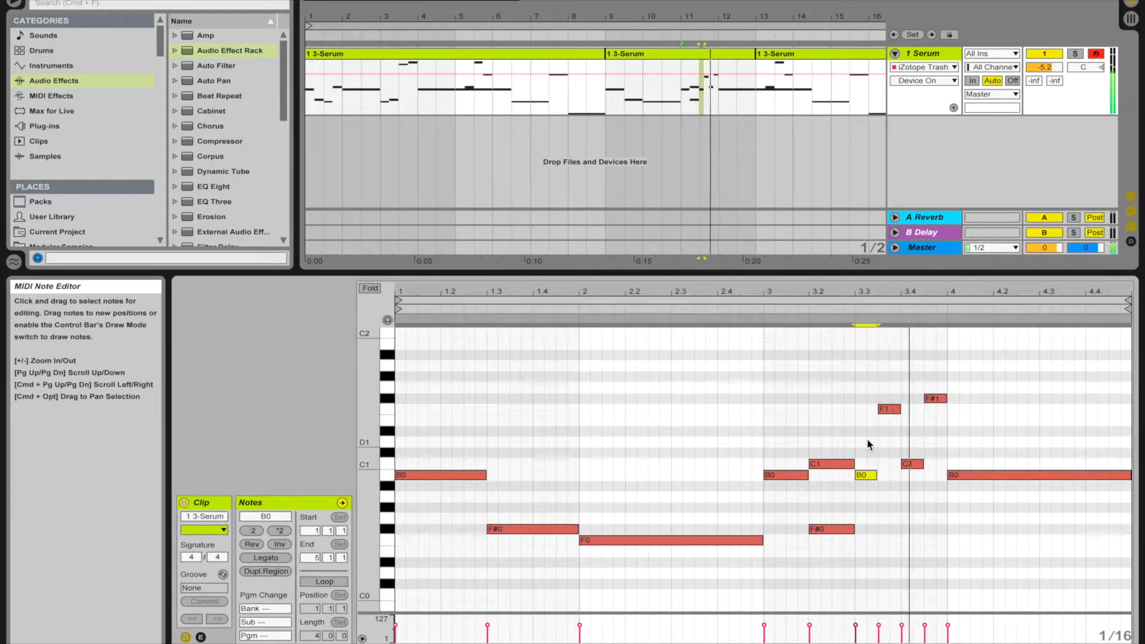
Step: Lengthen the short B0, F1 and C1 notes in bar 3 to overlap the notes after them, and play from bar 11
key(space)
drag(871, 292, 871, 334)
drag(885, 476, 897, 475)
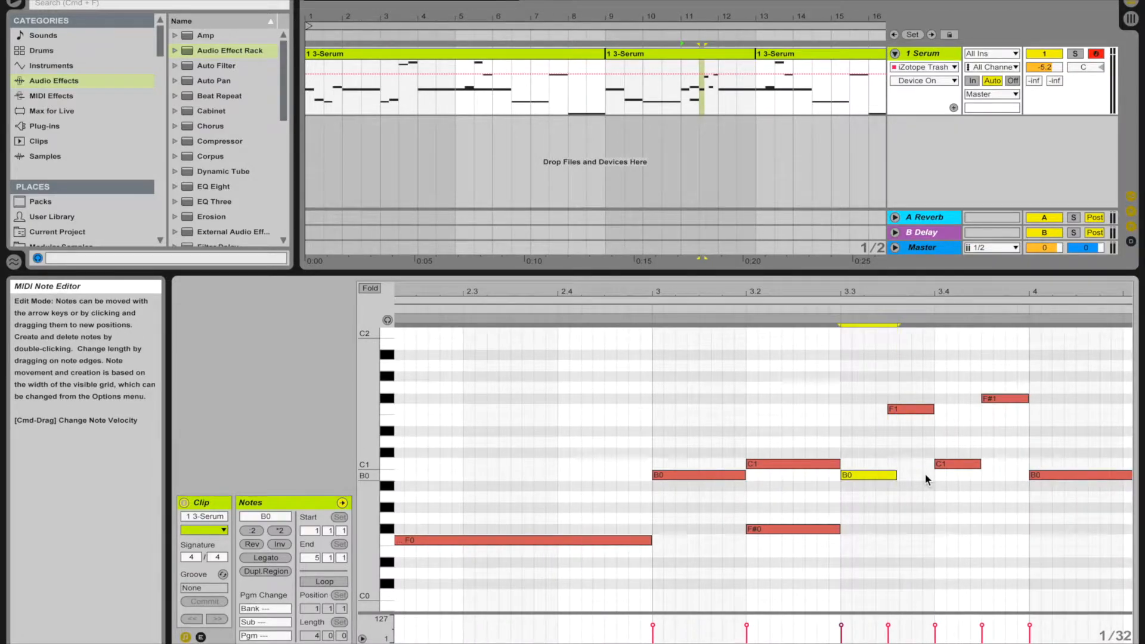
click(932, 408)
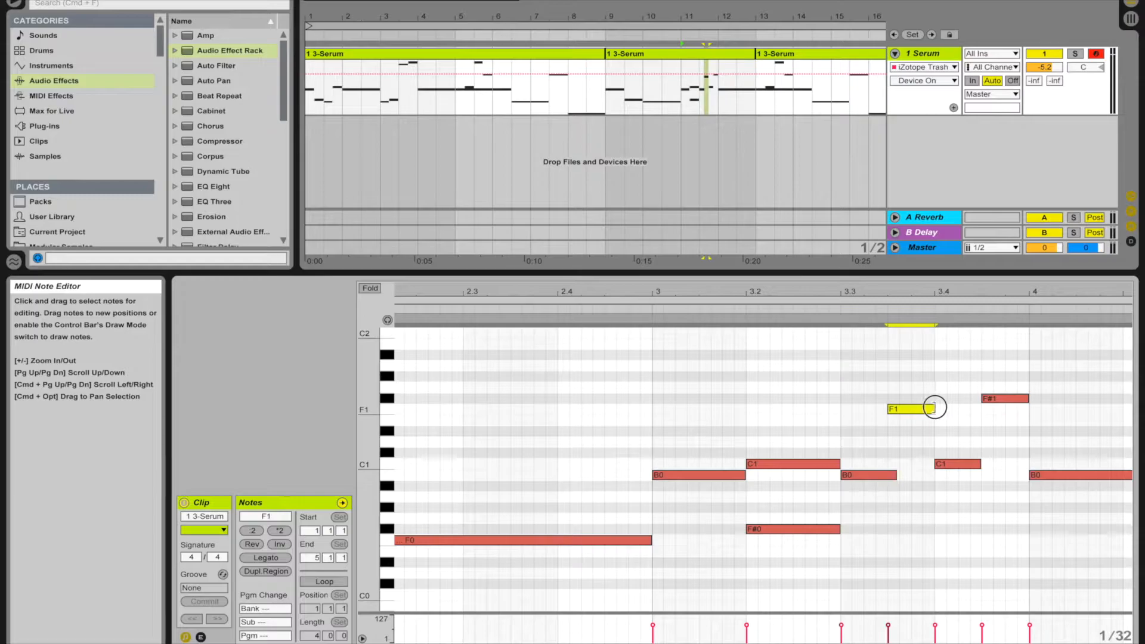
drag(981, 463, 992, 465)
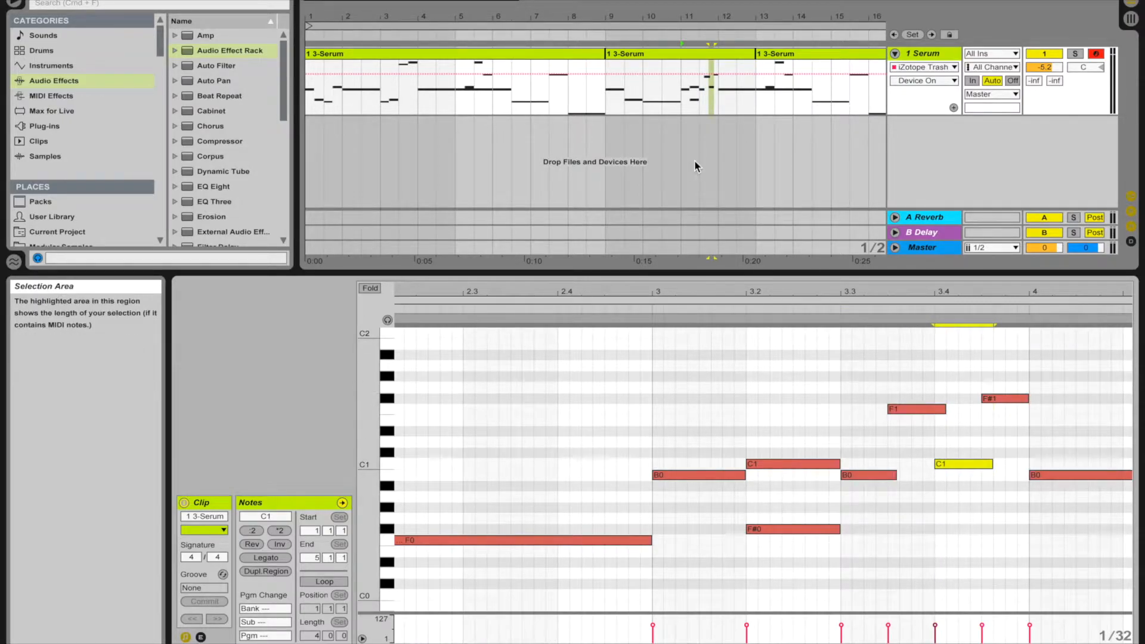
click(681, 104)
key(space)
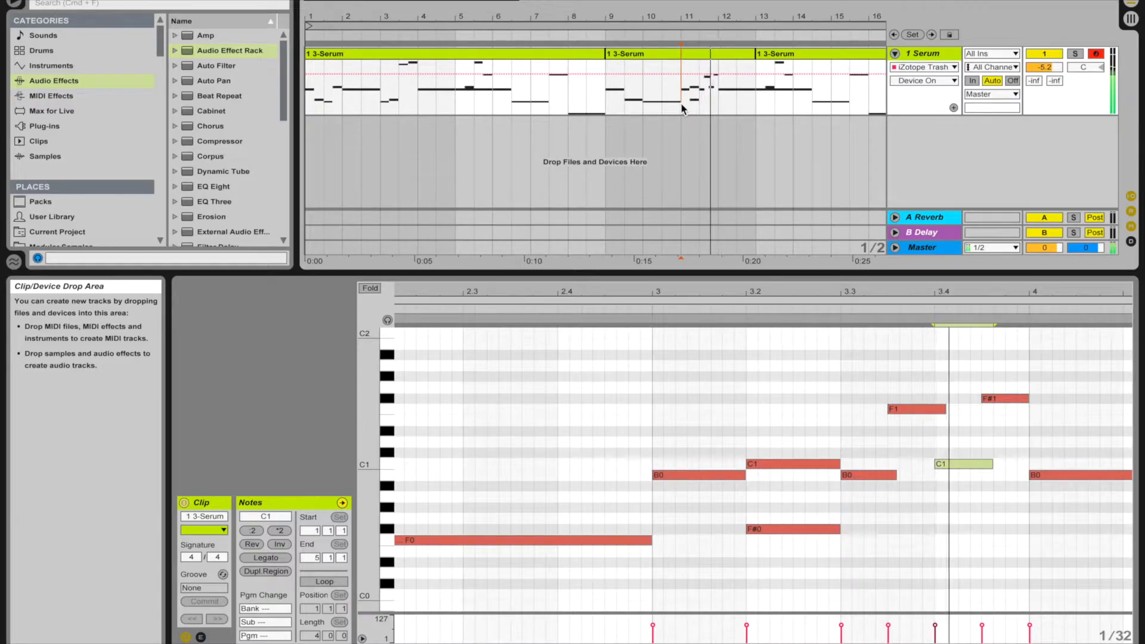
Step: Extend the C1 note at beat 3.4 slightly further and lengthen the F#1 note past the start of bar 4
drag(993, 464, 996, 465)
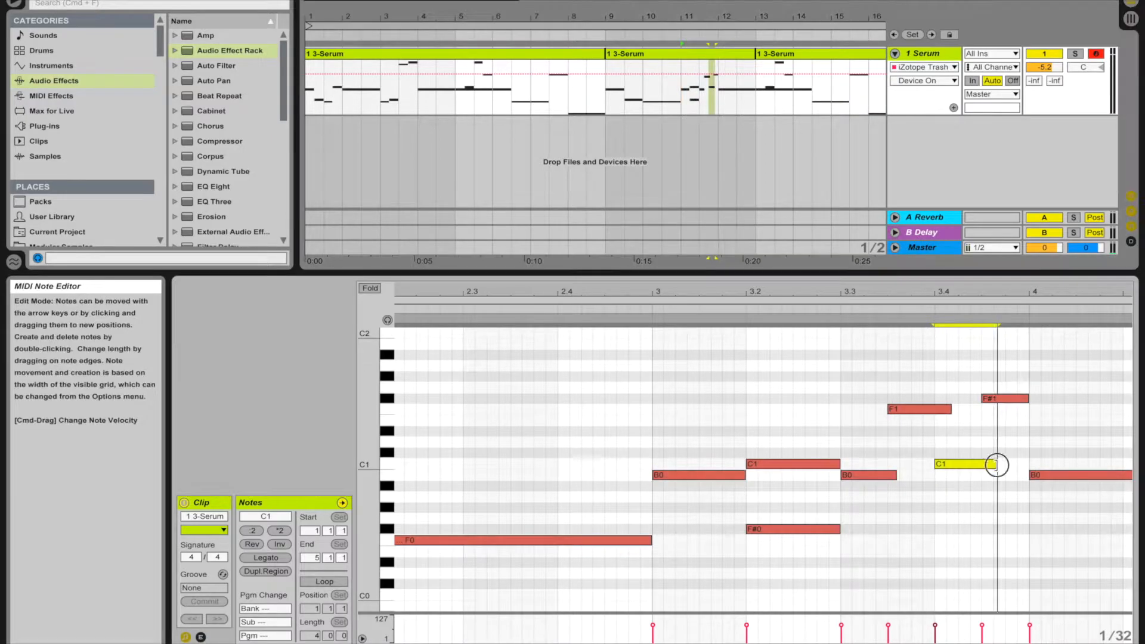
key(space)
drag(1027, 398, 1050, 398)
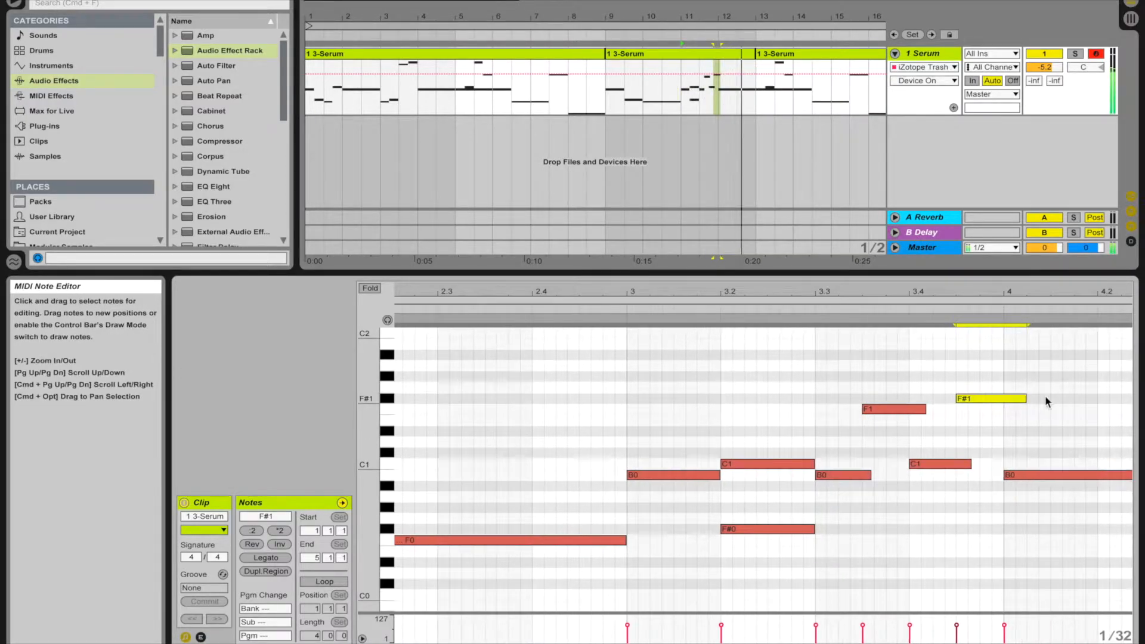
Step: Add a one-beat C1 note at beat 4.2 and a one-beat F1 note at beat 4.4, and play from bar 11
double_click(853, 464)
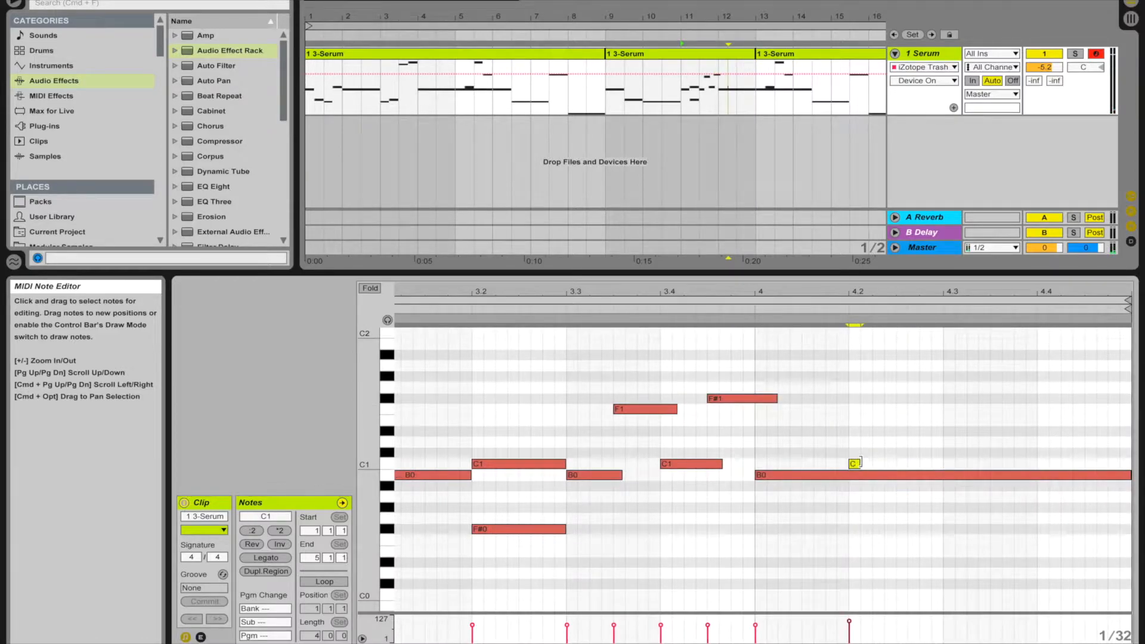
drag(860, 463, 923, 461)
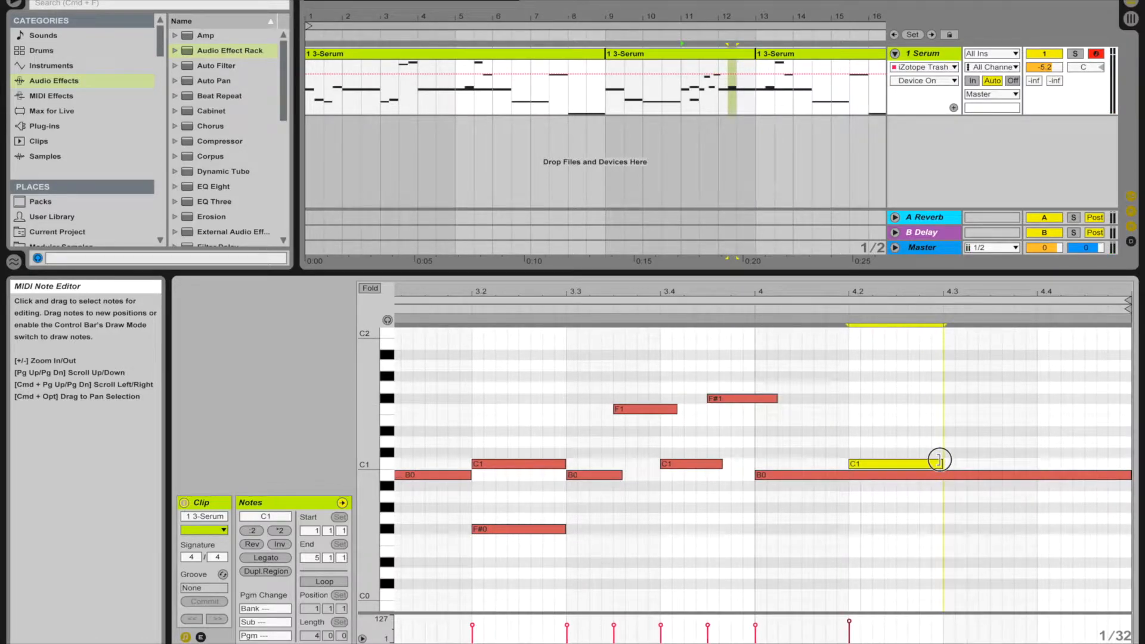
double_click(1037, 464)
key(Up)
key(Up)
key(Up)
key(Up)
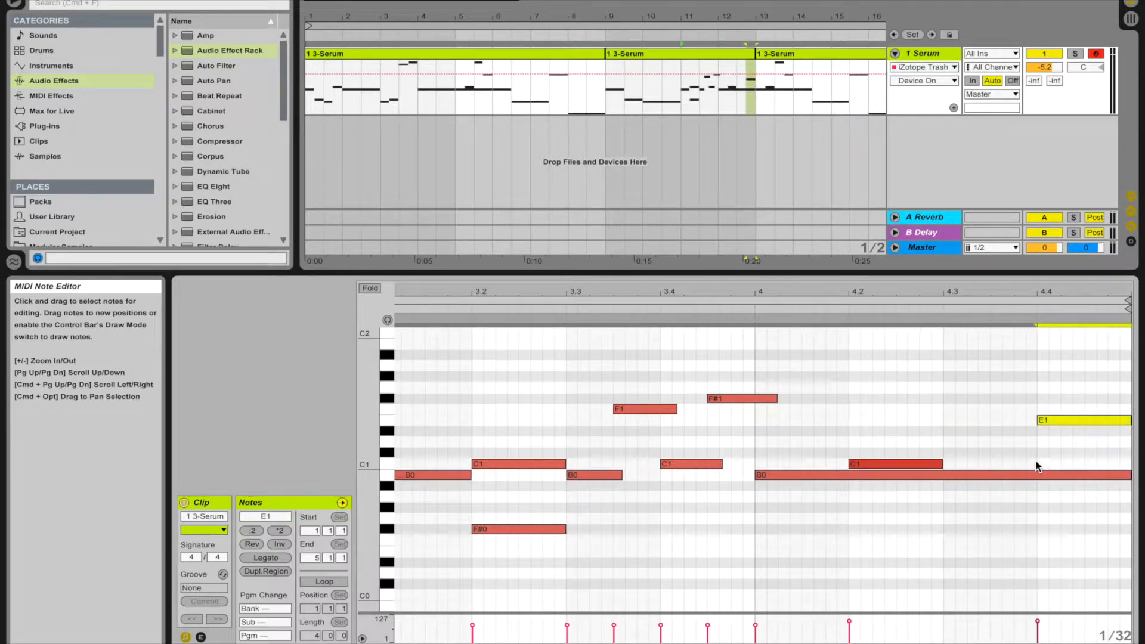
key(Up)
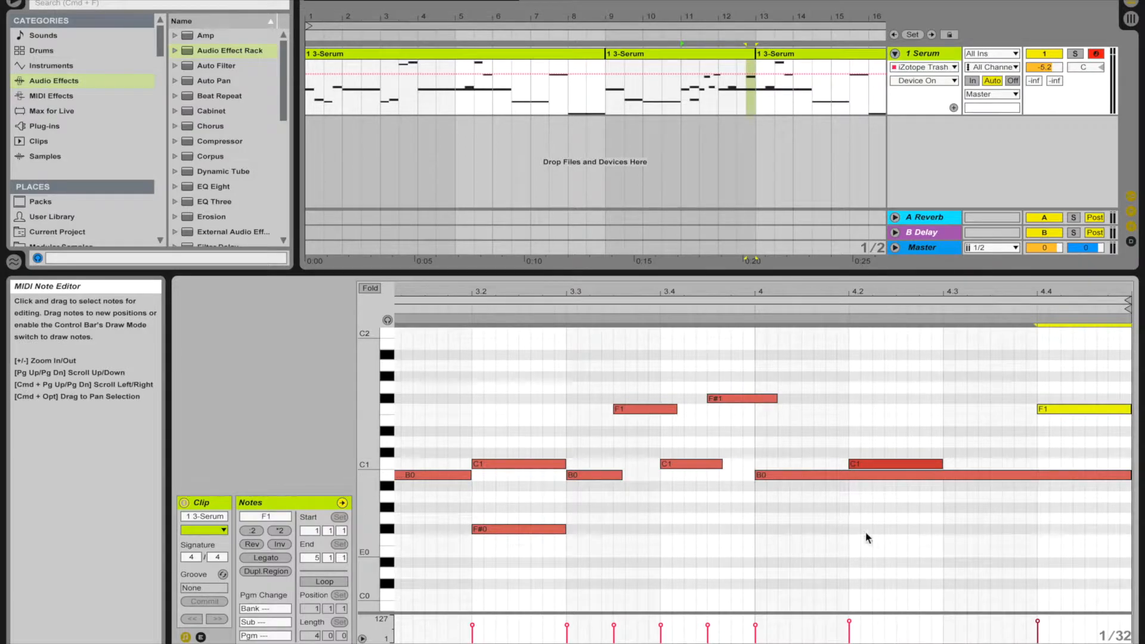
click(680, 104)
key(space)
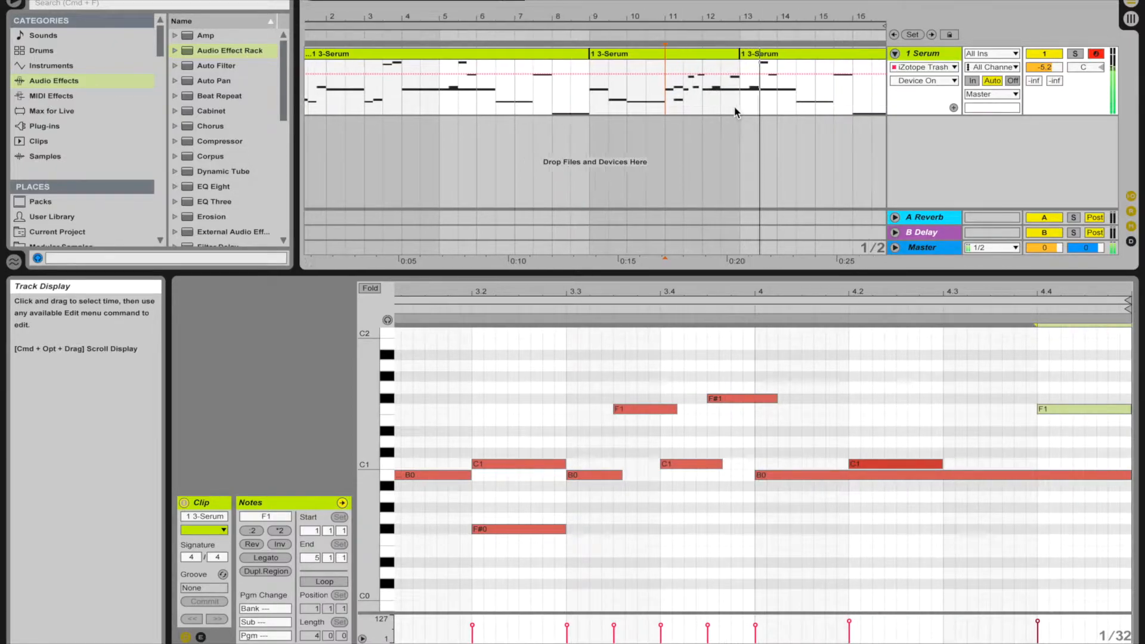
Step: In the clip starting at bar 13, raise the first bar's notes one octave, invert them and play the result
click(644, 60)
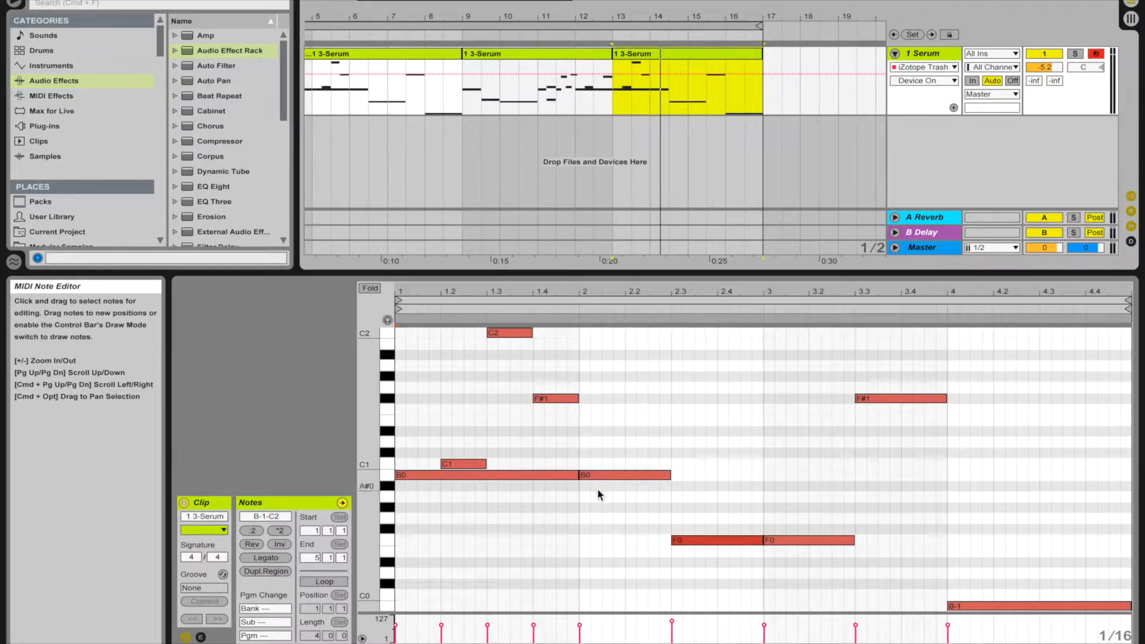
drag(567, 507, 413, 273)
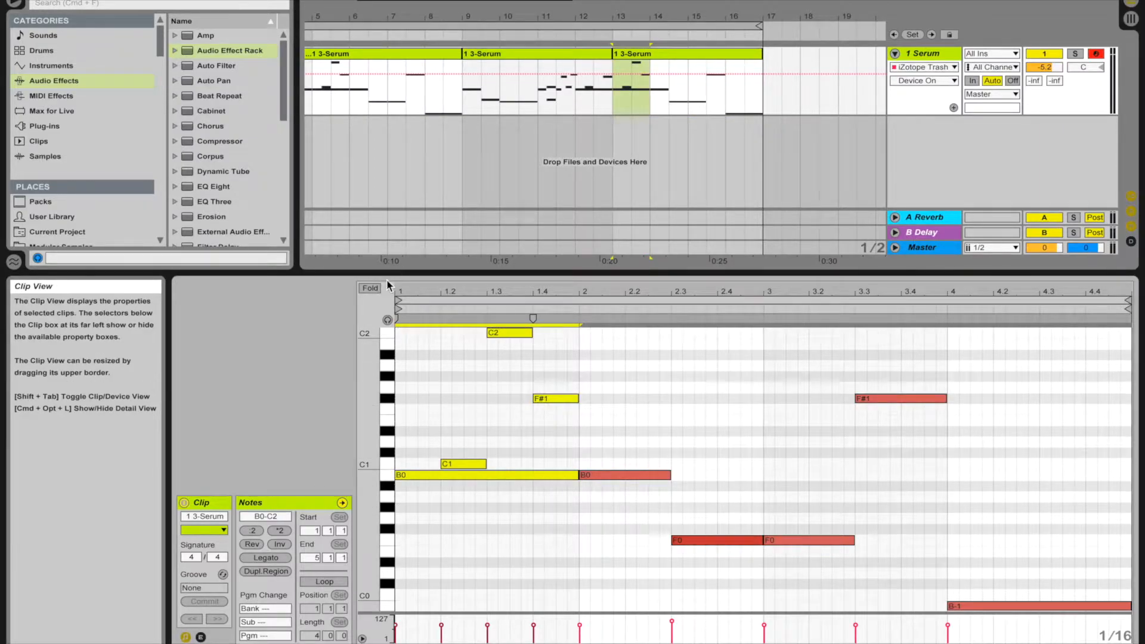
key(shift+Up)
click(280, 544)
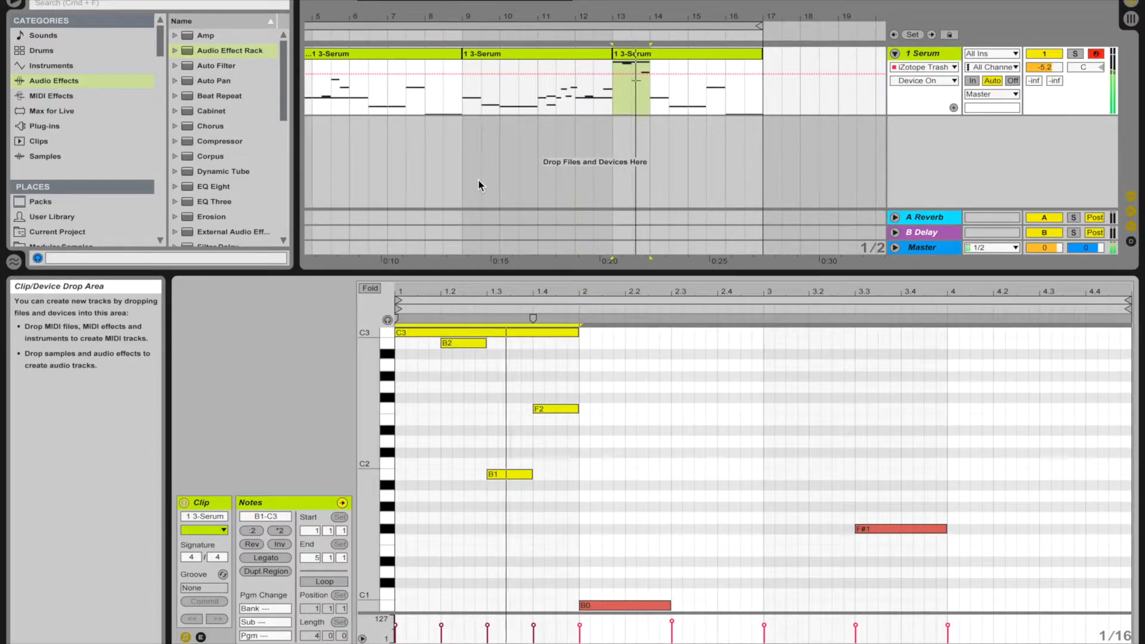
key(space)
Step: Shorten the long C3 note at the start of the bar 13 clip to one beat
drag(422, 359, 578, 295)
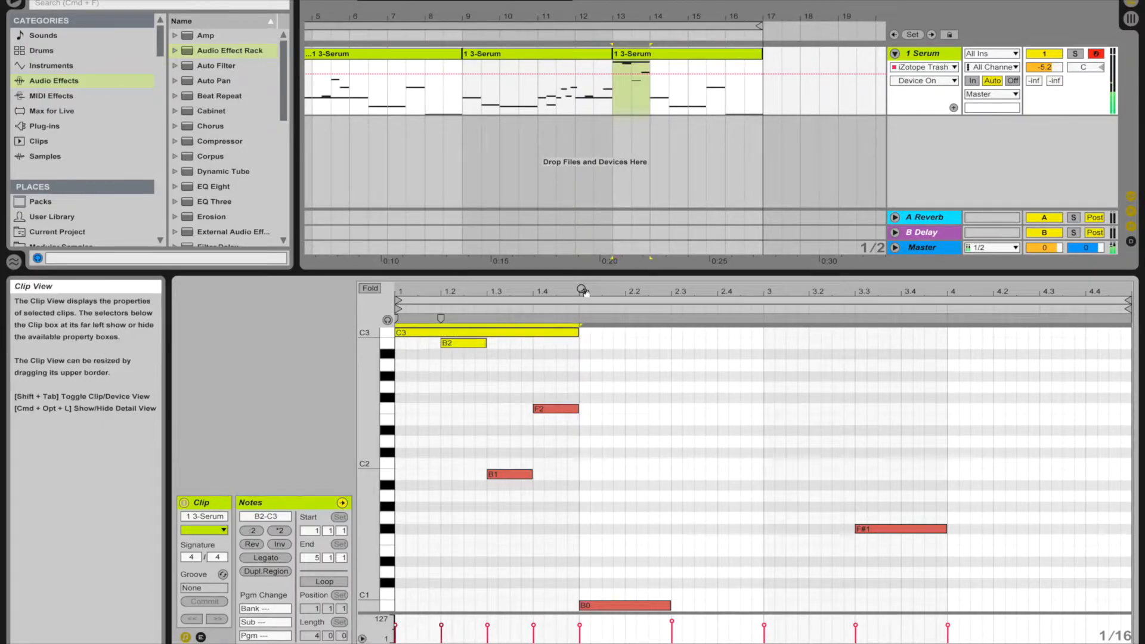
drag(439, 396, 463, 340)
drag(578, 333, 428, 332)
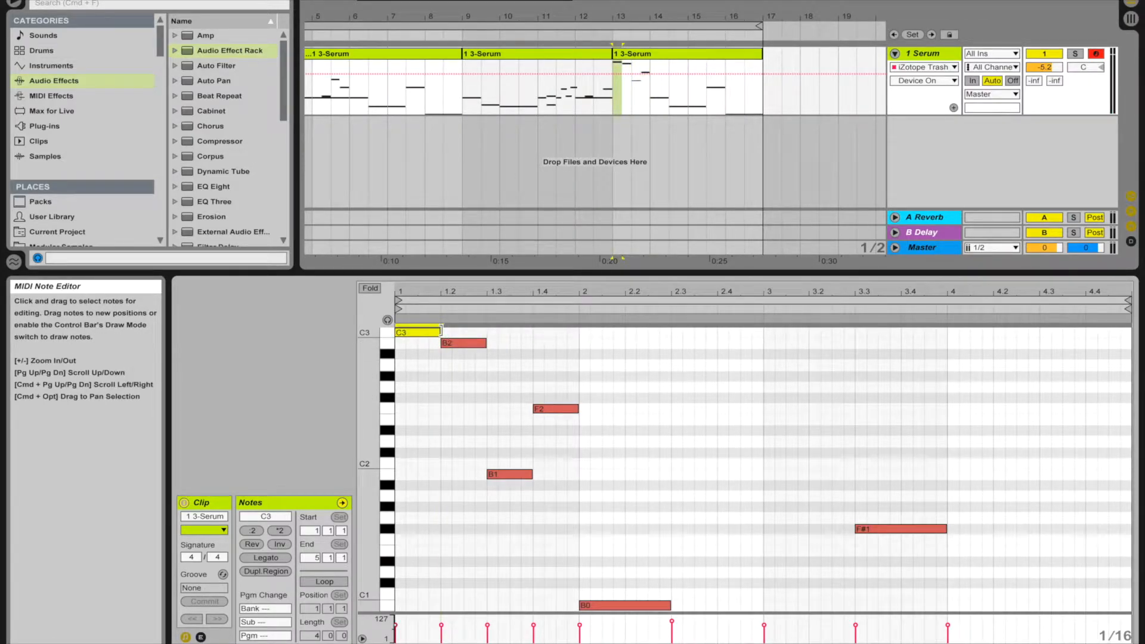
Step: Extend the B2 note at beat 1.2 to the start of bar 3 and lower it two octaves to B0
click(480, 344)
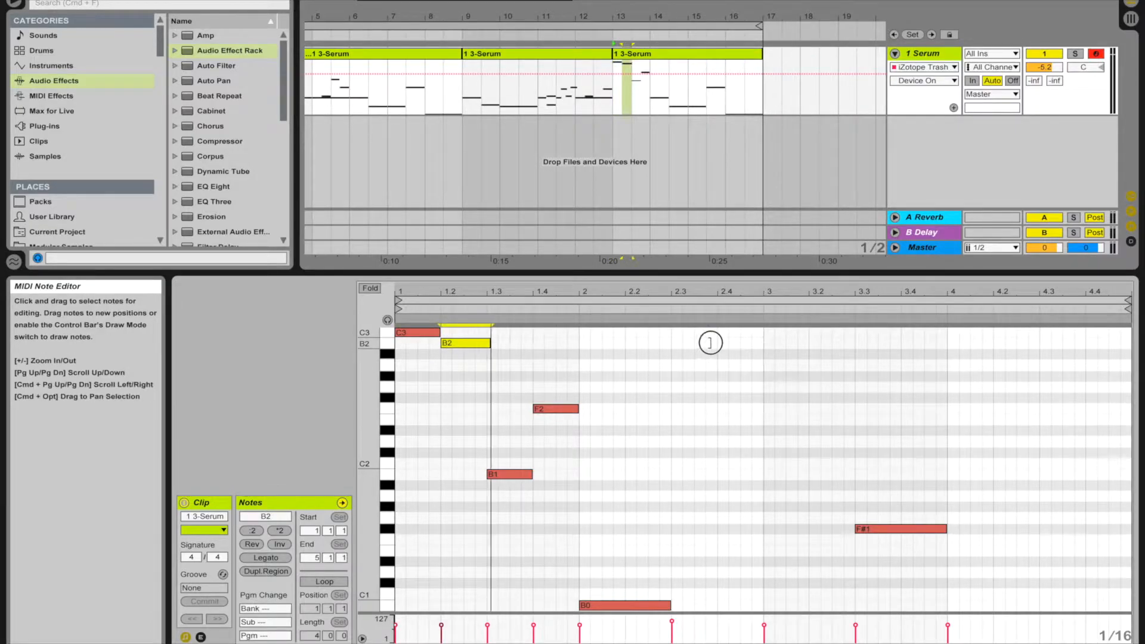
drag(710, 343, 776, 335)
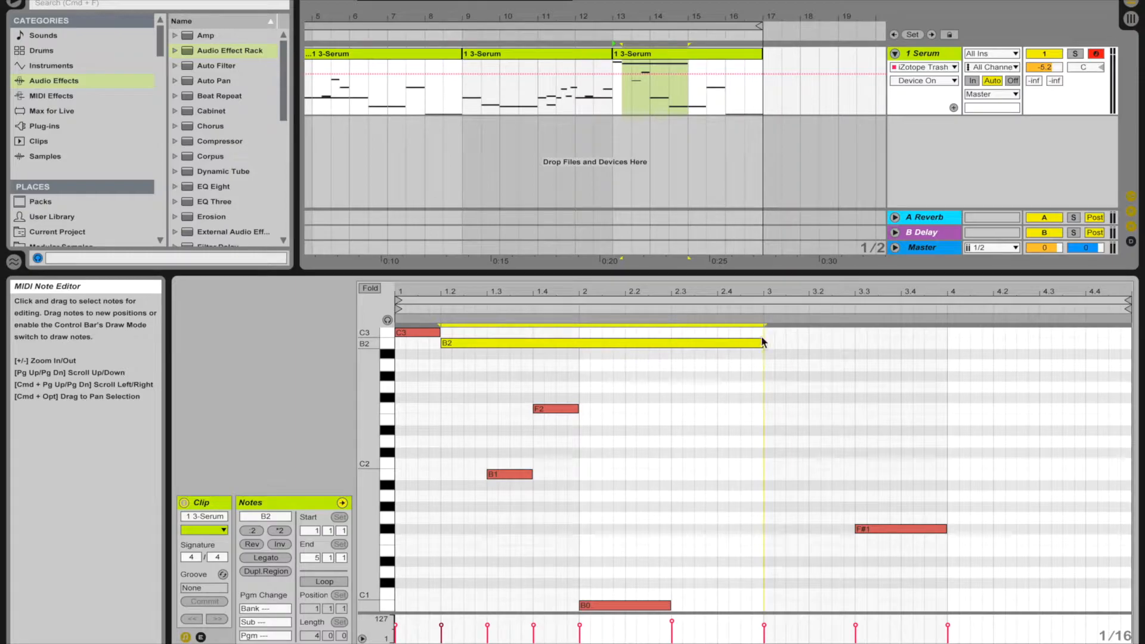
key(space)
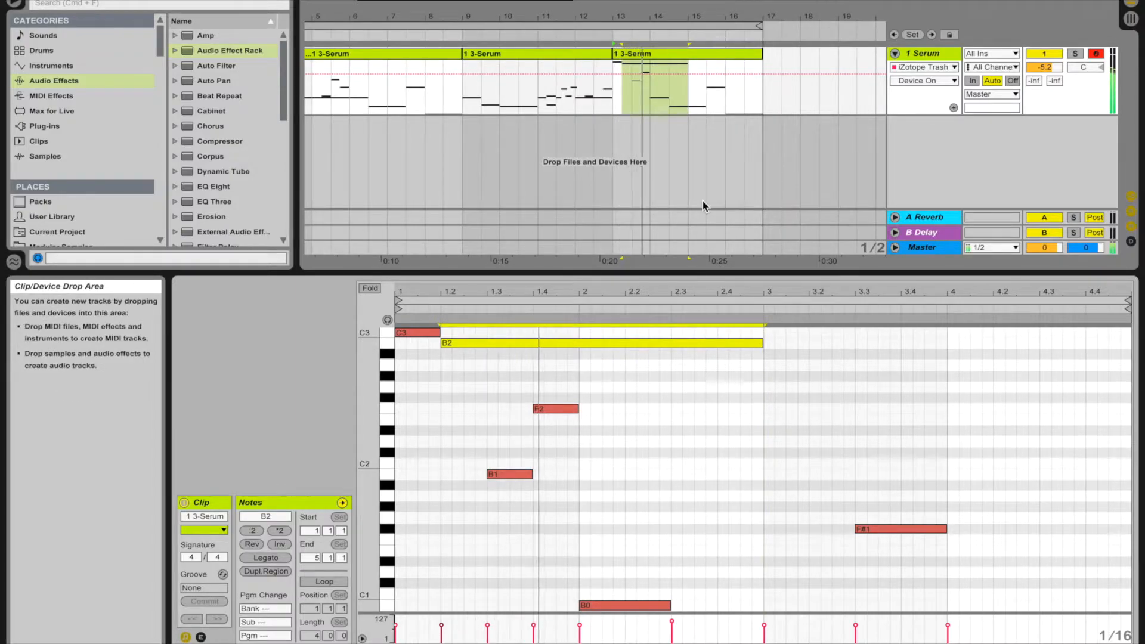
key(space)
key(shift+Down)
key(shift+Down)
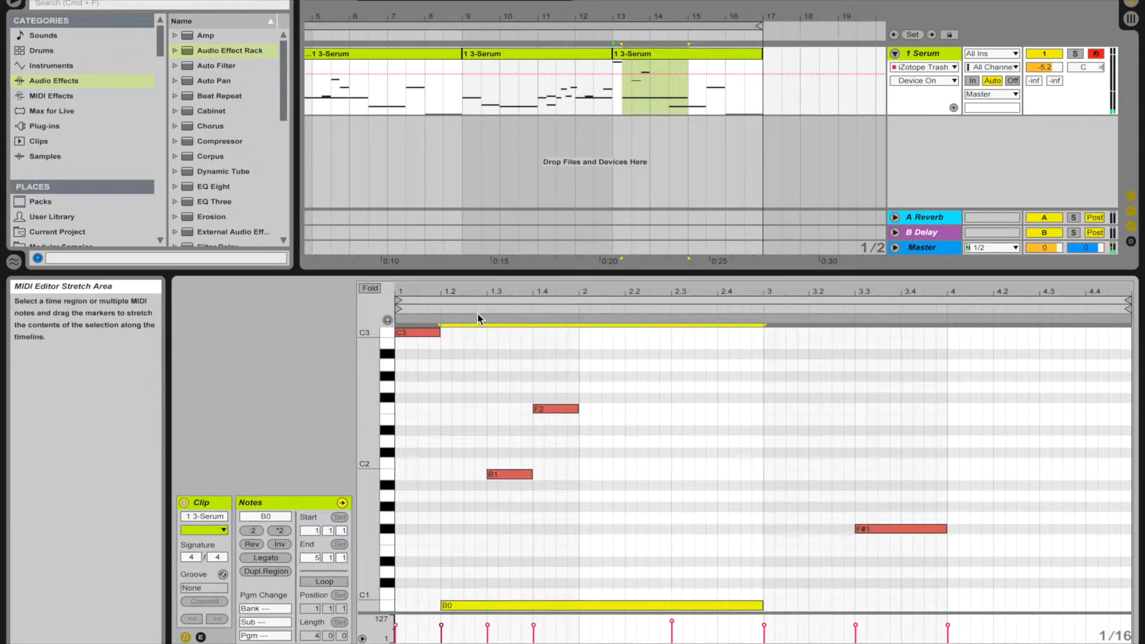
Step: Try the long B0 note one octave lower, return it to B0 and play the clip from bar 13
key(shift+Down)
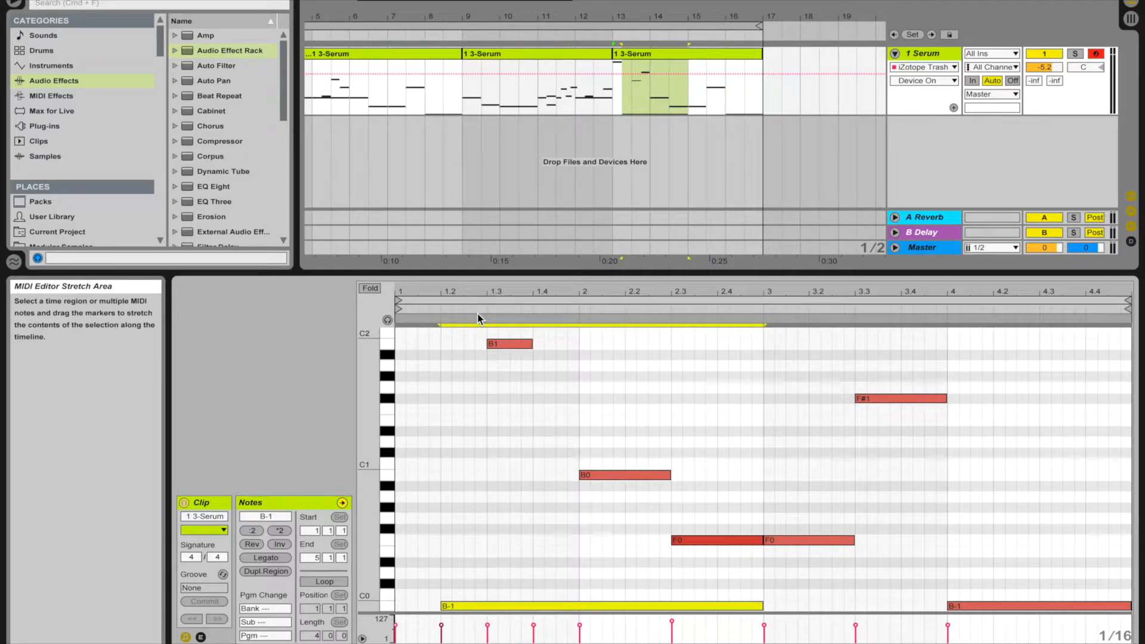
key(shift+Up)
scroll(519, 388, up, 5)
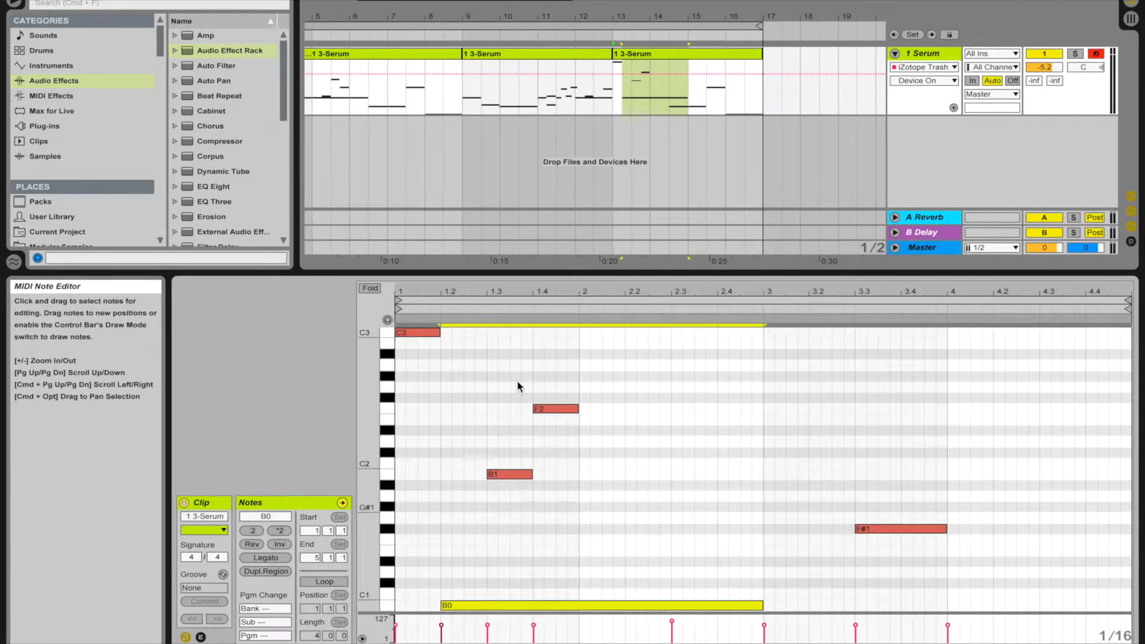
scroll(519, 388, down, 3)
scroll(518, 382, up, 4)
key(space)
scroll(517, 381, down, 1)
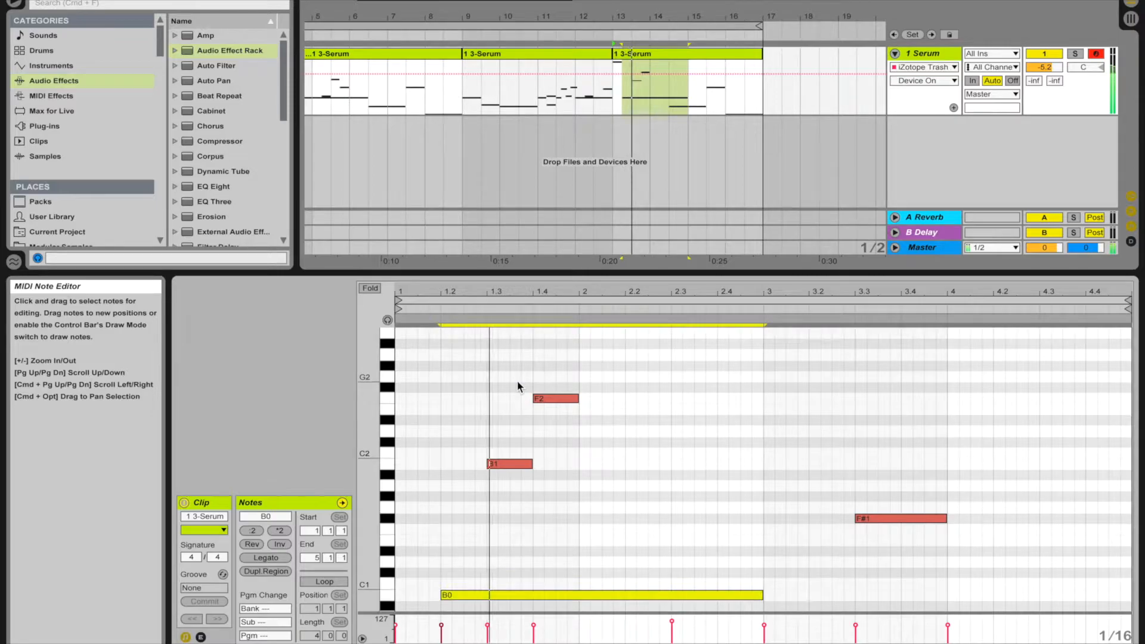
scroll(509, 378, up, 2)
Step: Try the opening C3 note of the bar 13 clip two octaves lower at C1 during playback, and delete that note
click(421, 364)
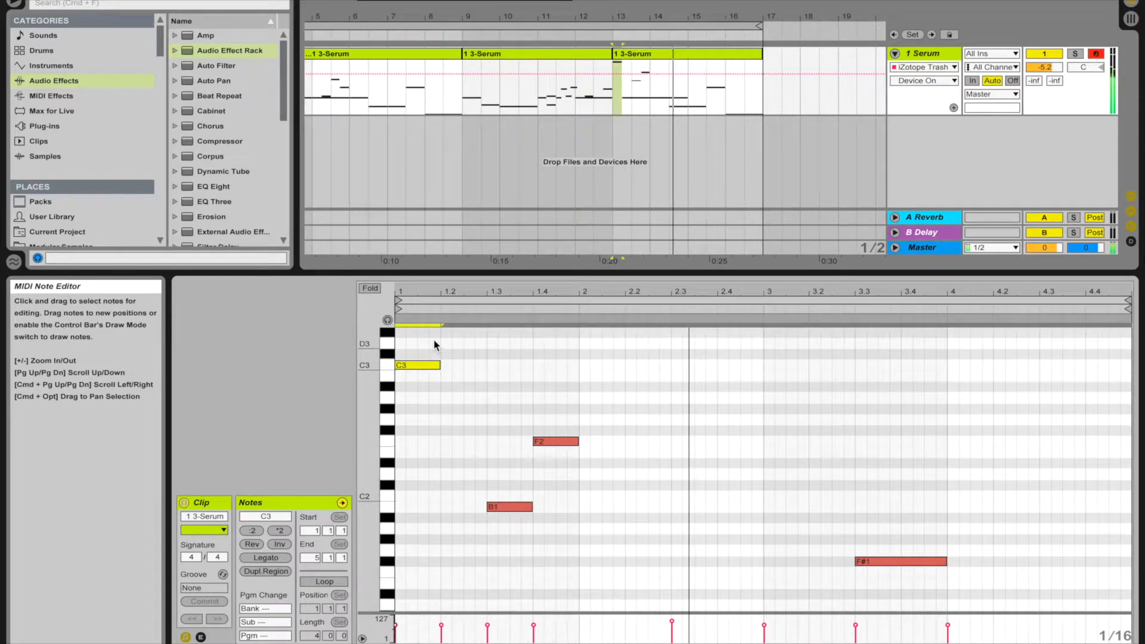
key(shift+Down)
key(shift+Down)
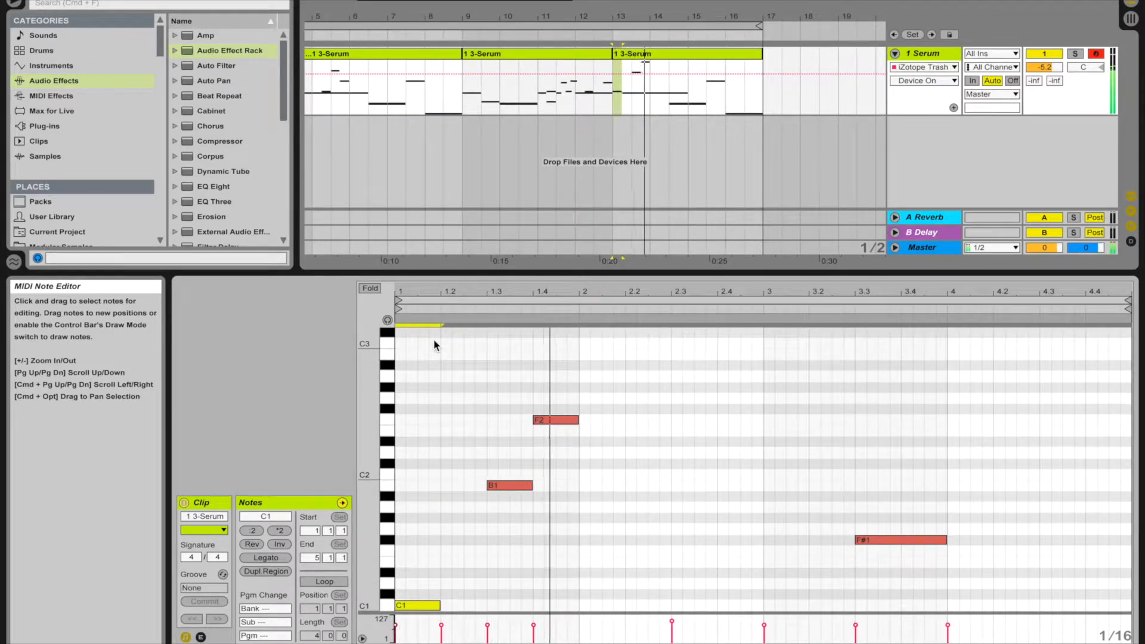
scroll(513, 418, down, 3)
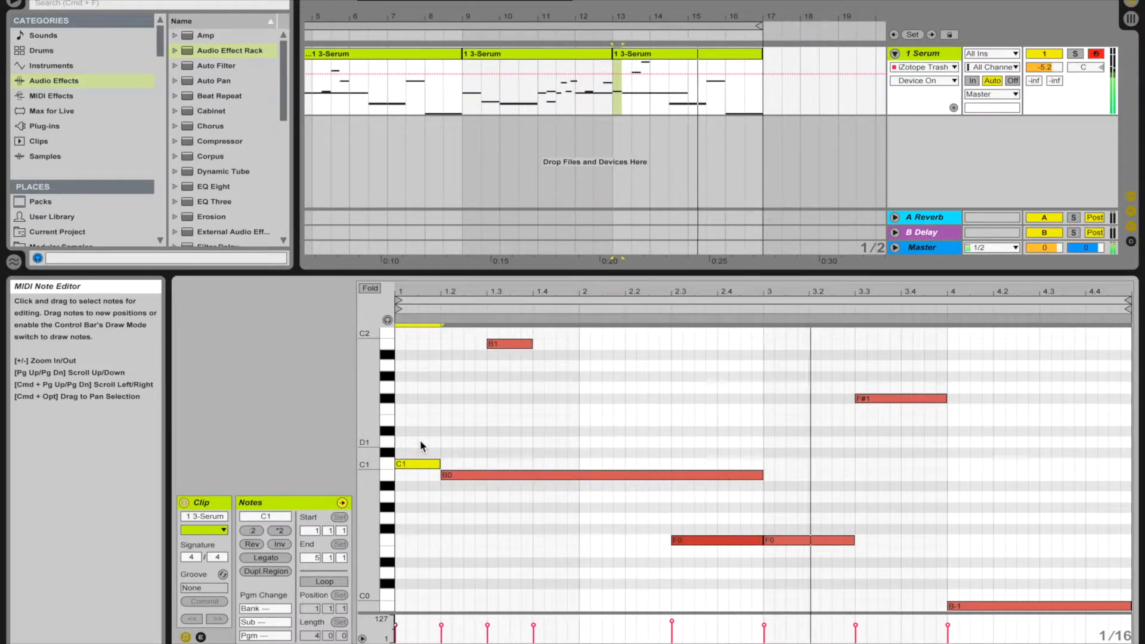
key(space)
key(Delete)
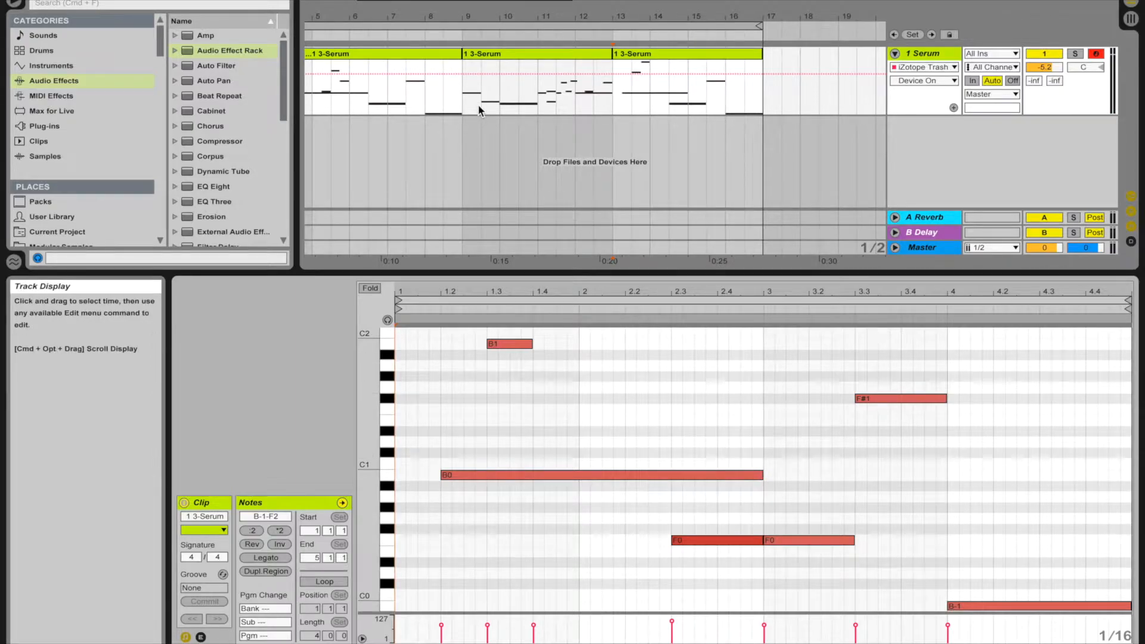
Step: Play the whole sixteen-bar line from bar 1 and view the notes of the clip starting at bar 9
scroll(477, 113, left, 4)
scroll(343, 111, left, 1)
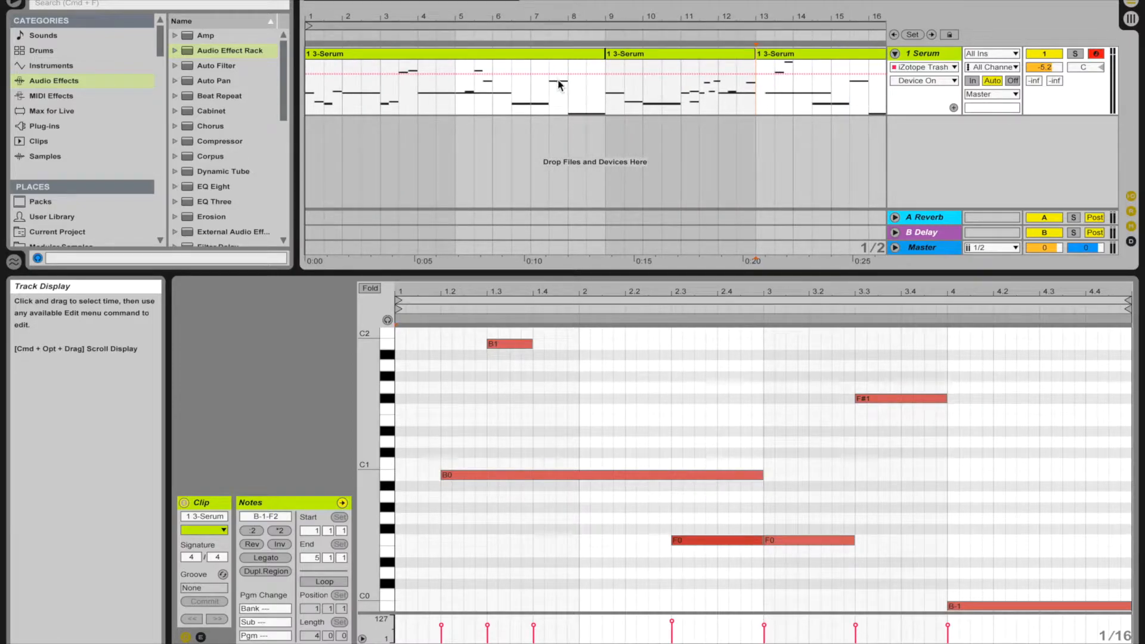
click(766, 99)
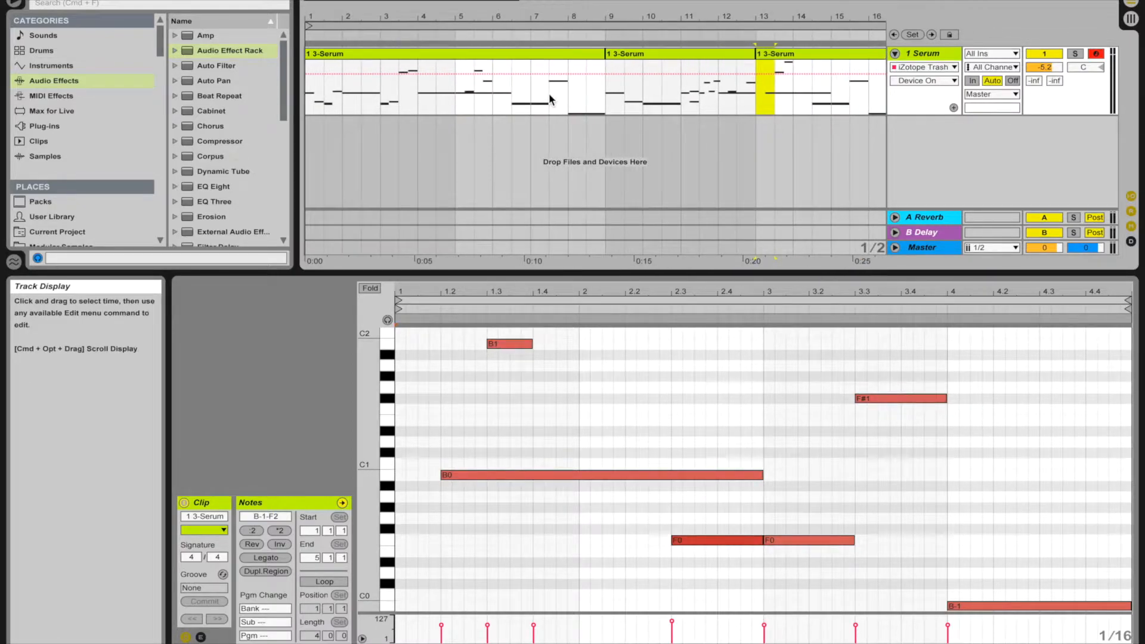
scroll(750, 124, right, 3)
scroll(750, 124, left, 3)
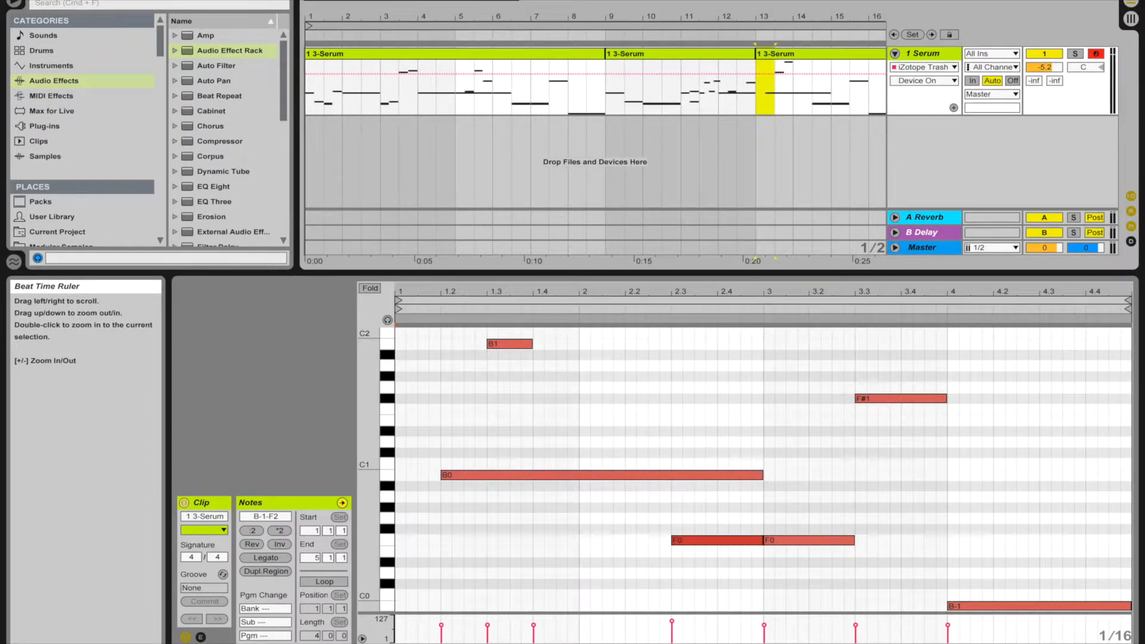
drag(372, 15, 372, 5)
click(310, 100)
key(space)
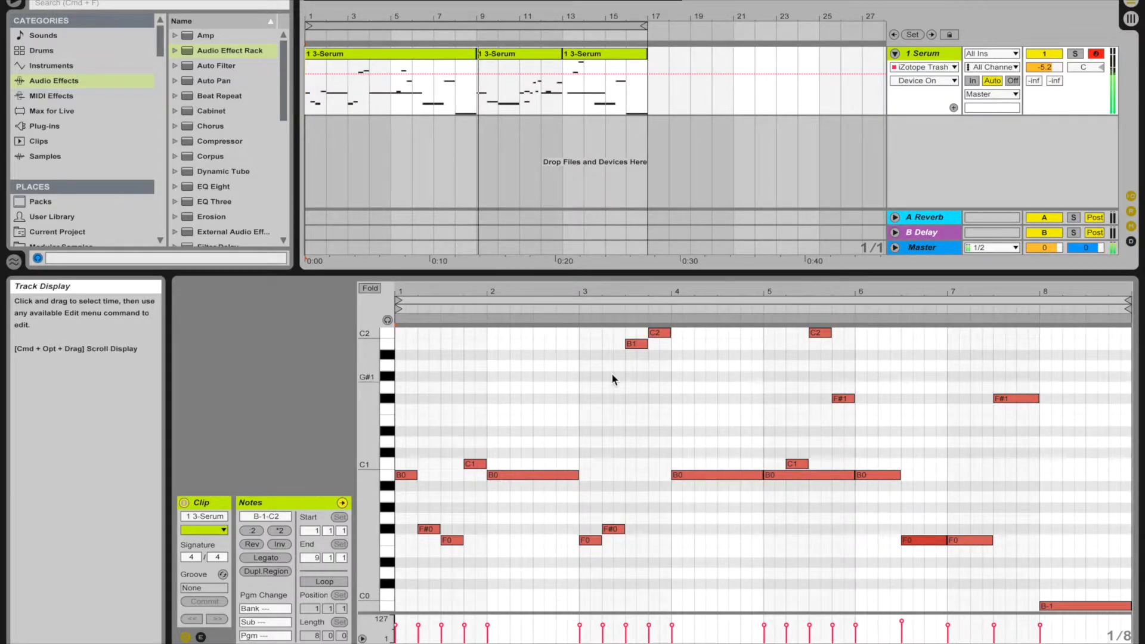
click(512, 52)
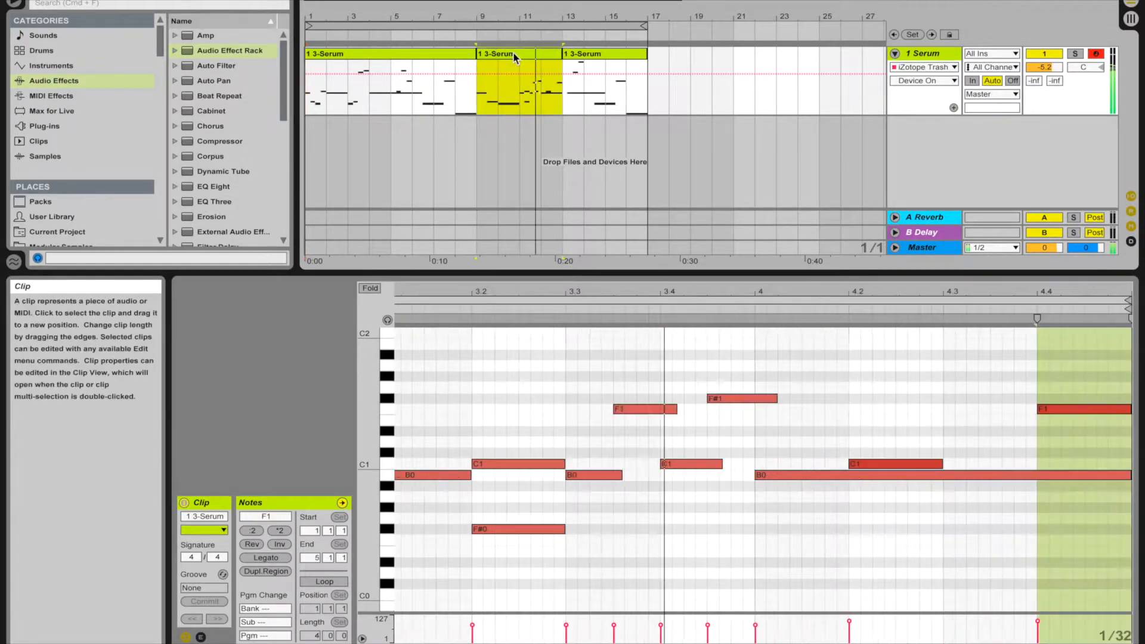
Step: In the bar 13 clip, fold the note editor to the used pitches and raise the final B-1 note one octave to B0
click(589, 54)
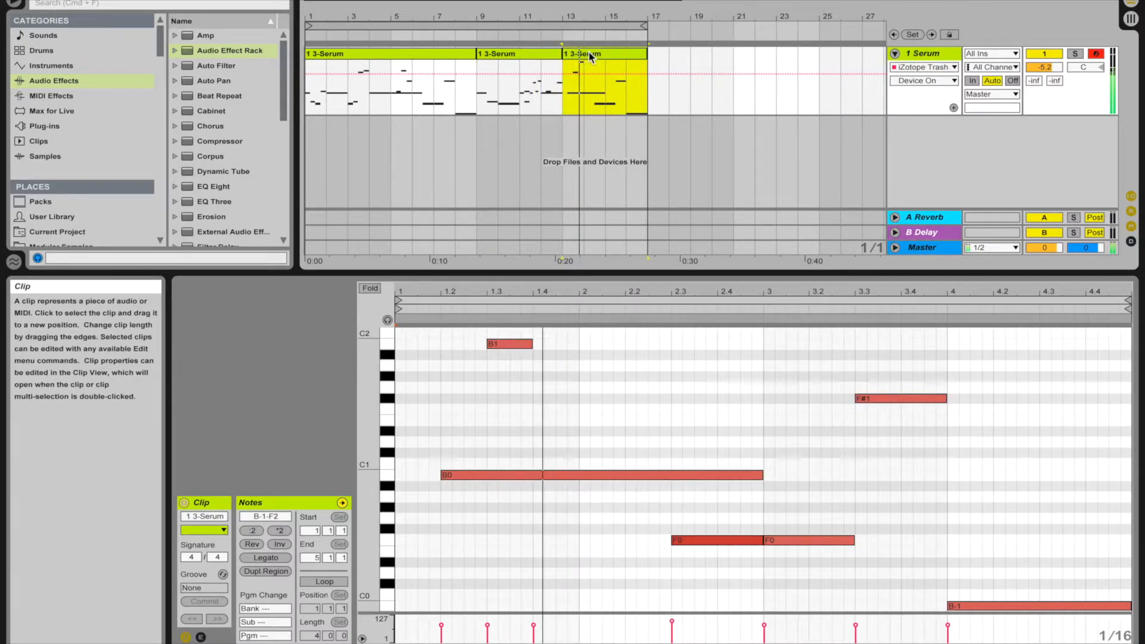
scroll(681, 400, down, 5)
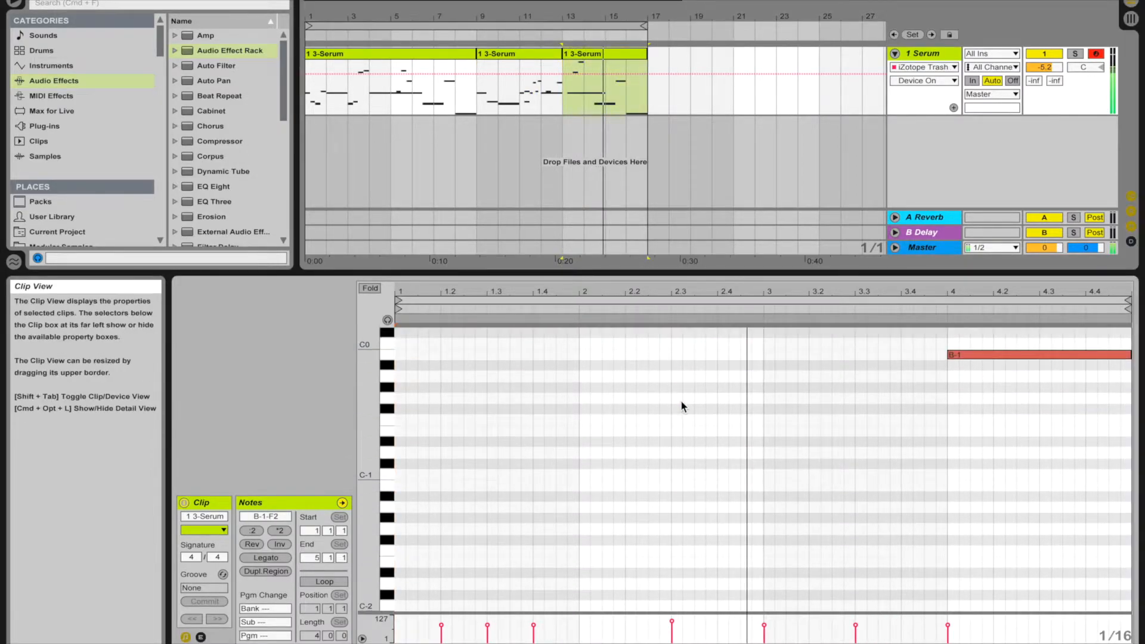
scroll(588, 357, up, 6)
click(369, 288)
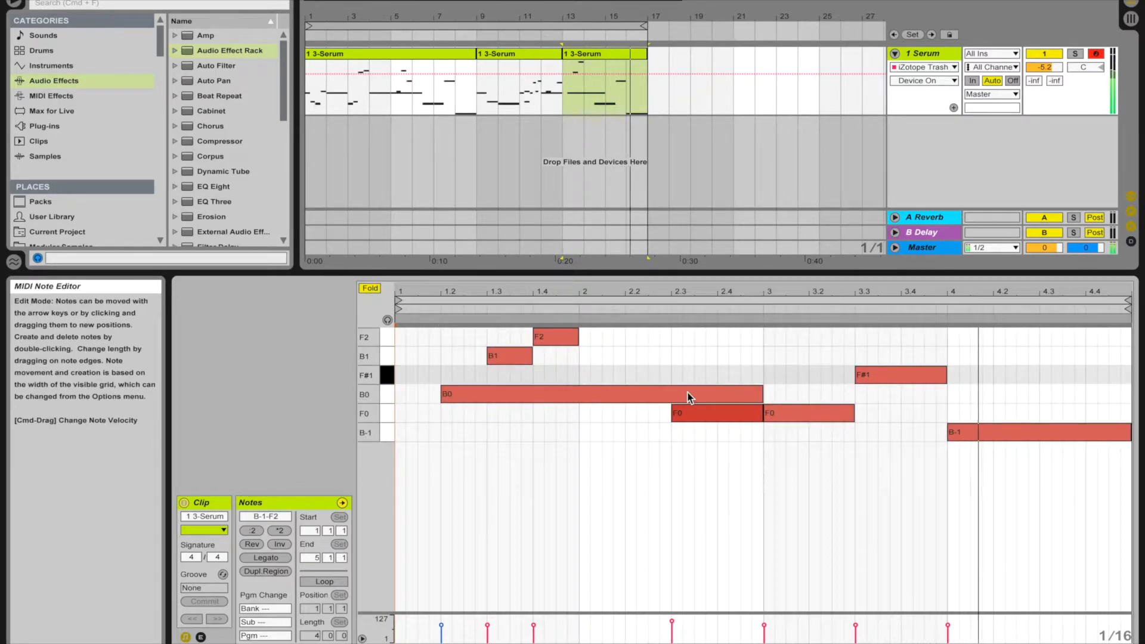
click(978, 432)
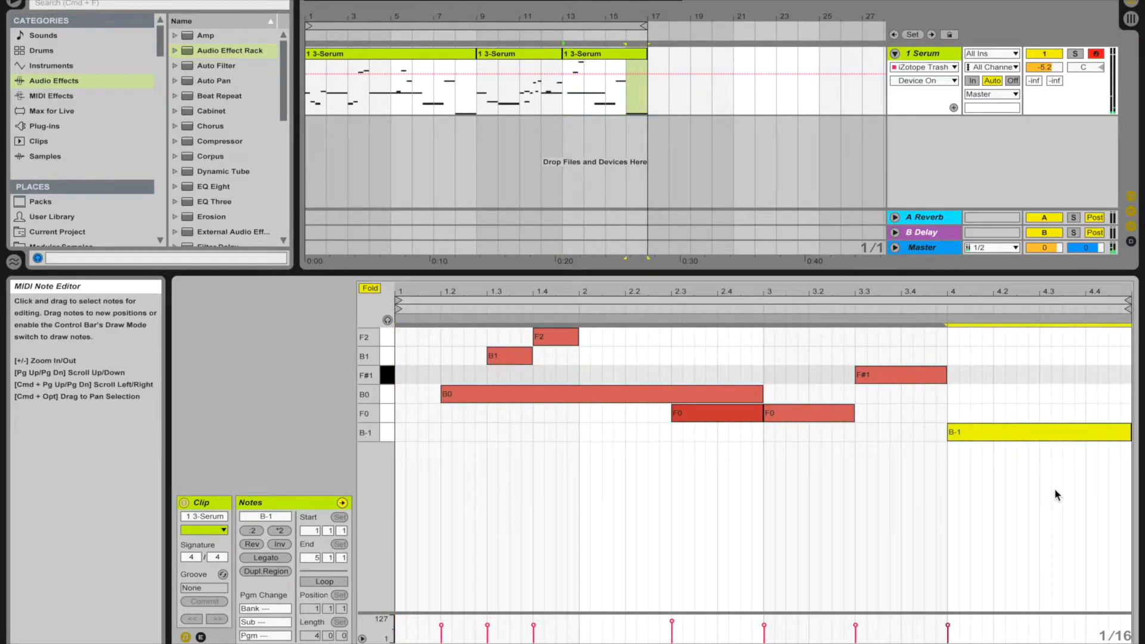
key(shift+Up)
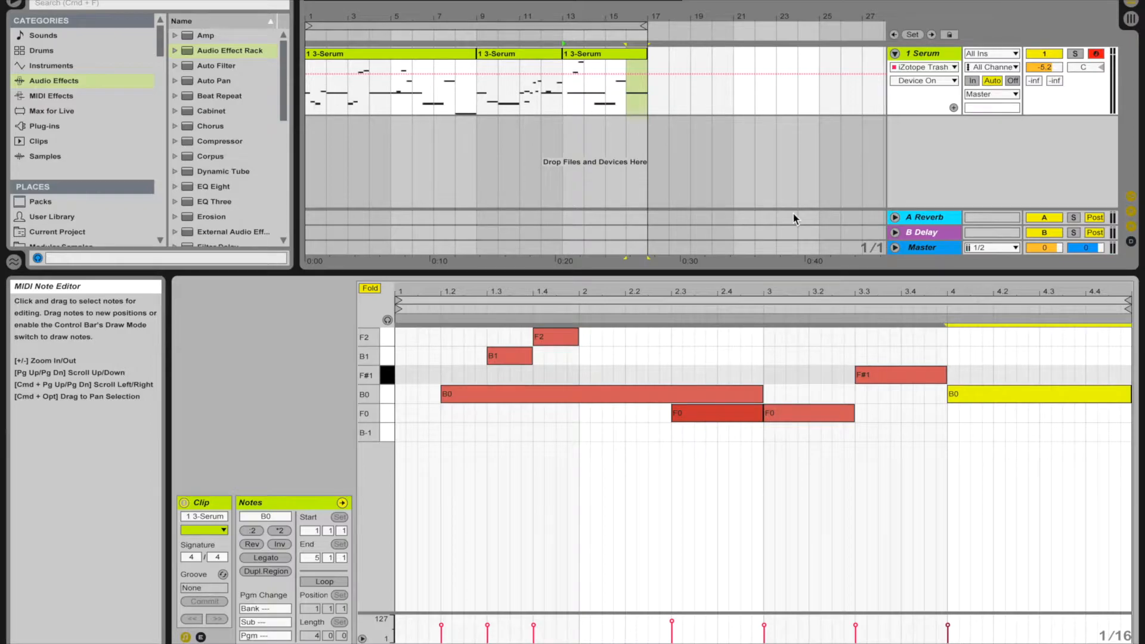
Step: Consolidate the three Serum clips into one sixteen-bar clip and view its notes around bars 8 to 13
click(628, 101)
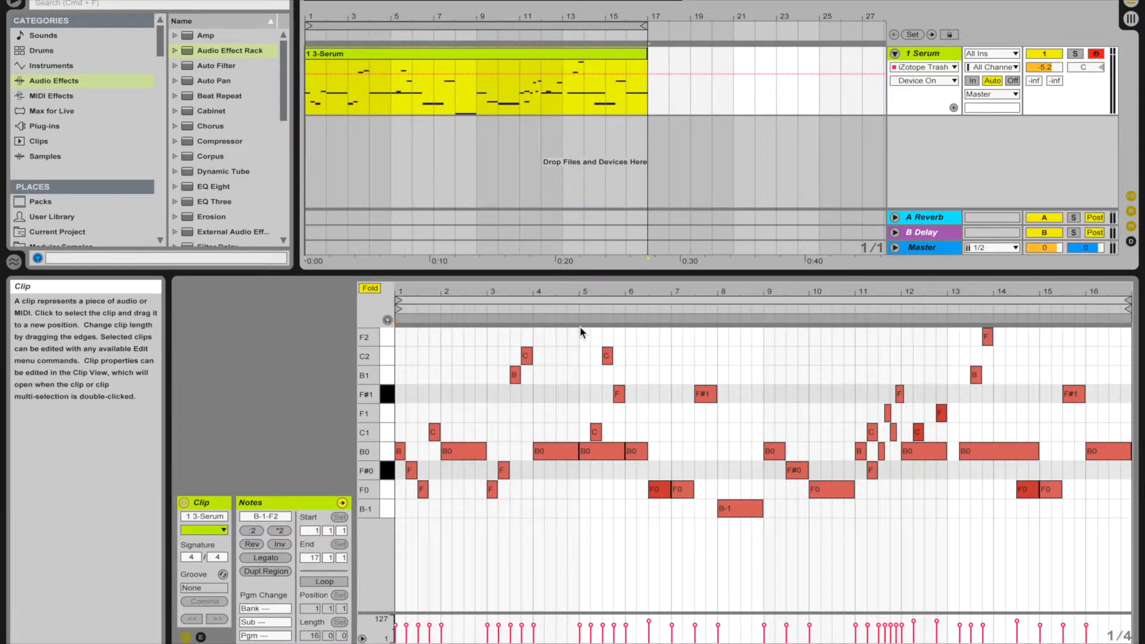
drag(579, 326, 967, 483)
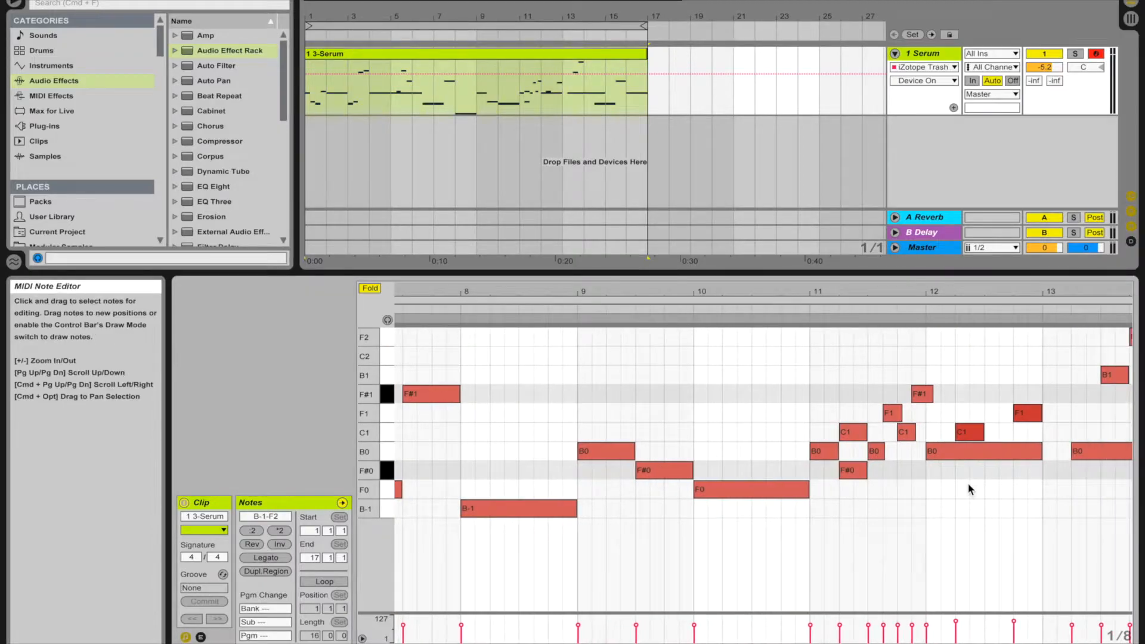
scroll(967, 483, right, 1)
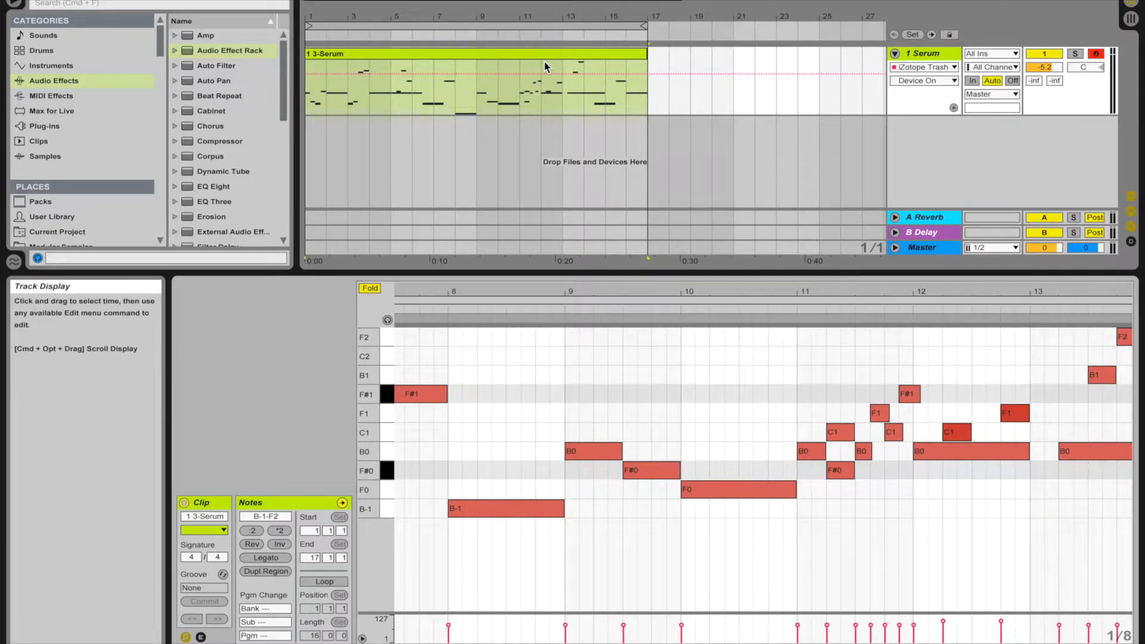
Step: Open the Serum synth on the bass track, switch its voicing to mono and move its window off the arrangement
click(924, 53)
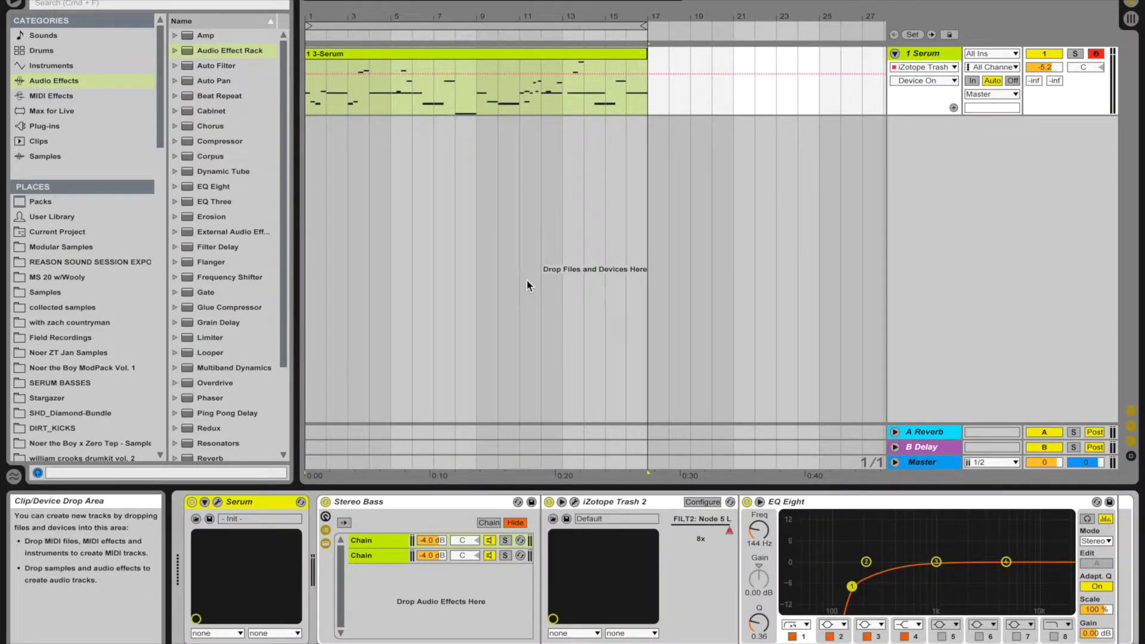
click(217, 502)
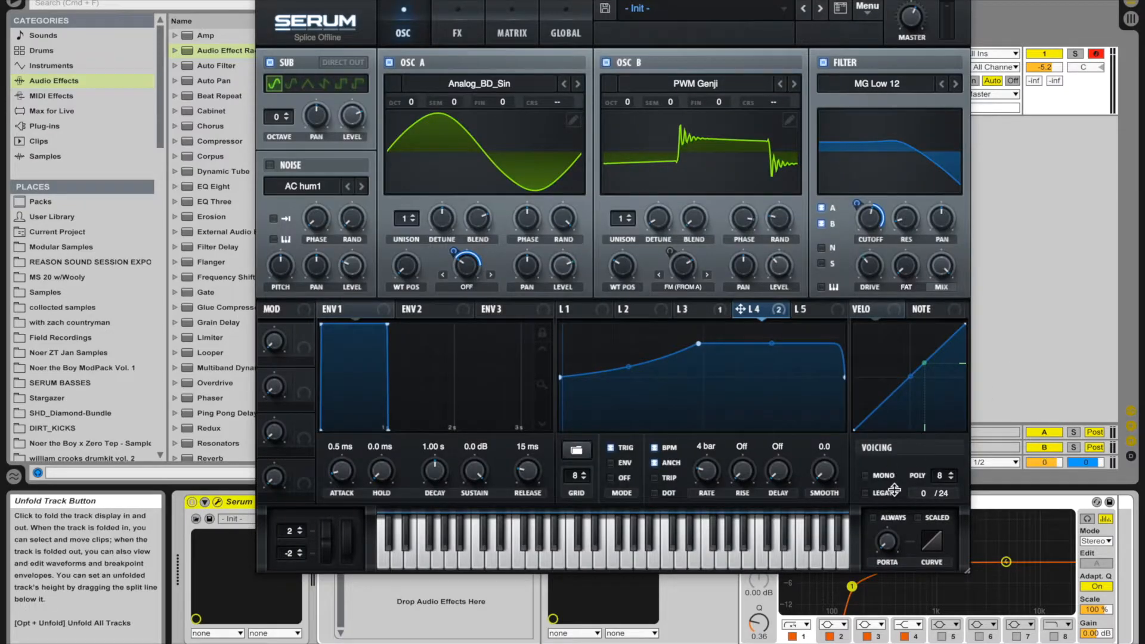
mouse_move(886, 544)
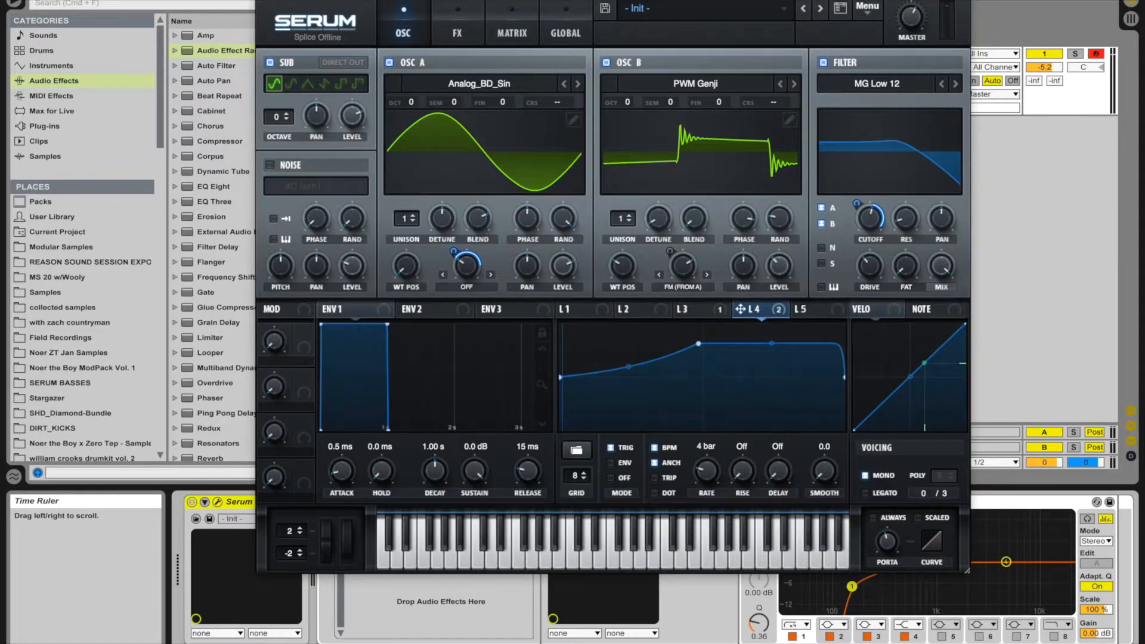
drag(599, 0, 761, 403)
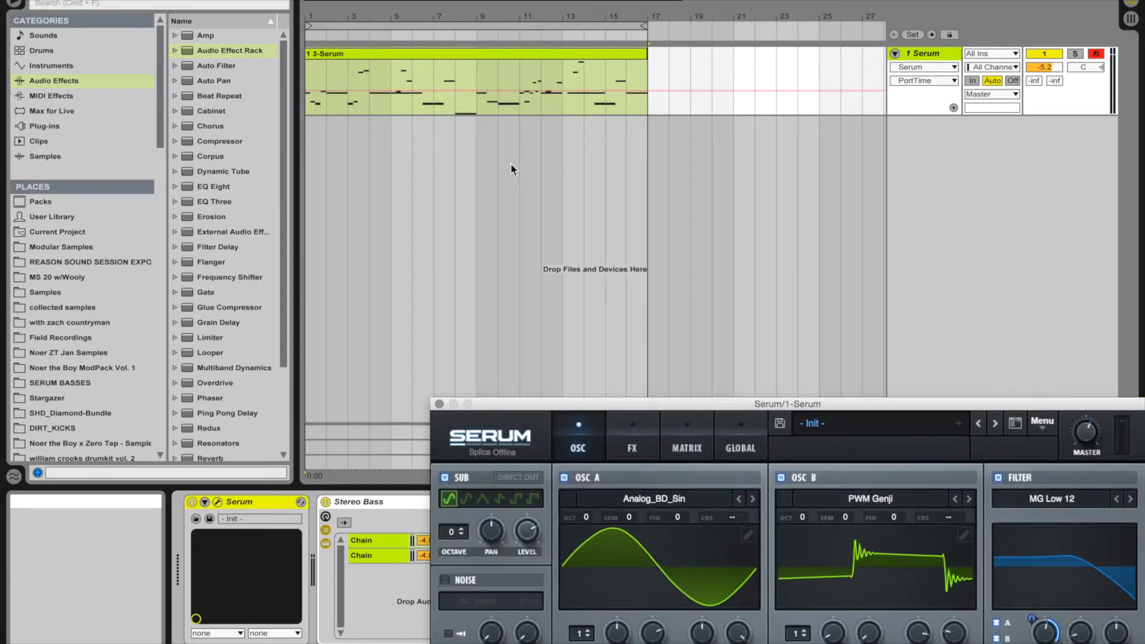
Step: Play the consolidated clip from bar 1 with mono voicing, close the Serum window and examine all sixteen bars of notes
double_click(352, 107)
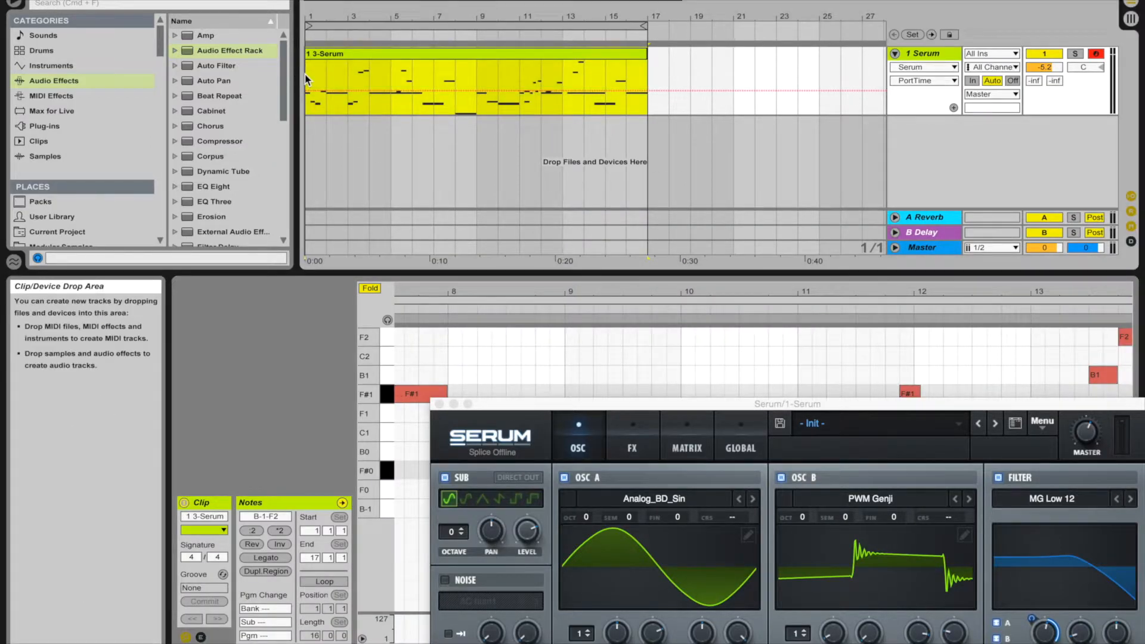
click(306, 72)
key(space)
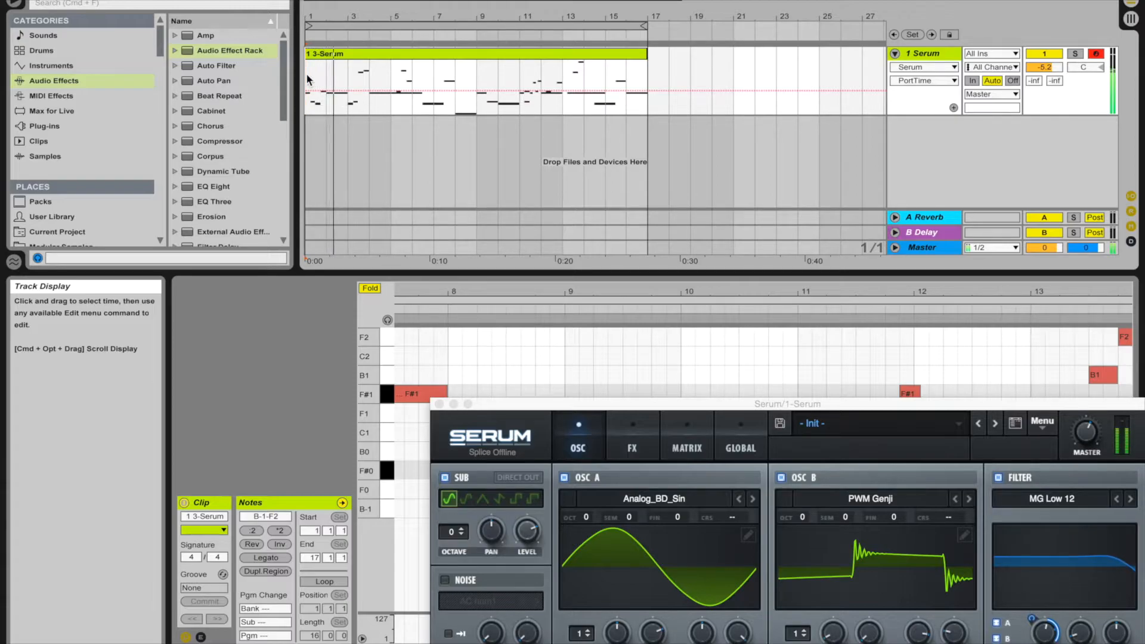
click(356, 60)
double_click(356, 57)
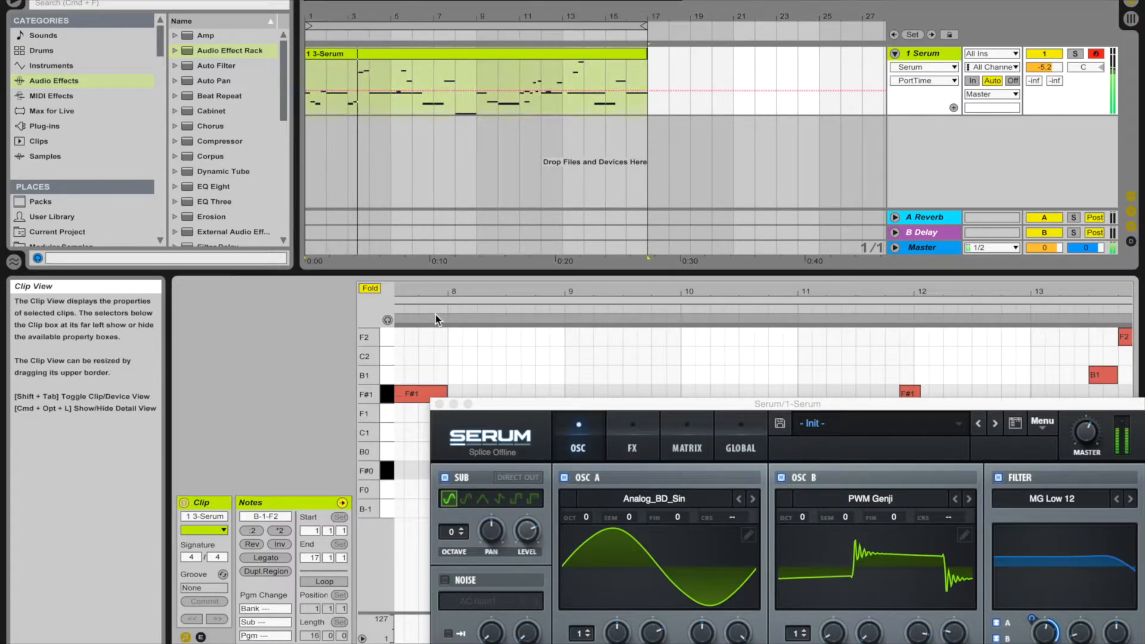
click(439, 404)
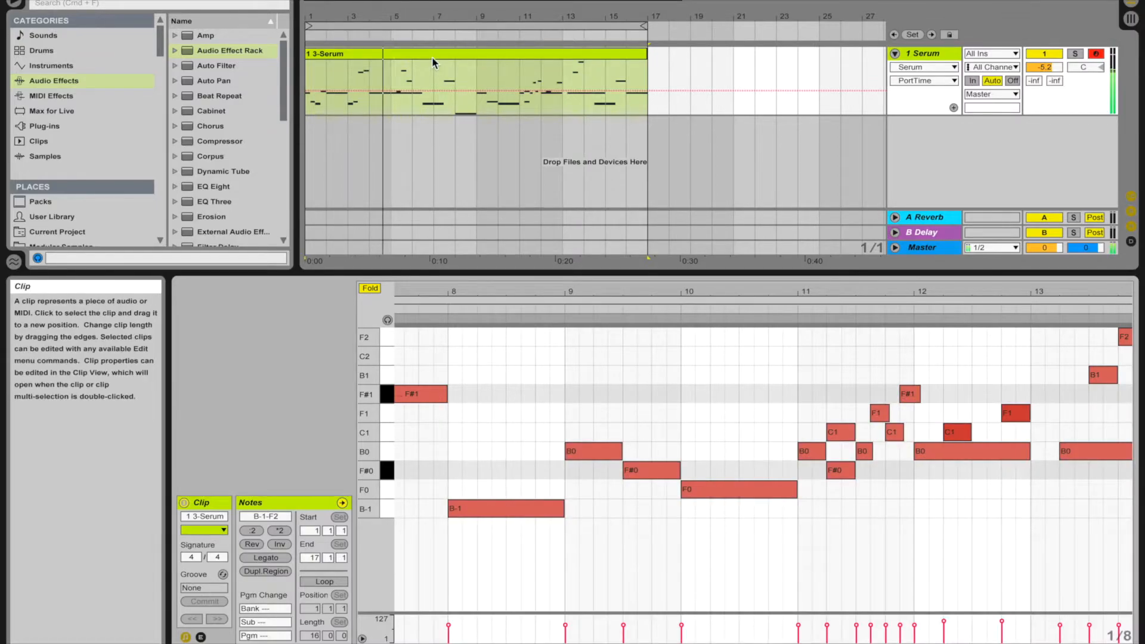
drag(489, 292, 733, 292)
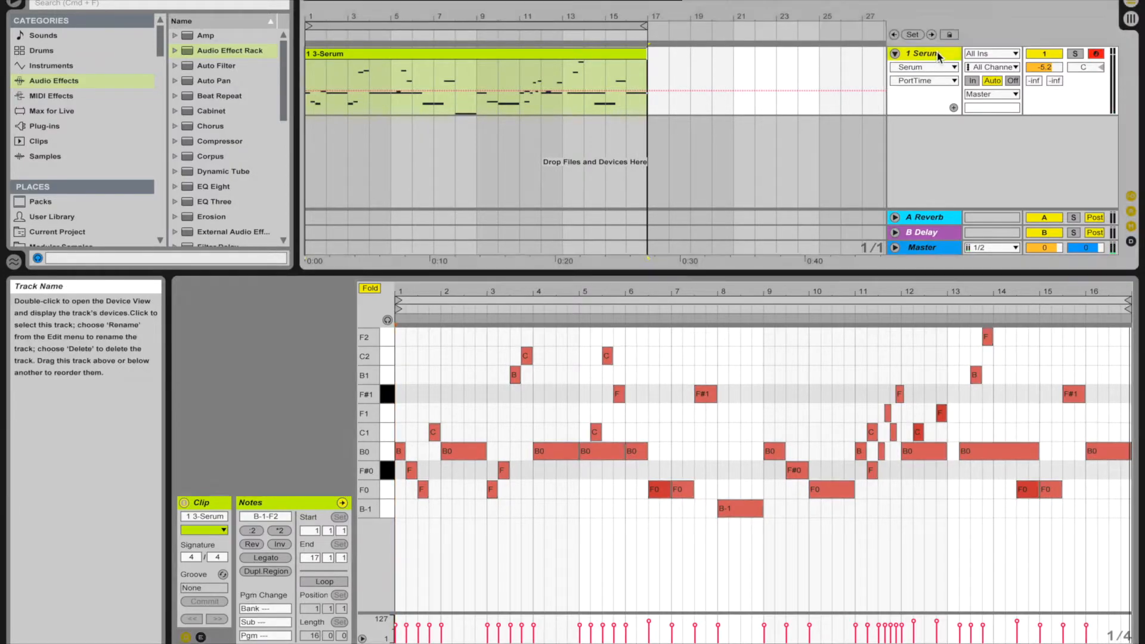
Step: Reopen Serum, switch mono voicing off to return to 8-voice polyphony, and close its window
double_click(925, 53)
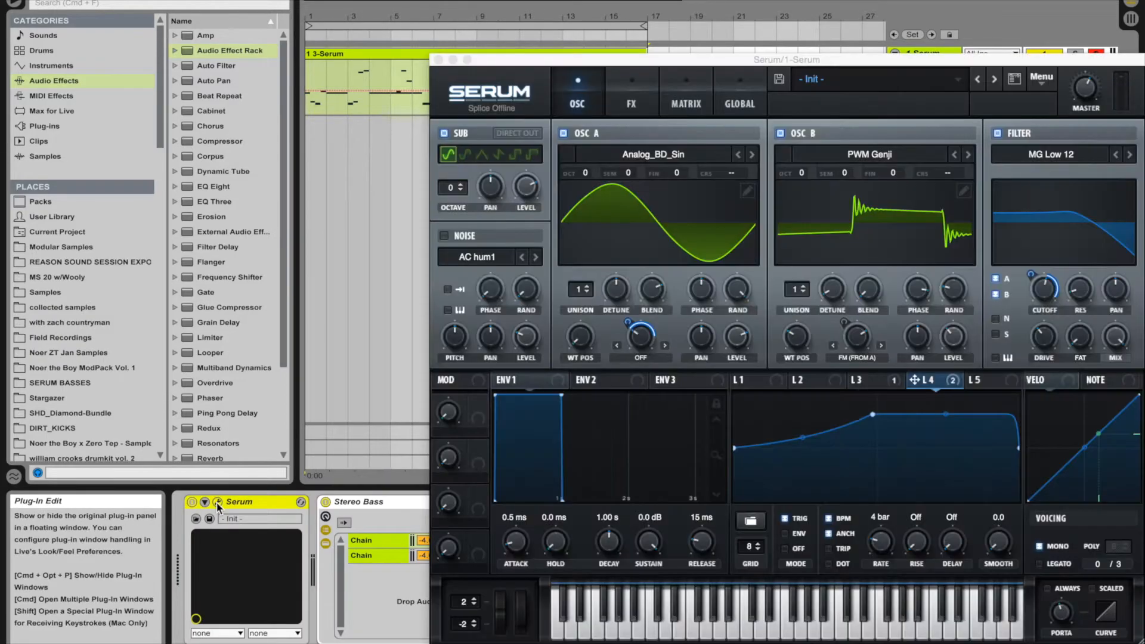
click(217, 502)
drag(910, 67, 708, 0)
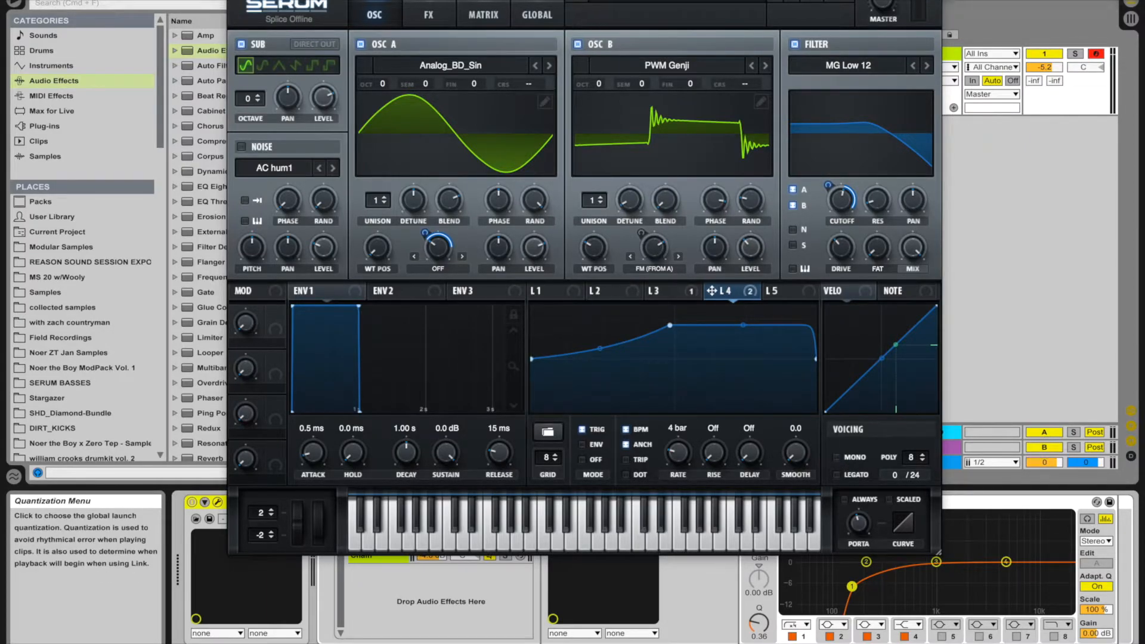
drag(553, 0, 656, 135)
click(338, 133)
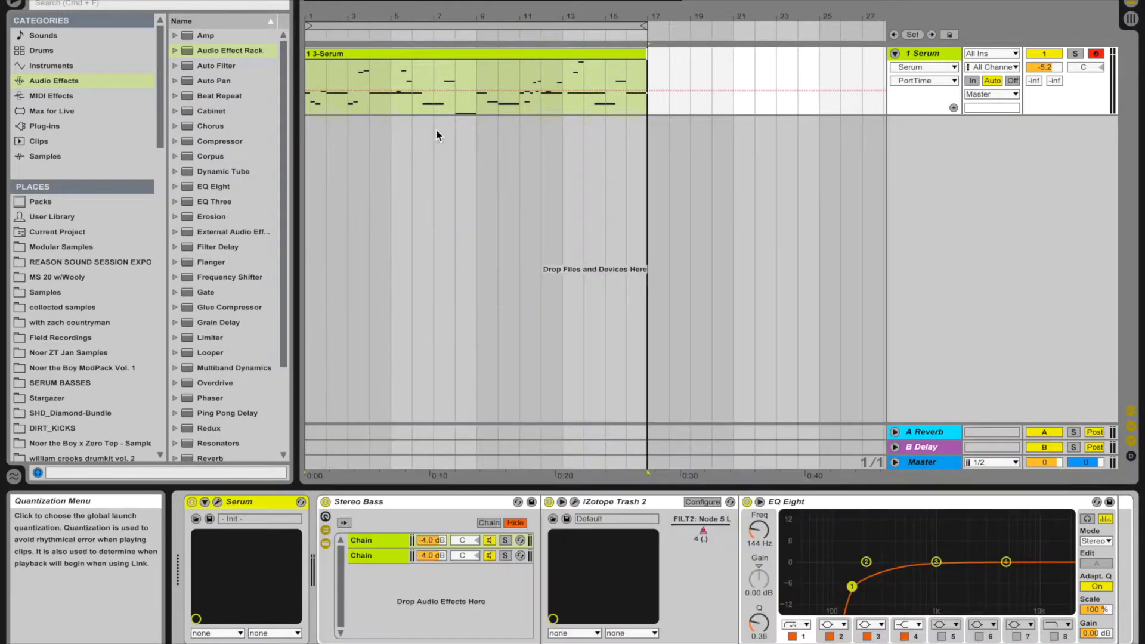
Step: Play the consolidated clip from bar 1 with polyphonic voicing and select the clip
click(310, 73)
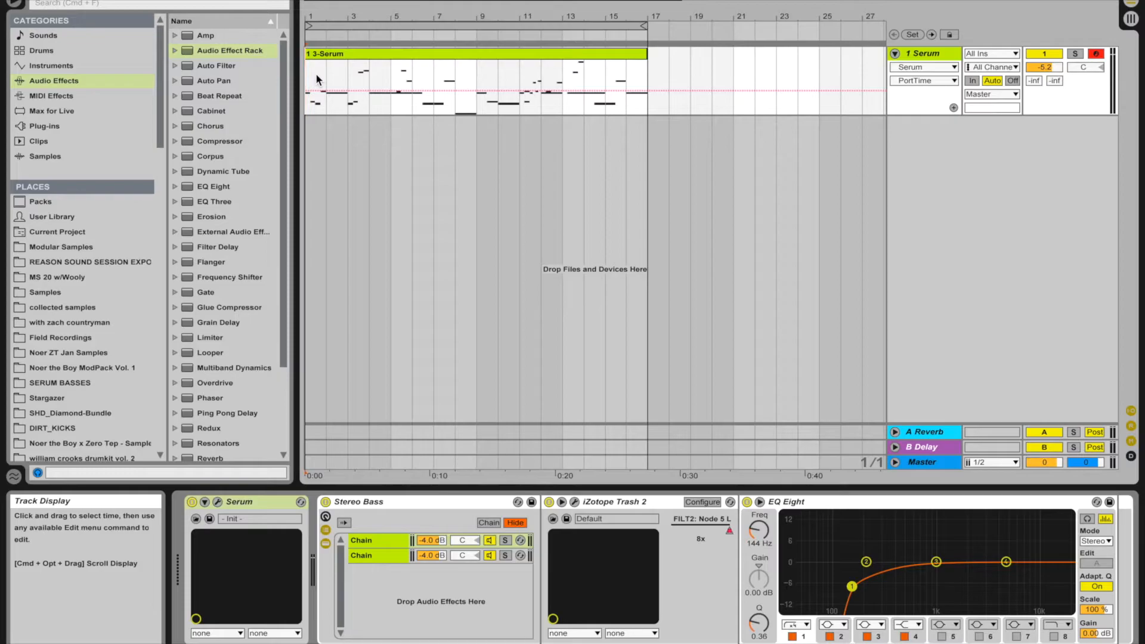
key(space)
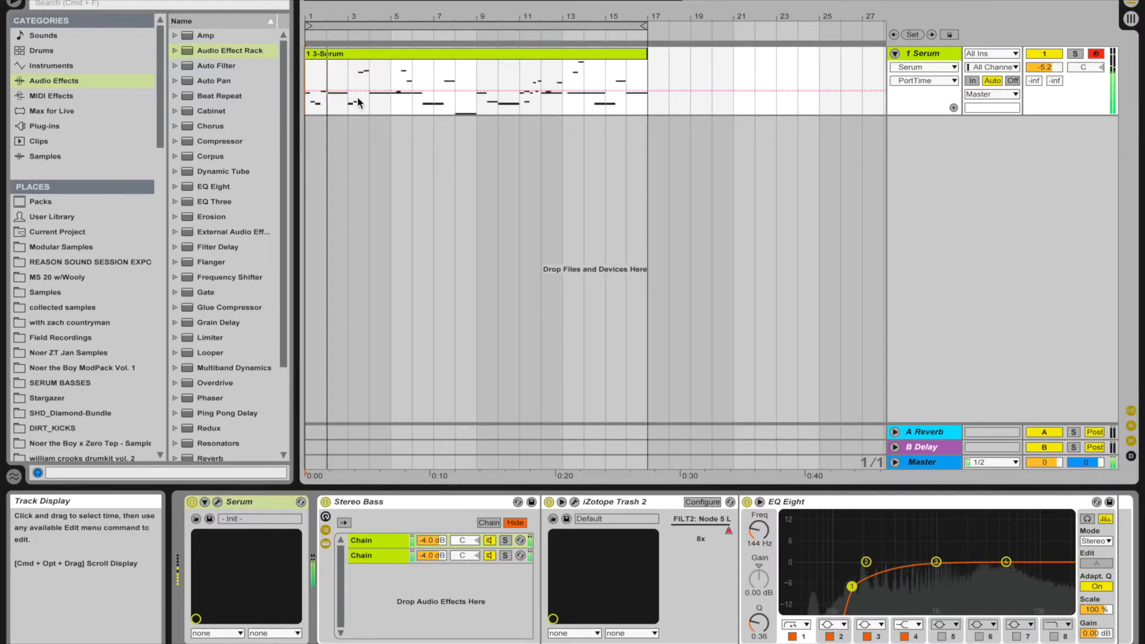
click(408, 60)
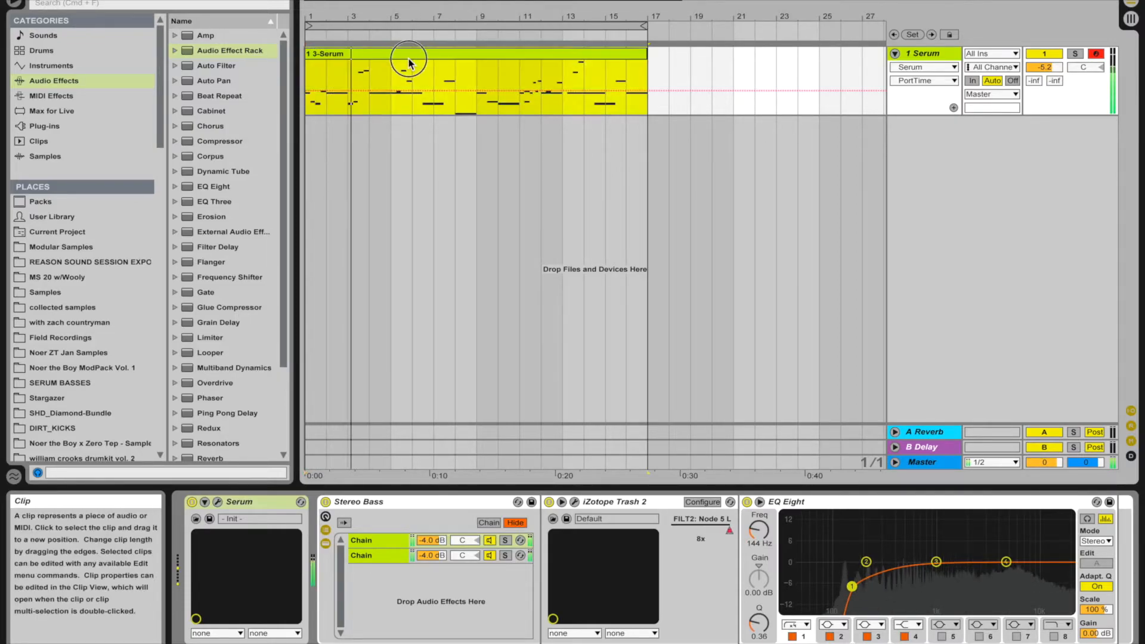
Step: Open the consolidated Serum clip and examine its notes alongside the full clip in the arrangement
double_click(409, 59)
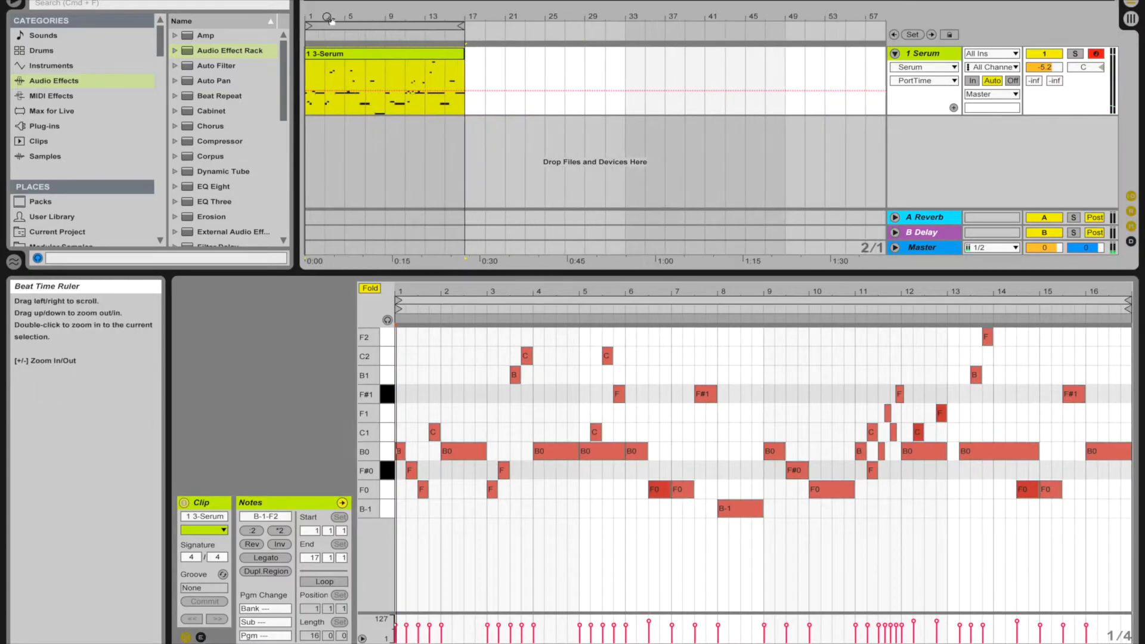
drag(328, 18, 407, 83)
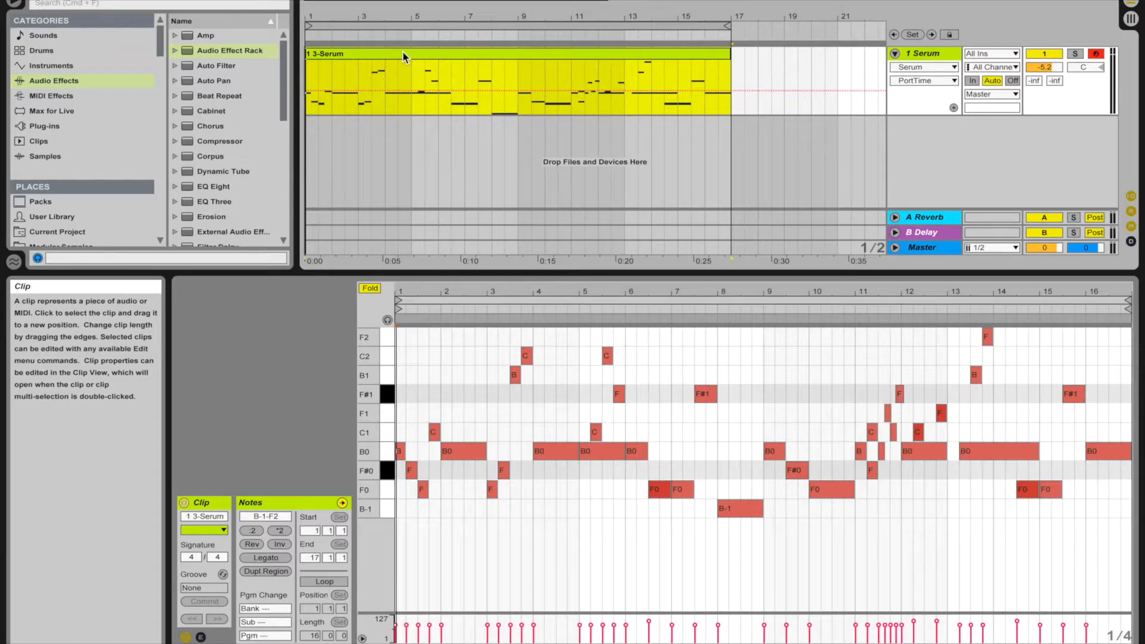
double_click(403, 53)
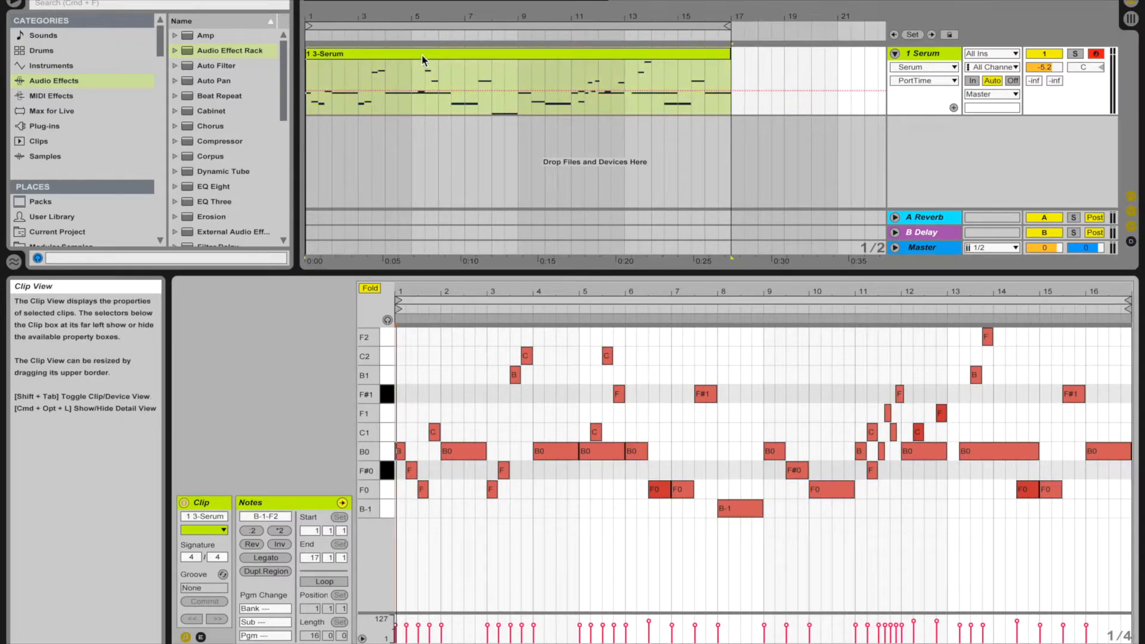
click(448, 50)
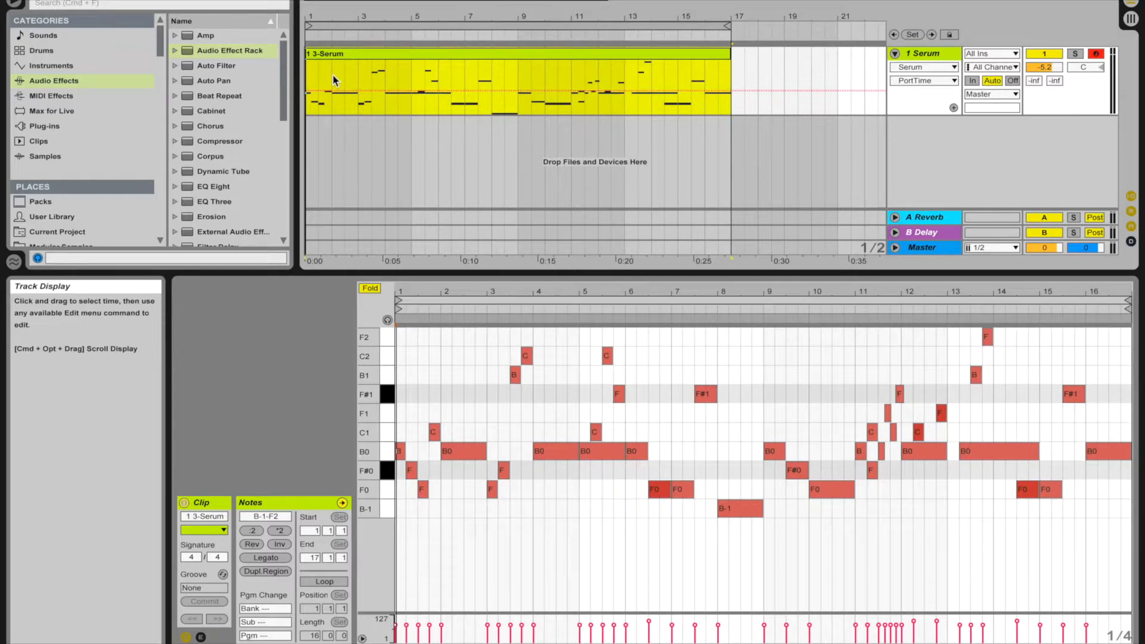
Step: Load the Arpeggiator's Ubiquitous preset onto the Serum track as a MIDI effect
click(108, 96)
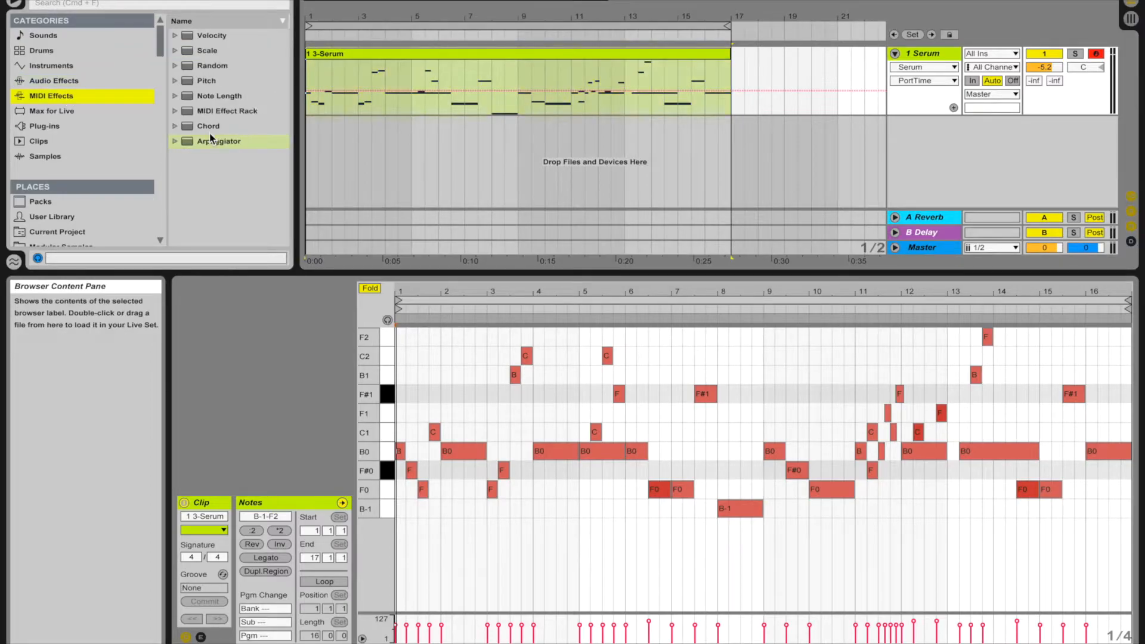
drag(414, 278, 415, 420)
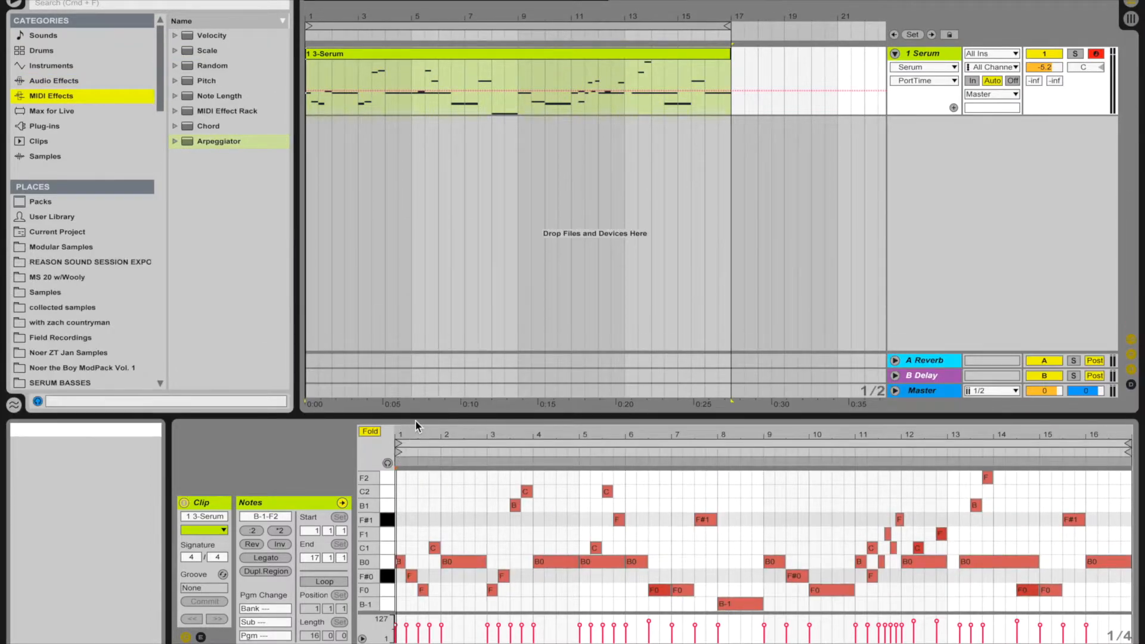
click(176, 142)
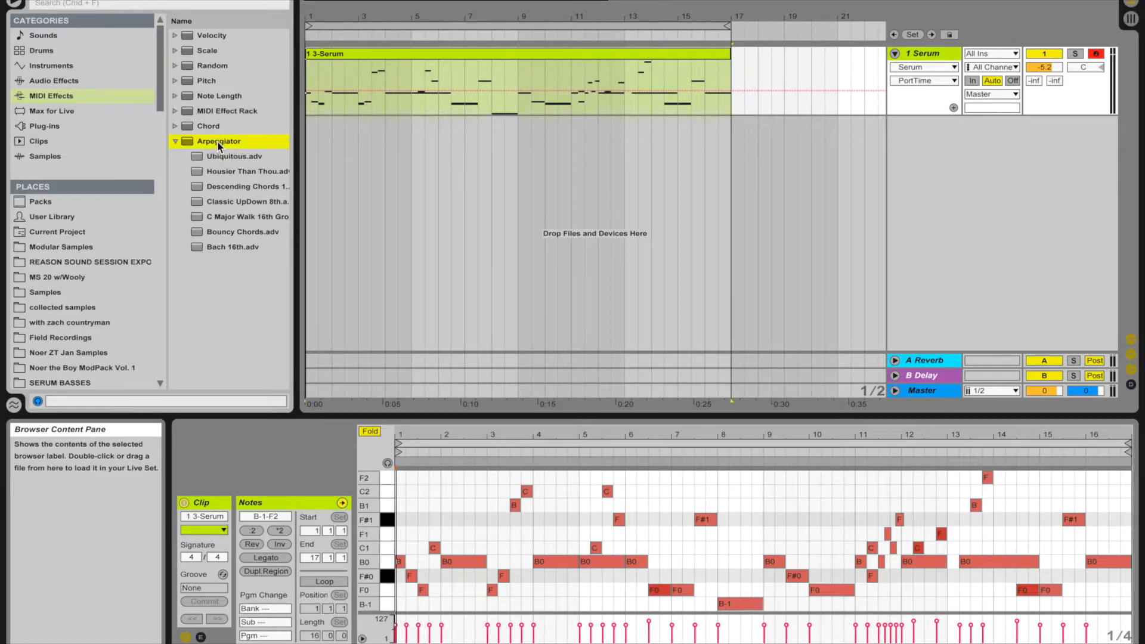
double_click(218, 157)
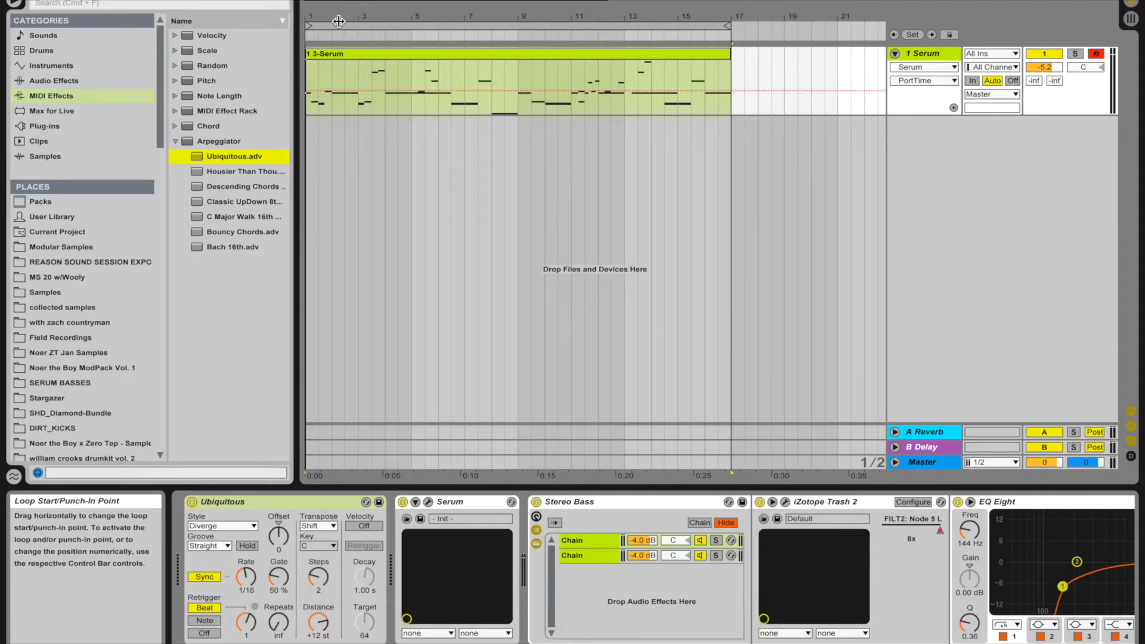
Step: Play the clip from bar 1 and set the arpeggiator's rate to 1/6 and gate to 184 %
click(310, 106)
key(space)
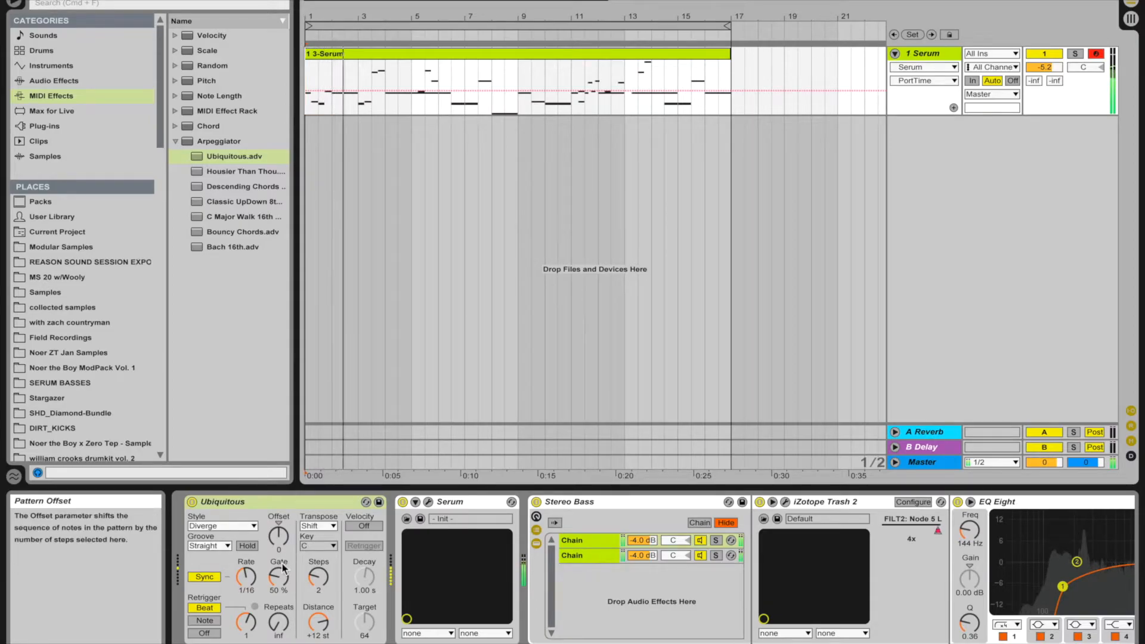
drag(277, 578, 246, 572)
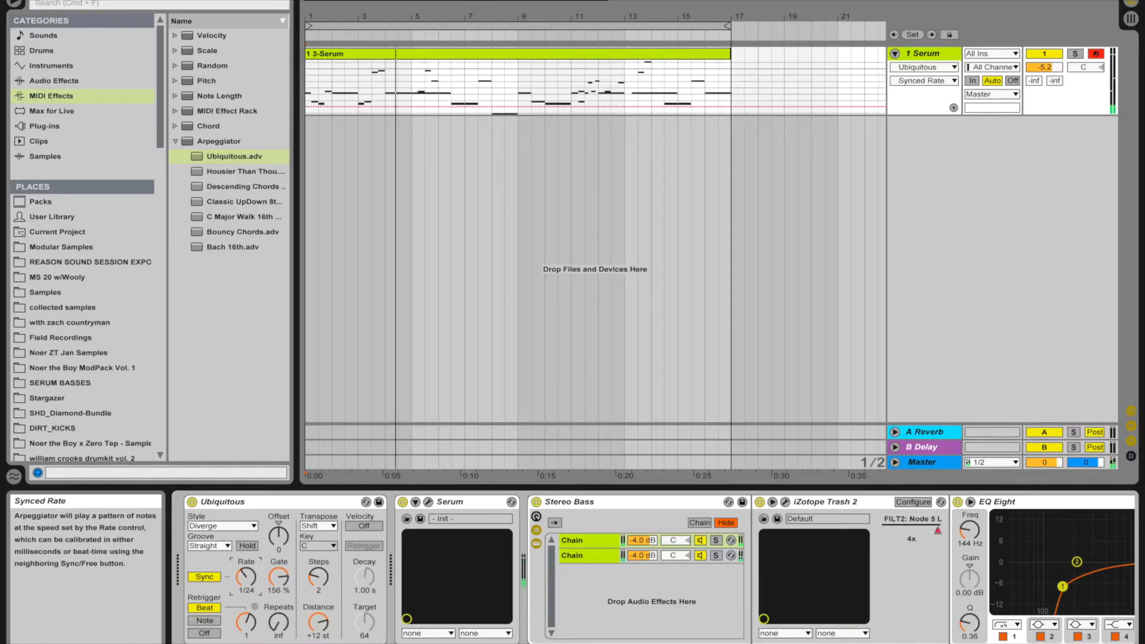
click(278, 577)
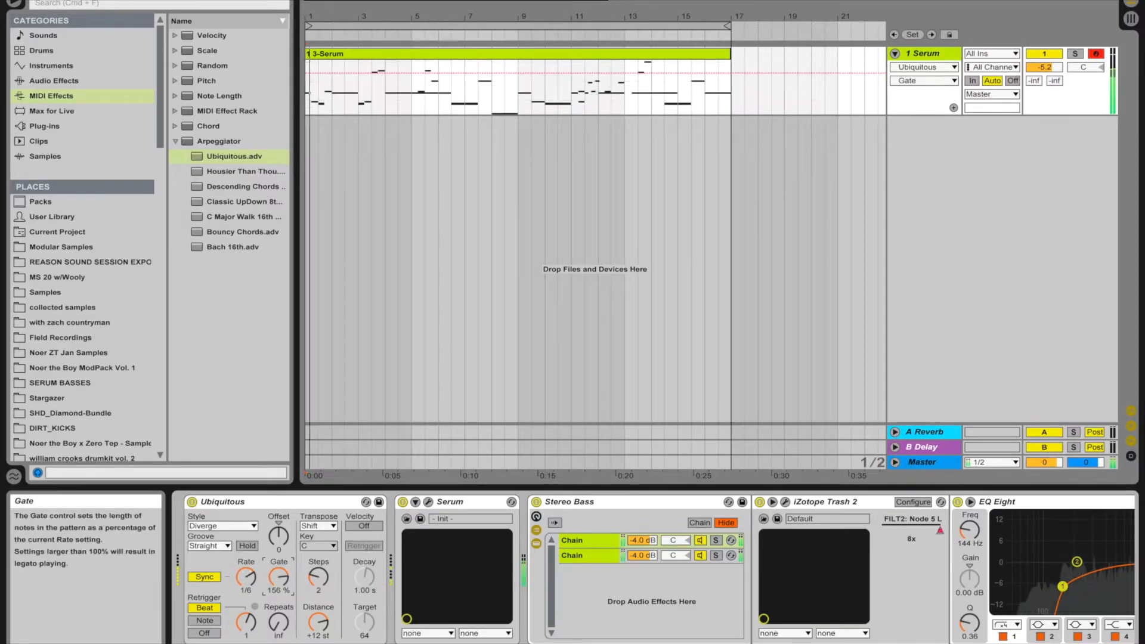
drag(278, 576, 276, 575)
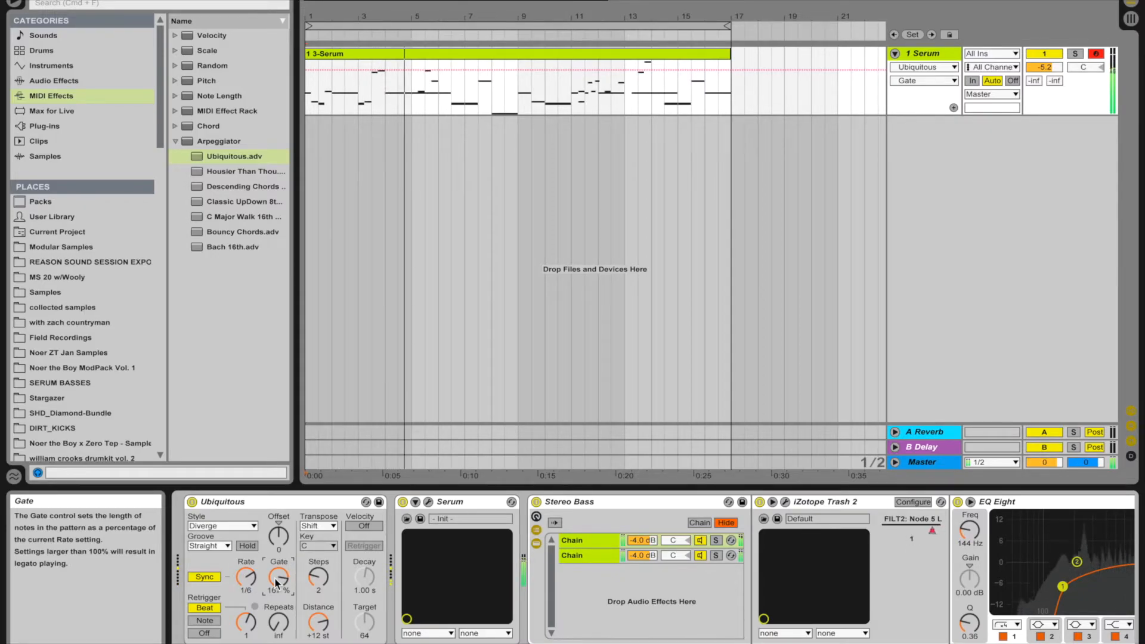
drag(276, 583, 271, 583)
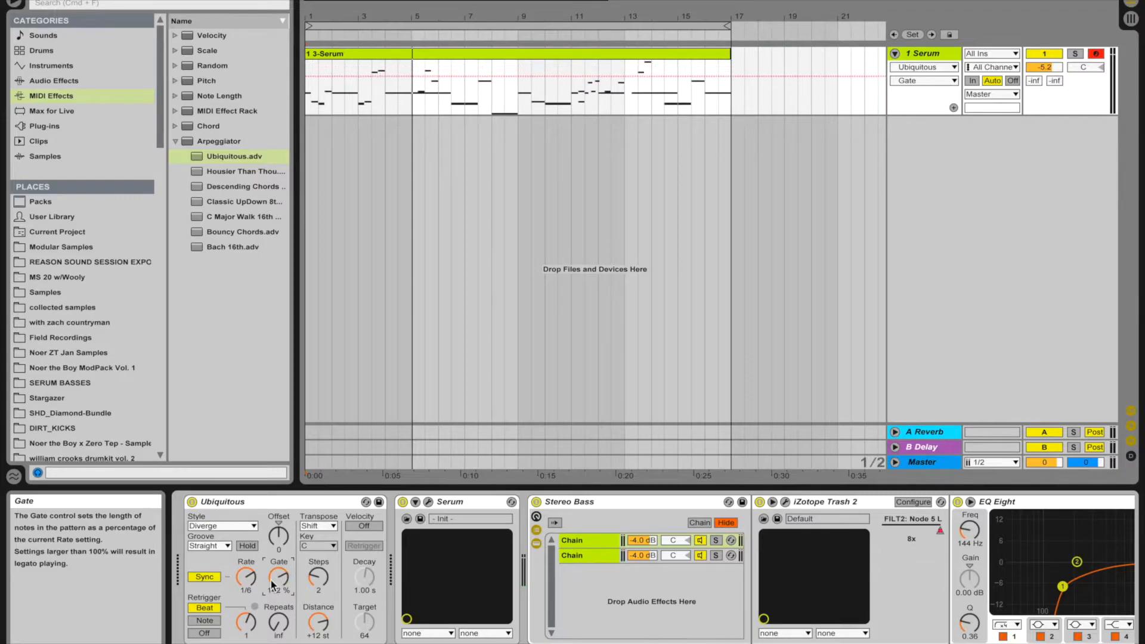
drag(277, 578, 277, 533)
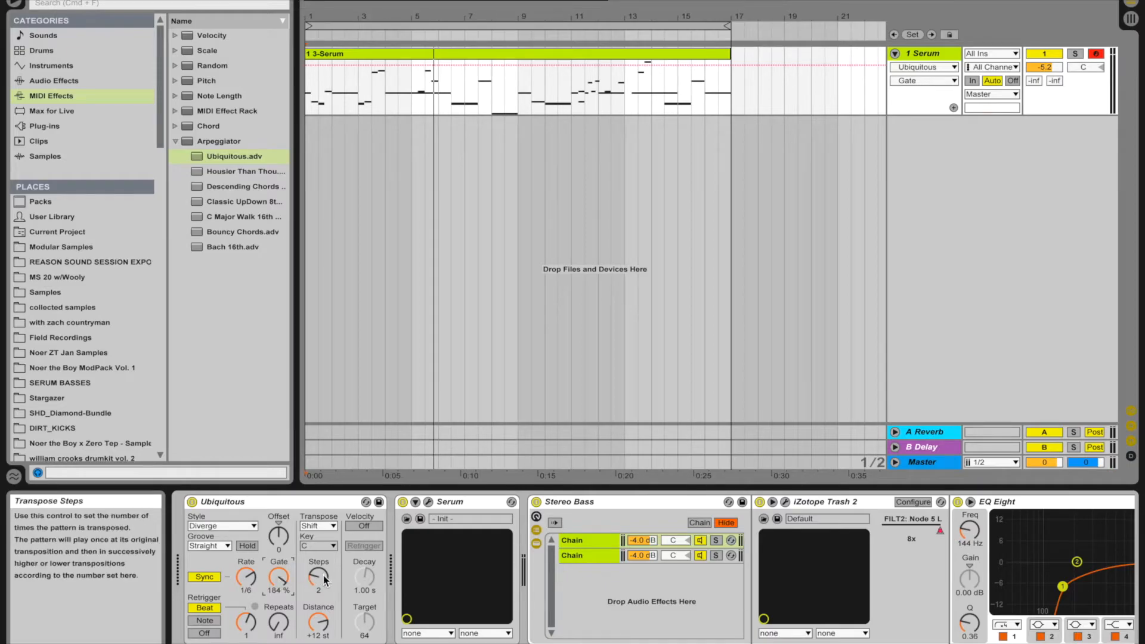
Step: Set the arpeggiator to 0 st distance, 2 steps, 1/16 rate and 129 % gate, comparing playback with the device off and on
click(317, 628)
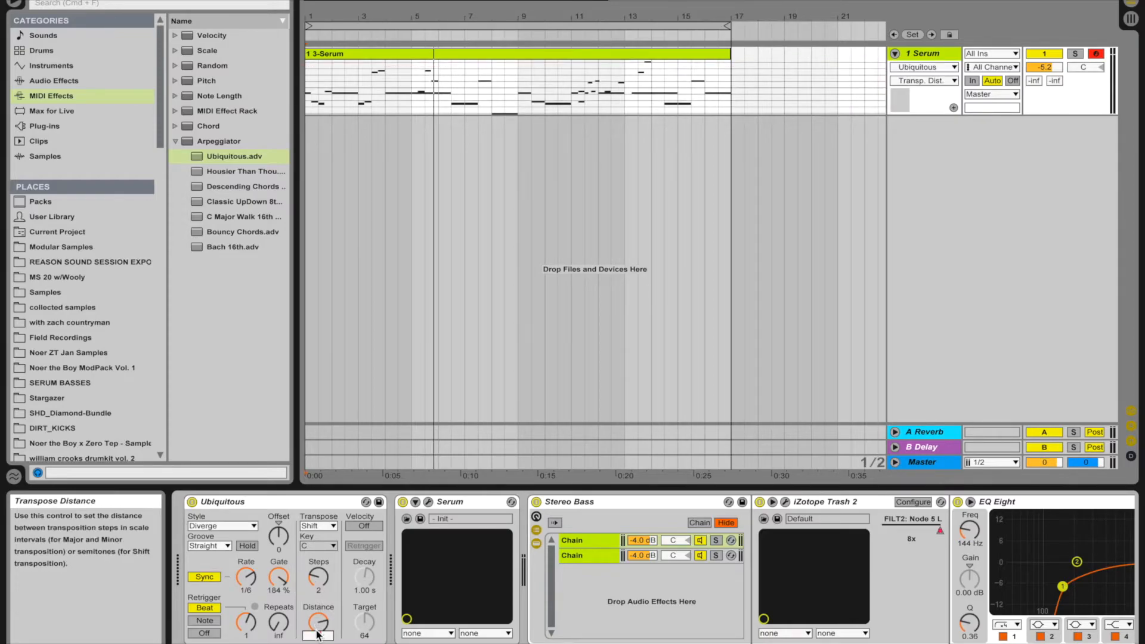
key(space)
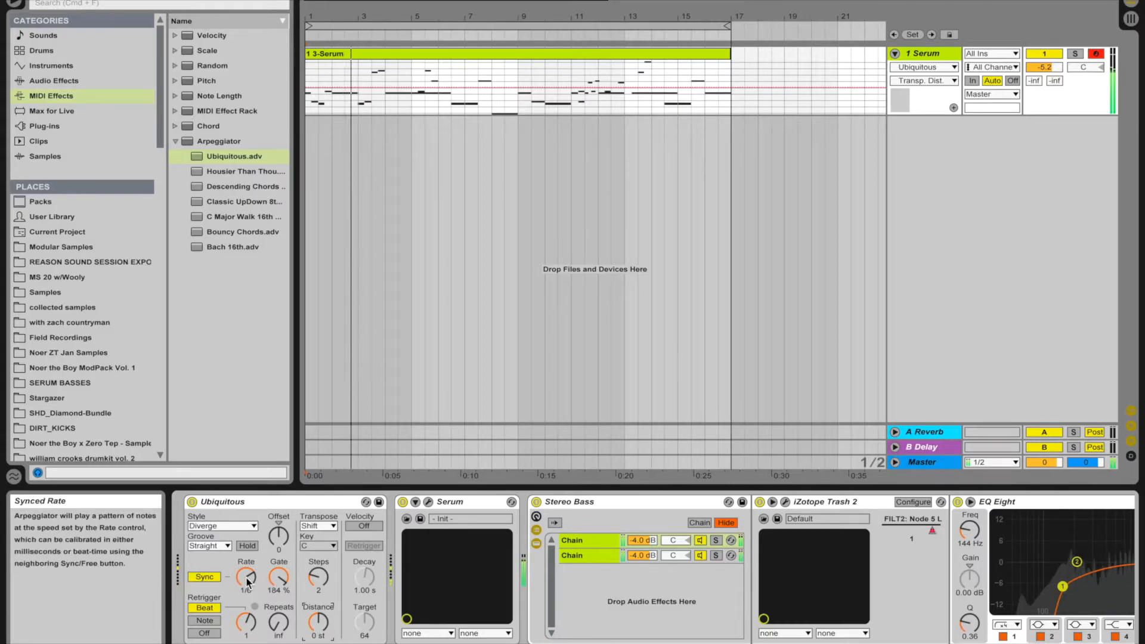
mouse_move(246, 578)
mouse_down()
mouse_move(247, 614)
mouse_move(246, 587)
mouse_up()
drag(318, 577, 318, 539)
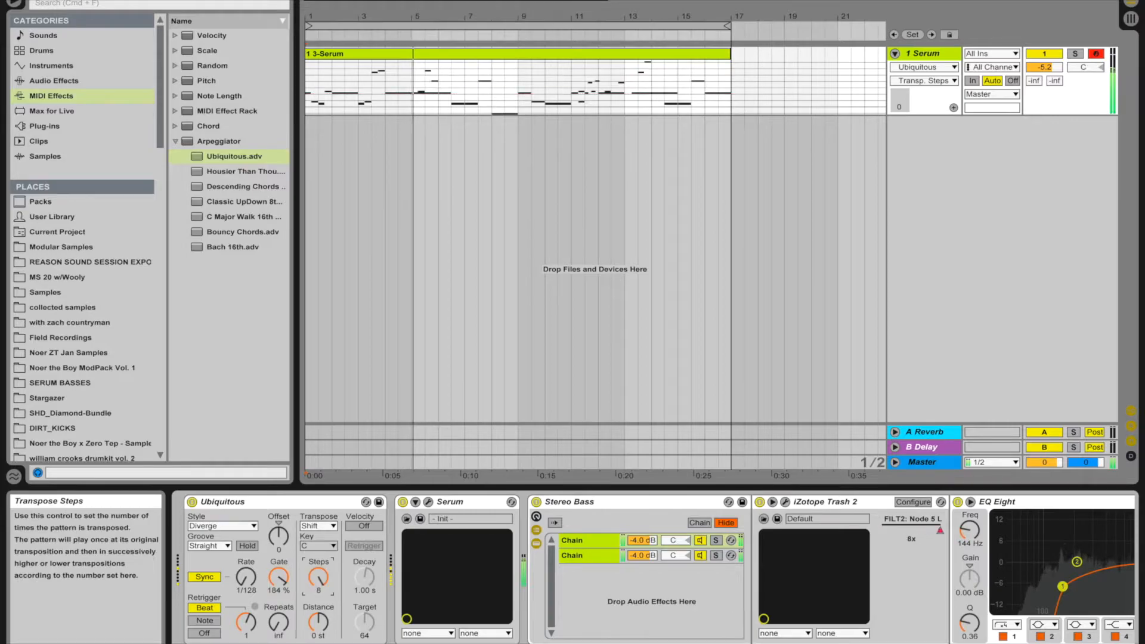
drag(246, 577, 246, 534)
drag(319, 577, 319, 613)
drag(246, 577, 281, 602)
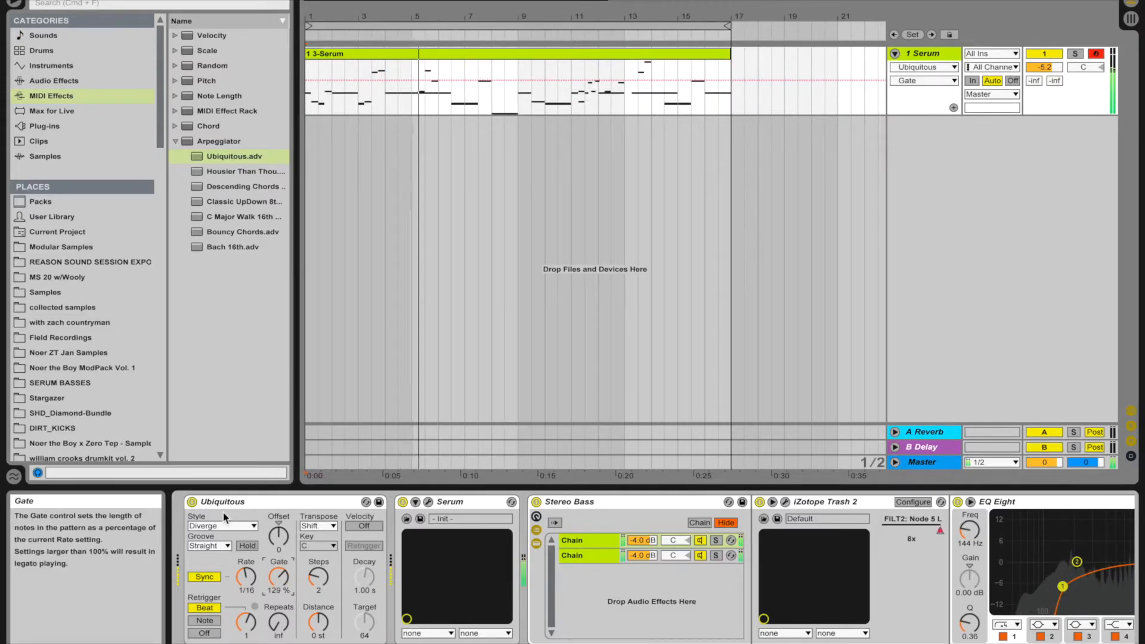
click(192, 502)
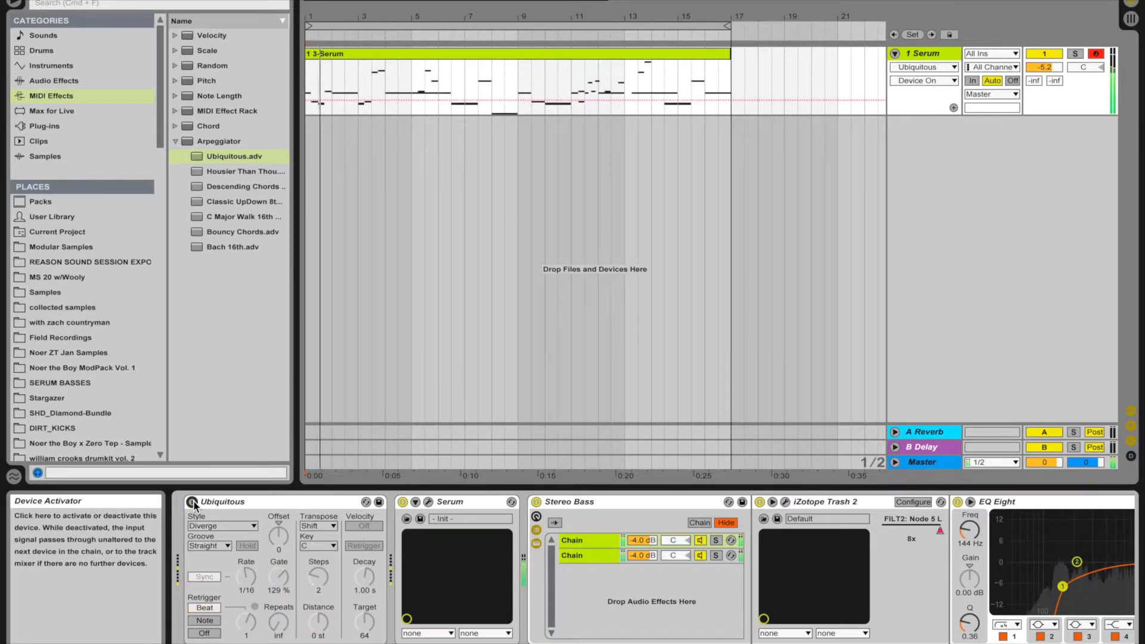
click(192, 503)
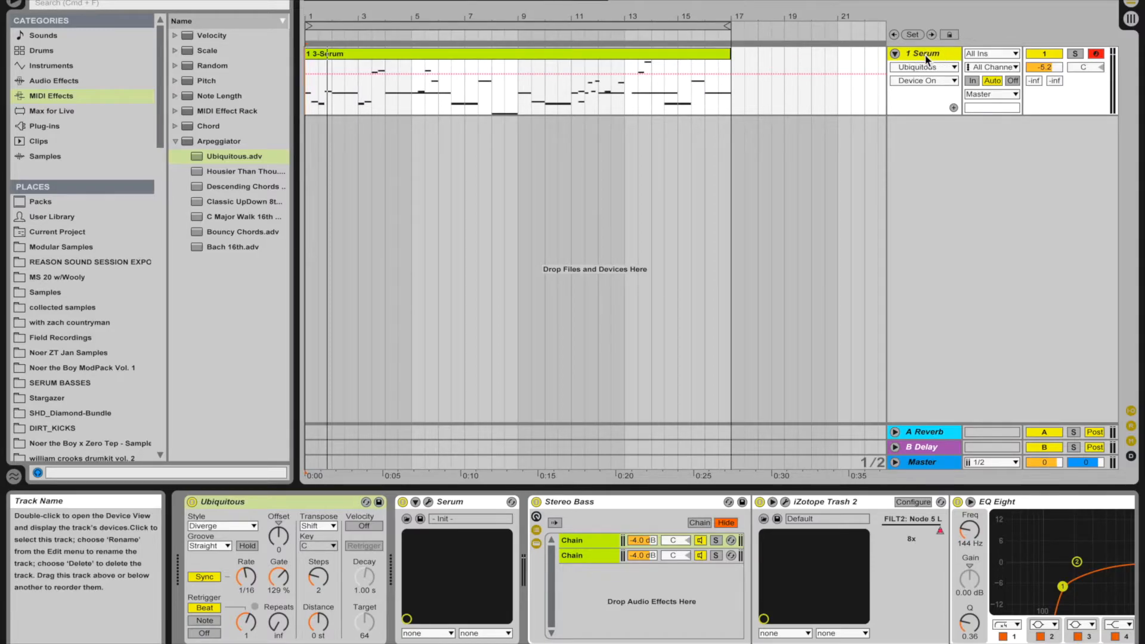
Step: Duplicate the Serum track and transpose all notes in the duplicate's clip up two octaves
key(super+d)
click(614, 125)
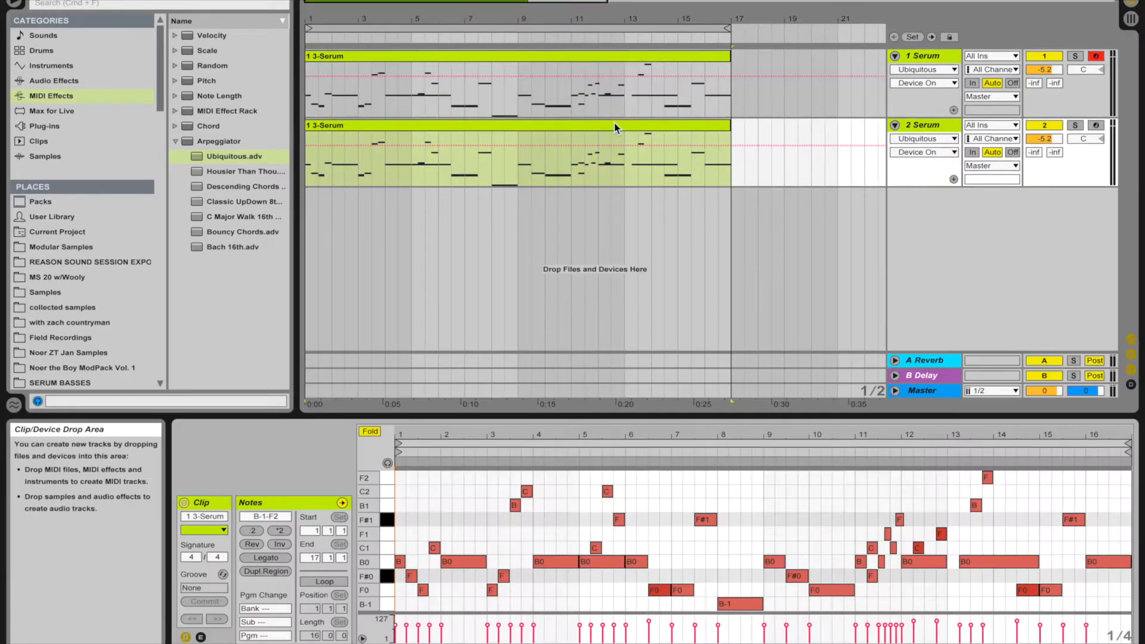
click(575, 496)
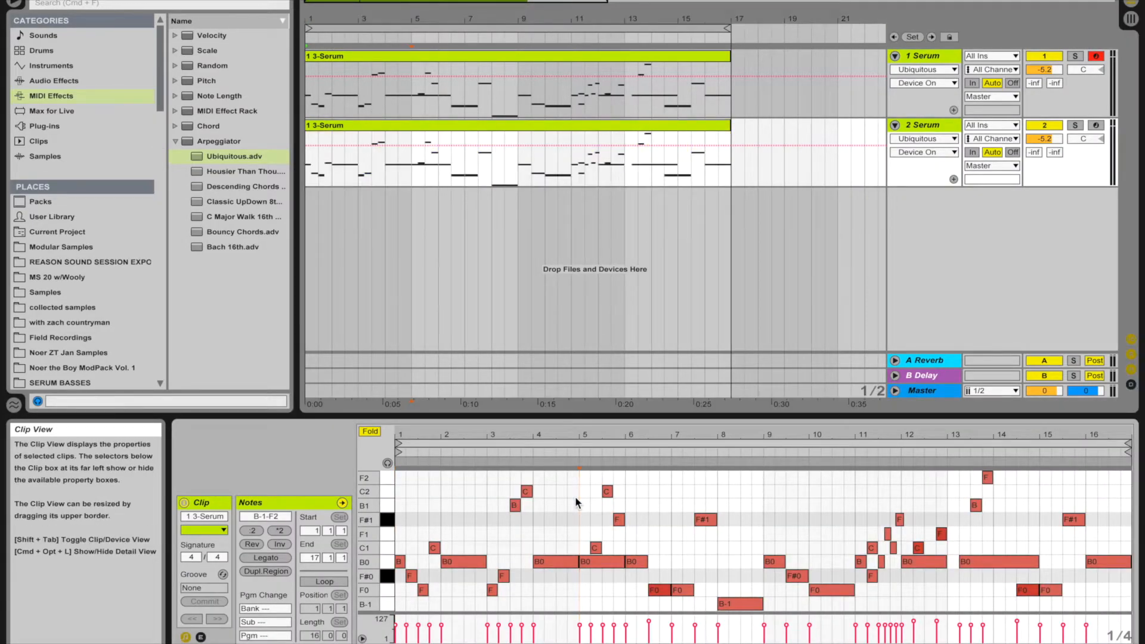
key(super+a)
key(shift+Up)
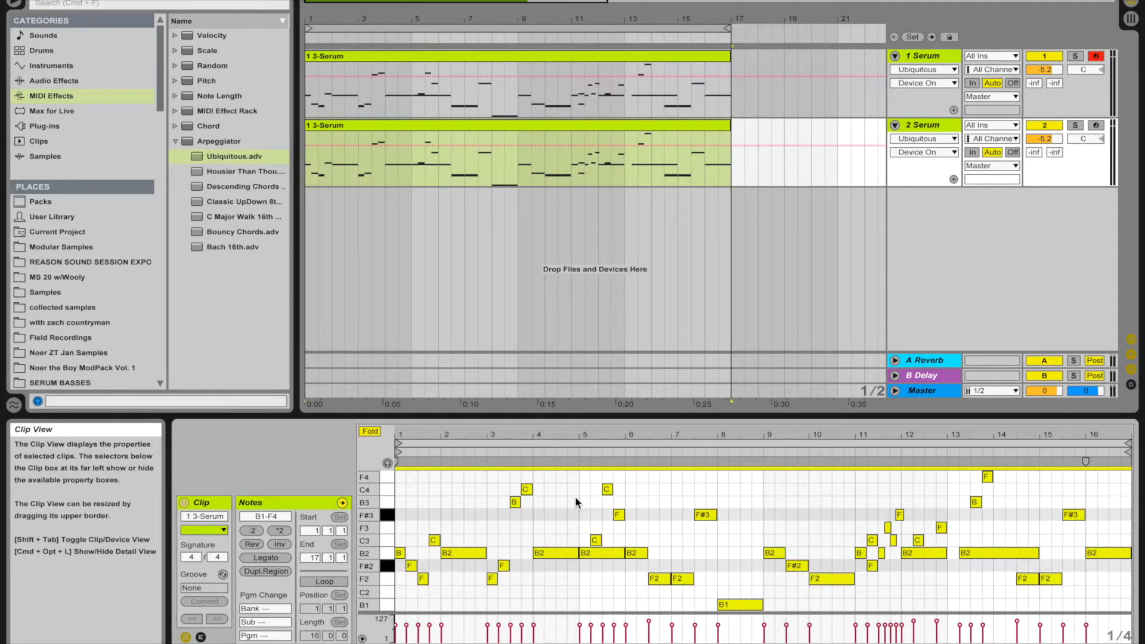
Step: Solo the duplicate Serum track and set its arpeggiator to +12 st distance, 52 % gate and 1/8 rate while listening
double_click(925, 126)
click(1075, 124)
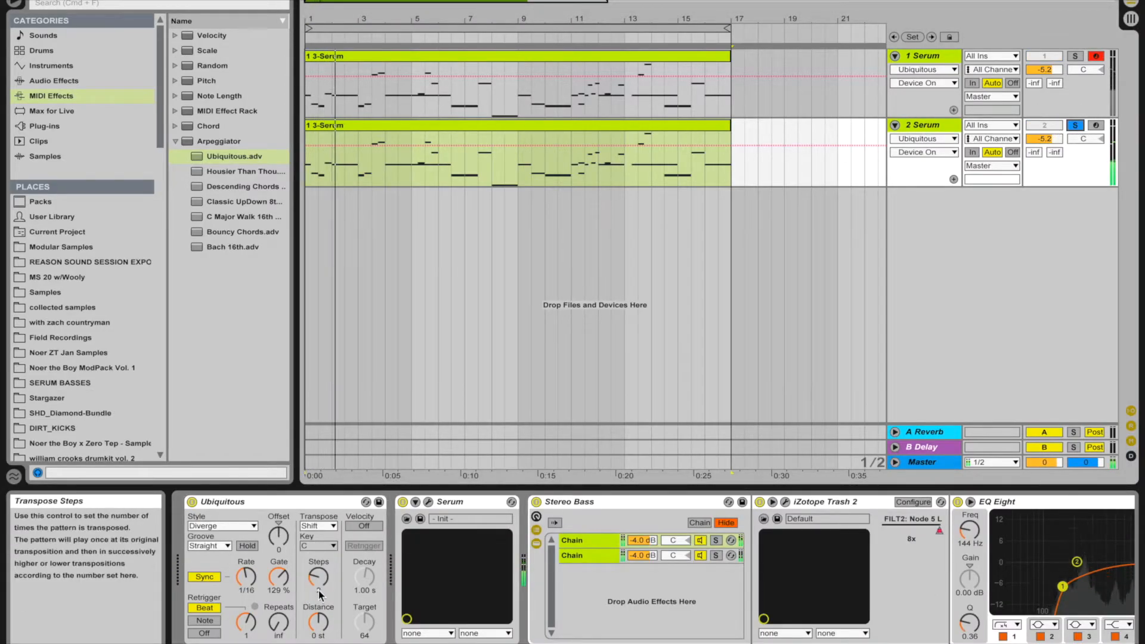
click(320, 633)
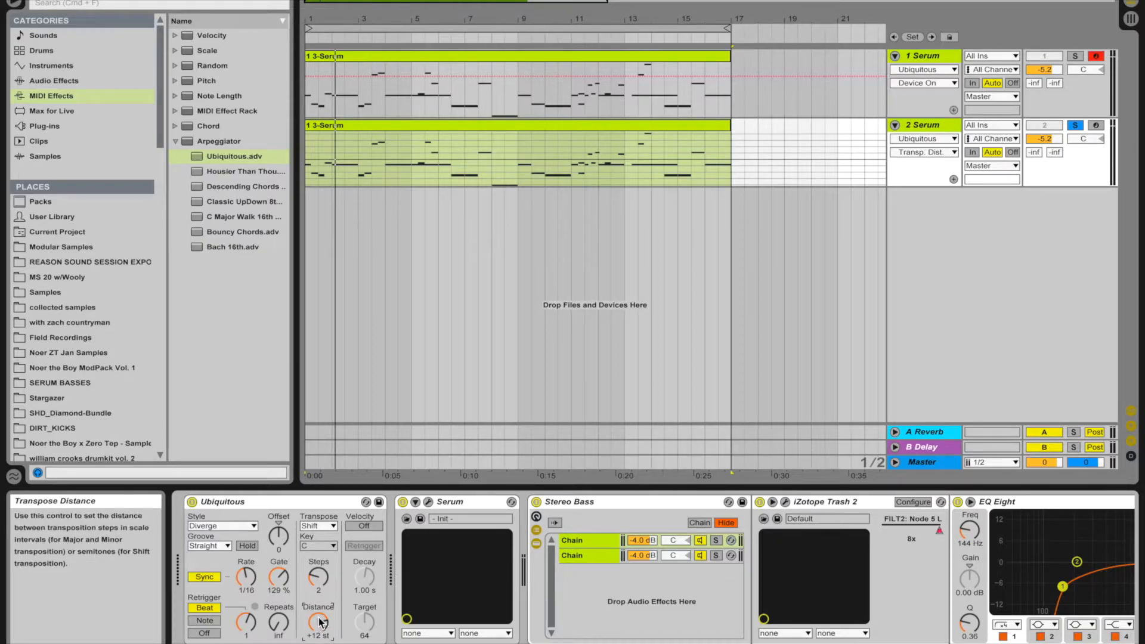
drag(279, 577, 278, 568)
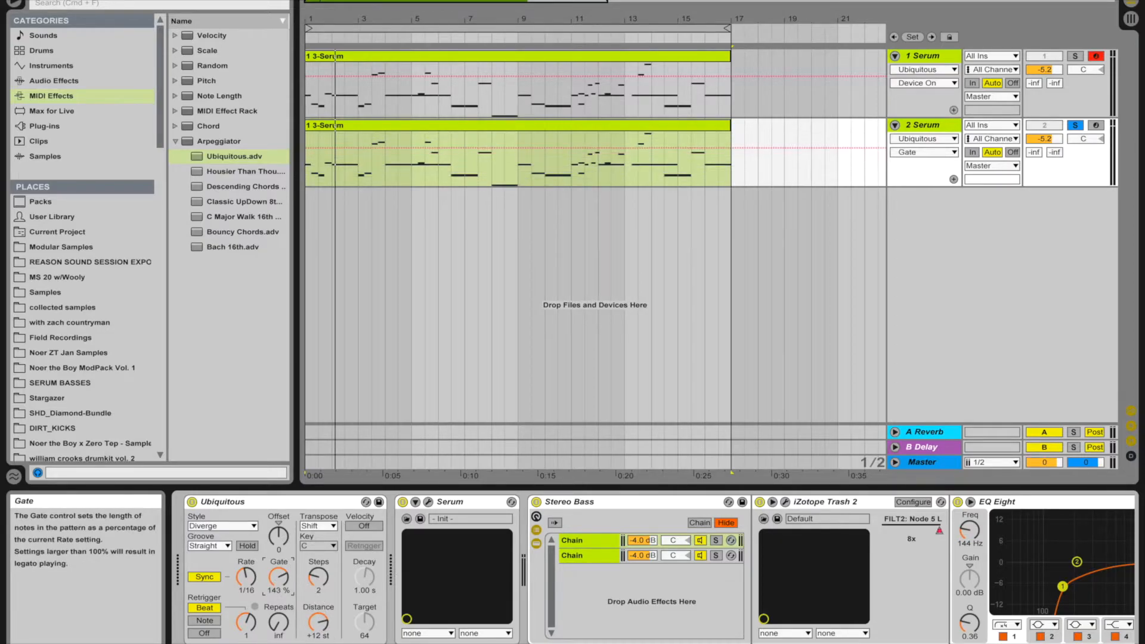
key(space)
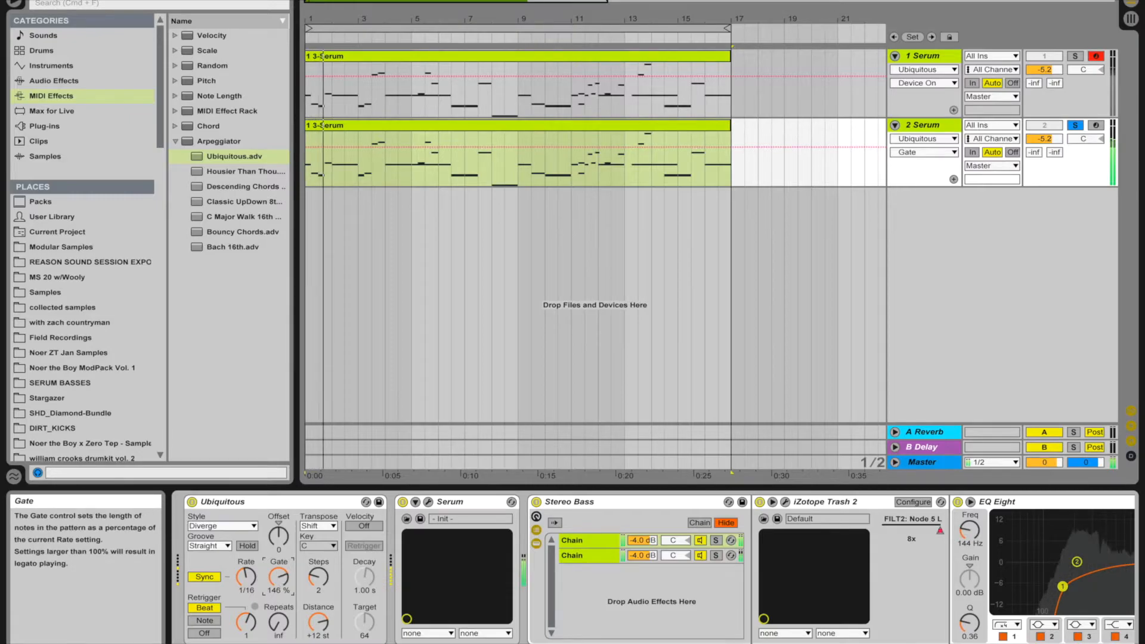
drag(278, 577, 278, 623)
drag(241, 582, 241, 574)
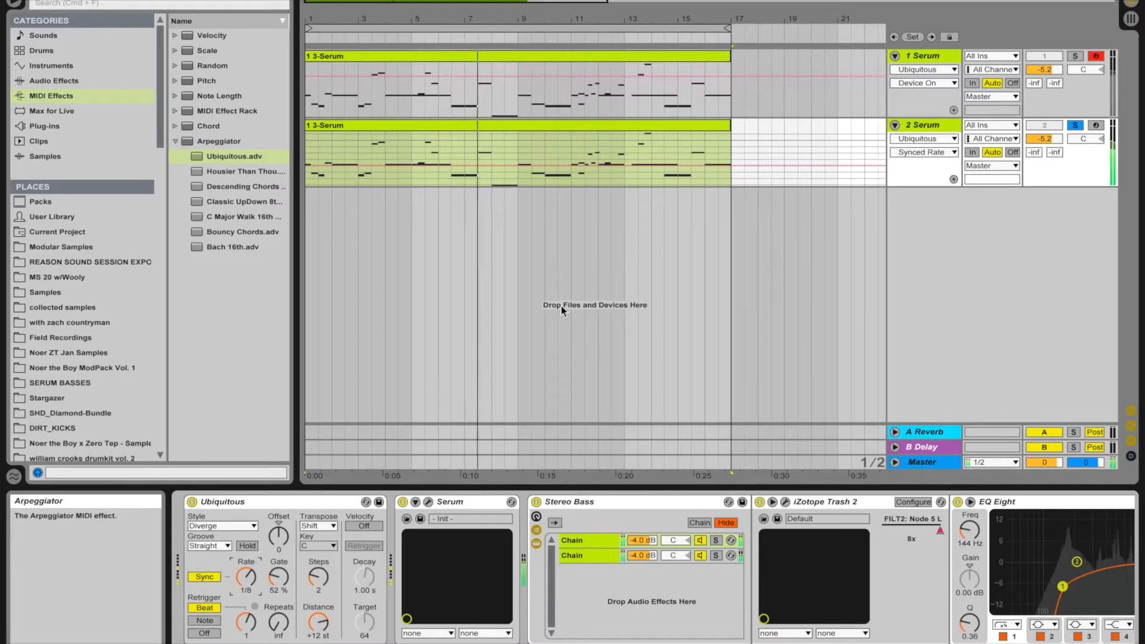
Step: Unsolo the duplicate track, lower its volume to -9.6 dB and play both Serum tracks together
click(1075, 125)
drag(1047, 139, 1047, 154)
key(space)
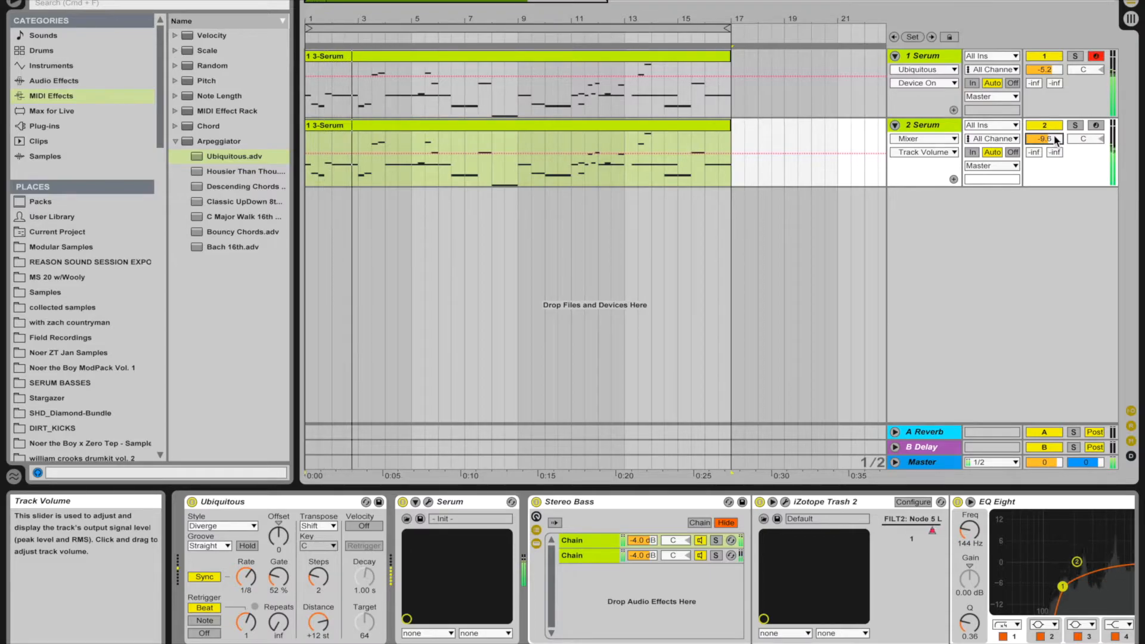
Step: Delete the Ubiquitous arpeggiator from the original Serum track
click(428, 89)
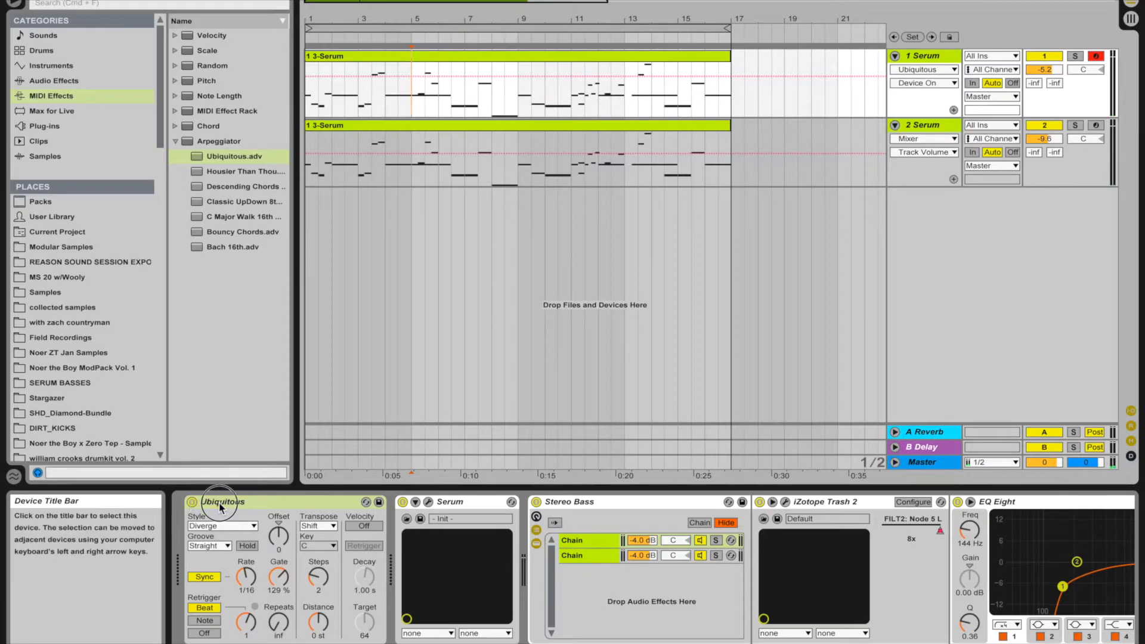
key(Delete)
Step: Set the duplicate track's arpeggiator to 96 % gate and 1/48 rate during playback from bar 1, and lower its volume to -11.9 dB
click(310, 177)
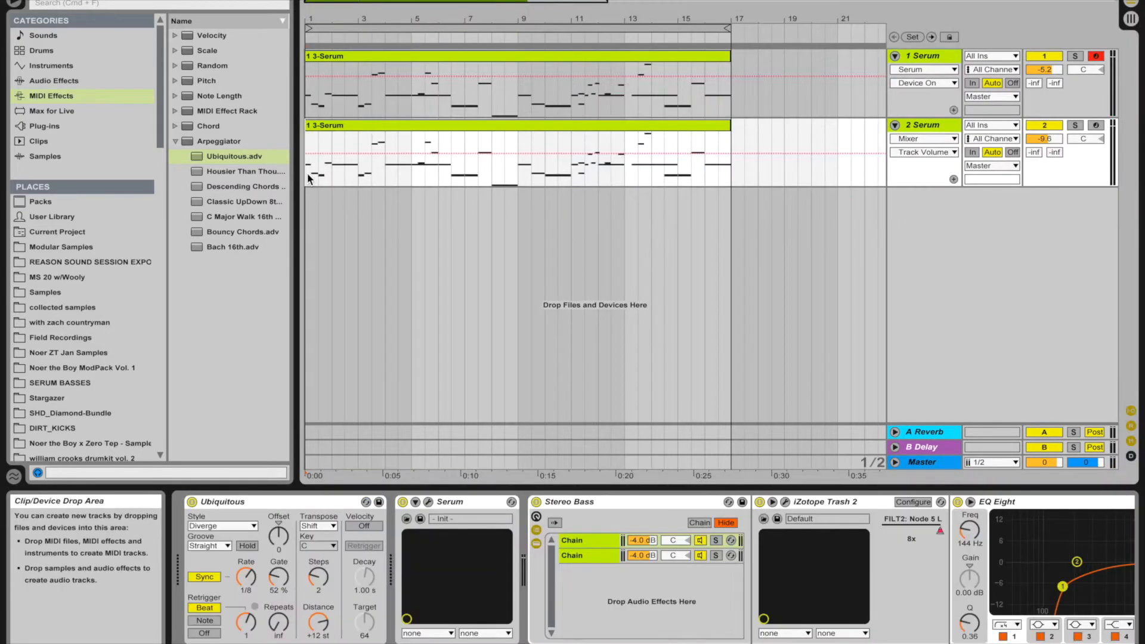
drag(255, 555, 255, 533)
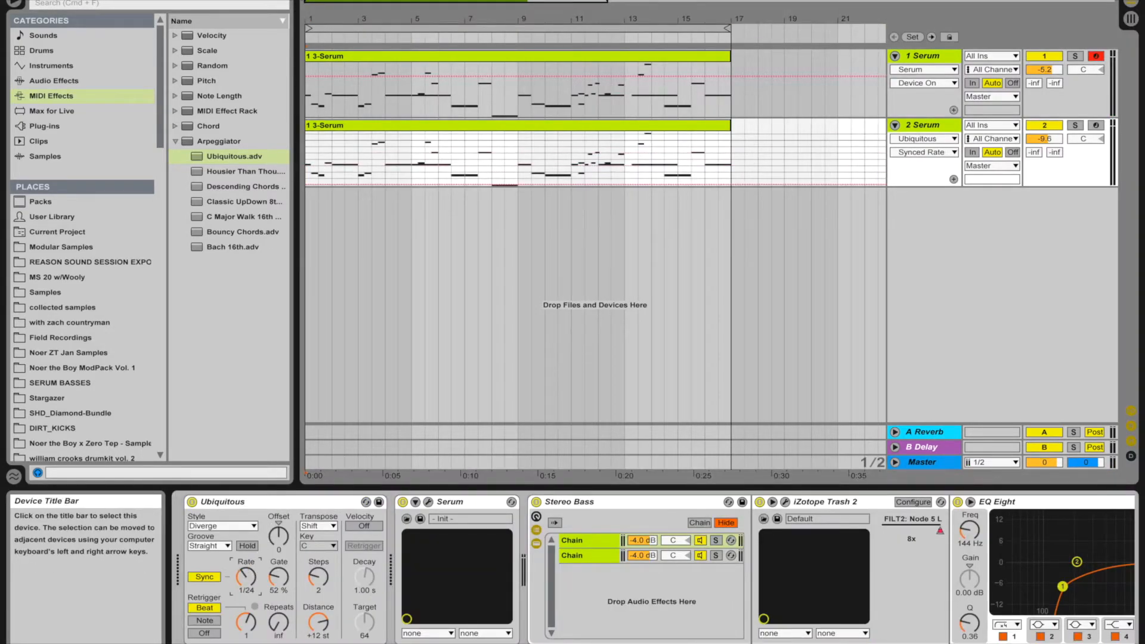
mouse_move(278, 576)
mouse_down()
mouse_move(278, 554)
mouse_move(277, 572)
mouse_up()
key(space)
click(245, 577)
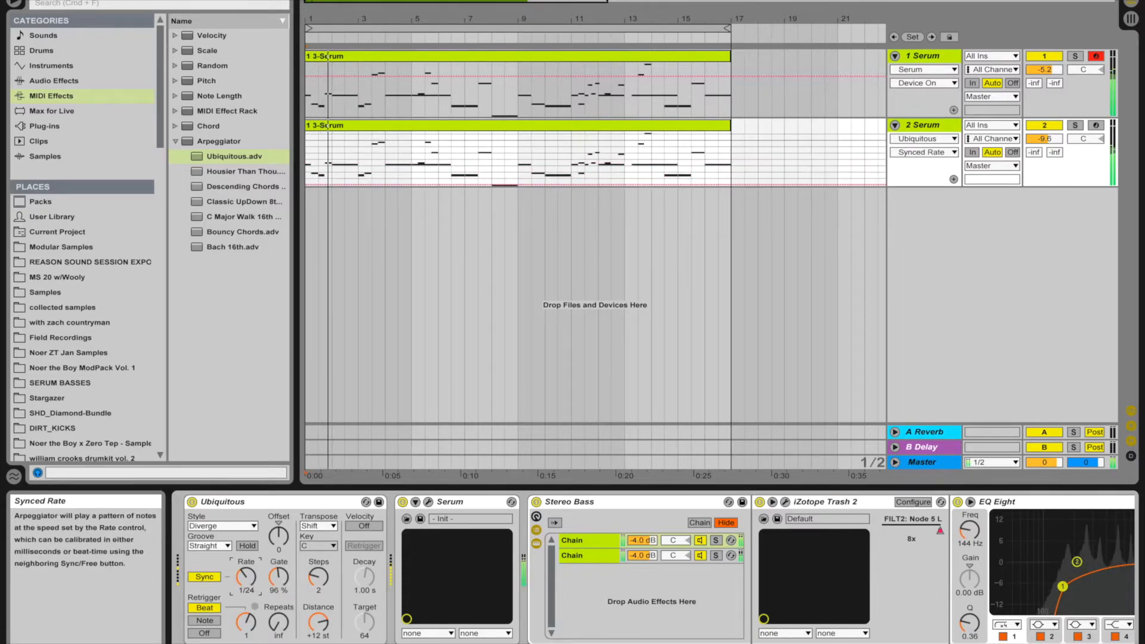
drag(1039, 138, 1038, 140)
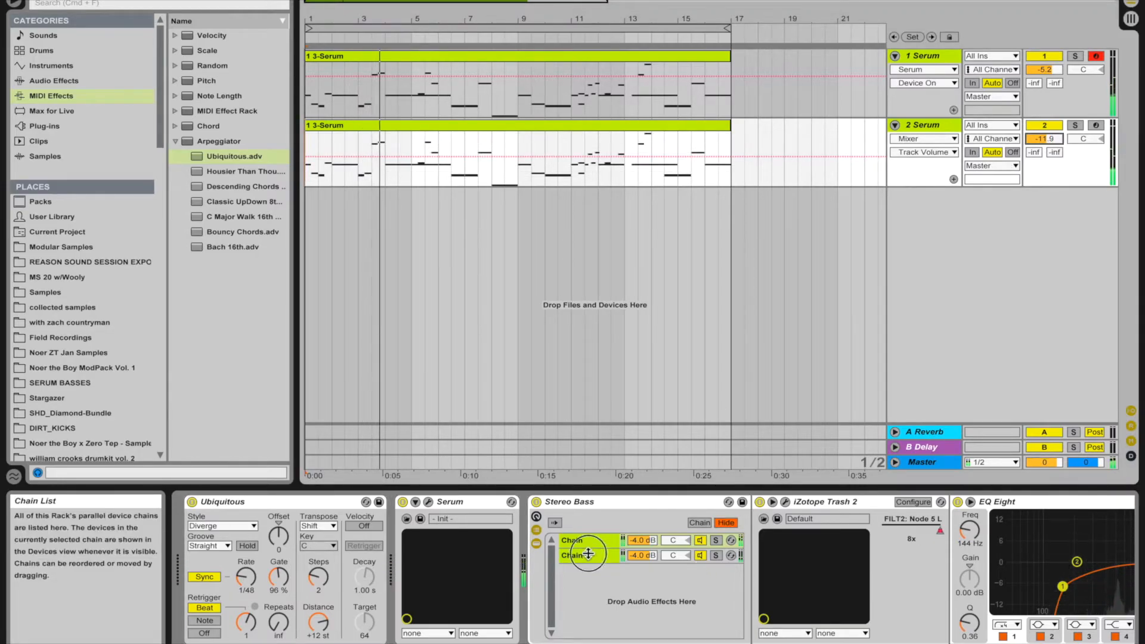
Step: Inspect both chains of the duplicate track's Stereo Bass rack and mute the second chain
click(866, 532)
key(Delete)
scroll(829, 535, right, 5)
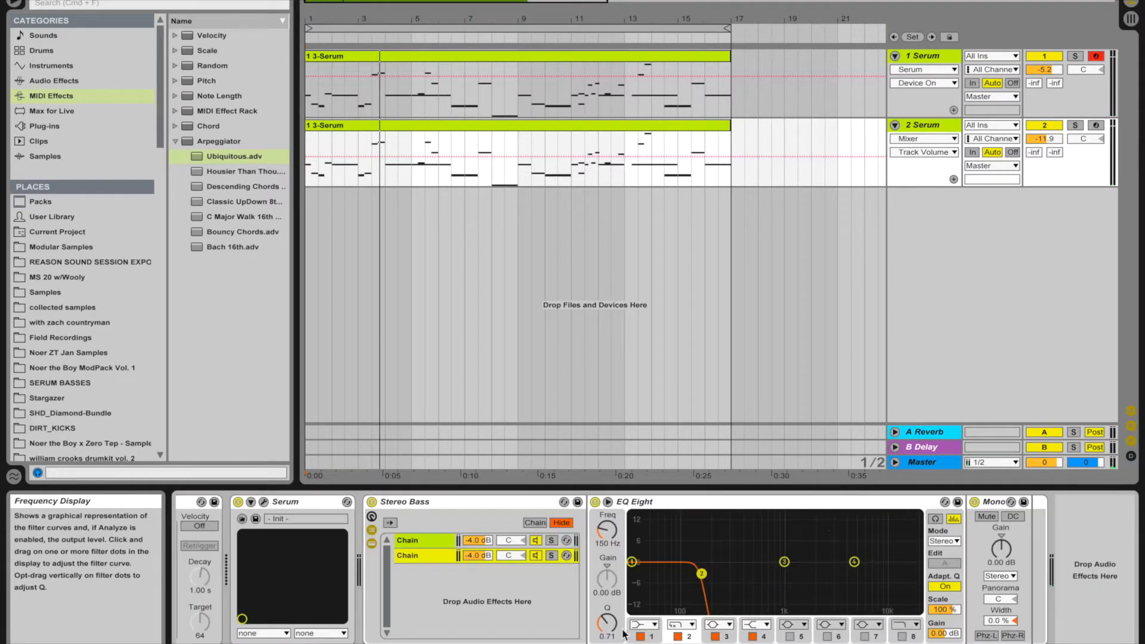
key(super+z)
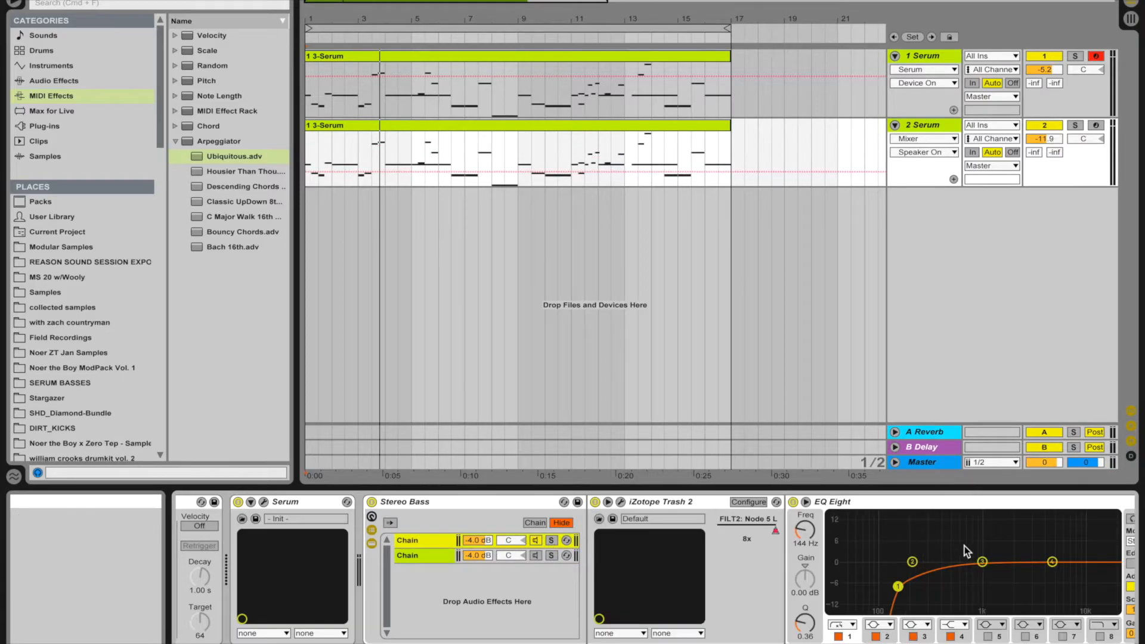
Step: Raise the first chain's EQ Eight low cut to 323 Hz and lower the duplicate track to -13.3 dB while listening
drag(899, 587, 933, 593)
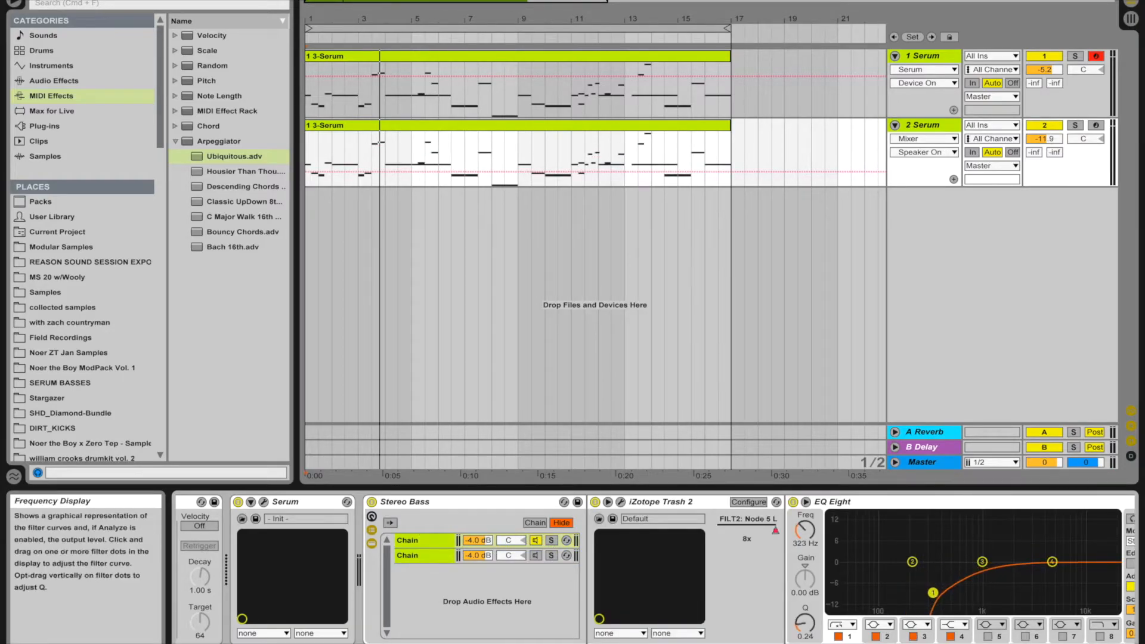
drag(1045, 139, 1045, 197)
key(space)
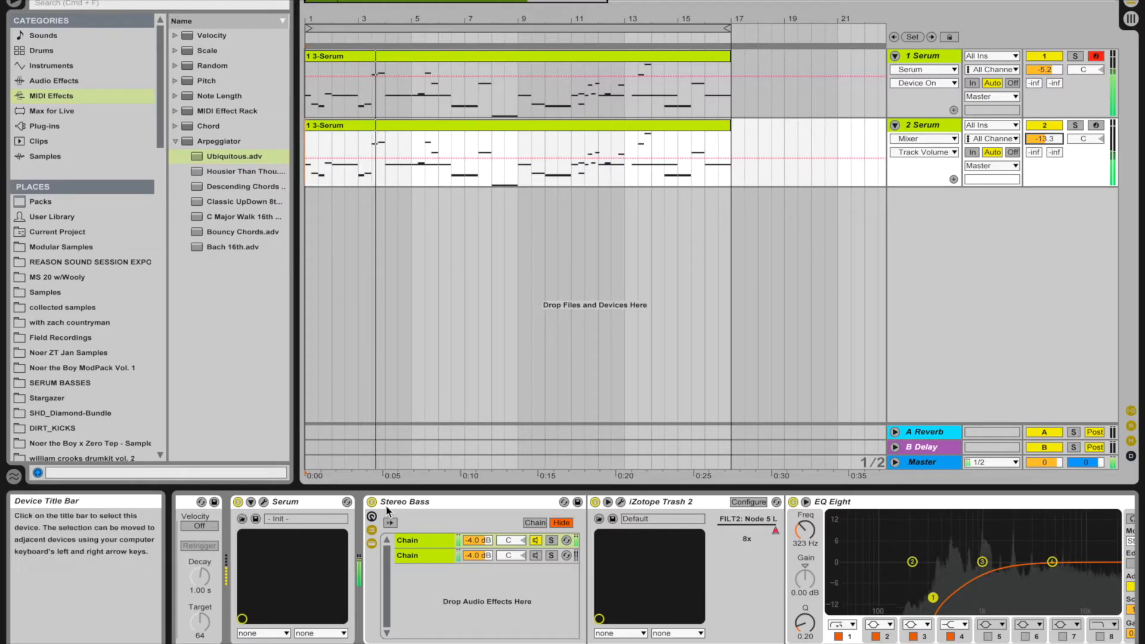
Step: Automate the duplicate's arpeggiator rate to ramp from 1/1 at bar 1 down to 1/128, play it, and set the gate to 97 %
scroll(368, 540, left, 5)
drag(246, 577, 246, 539)
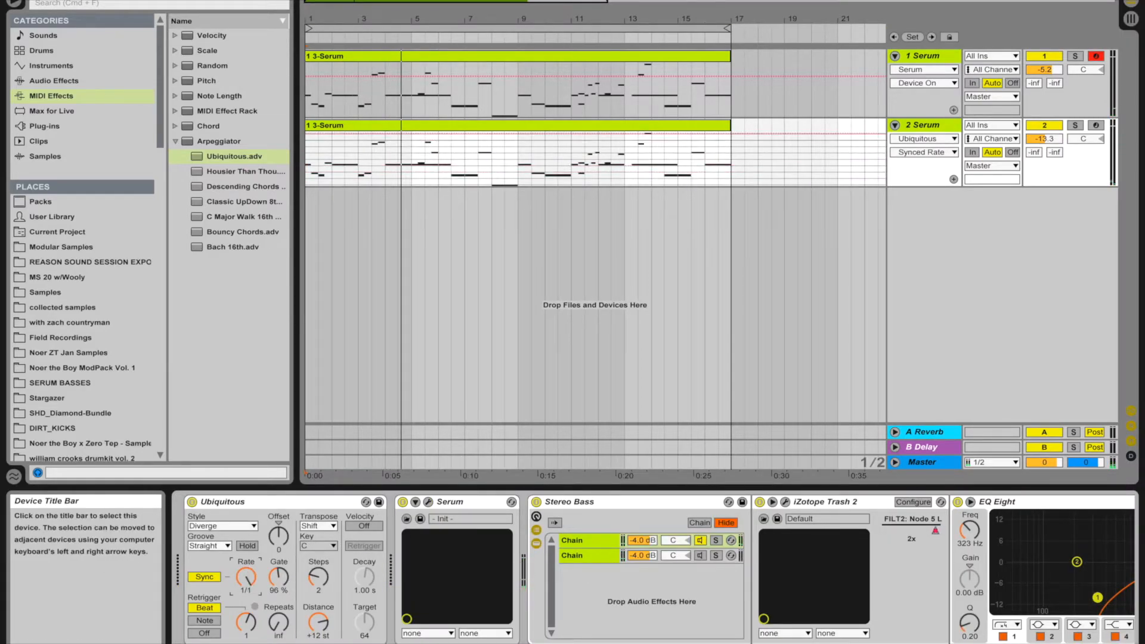
click(305, 133)
drag(373, 133, 729, 177)
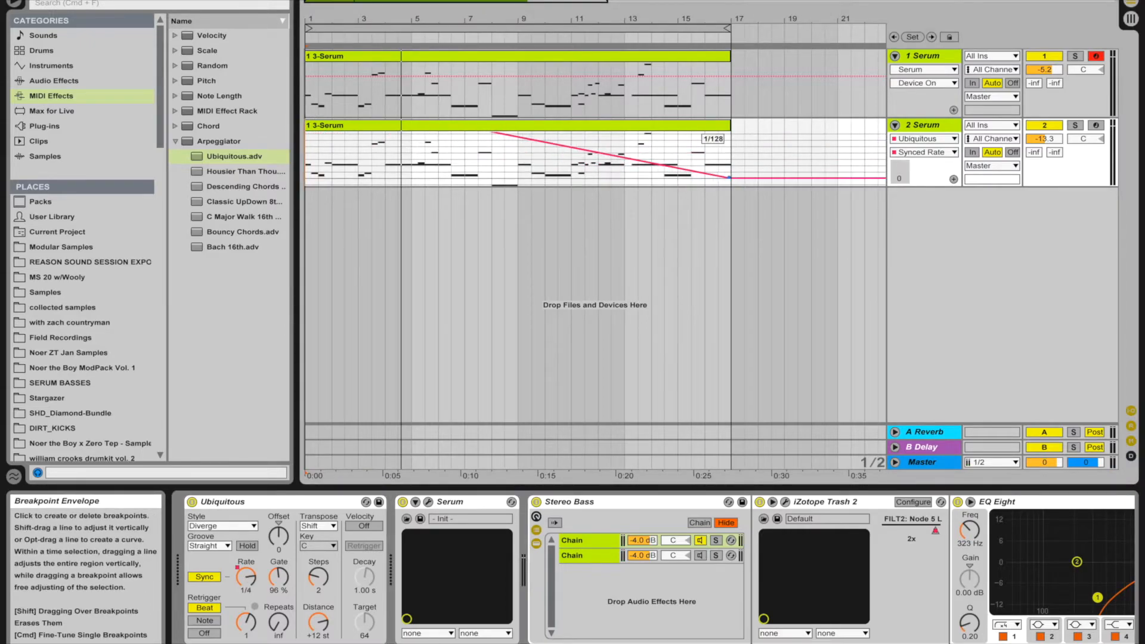
scroll(557, 171, up, 3)
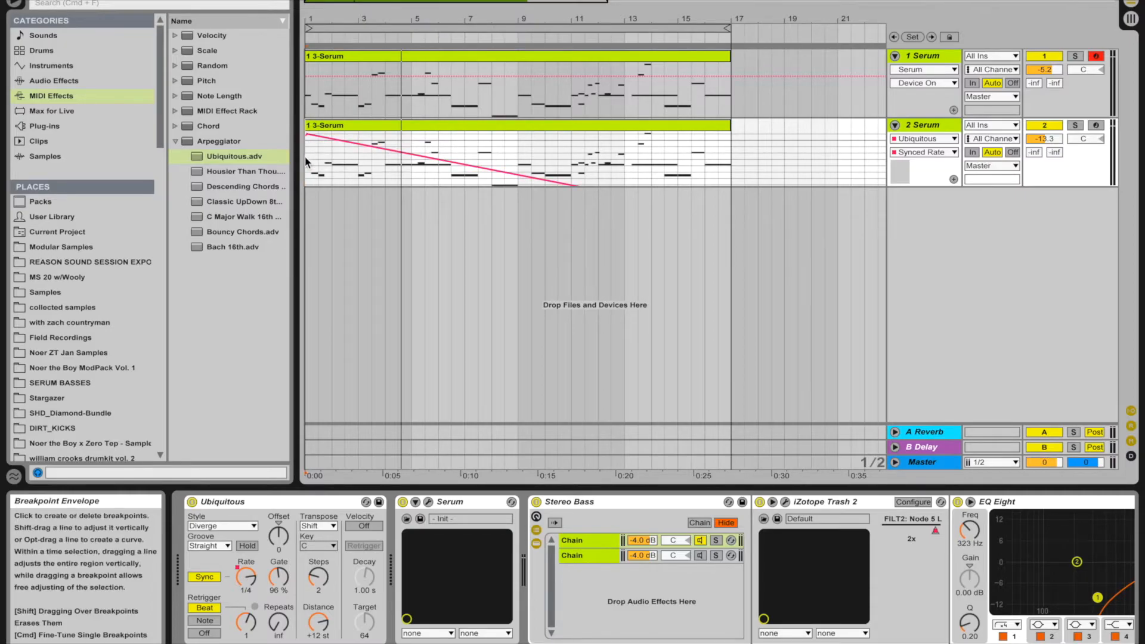
key(space)
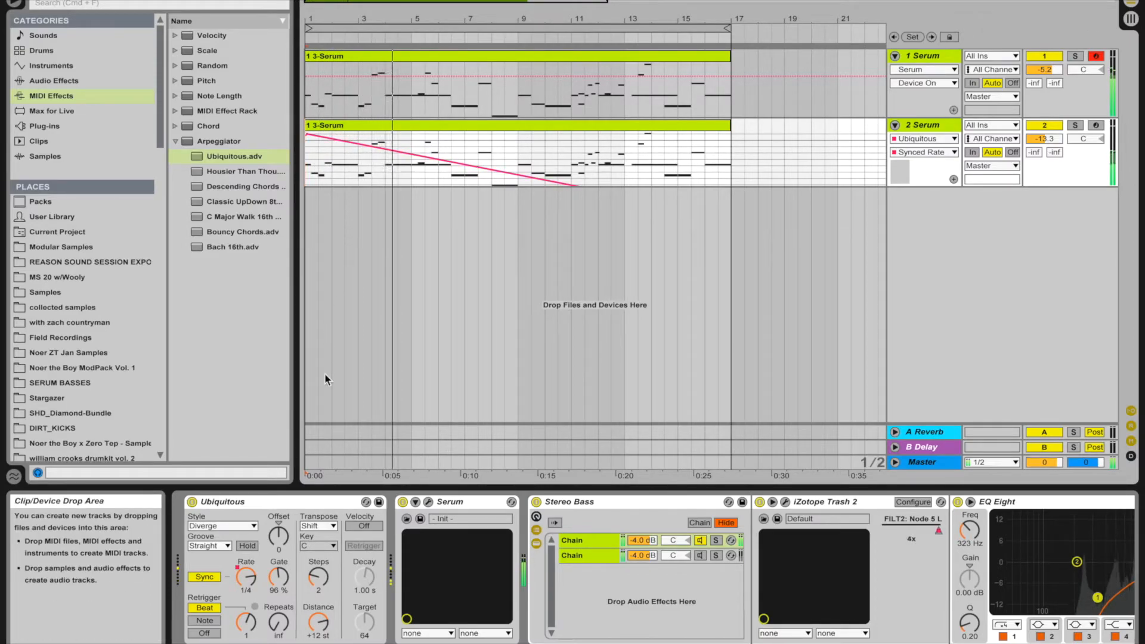
click(278, 577)
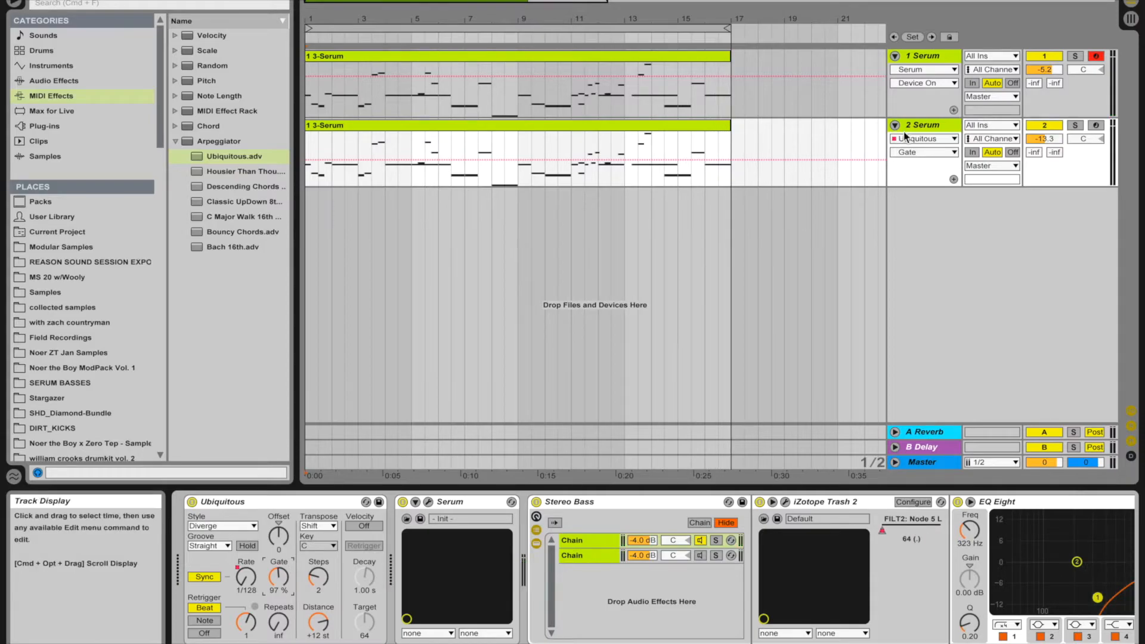
Step: Duplicate the original Serum track, deactivating and folding the upper copy as a backup
click(933, 55)
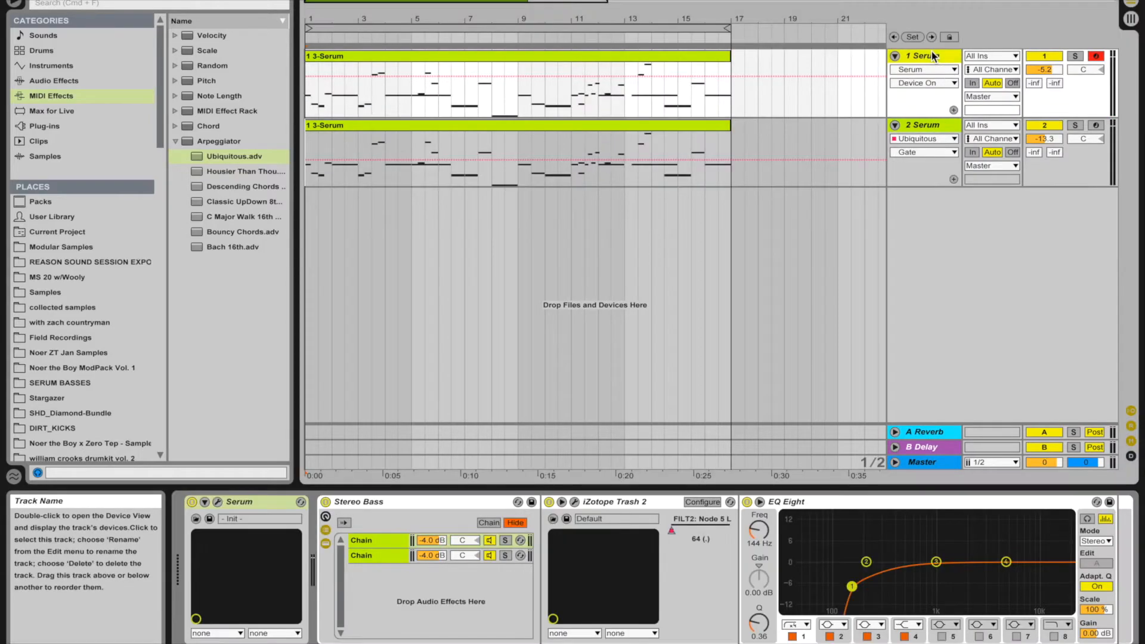
key(super+d)
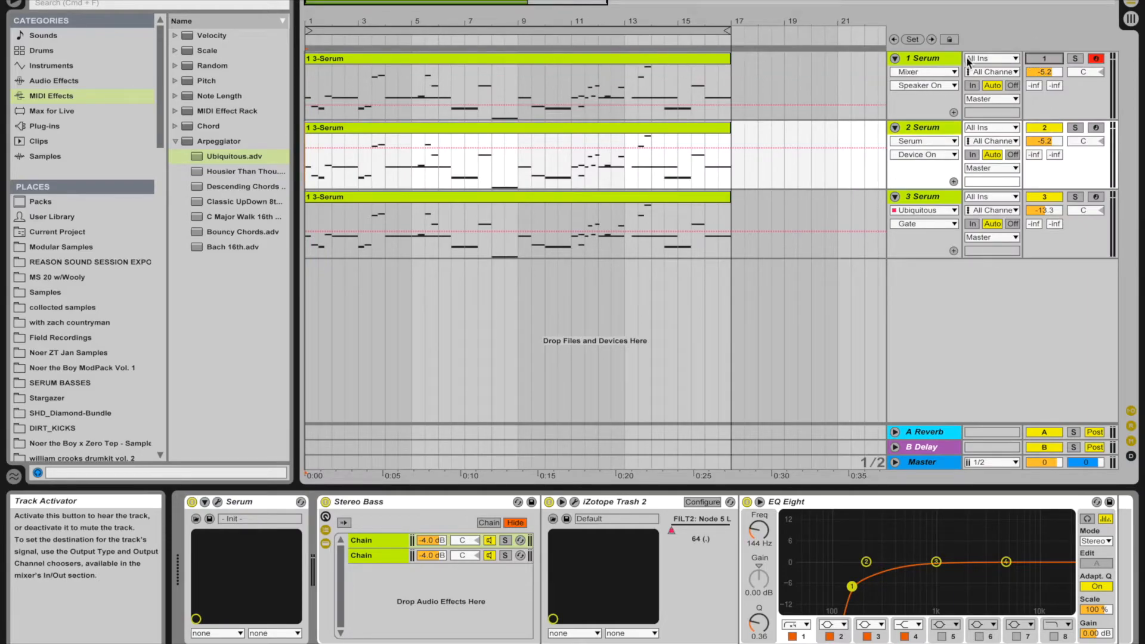
click(894, 57)
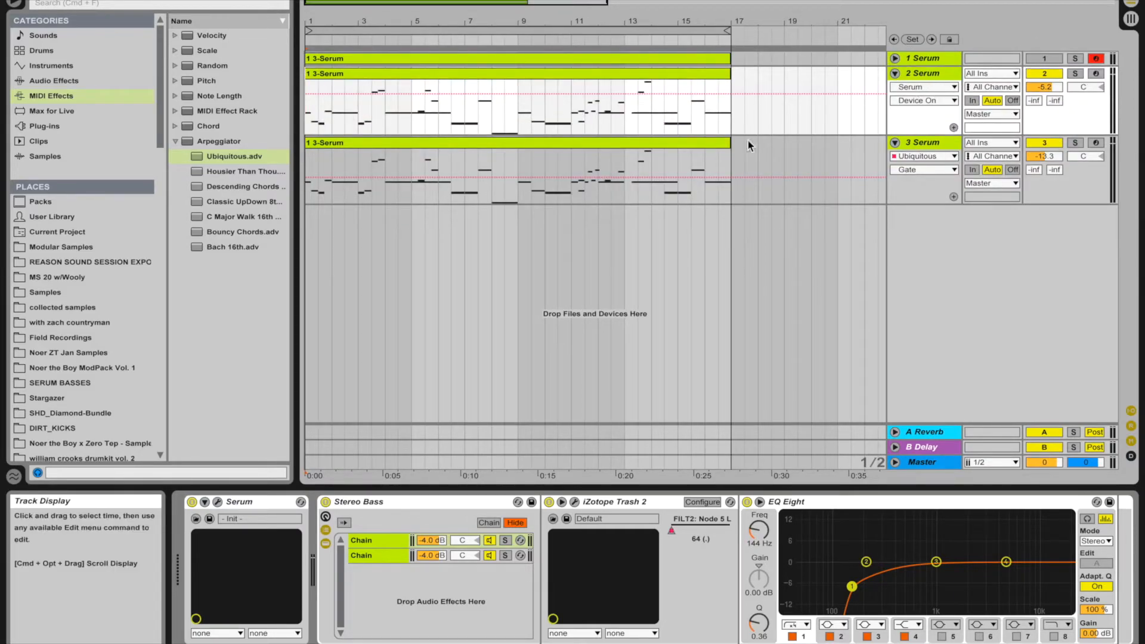
click(895, 58)
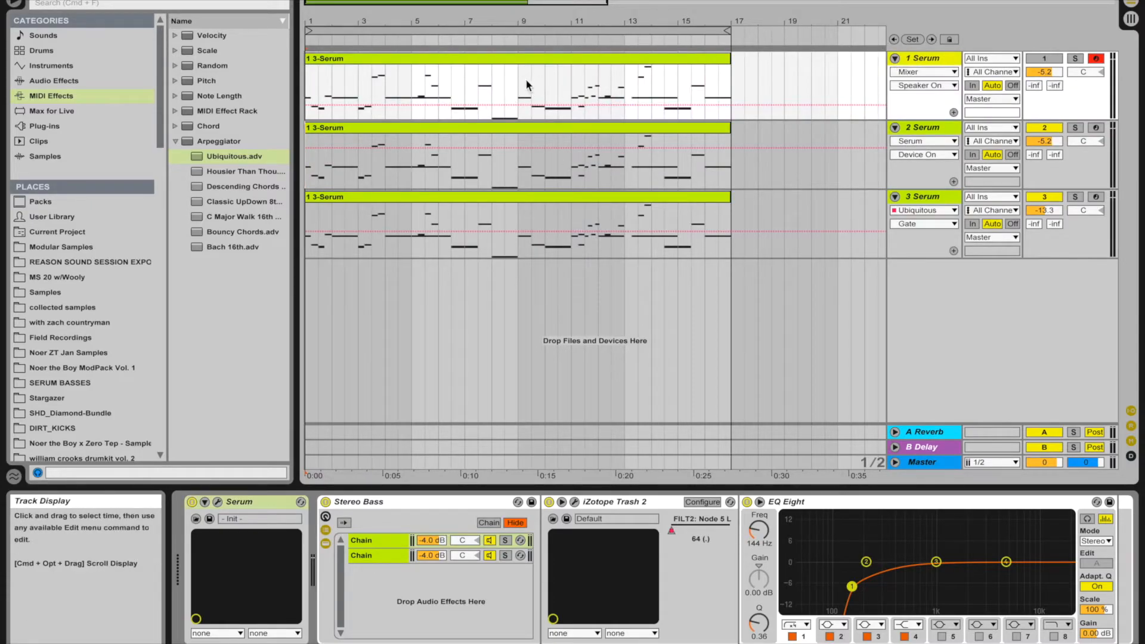
click(894, 58)
click(894, 58)
click(895, 57)
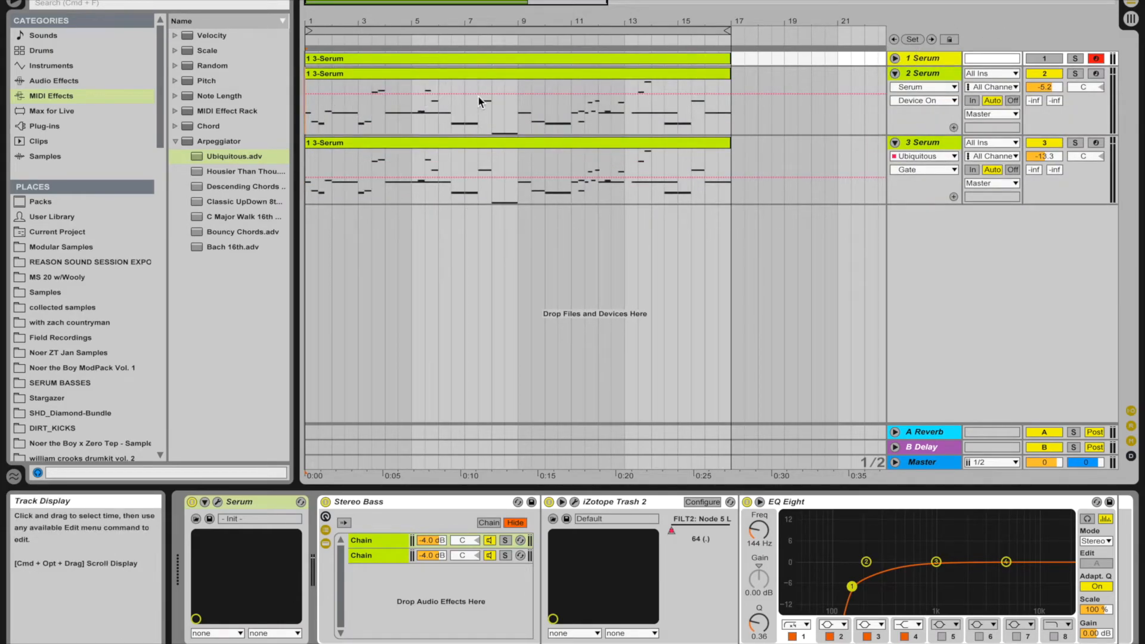
Step: Deactivate and fold the arpeggiated third track and play the second Serum track on its own
click(875, 78)
click(1044, 144)
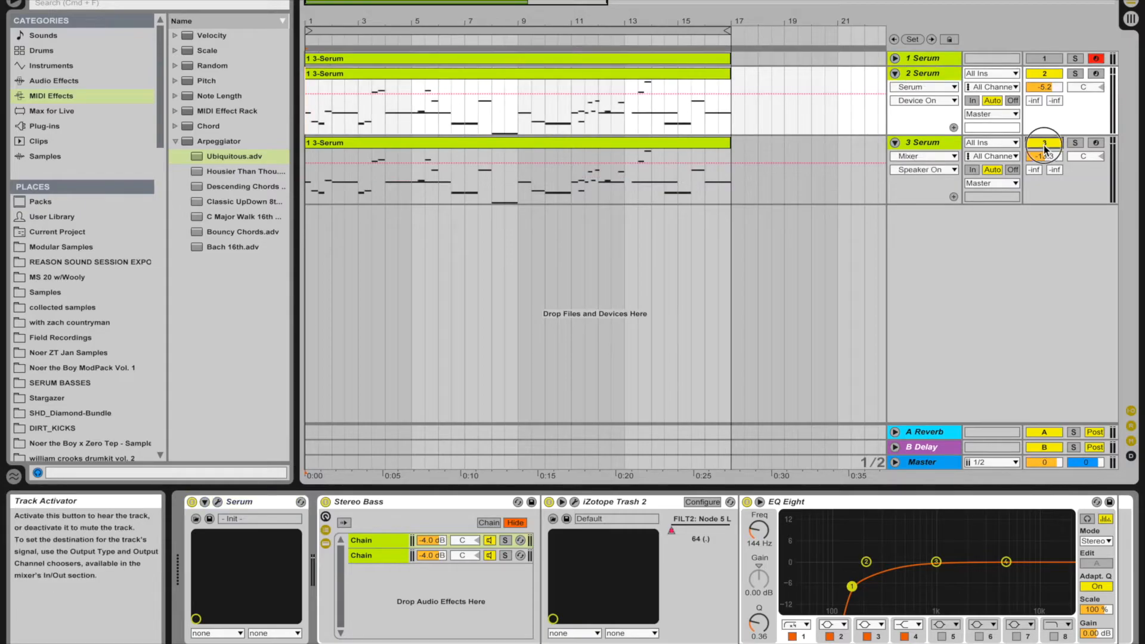
click(894, 142)
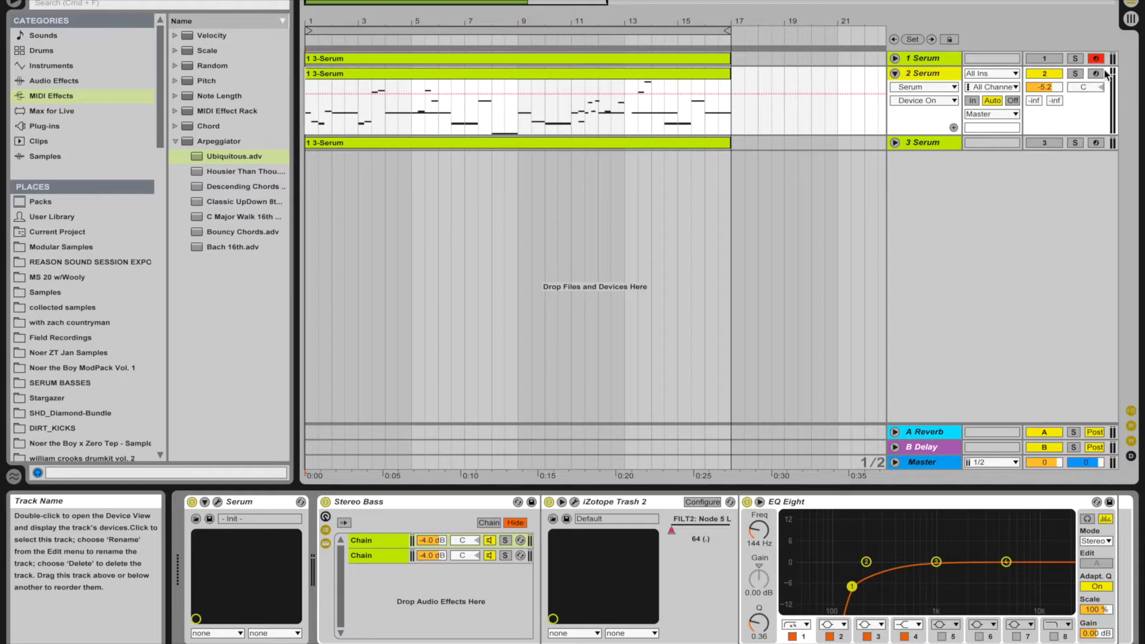
key(space)
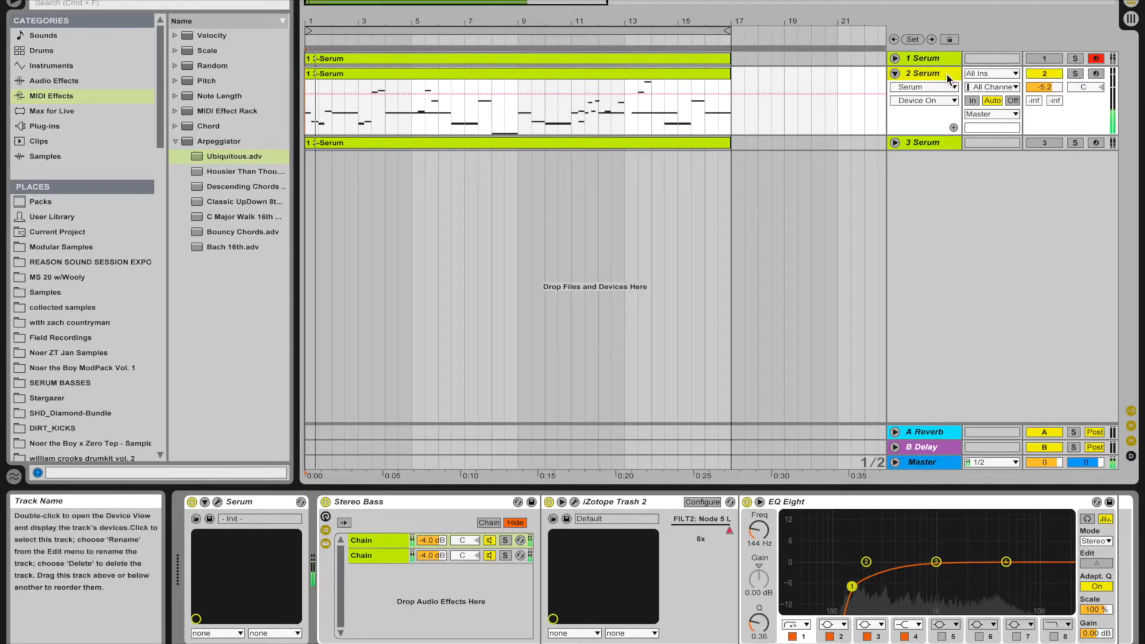
Step: Freeze and flatten the second Serum track to audio and play it from bar 1
right_click(945, 73)
click(960, 171)
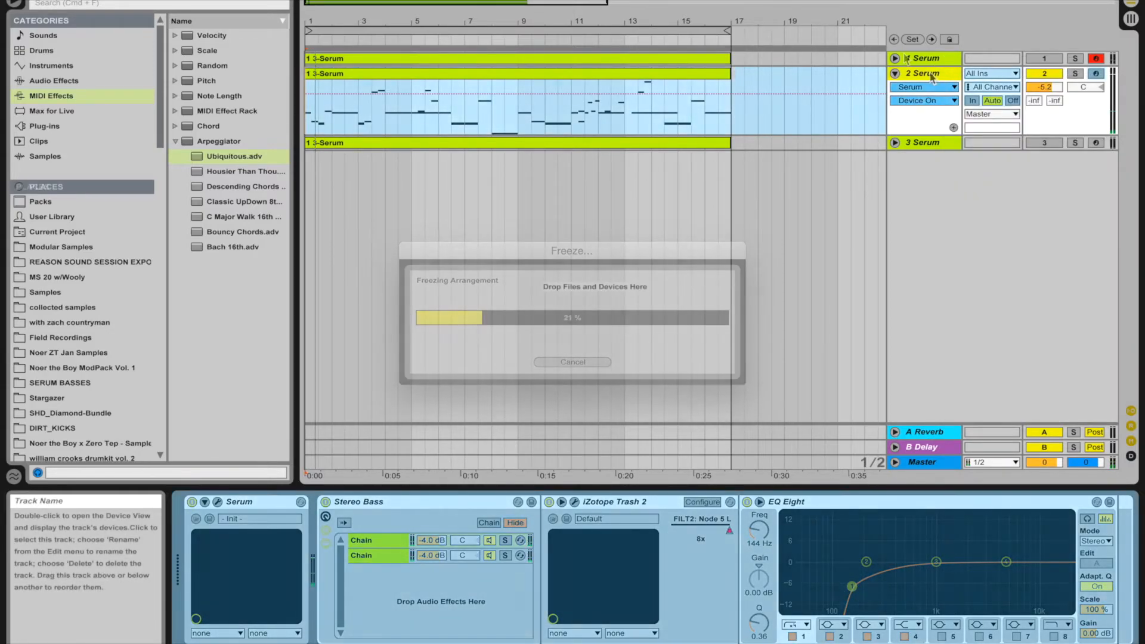
right_click(931, 76)
click(959, 176)
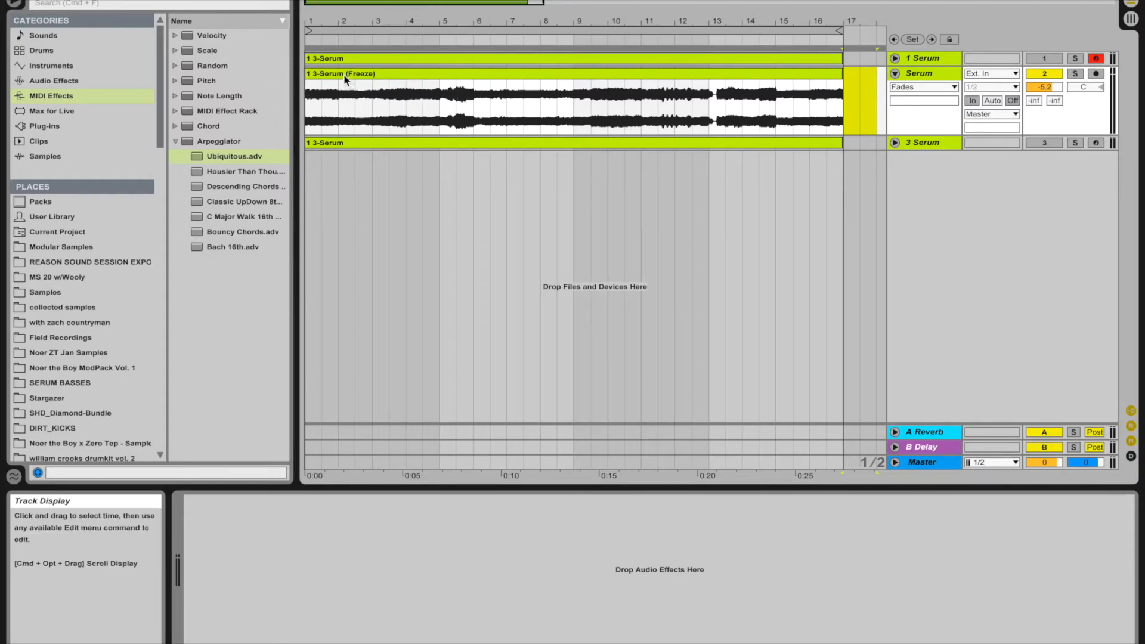
click(306, 110)
key(space)
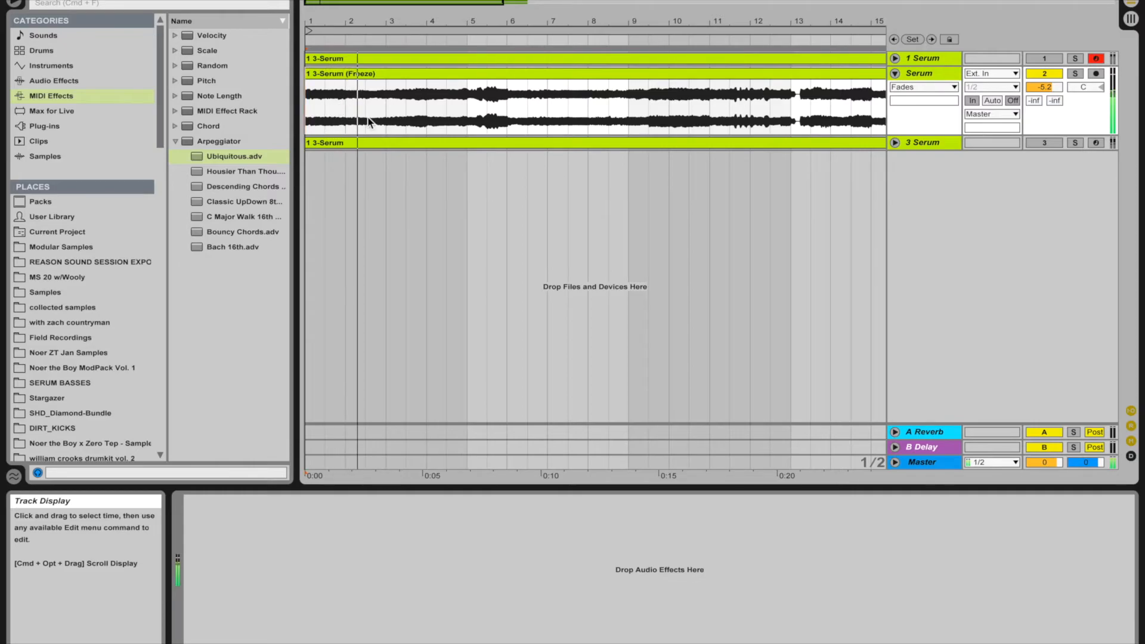
Step: Cut the audio from 2.4.3 to bar 3 into its own clip, transpose it up 12 st and listen to it
drag(374, 23, 380, 28)
key(space)
click(441, 102)
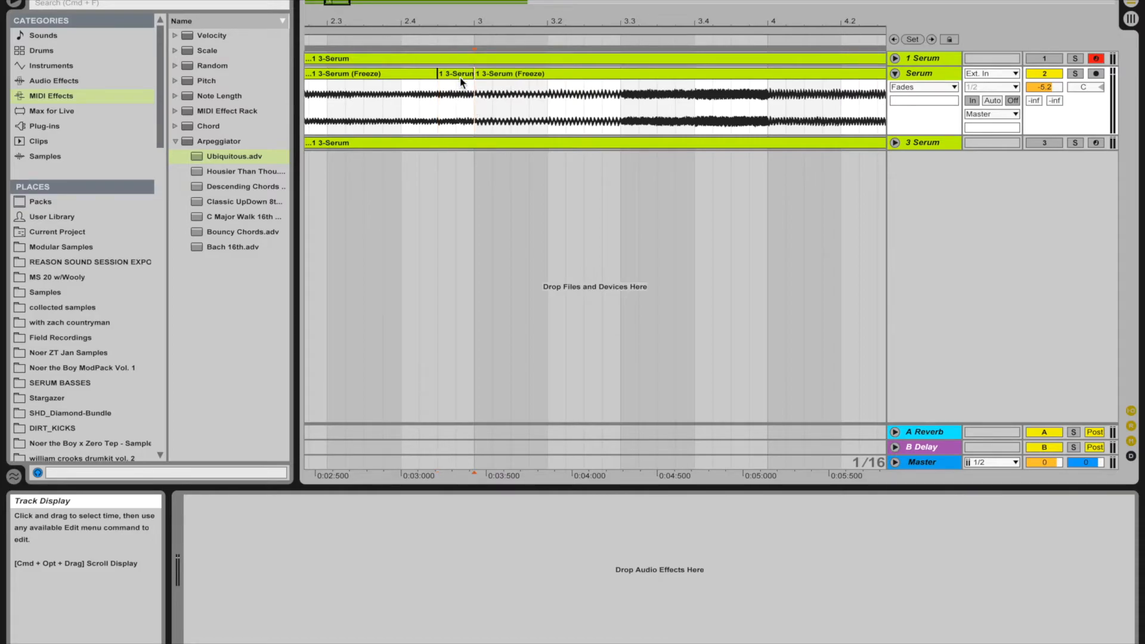
double_click(461, 82)
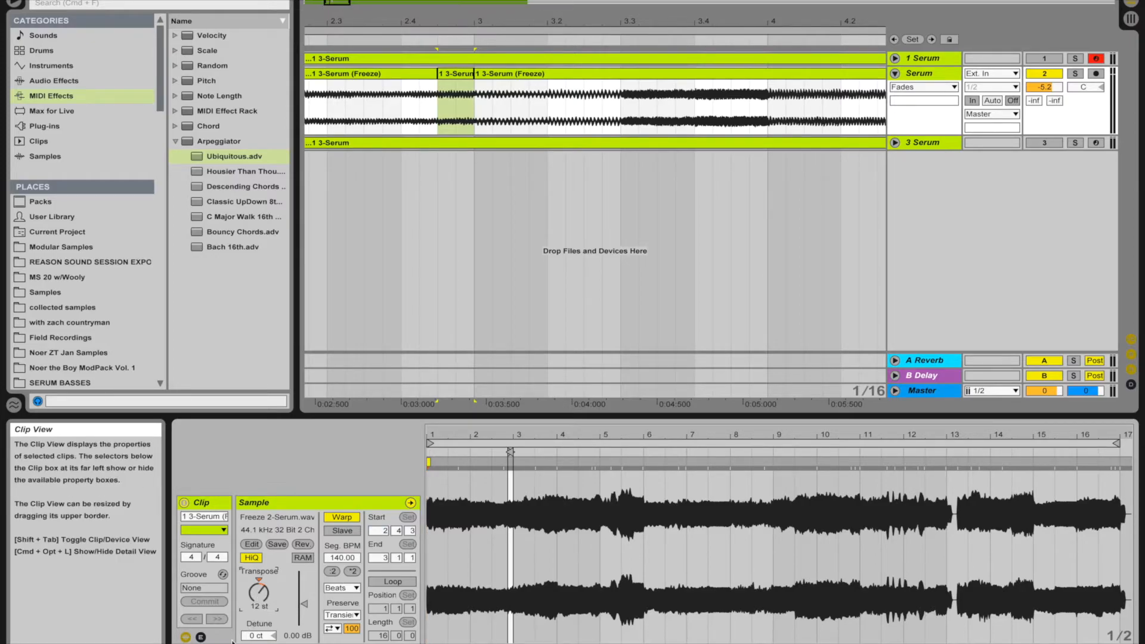
click(338, 114)
key(space)
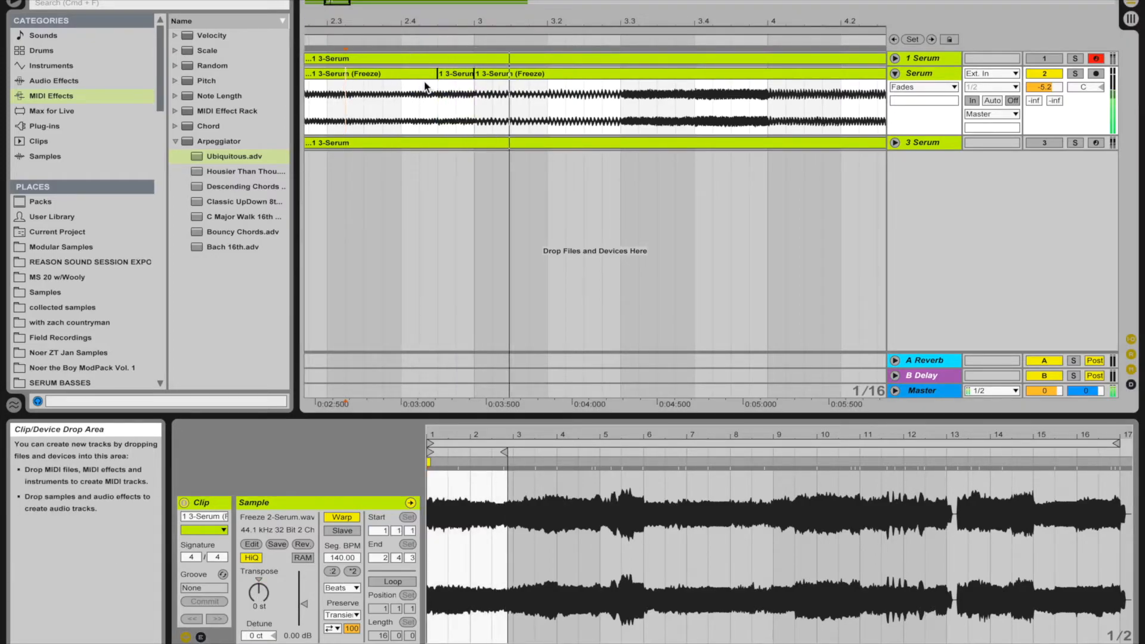
Step: Slice off the first sixteenth of bar 3, duplicate it three times up to beat 3.2 and play the stutter
drag(475, 95, 490, 122)
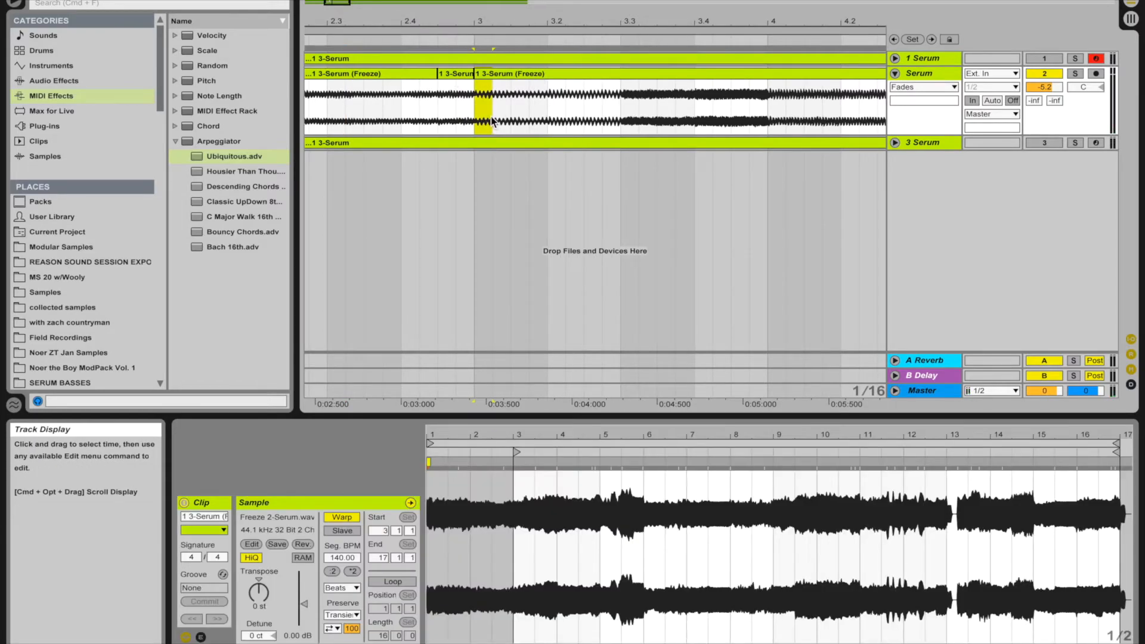
key(super+d)
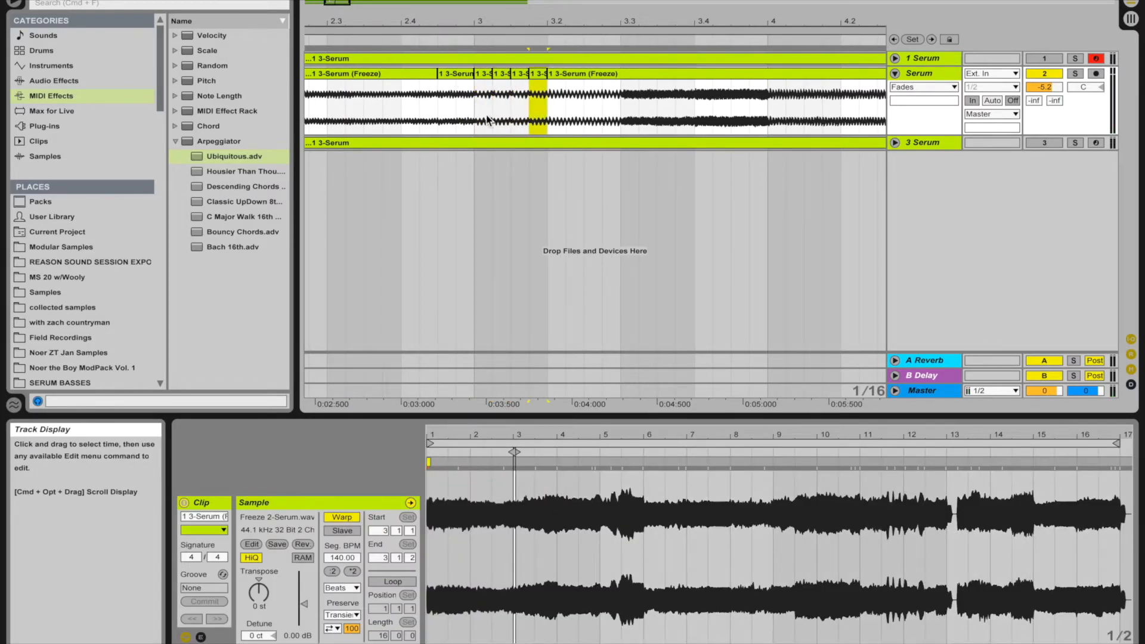
click(475, 122)
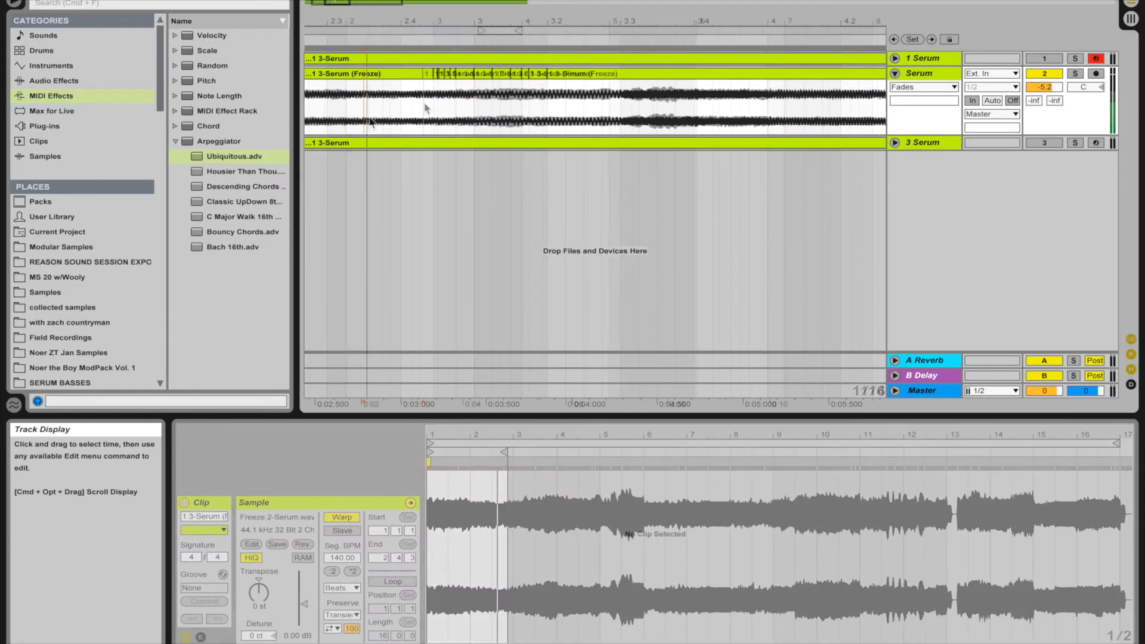
key(space)
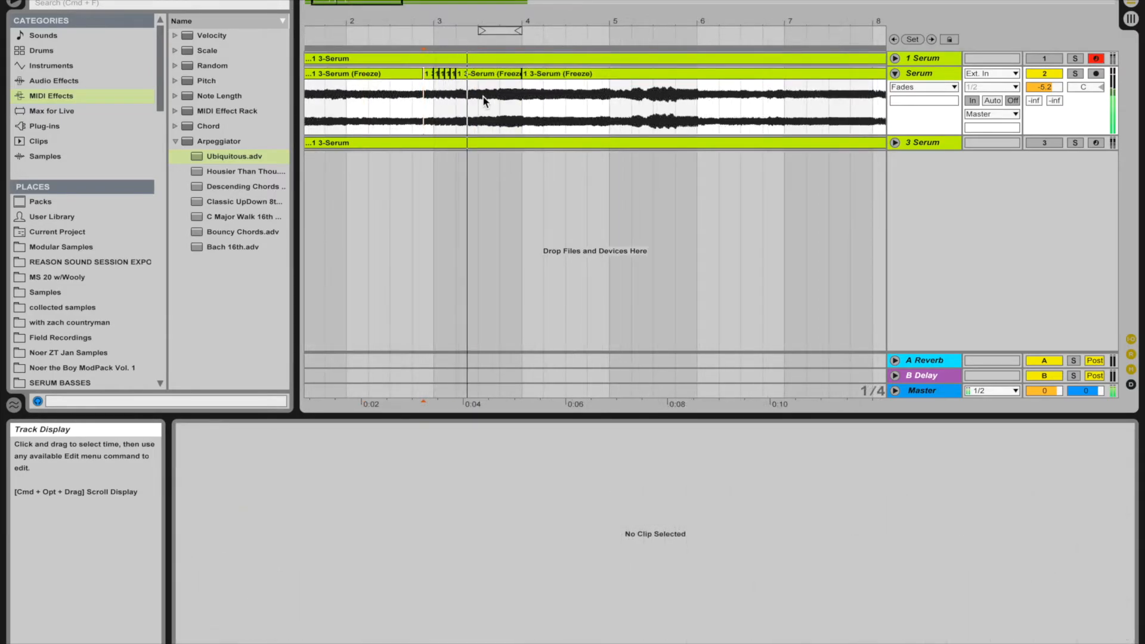
Step: Extend the clip after the stutter back to beat 3.2 and listen onward through bars 7 to 9
drag(523, 73, 461, 75)
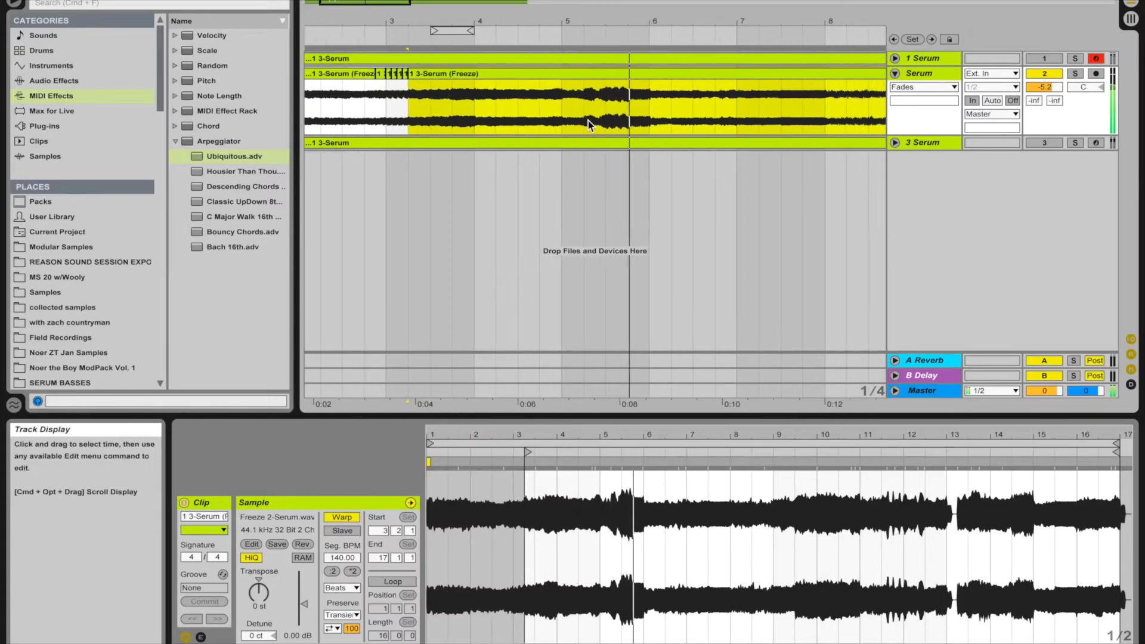
click(391, 100)
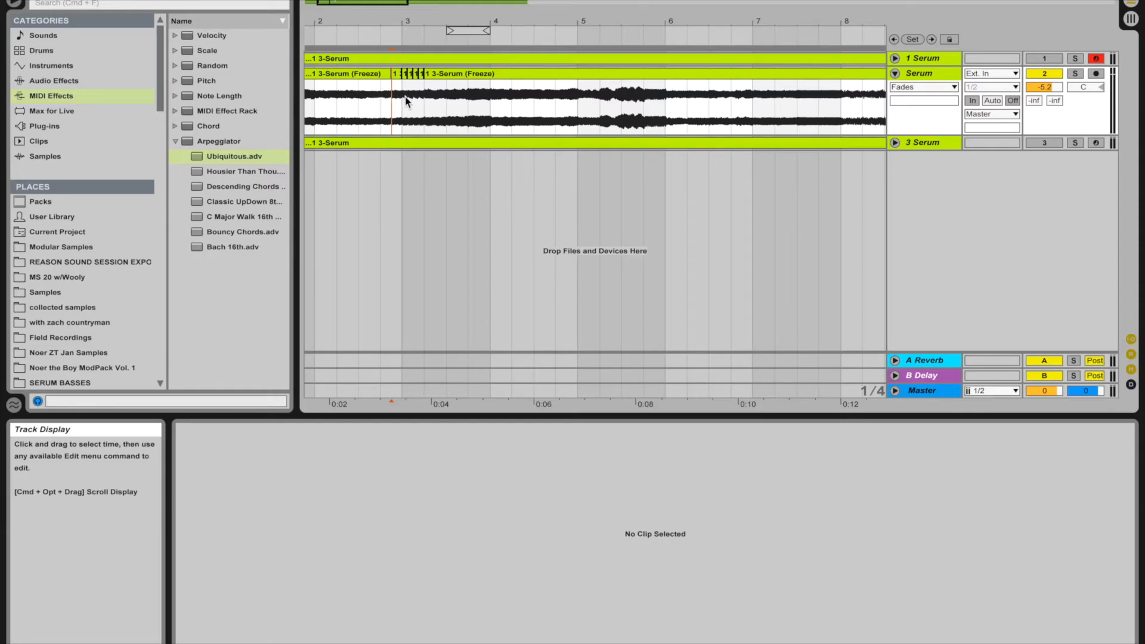
click(600, 107)
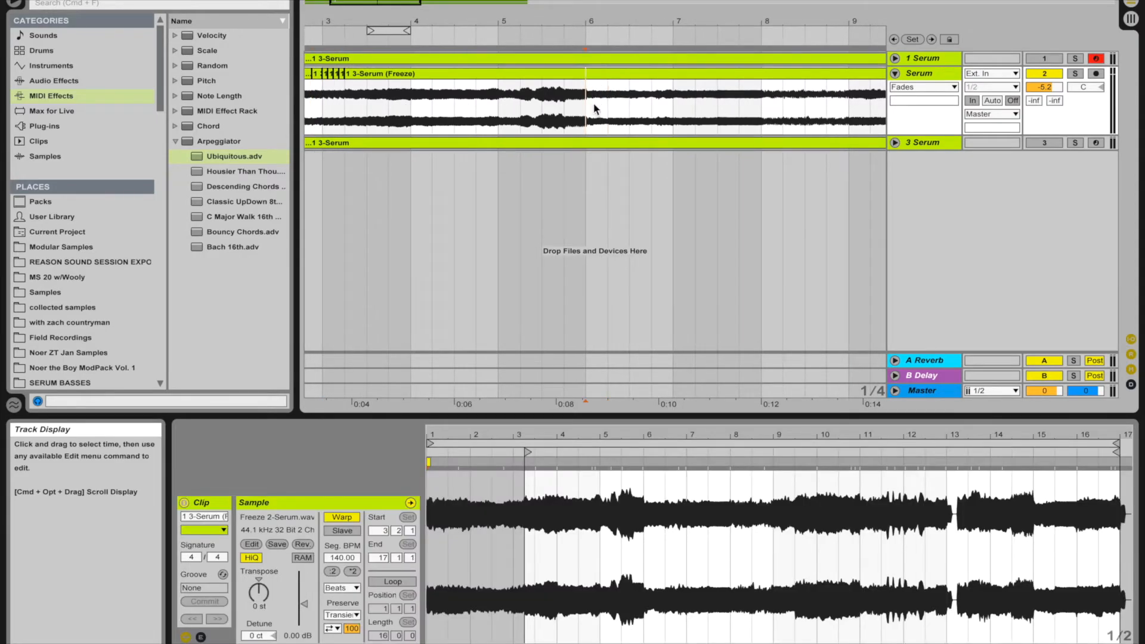
scroll(620, 102, right, 2)
key(space)
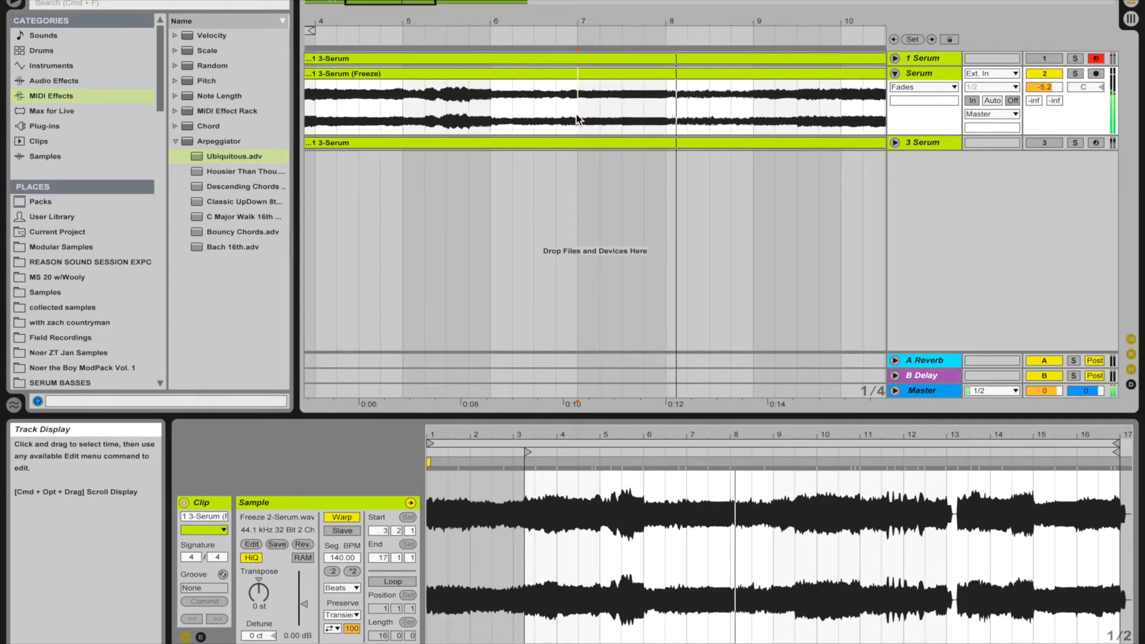
scroll(672, 103, right, 2)
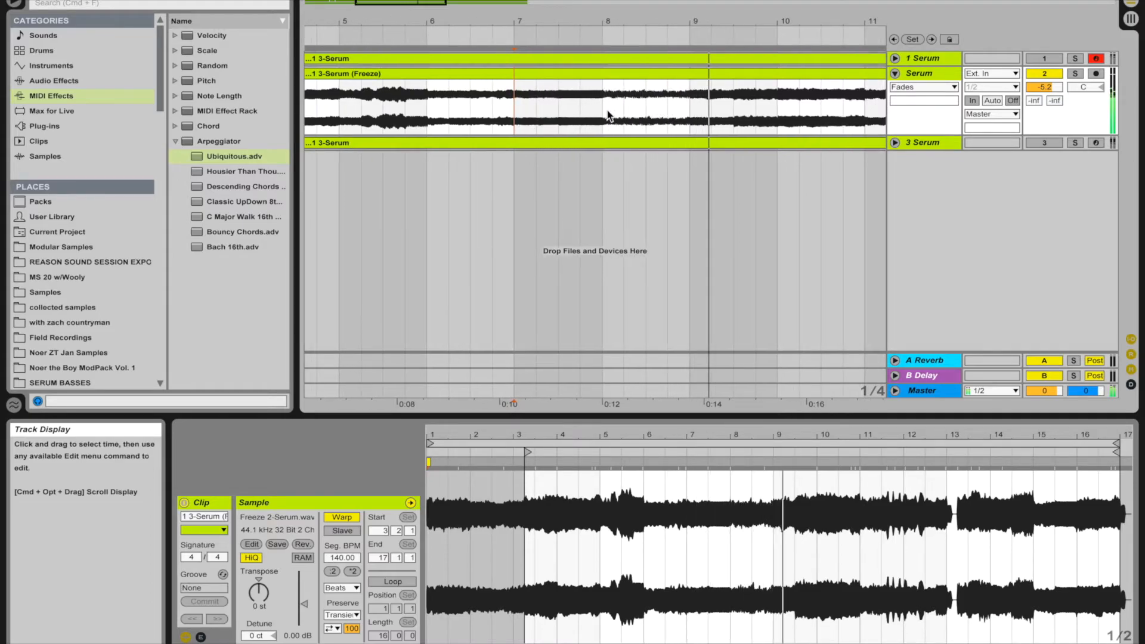
Step: Split the flattened Serum audio at bars 8 and 9
scroll(608, 115, right, 2)
key(super+e)
click(575, 108)
key(super+e)
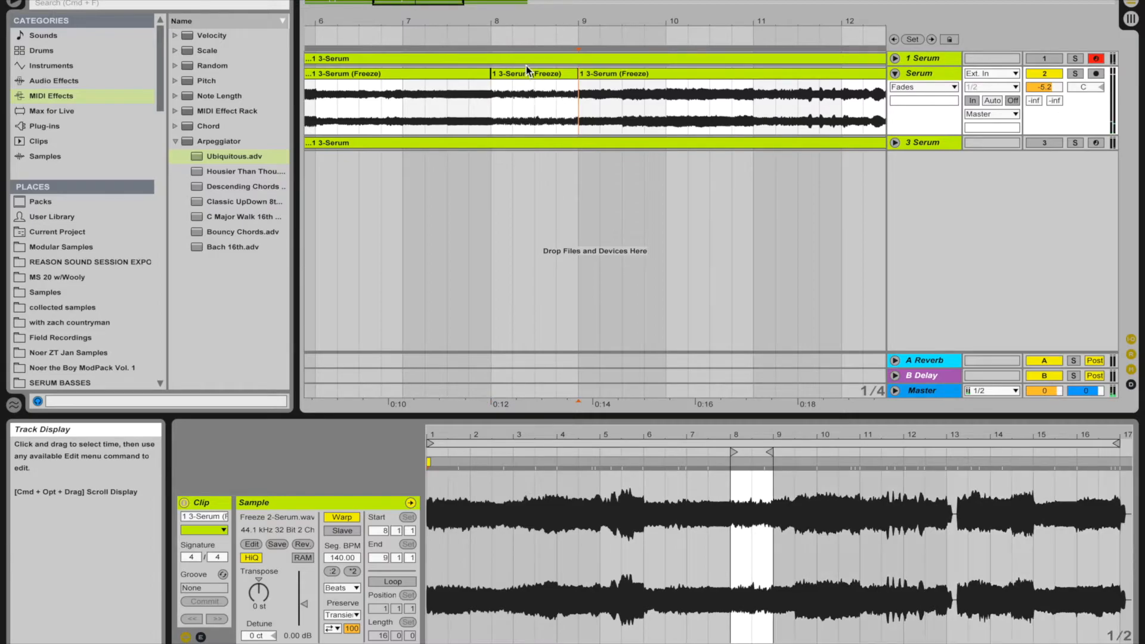
Step: Consolidate the bar 8 slice into its own sample, reverse it and play the result
click(524, 74)
key(super+j)
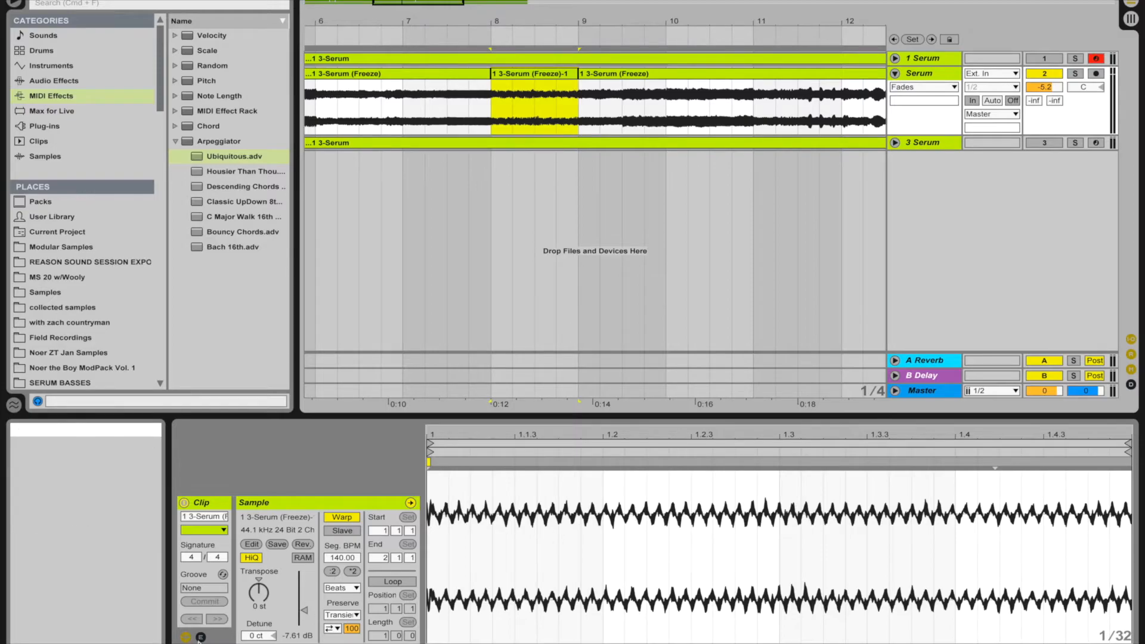
click(310, 544)
key(space)
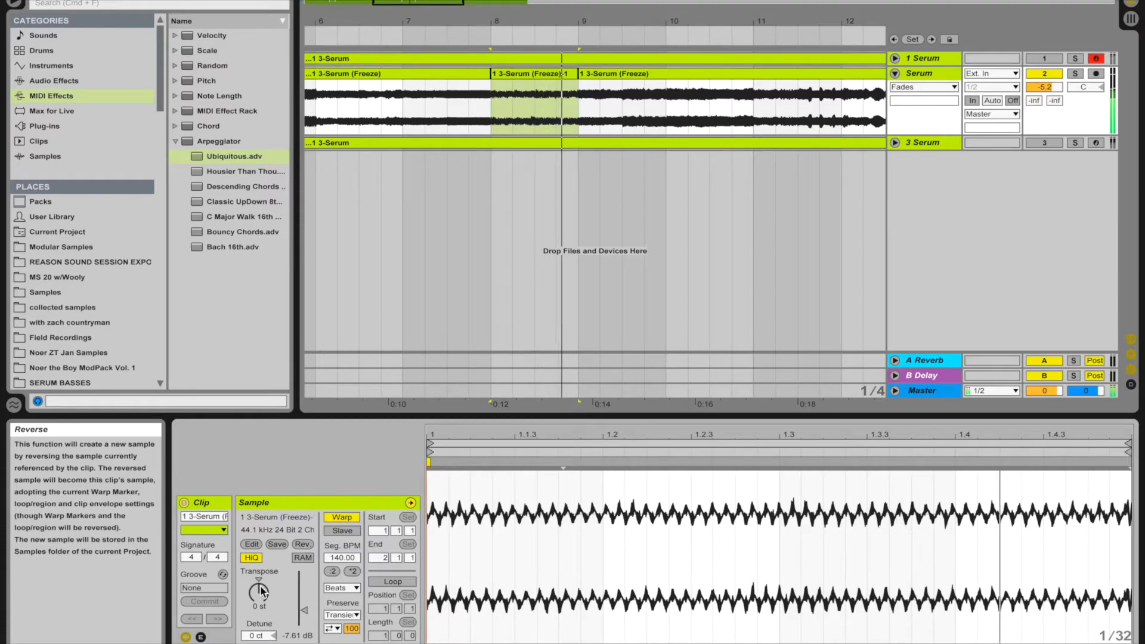
Step: Raise the reversed bar 8 slice's segment tempo to 560 BPM, switch its warp mode to Texture and play it
click(353, 572)
click(353, 573)
click(332, 571)
click(353, 572)
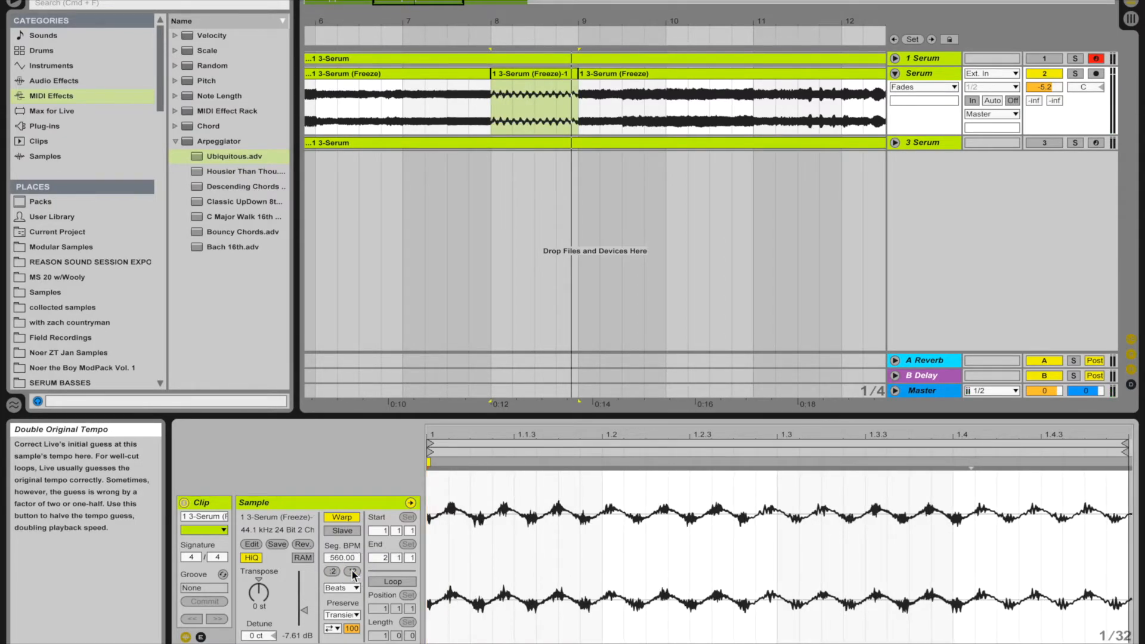
click(342, 588)
click(345, 611)
key(space)
key(space)
Step: Transpose the bar 8 slice up 12 semitones and set its grain size to 69.29 and flux to 92.97
drag(343, 613, 343, 519)
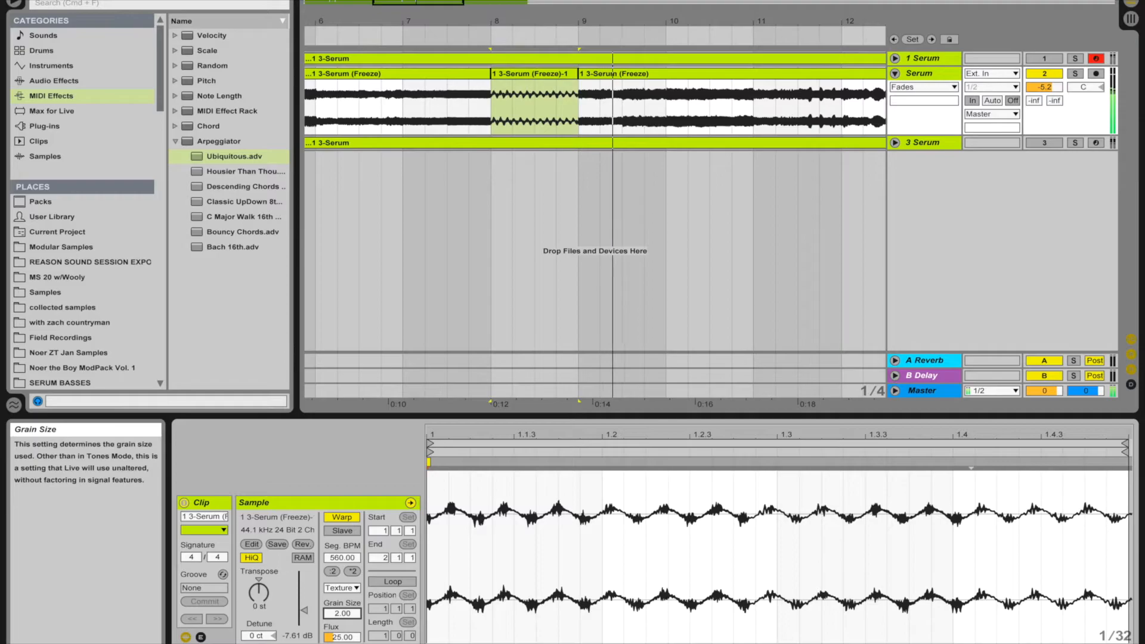
drag(343, 637, 343, 567)
drag(340, 613, 340, 614)
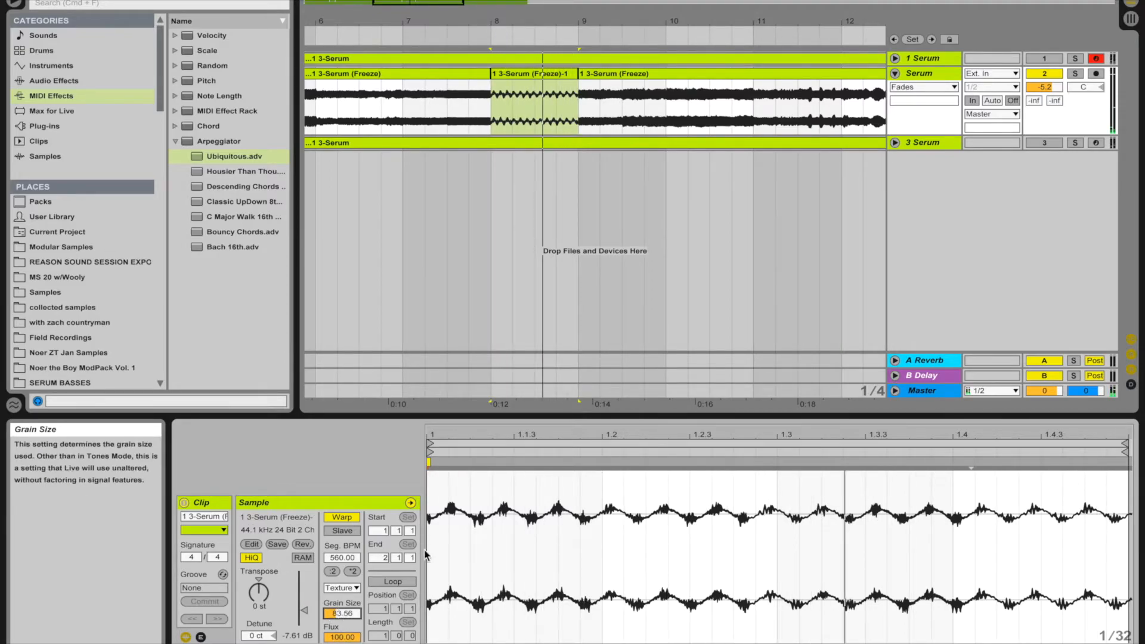
click(342, 637)
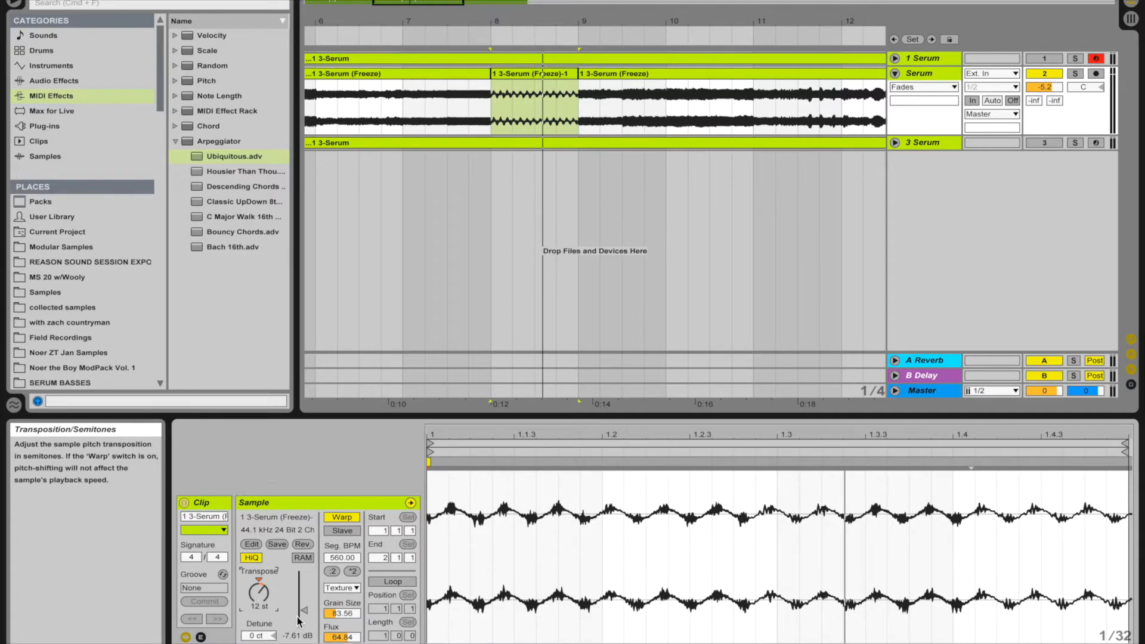
drag(342, 613, 342, 584)
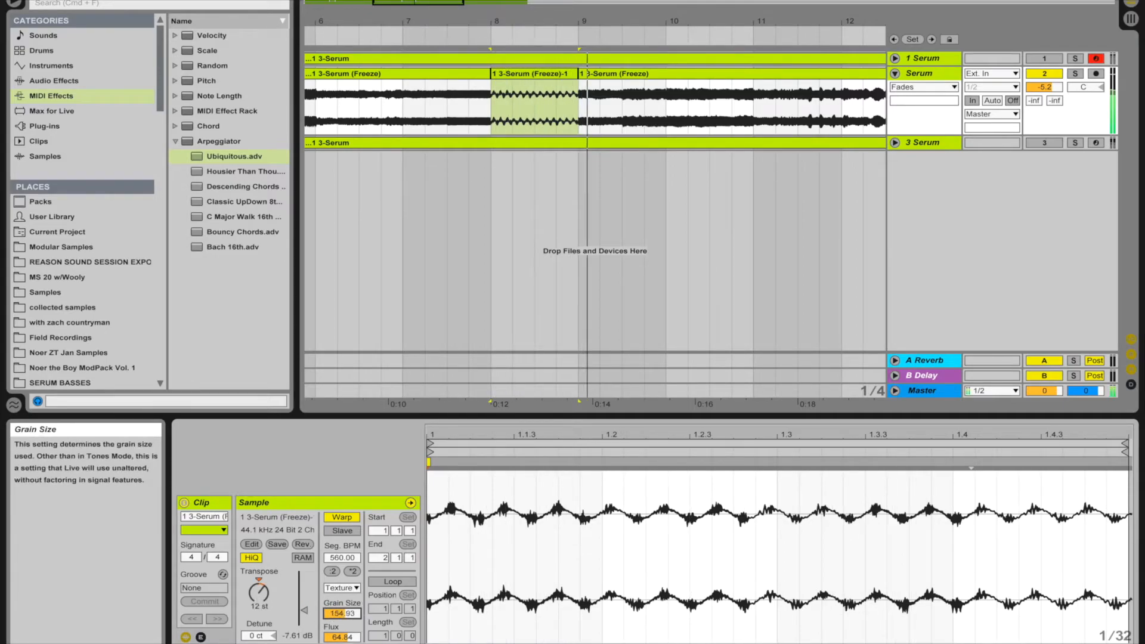
drag(342, 636, 342, 593)
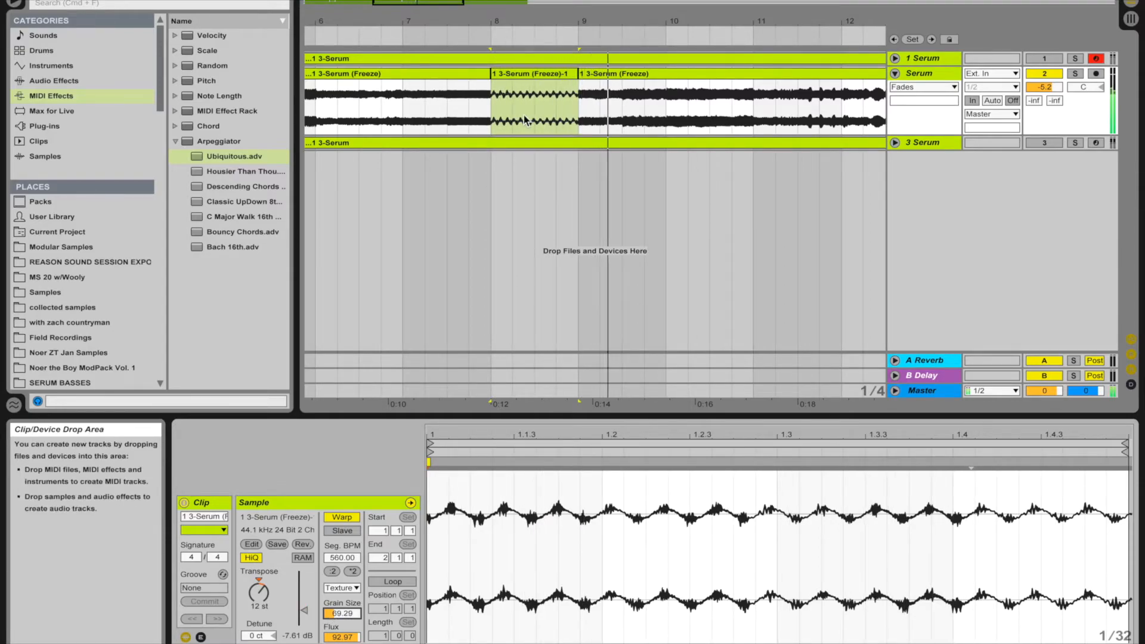
Step: Draw a transposition modulation envelope on the bar 8 slice that falls to -12 st at its end, and play from bar 7
click(524, 74)
click(201, 636)
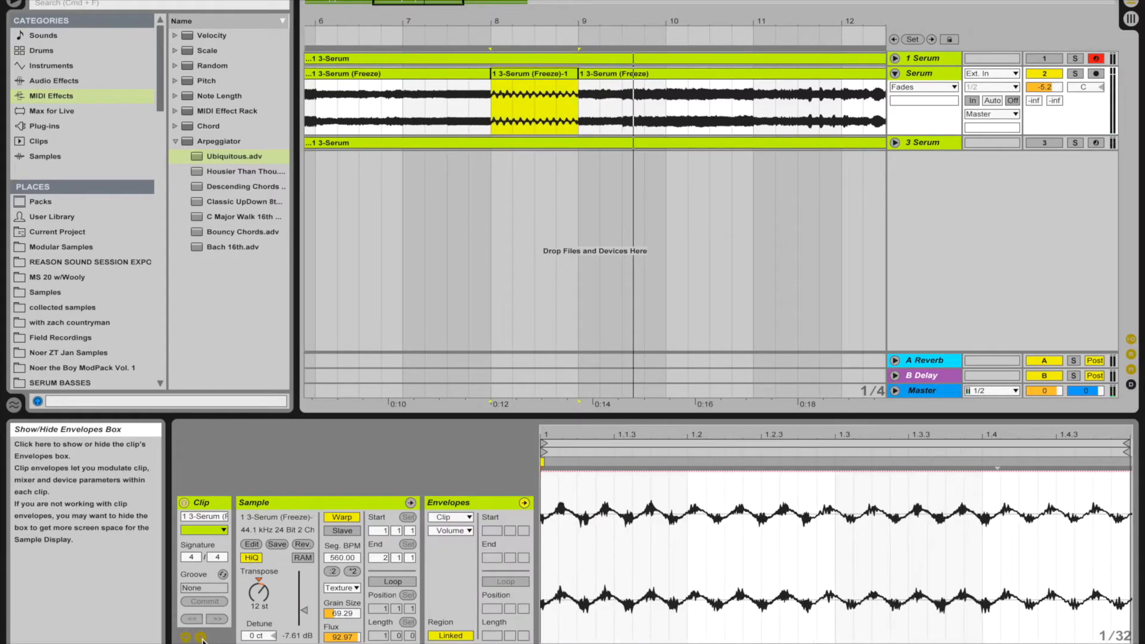
click(446, 531)
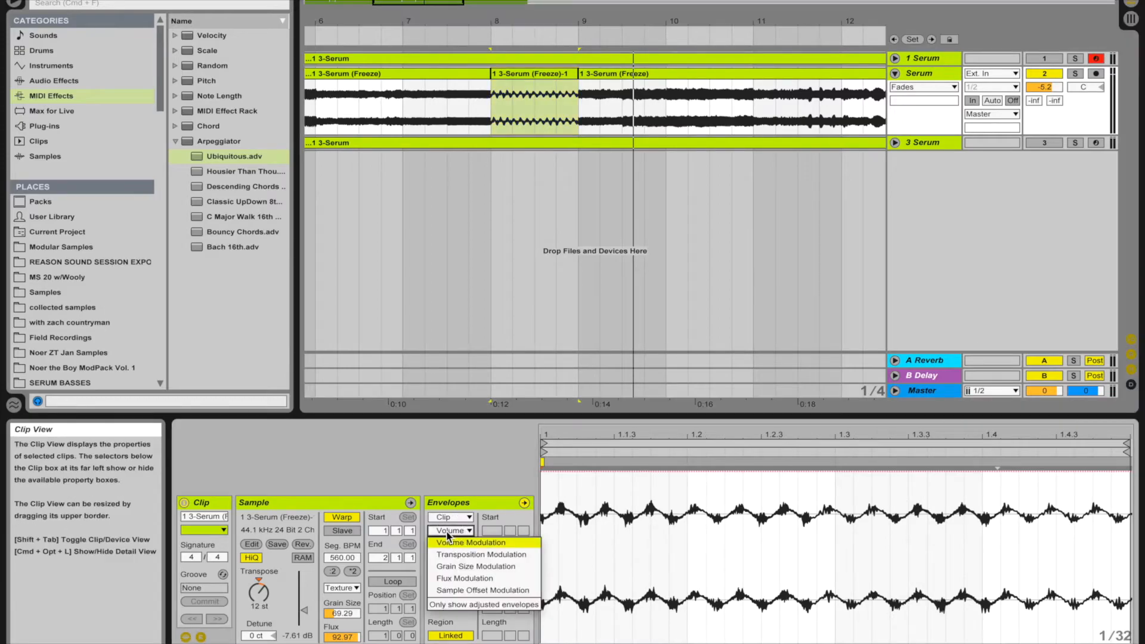
click(453, 555)
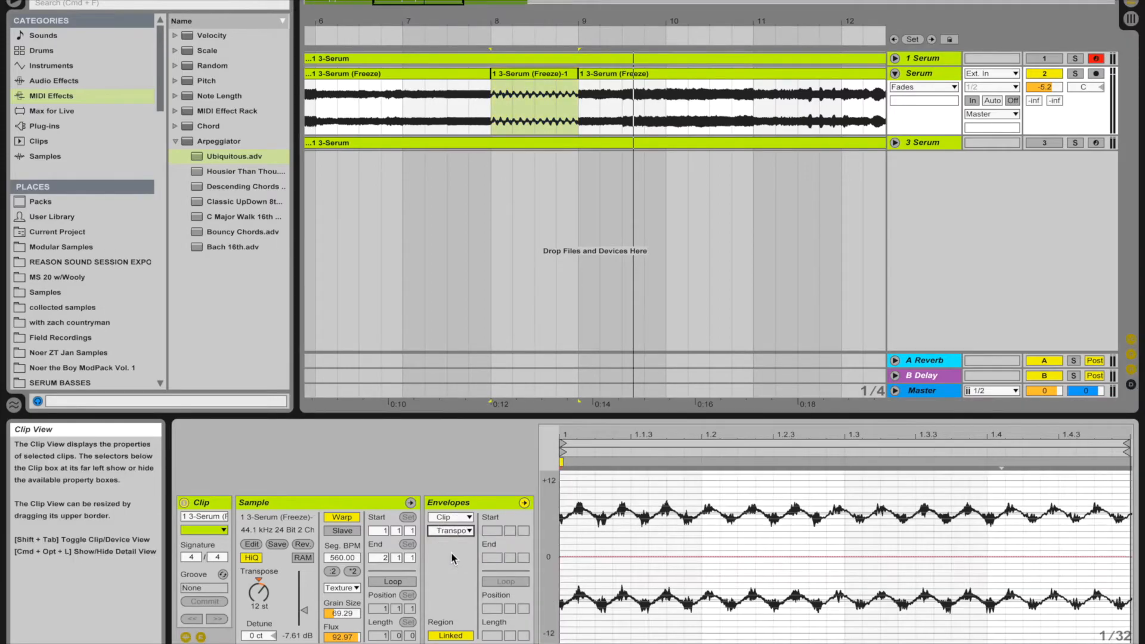
click(562, 557)
drag(590, 556, 1056, 537)
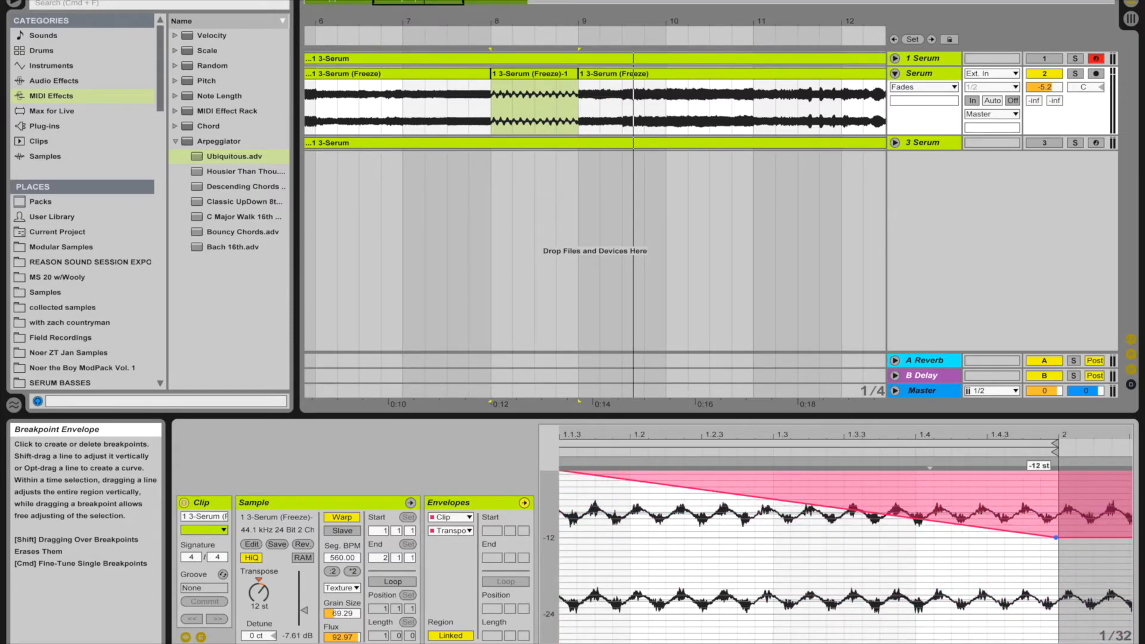
click(399, 92)
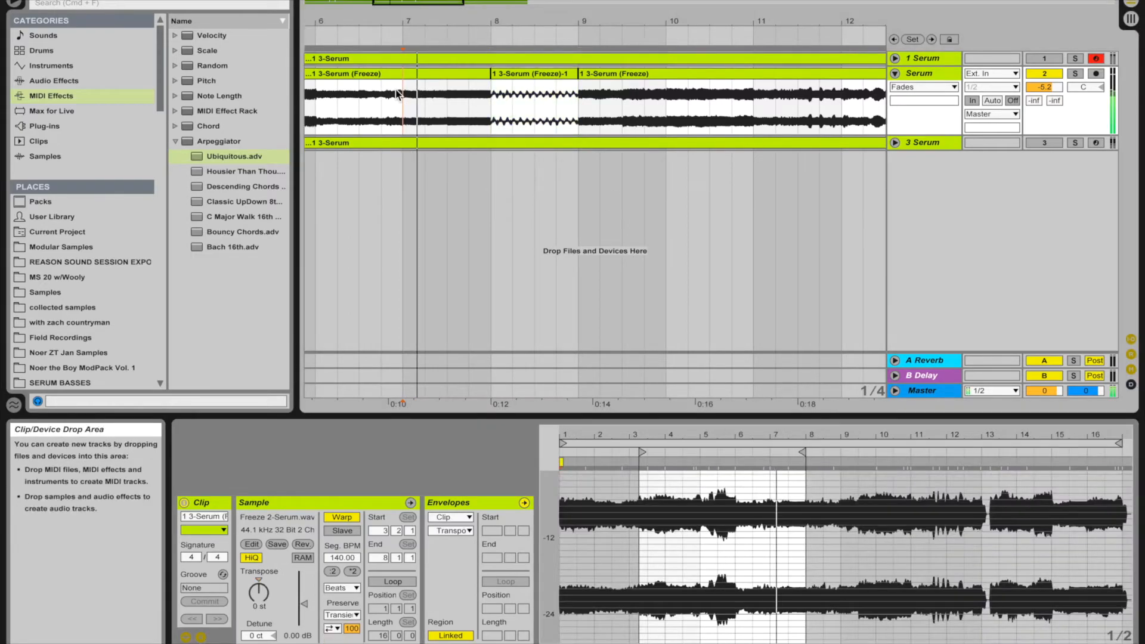
Step: Bend the bar 8 slice's transposition ramp into a curve that drops mostly near the end, and listen from bar 7
click(524, 74)
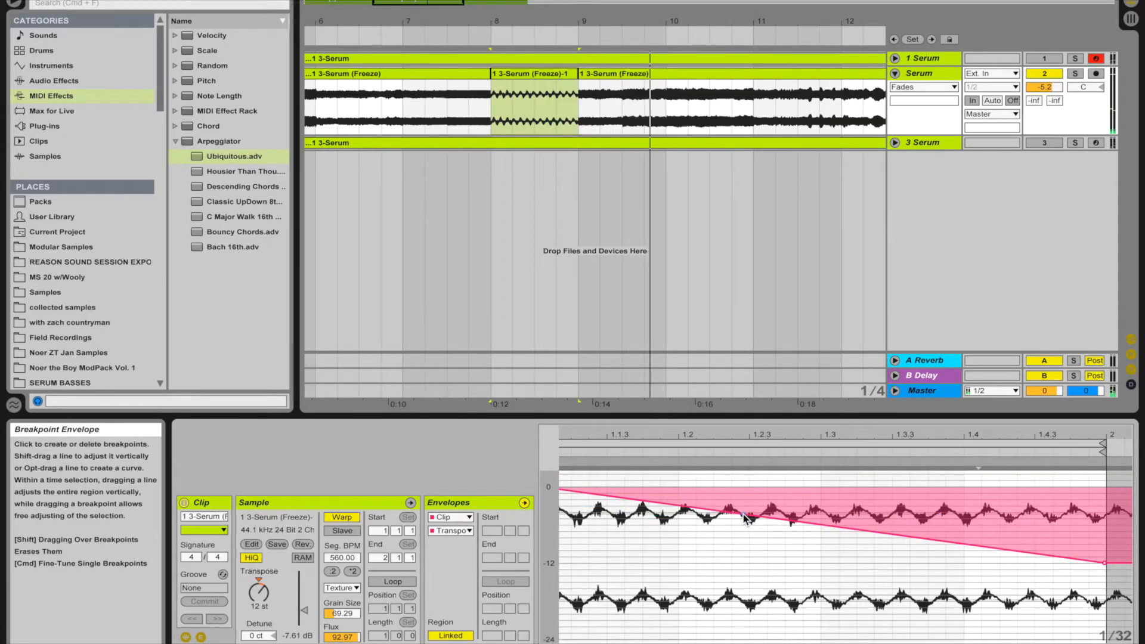
drag(770, 523, 769, 492)
click(417, 102)
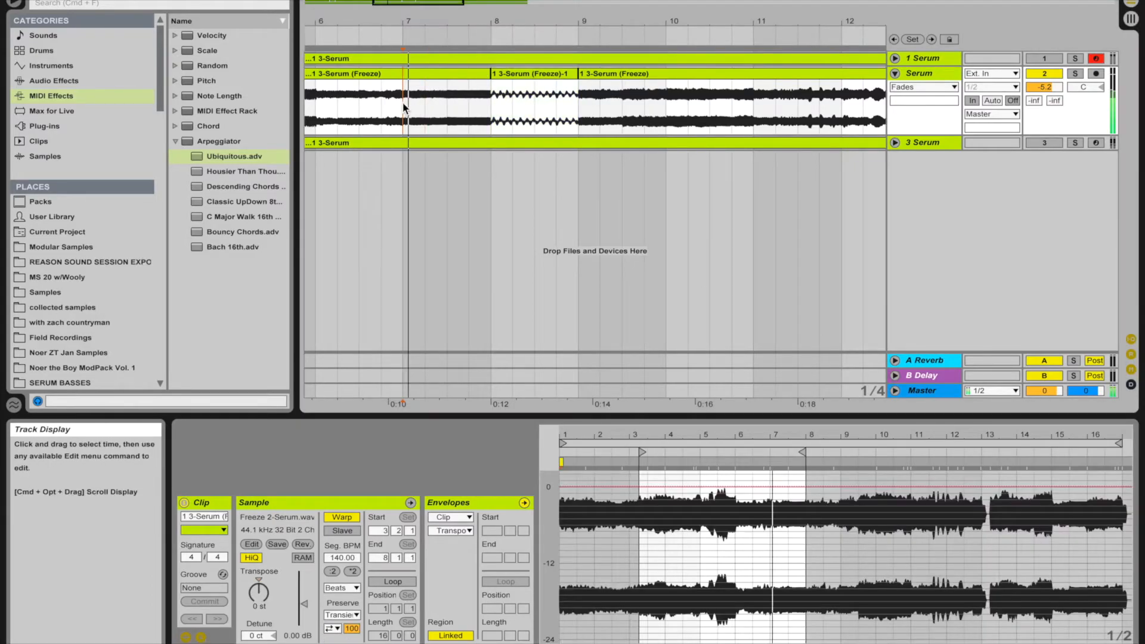
click(529, 76)
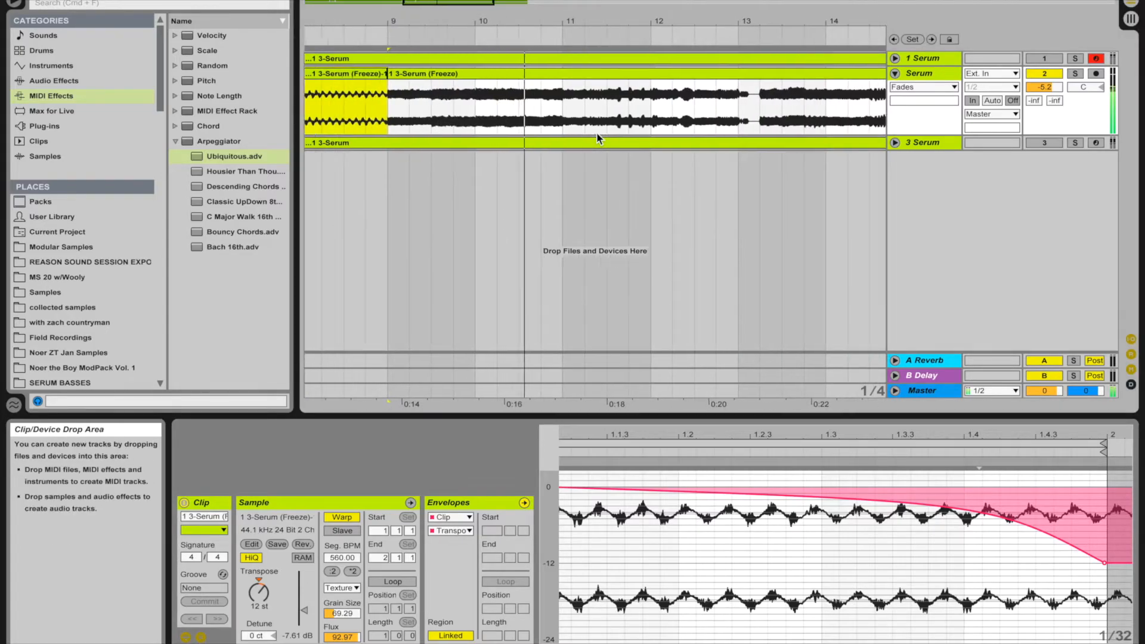
Step: Duplicate the first half of bar 10 onto its second half and transpose the copy up 12 semitones
click(445, 112)
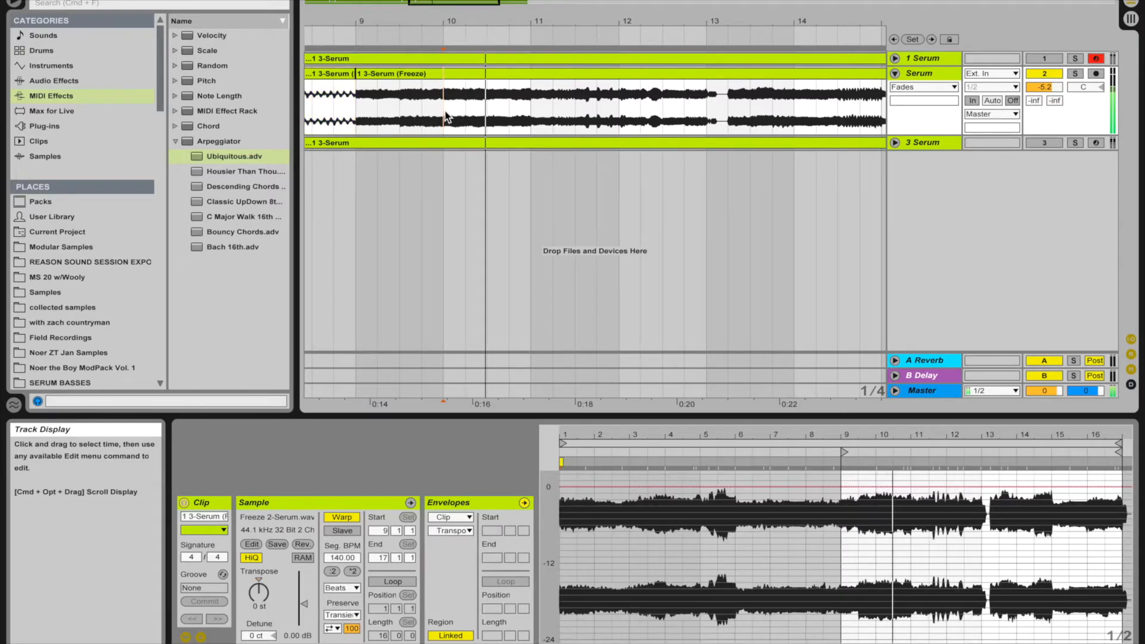
drag(444, 111, 484, 110)
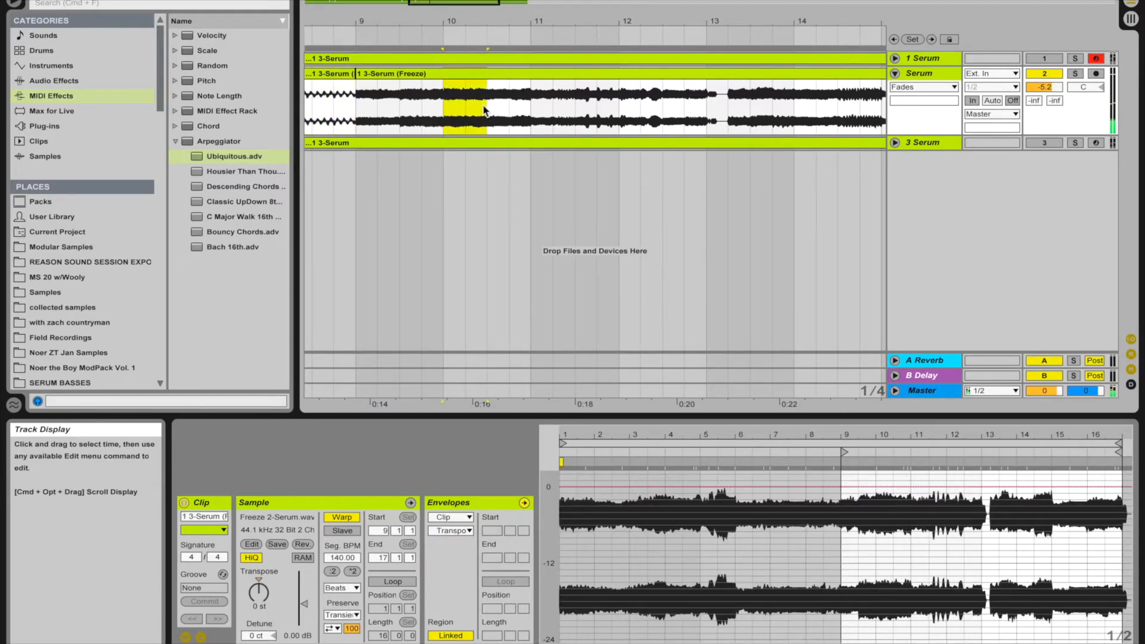
key(super+d)
double_click(502, 77)
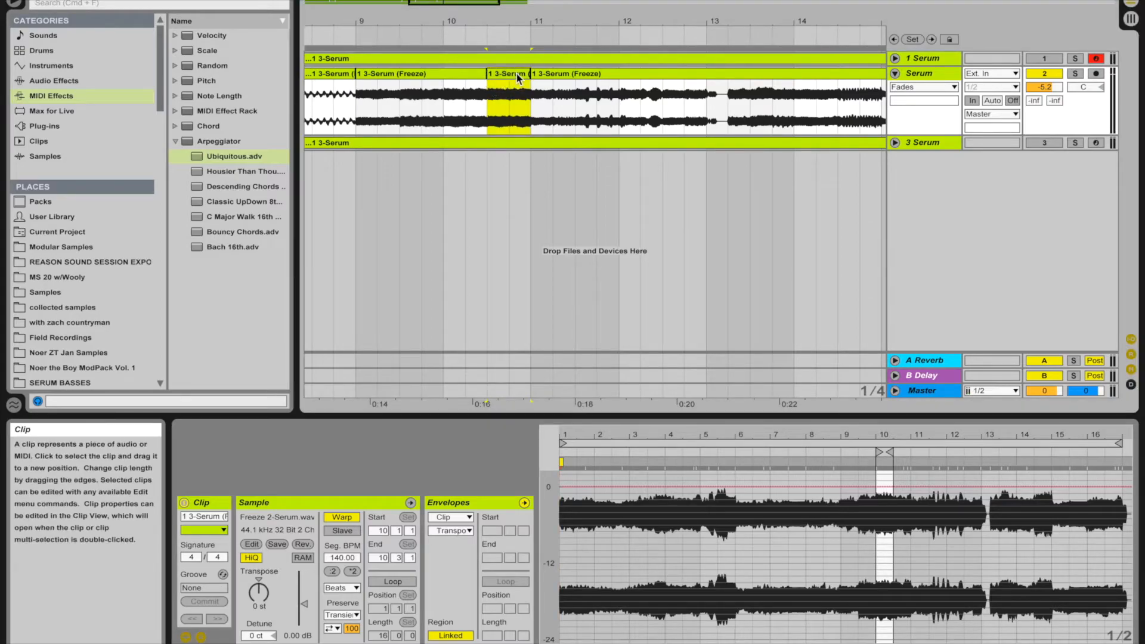
click(266, 605)
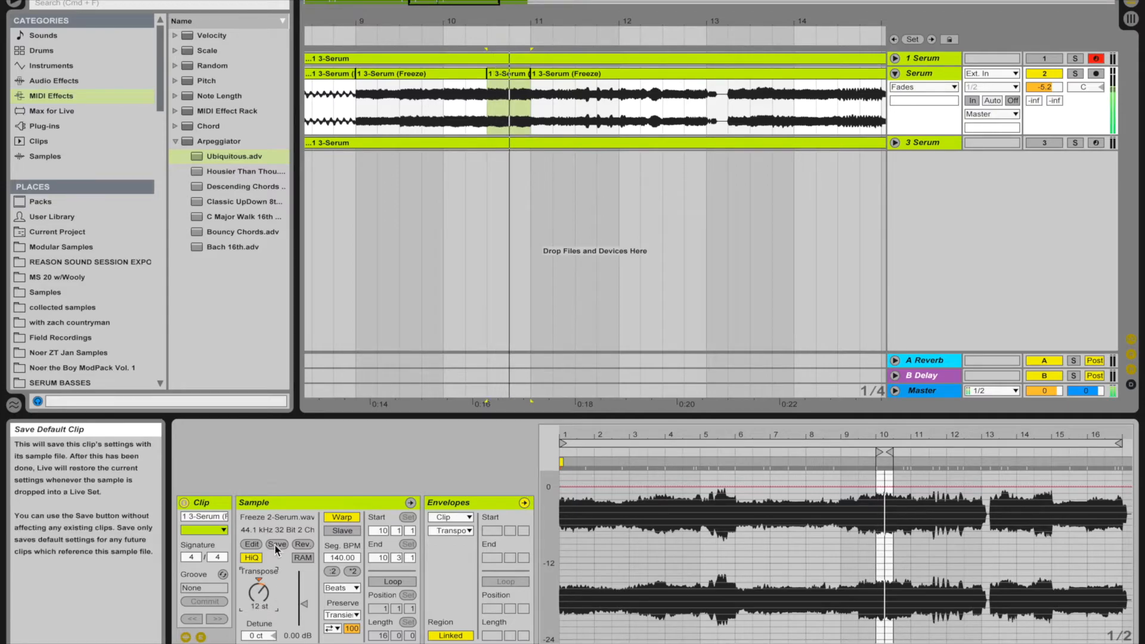
Step: Try the duplicated bar 10 slice with Beats warping that preserves 1/8 divisions
click(341, 588)
click(335, 599)
click(341, 614)
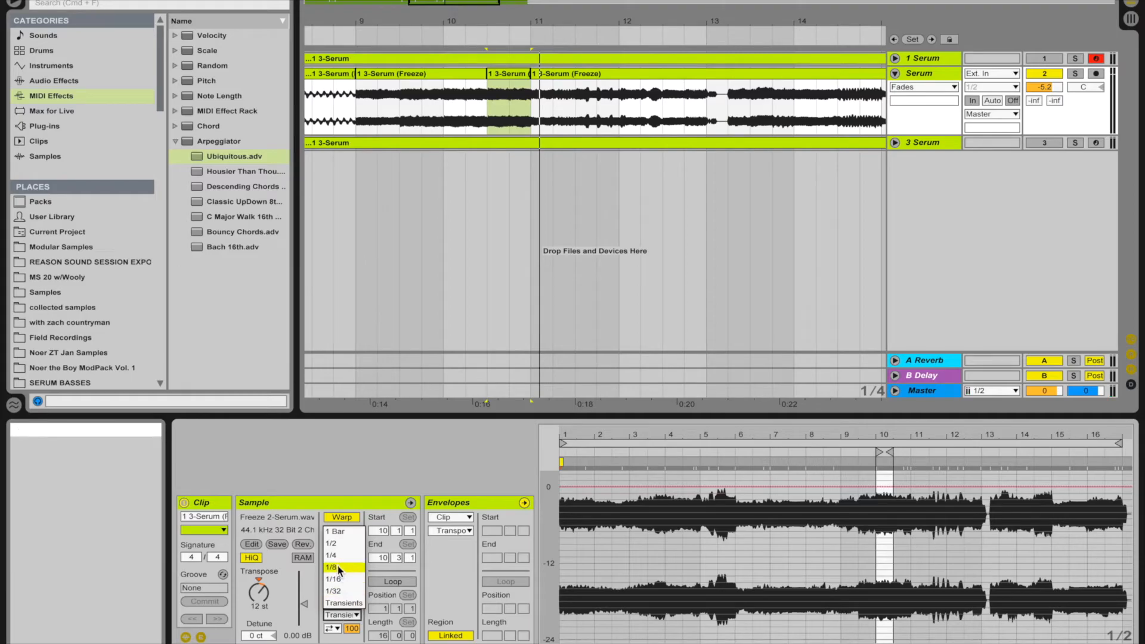
click(337, 566)
key(space)
click(342, 614)
click(345, 567)
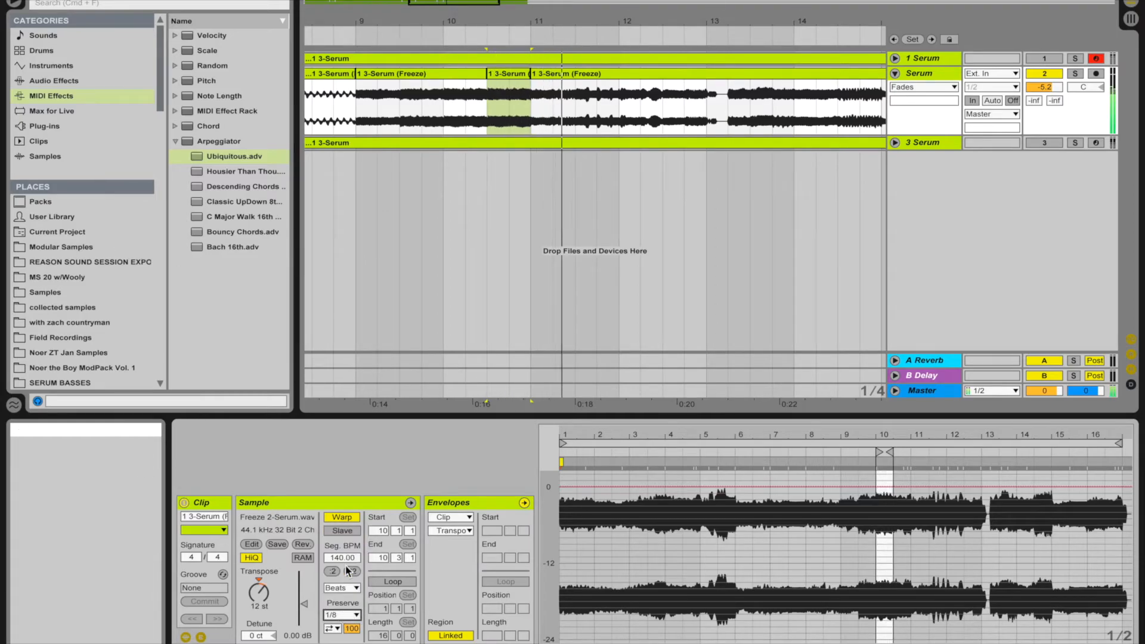
Step: Audition the duplicated bar 10 slice with Complex warping and a transposition of 48 semitones
click(341, 587)
click(336, 625)
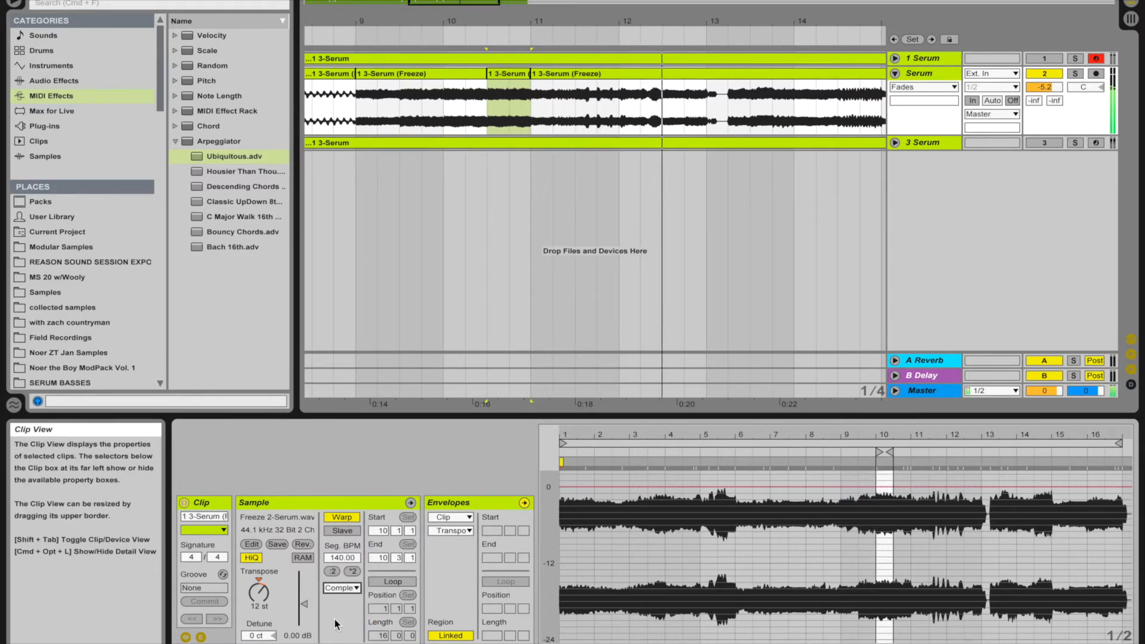
drag(265, 607, 265, 573)
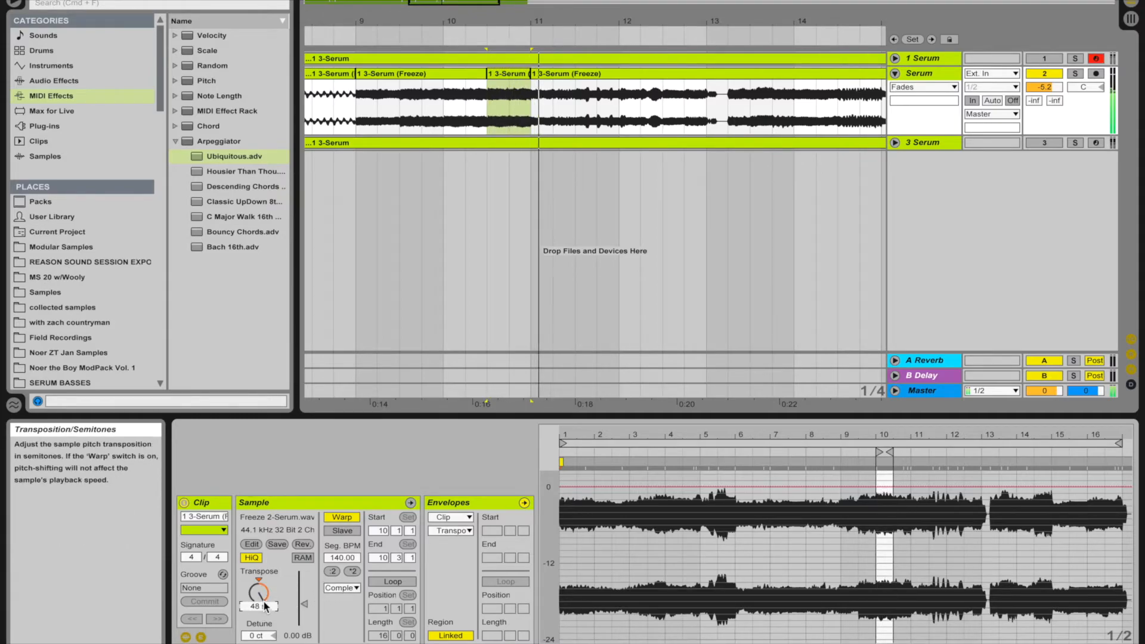
Step: Return the duplicated bar 10 slice to Beats warping with Transients preserved
click(341, 587)
click(334, 604)
click(335, 588)
click(335, 601)
click(339, 615)
click(337, 612)
click(337, 614)
click(339, 599)
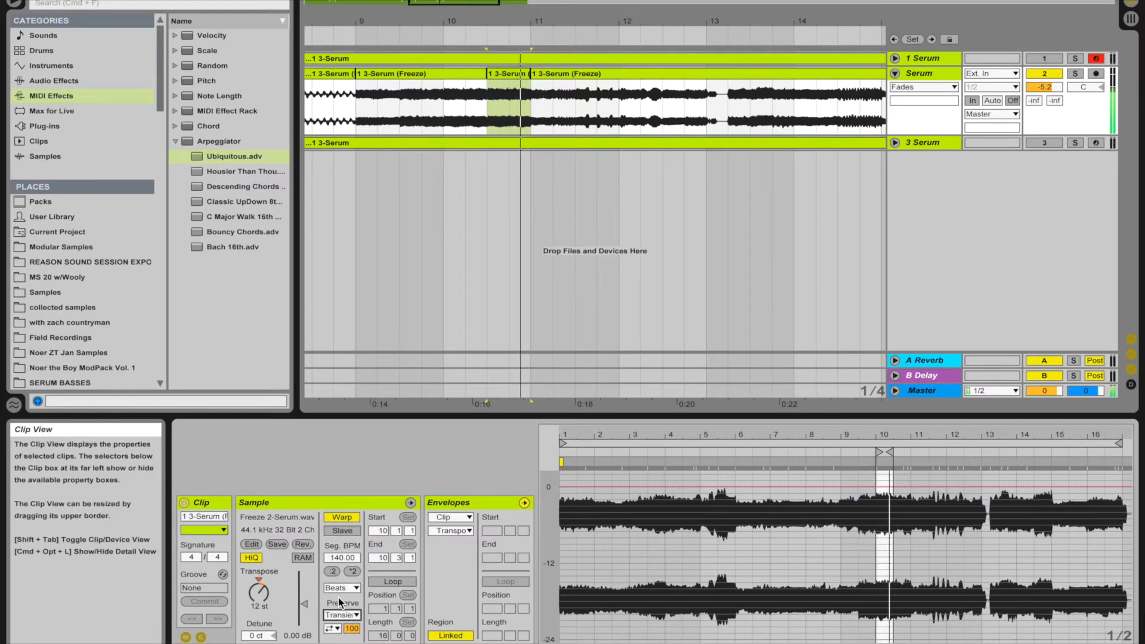
Step: Audition the duplicated bar 10 slice at 24 and -12 semitones, and set its transposition to 6 semitones
key(Down)
click(261, 604)
key(Down)
click(261, 605)
drag(261, 603, 261, 591)
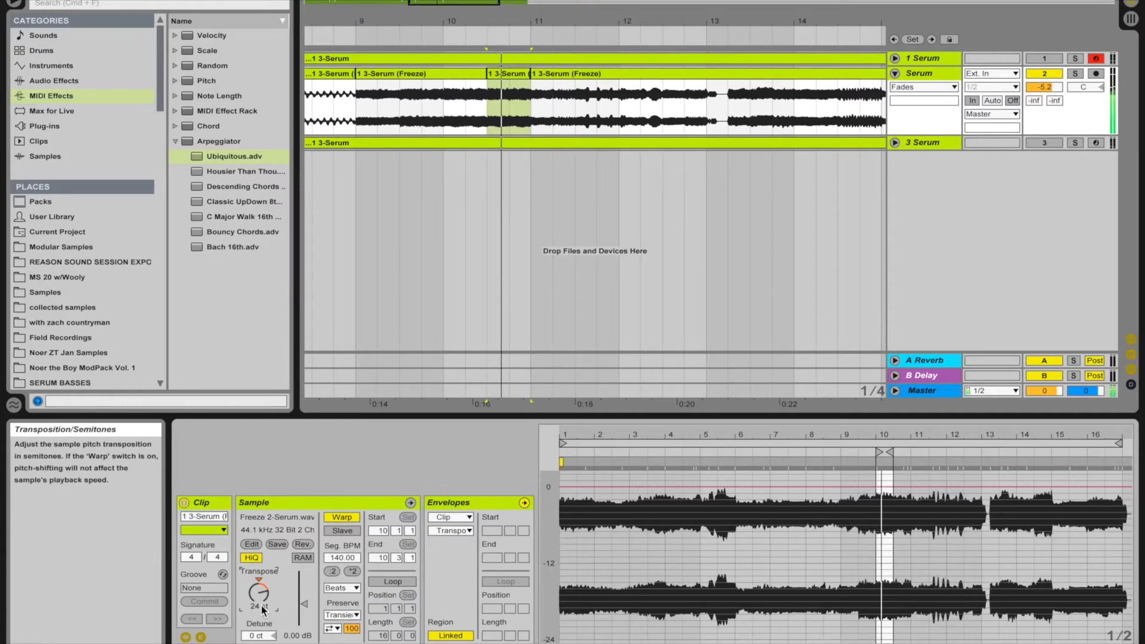
key(space)
key(space)
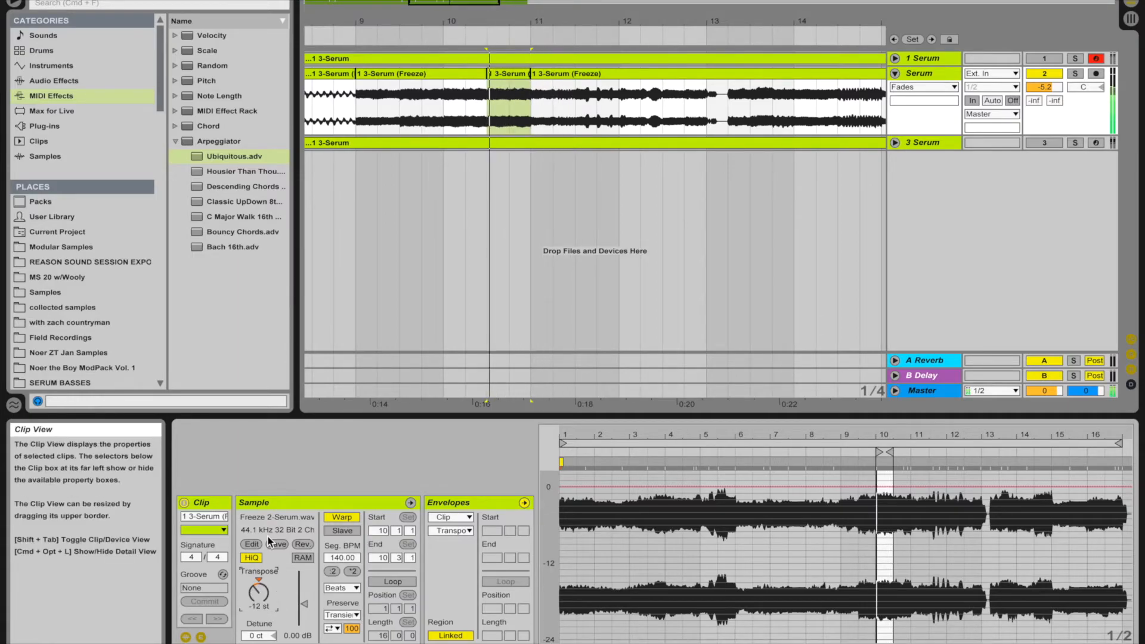
mouse_move(265, 598)
mouse_down()
mouse_move(265, 632)
mouse_move(264, 581)
mouse_up()
key(space)
key(space)
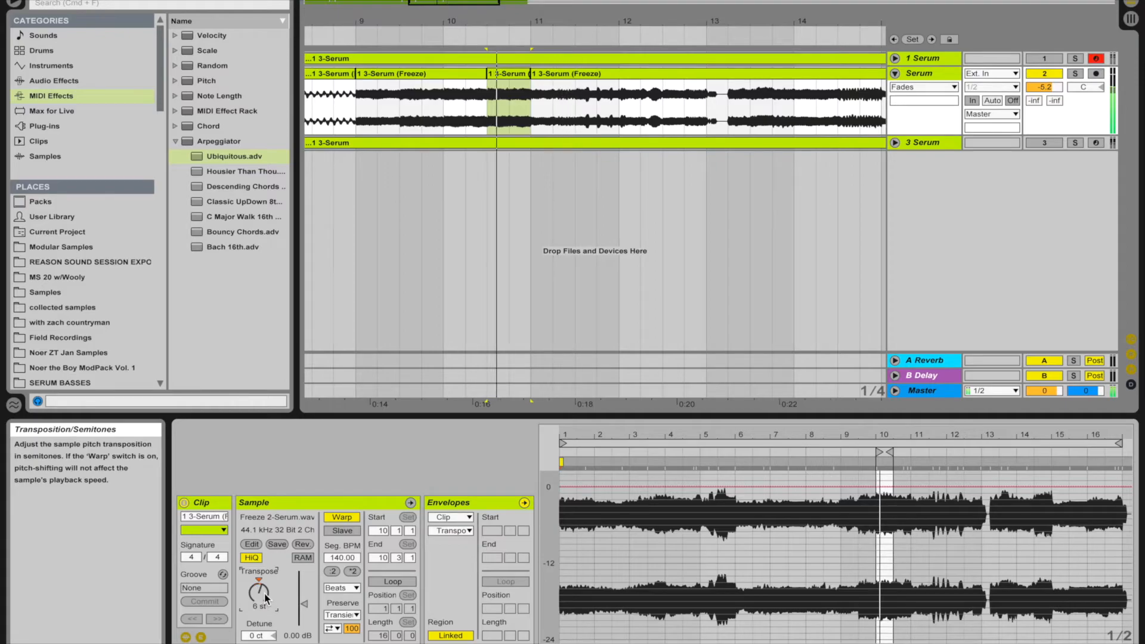
Step: Set the duplicated bar 10 slice's warp mode to Complex and listen to the passage
click(341, 588)
click(340, 638)
click(338, 588)
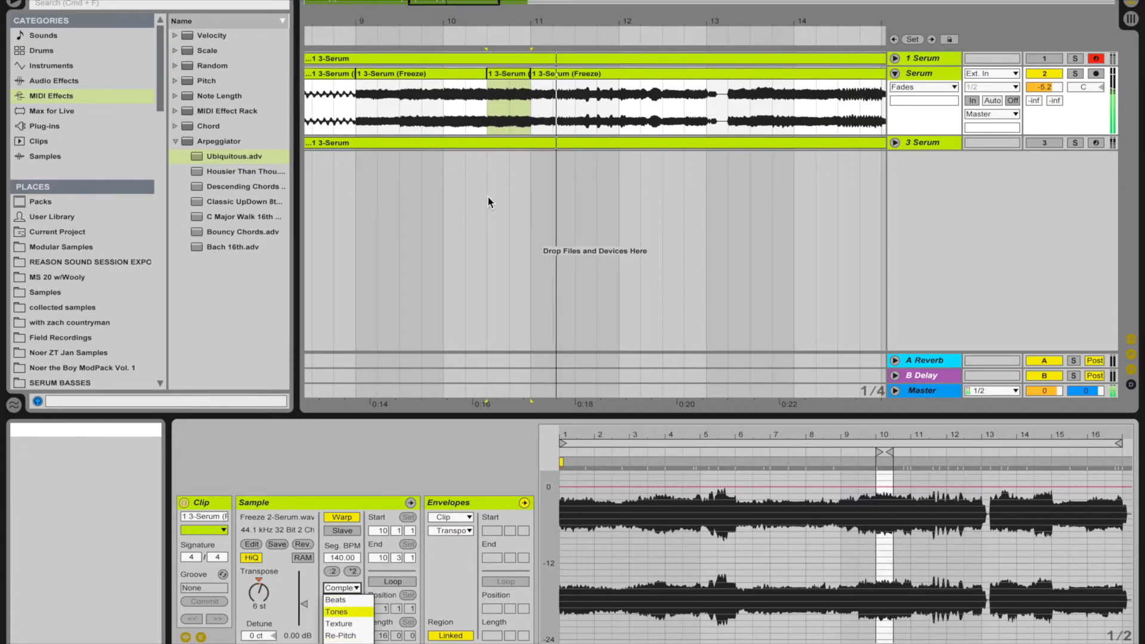
click(449, 107)
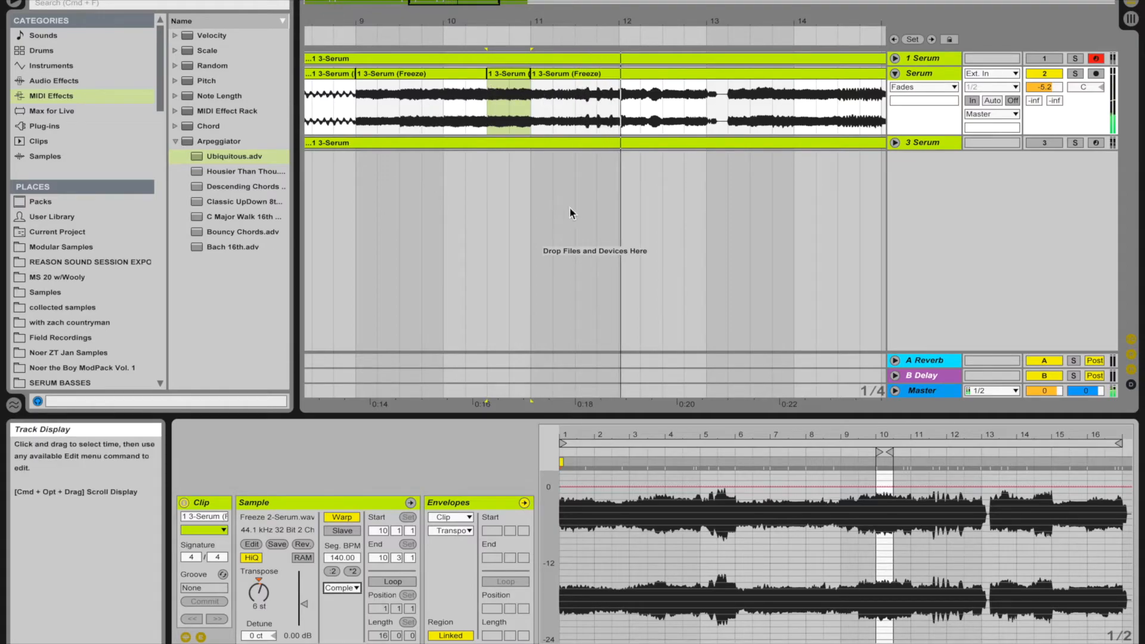
Step: Split the flattened Serum audio at beat 16.3 and reverse the final half-bar slice
mouse_move(445, 5)
mouse_down()
mouse_move(332, 29)
mouse_move(431, 5)
mouse_up()
scroll(676, 152, right, 4)
scroll(676, 152, right, 3)
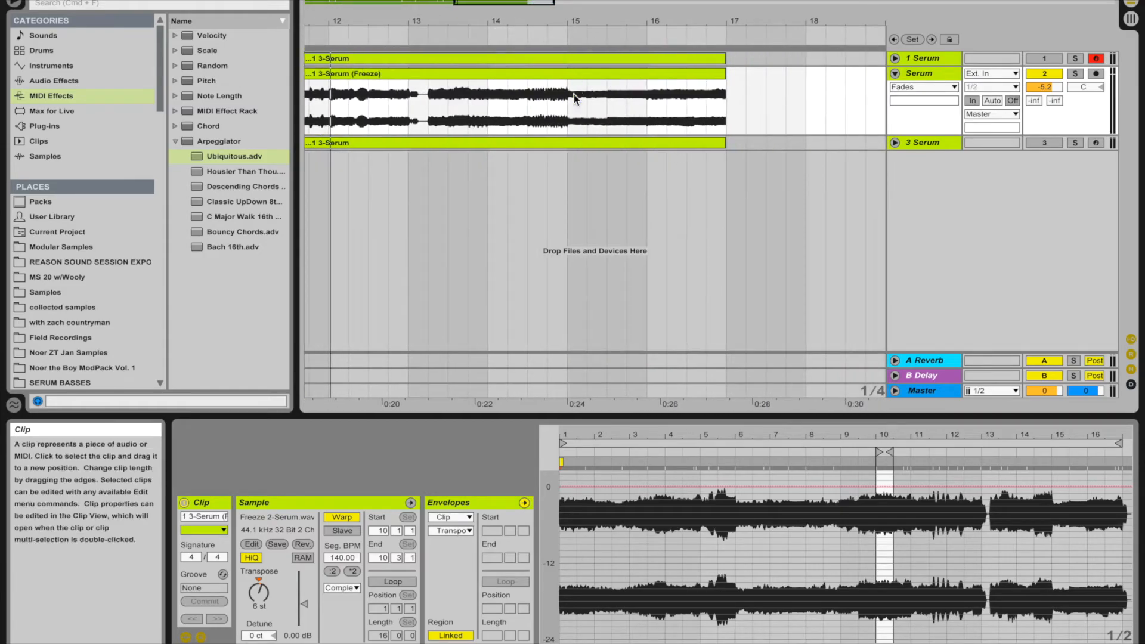
click(566, 118)
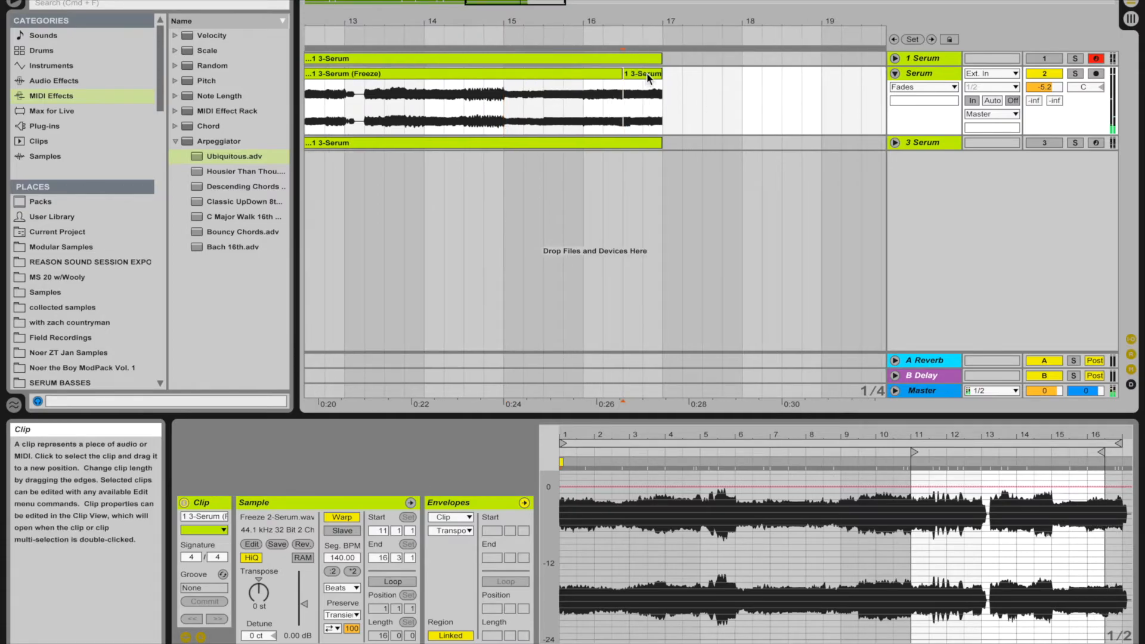
click(643, 75)
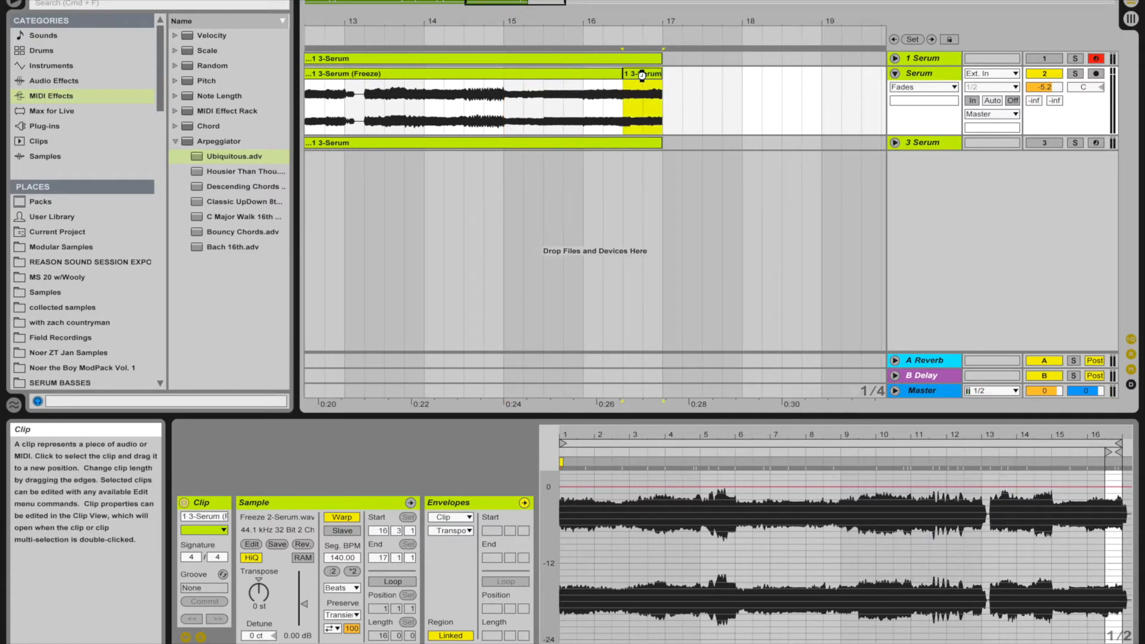
click(300, 544)
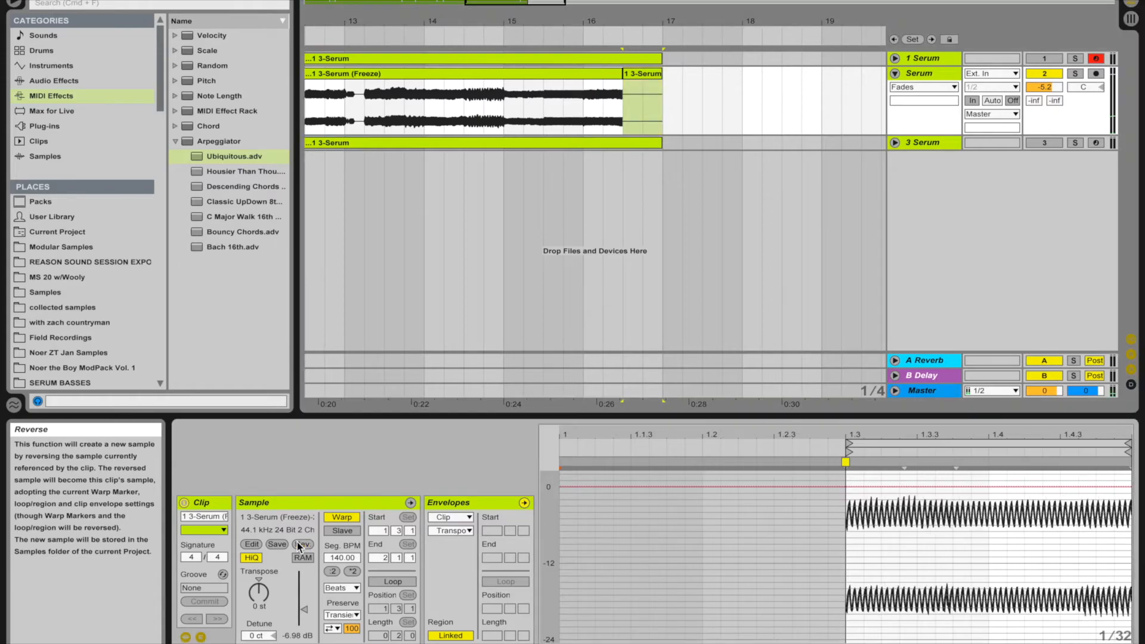
Step: Try the reversed final slice transposed up 24 semitones
key(space)
mouse_move(259, 592)
mouse_down()
mouse_move(259, 608)
mouse_move(262, 573)
mouse_move(262, 583)
mouse_up()
key(space)
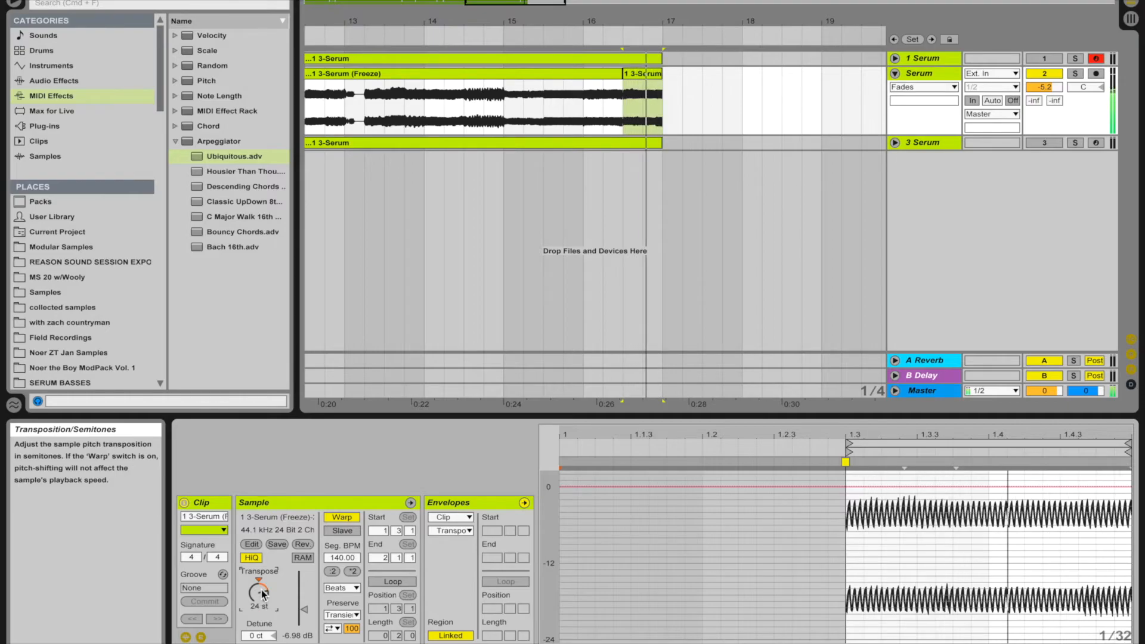
Step: Set the reversed final slice to Complex warping, 0 semitones of transposition and a segment tempo of 35 BPM
click(341, 588)
click(340, 642)
drag(261, 590, 260, 601)
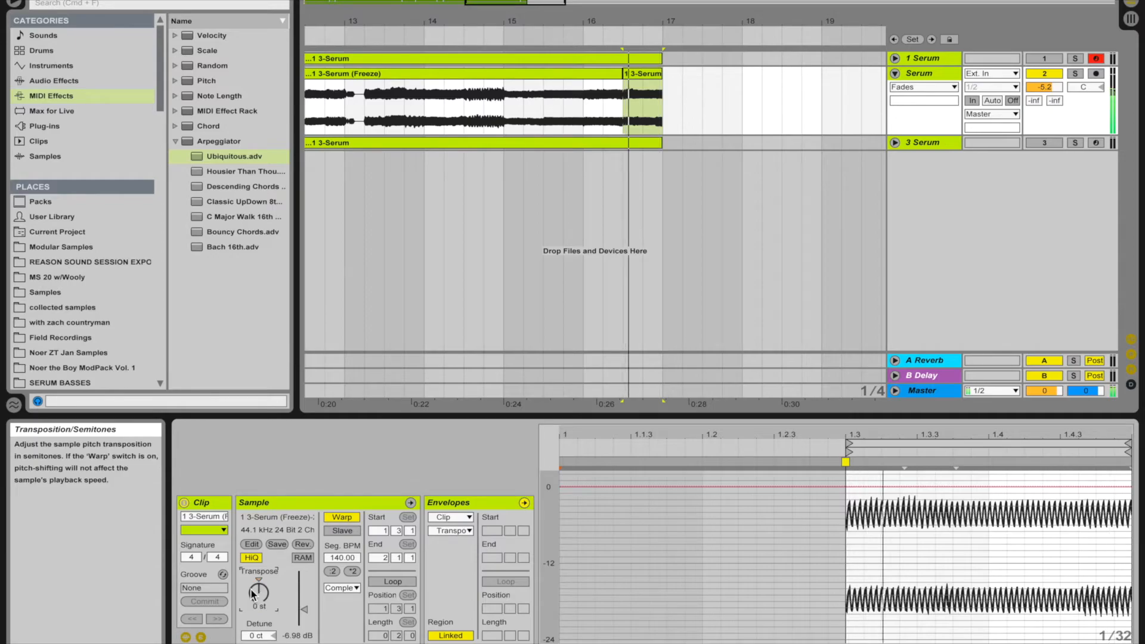
double_click(331, 571)
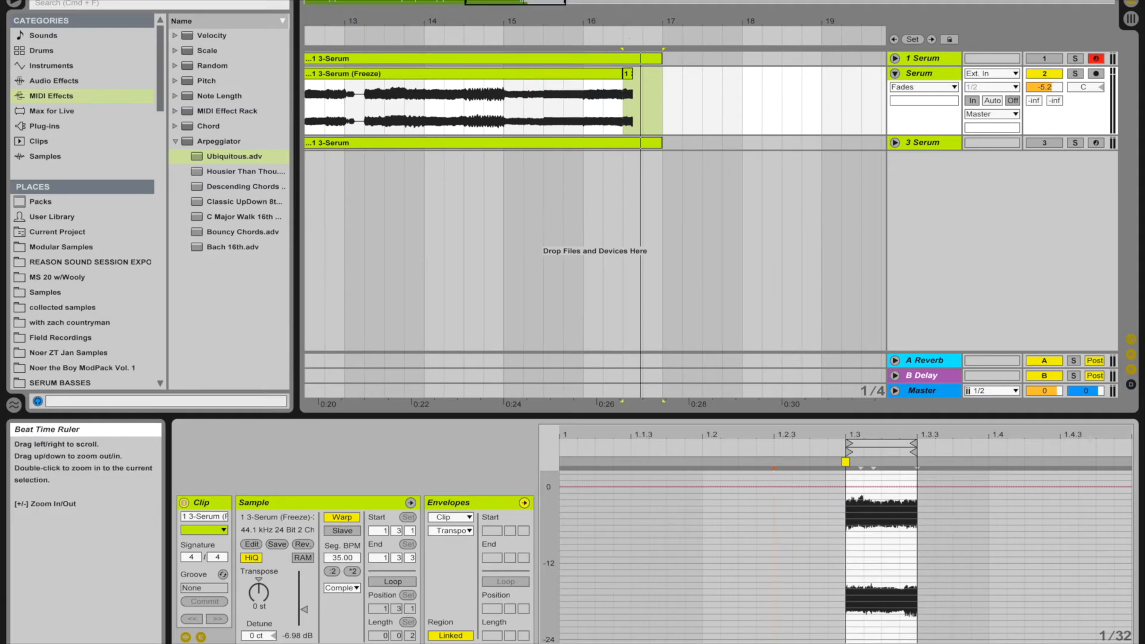
Step: Paste overlapping copies of the reversed final slice up to beat 16.4 and duplicate the group through to bar 17
drag(636, 13, 636, 18)
click(594, 74)
key(super+c)
click(608, 110)
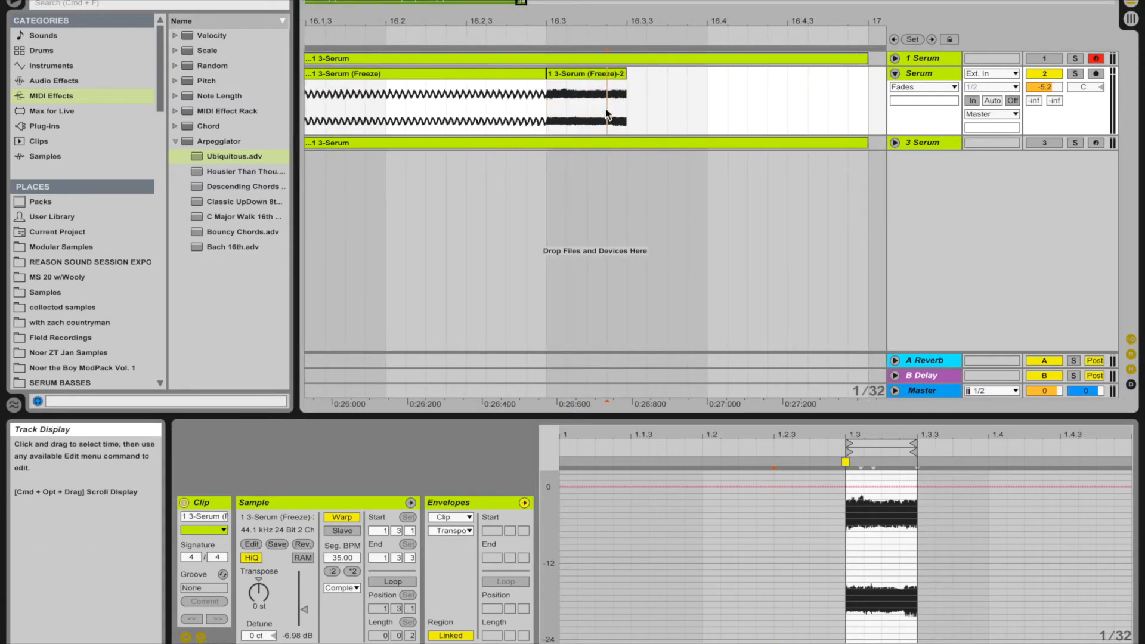
key(super+v)
click(670, 112)
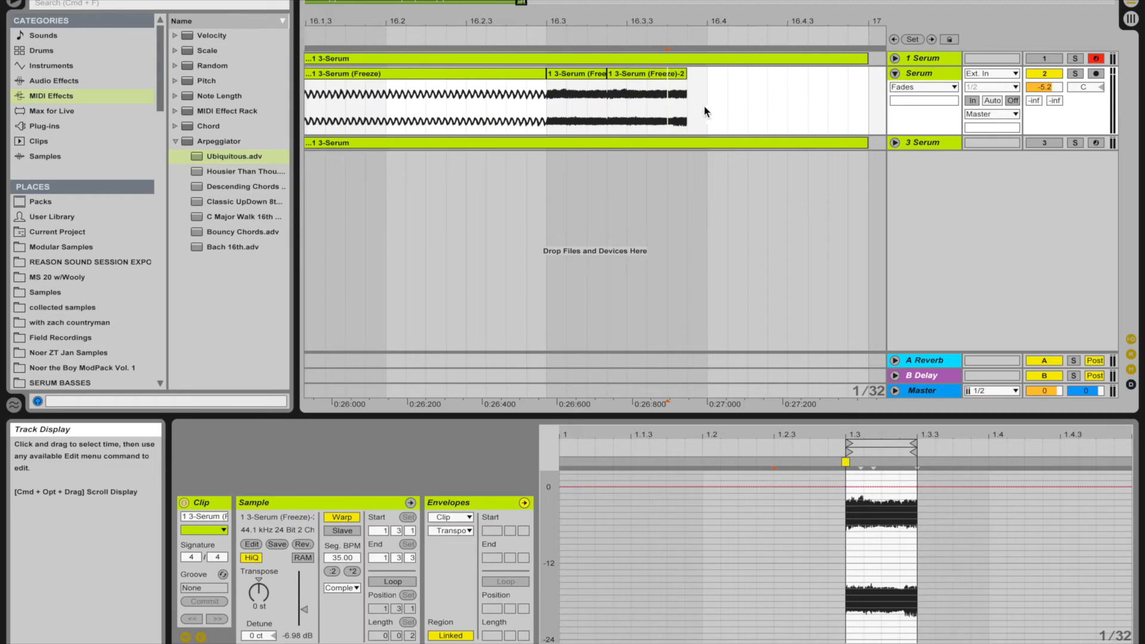
key(super+v)
drag(541, 116, 708, 116)
key(super+d)
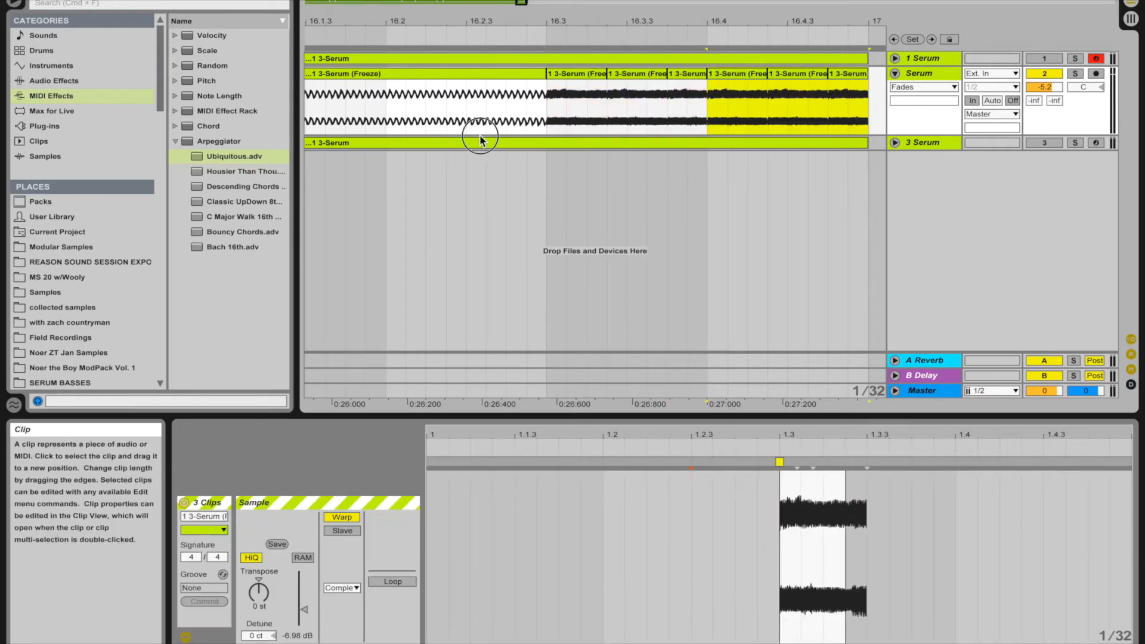
Step: Listen to the stuttered ending of the flattened Serum audio from the passage before beat 16.3
click(480, 138)
key(space)
click(499, 114)
key(space)
key(space)
scroll(500, 113, right, 1)
drag(671, 25, 657, 2)
key(space)
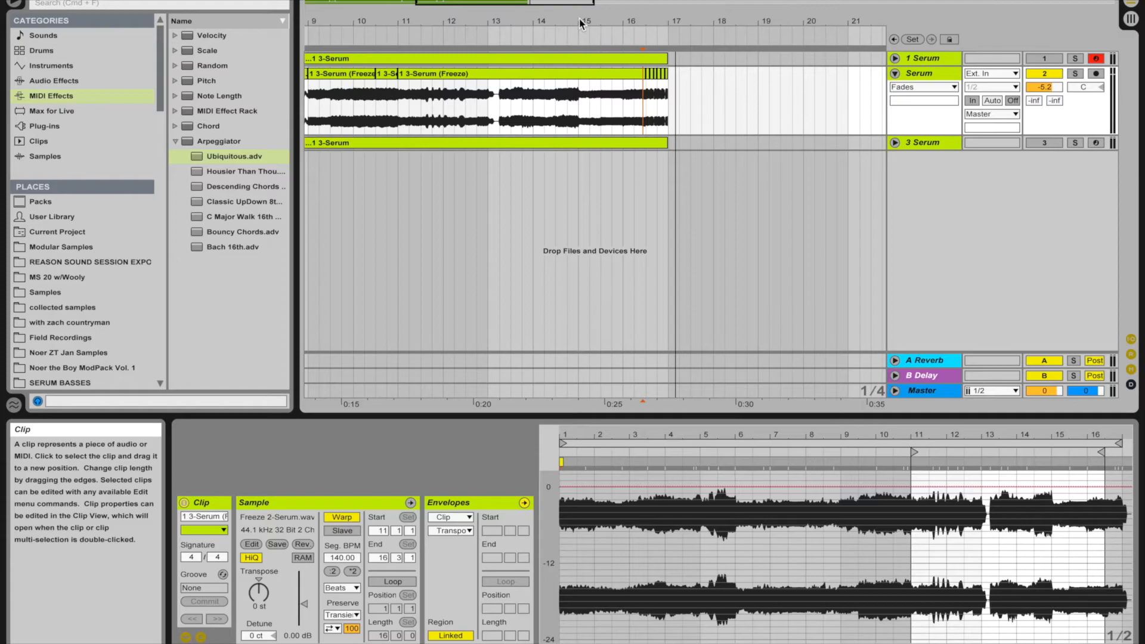
Step: Loop the full sixteen bars of the flattened Serum track and play them
drag(566, 21, 563, 6)
drag(617, 109, 307, 108)
key(super+l)
key(space)
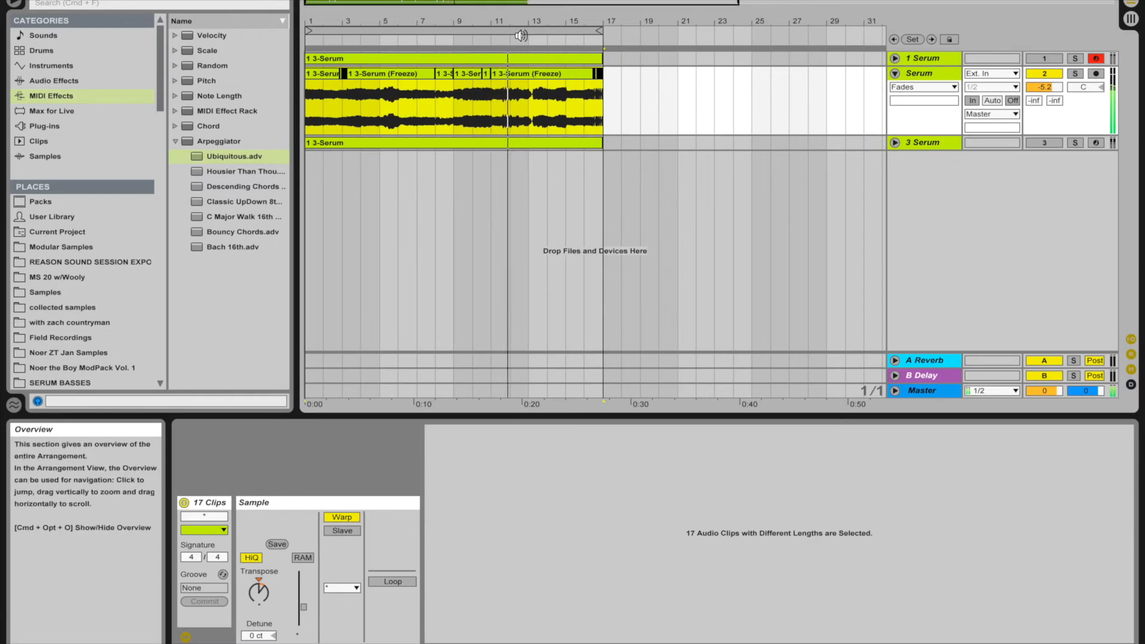
Step: Split the flattened Serum audio at beat 12.4 and at bar 13 to isolate a one-beat slice
drag(527, 27, 533, 116)
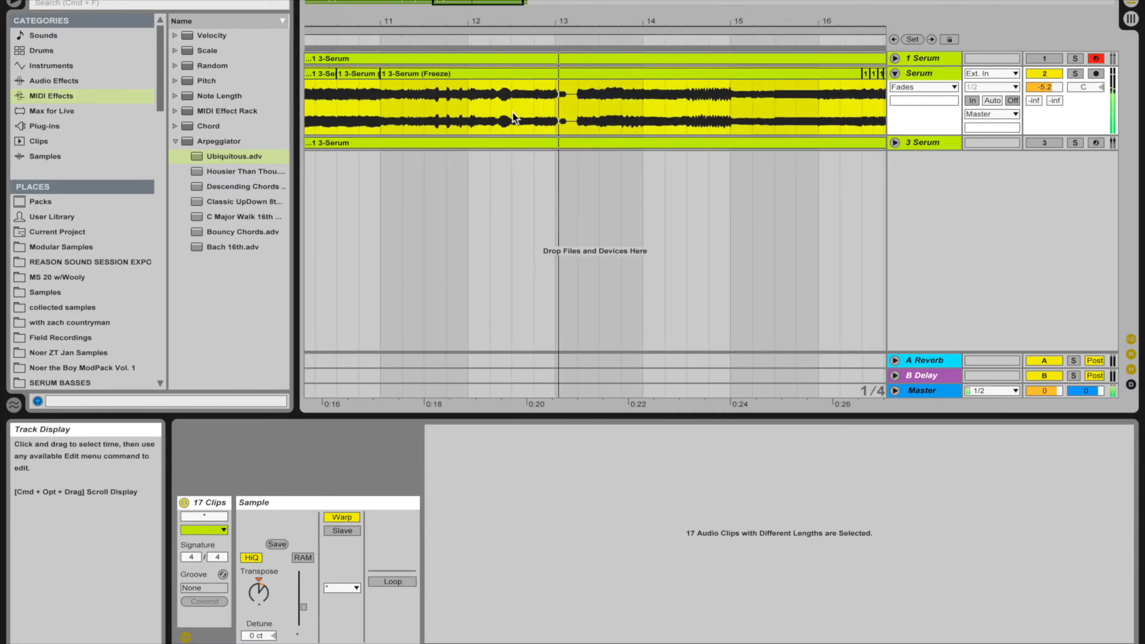
click(533, 116)
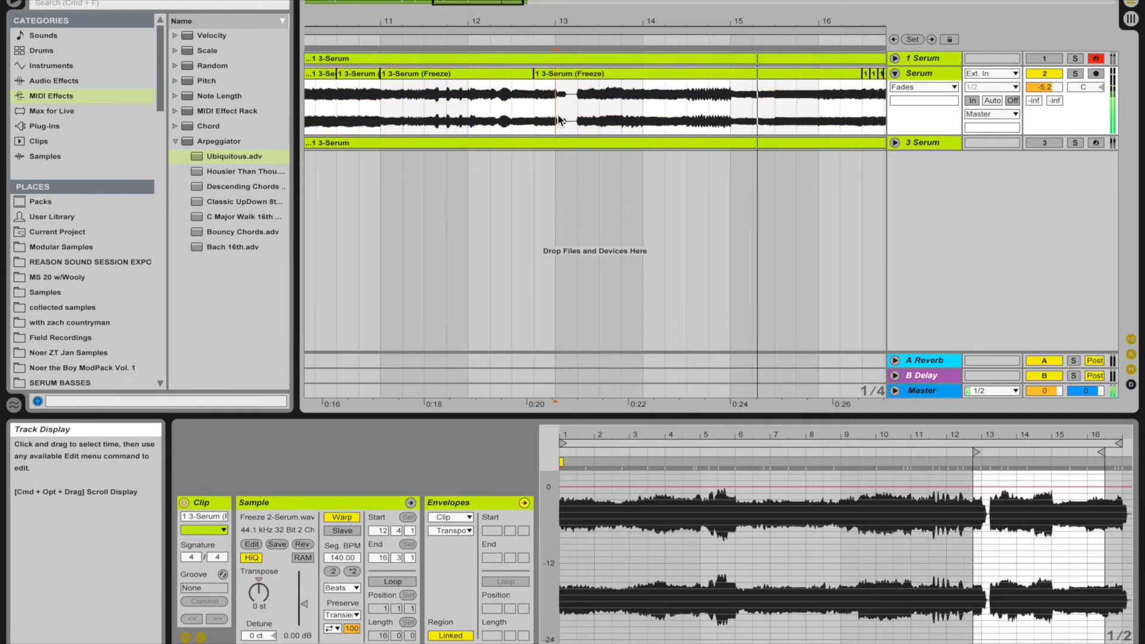
drag(533, 116, 556, 116)
key(super+e)
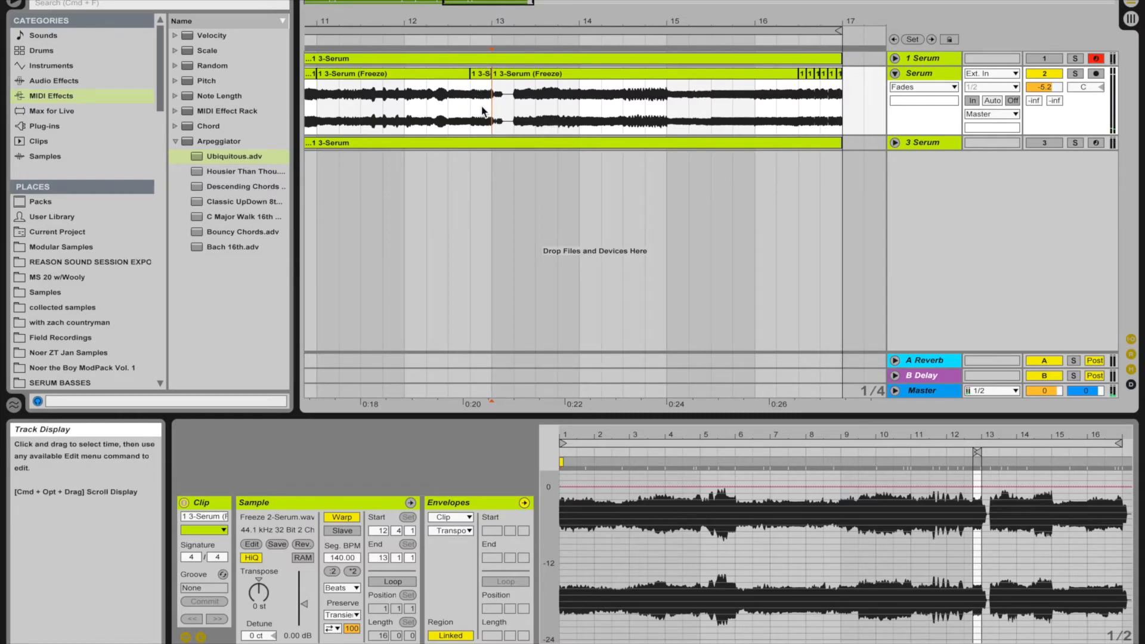
Step: Transpose the one-beat slice at 12.4 up 12 semitones and listen from bar 11
click(481, 75)
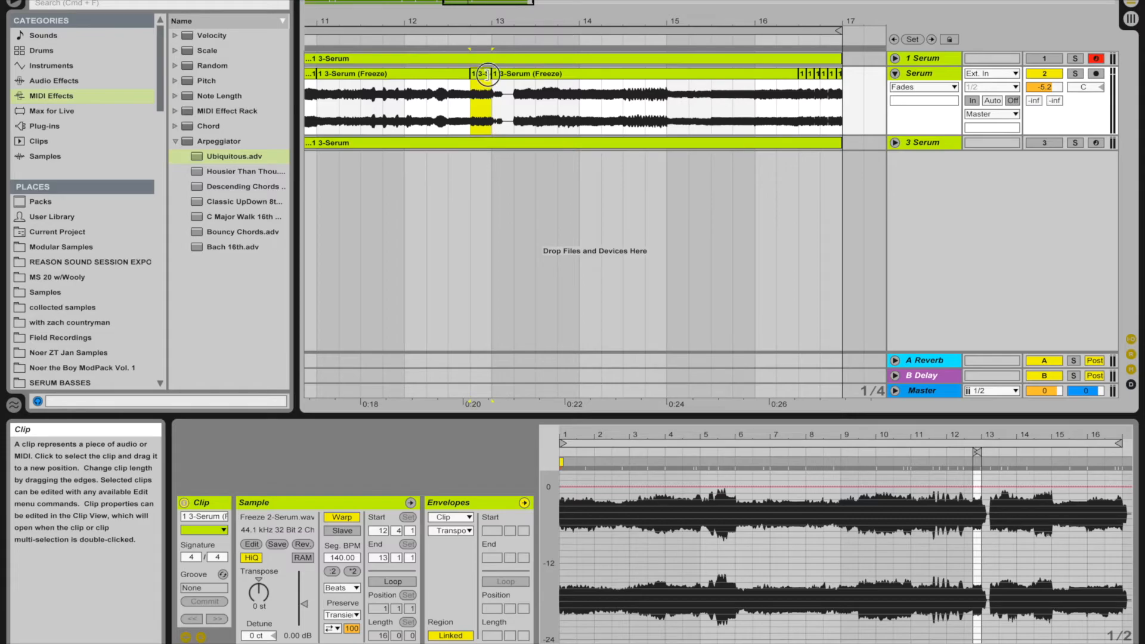
double_click(487, 75)
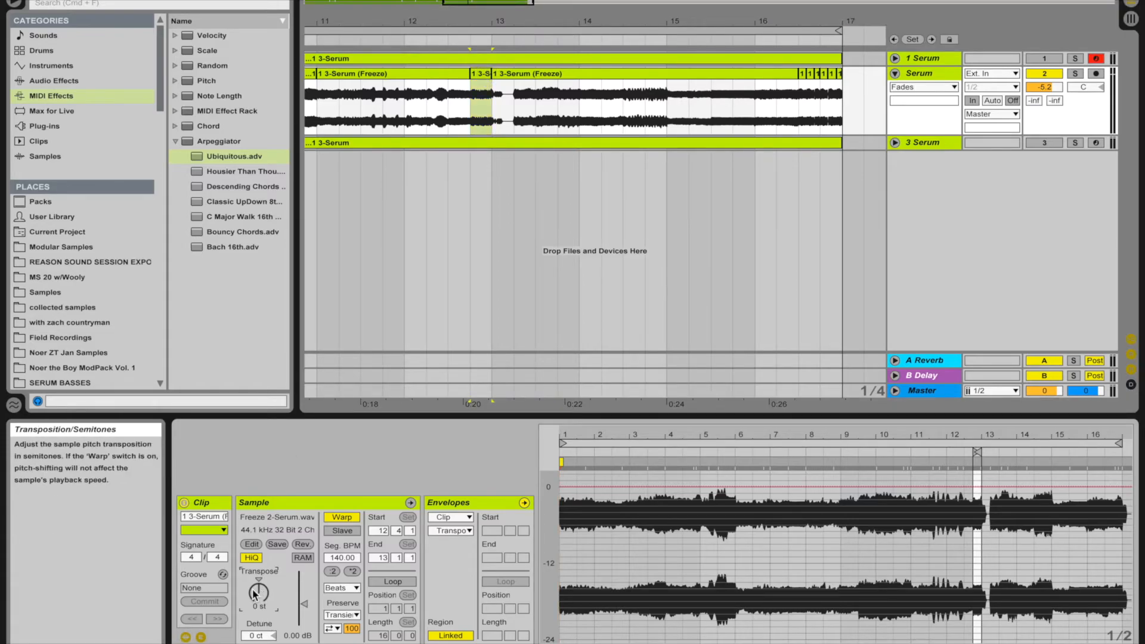
scroll(639, 154, left, 3)
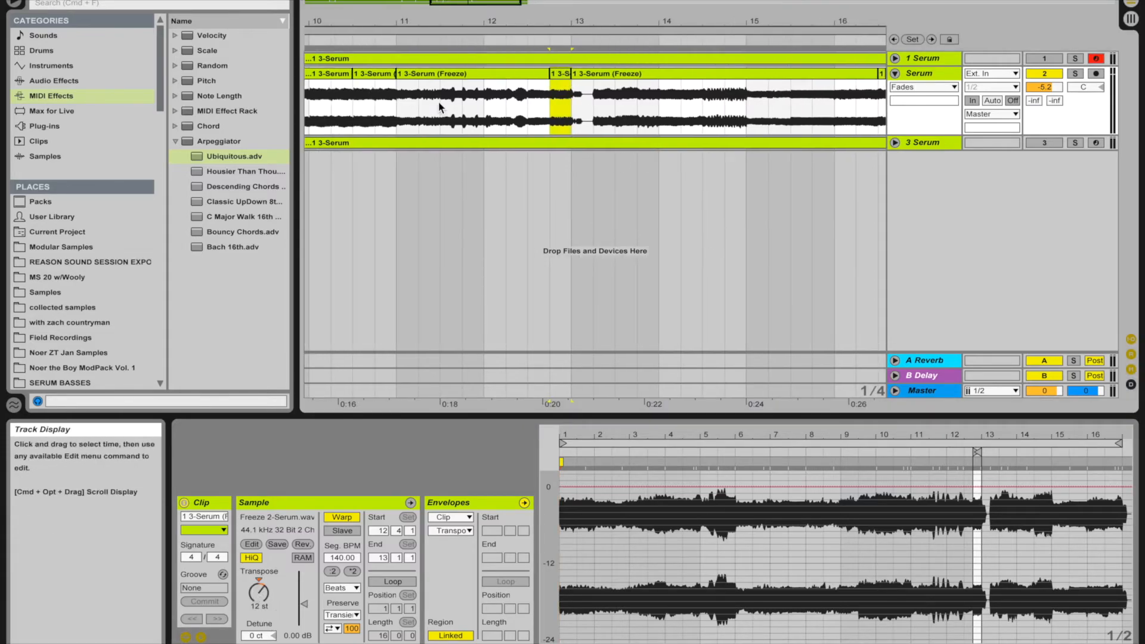
click(403, 130)
key(space)
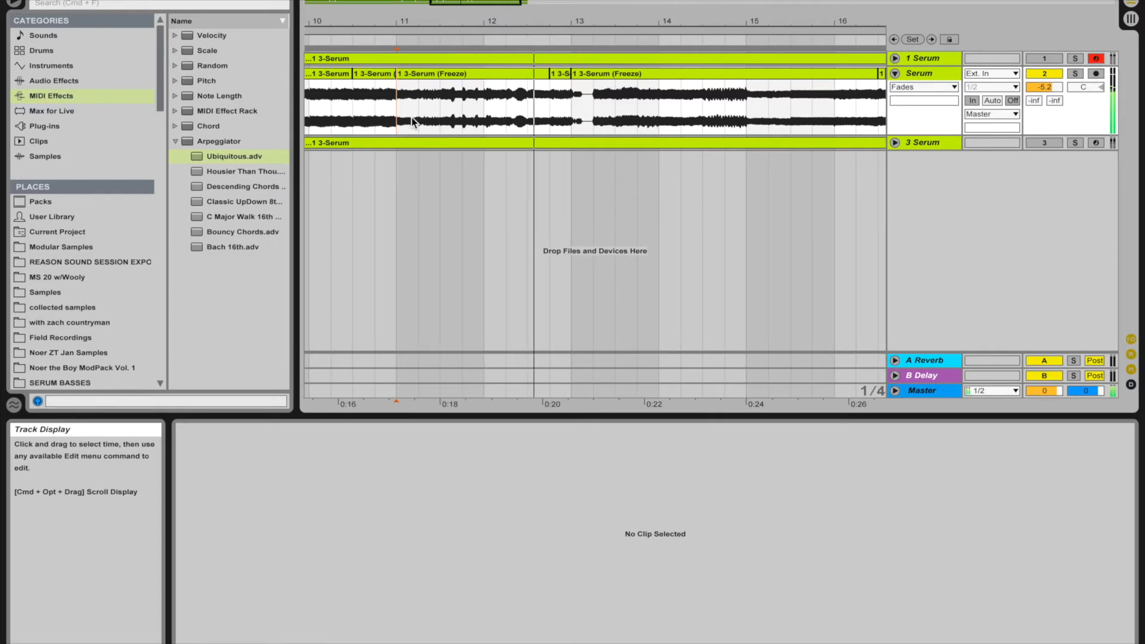
Step: Audition alternative warp modes on the beat 12.4 slice, including Texture with an adjusted grain size
click(561, 74)
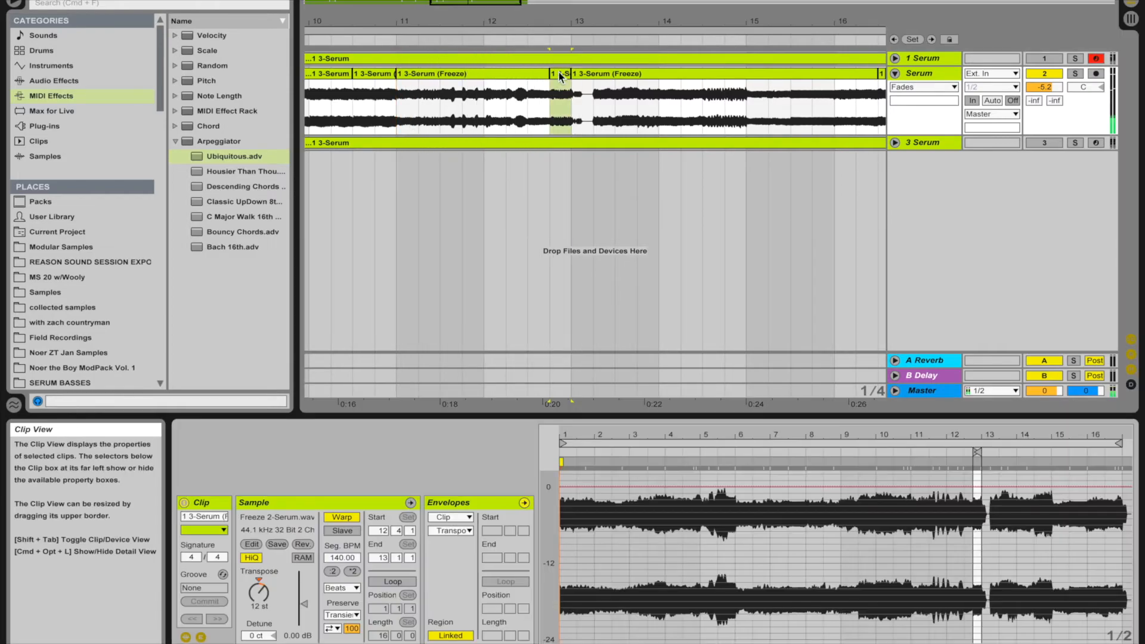
click(341, 587)
click(339, 623)
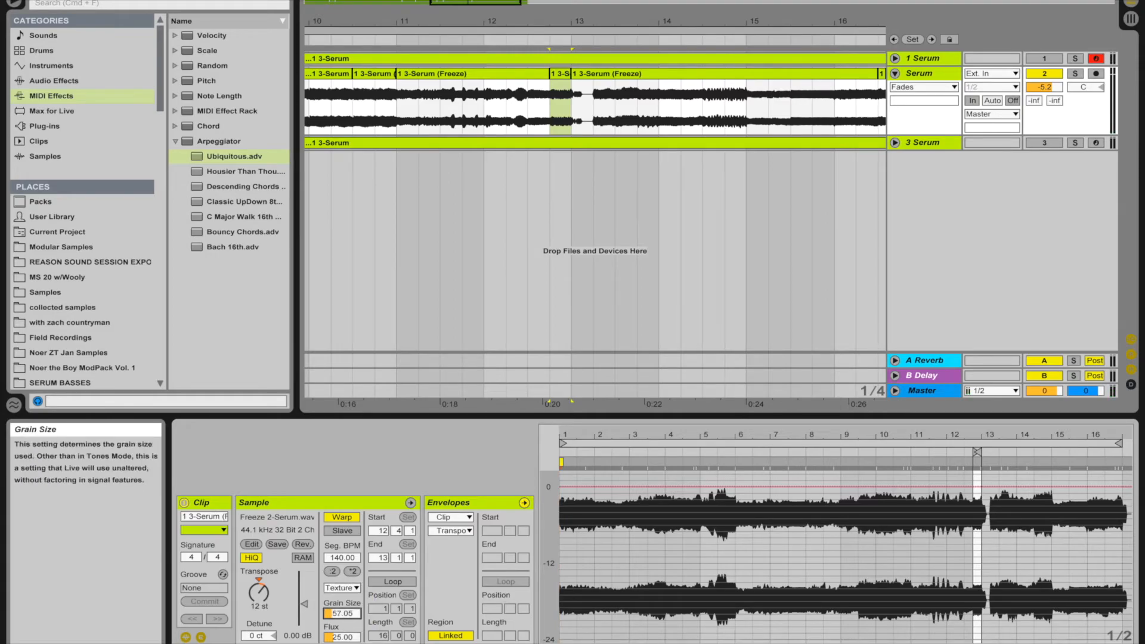
drag(342, 613, 348, 575)
click(341, 587)
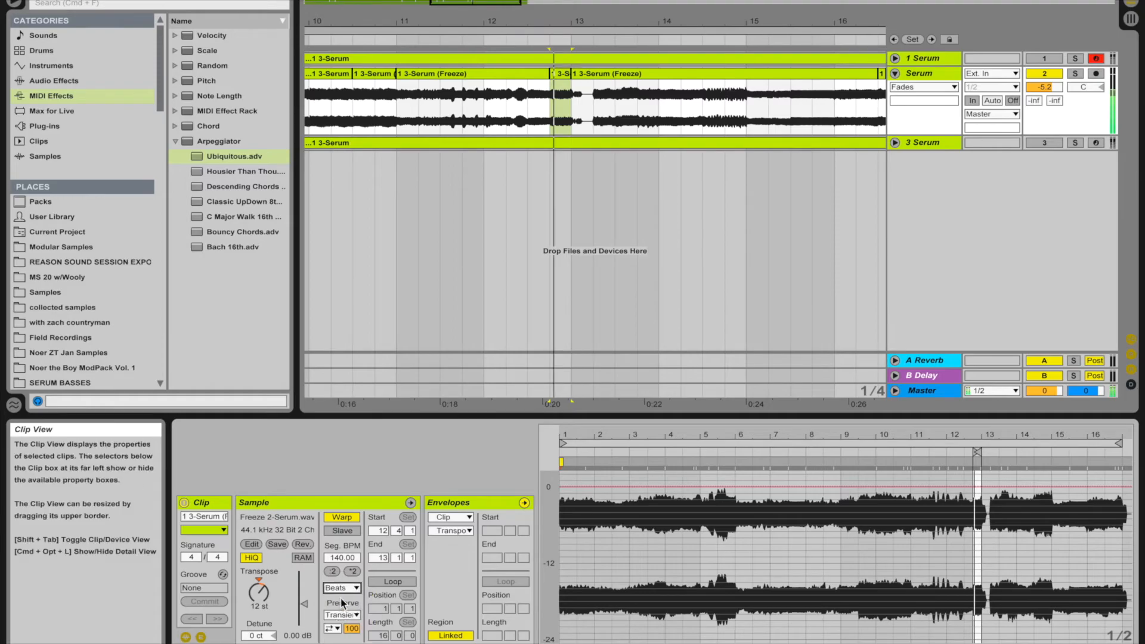
click(342, 626)
key(space)
key(space)
key(space)
Step: Set the beat 12.4 slice to 24 semitones and Texture warping with grain size 24.43 and flux 17.97
drag(263, 604, 263, 591)
key(space)
click(341, 588)
click(342, 614)
drag(343, 614, 343, 641)
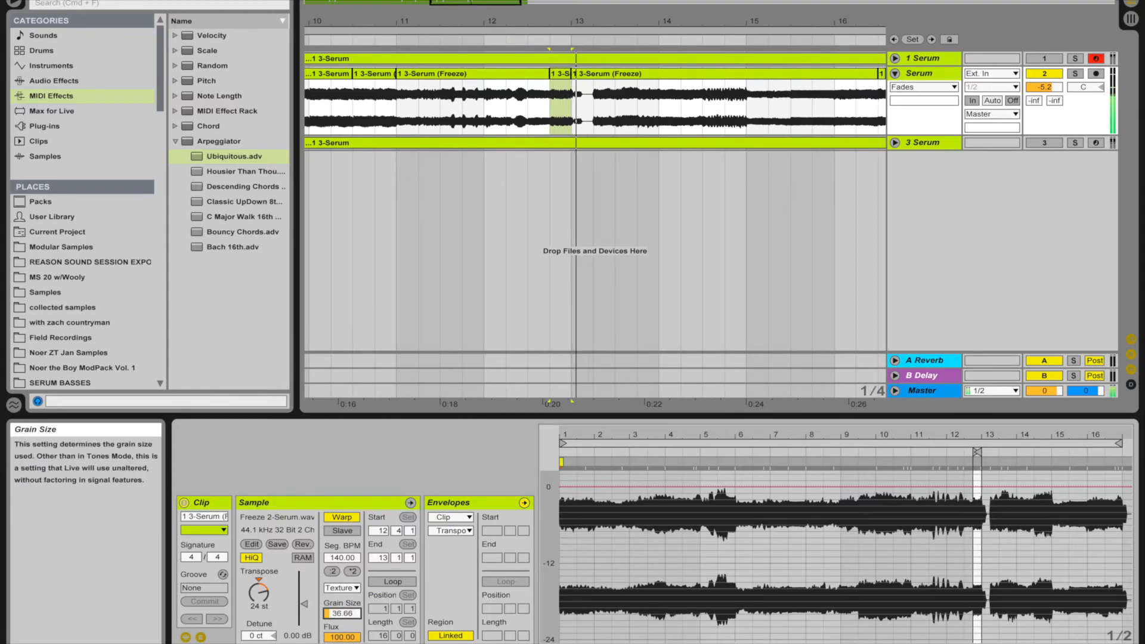
click(342, 636)
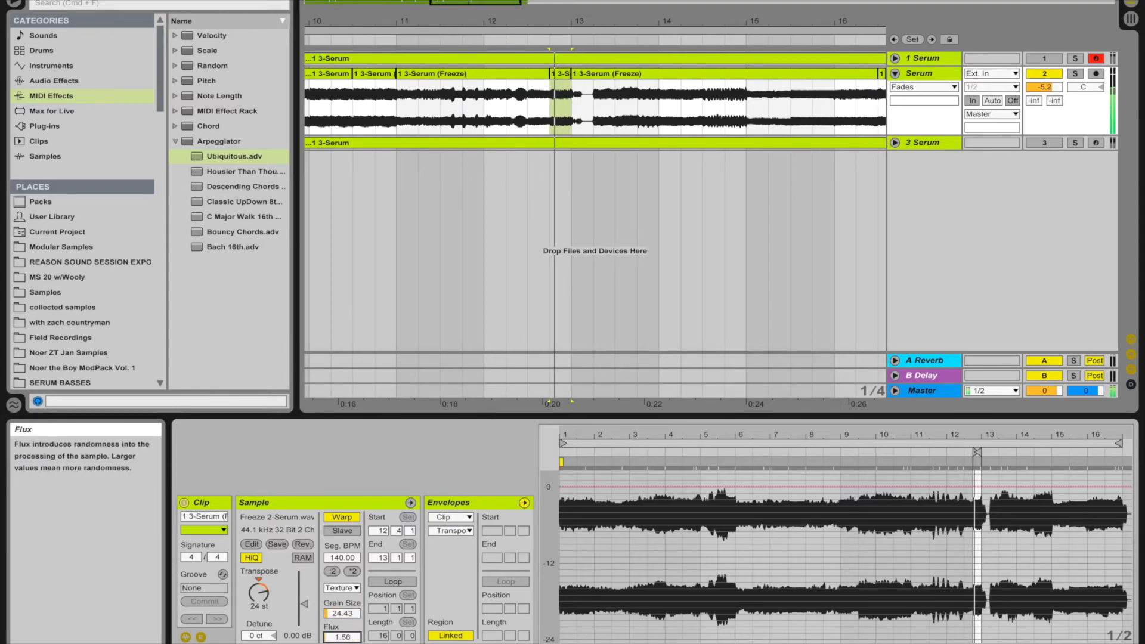
drag(276, 607, 276, 581)
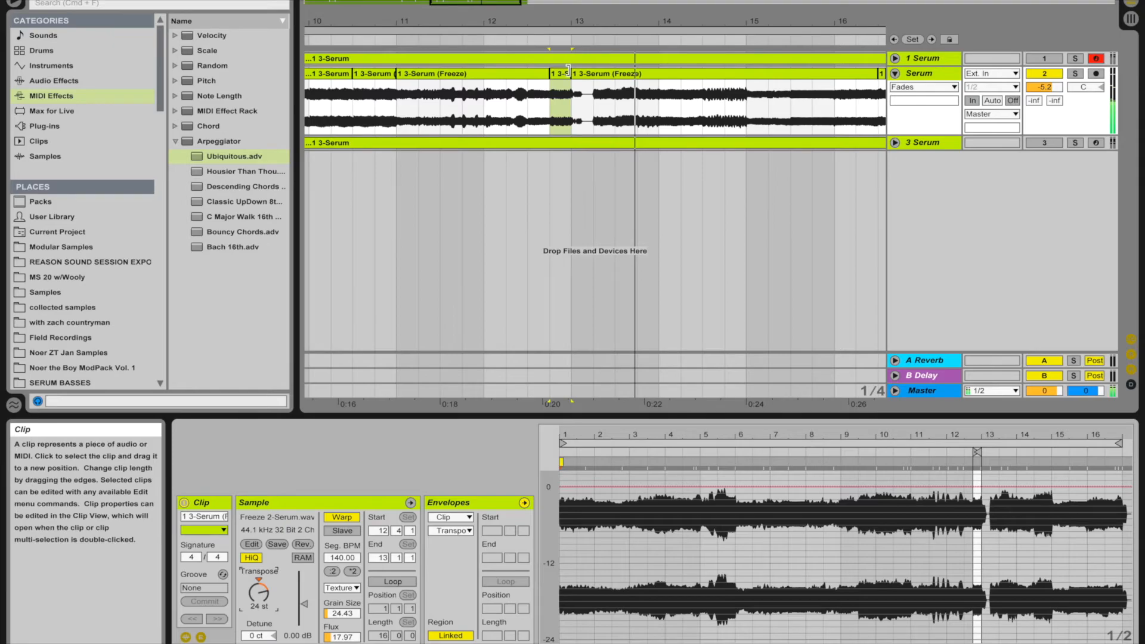
Step: Extend the end of the Texture-warped slice to beat 13.2 and play it
drag(571, 73, 583, 70)
key(space)
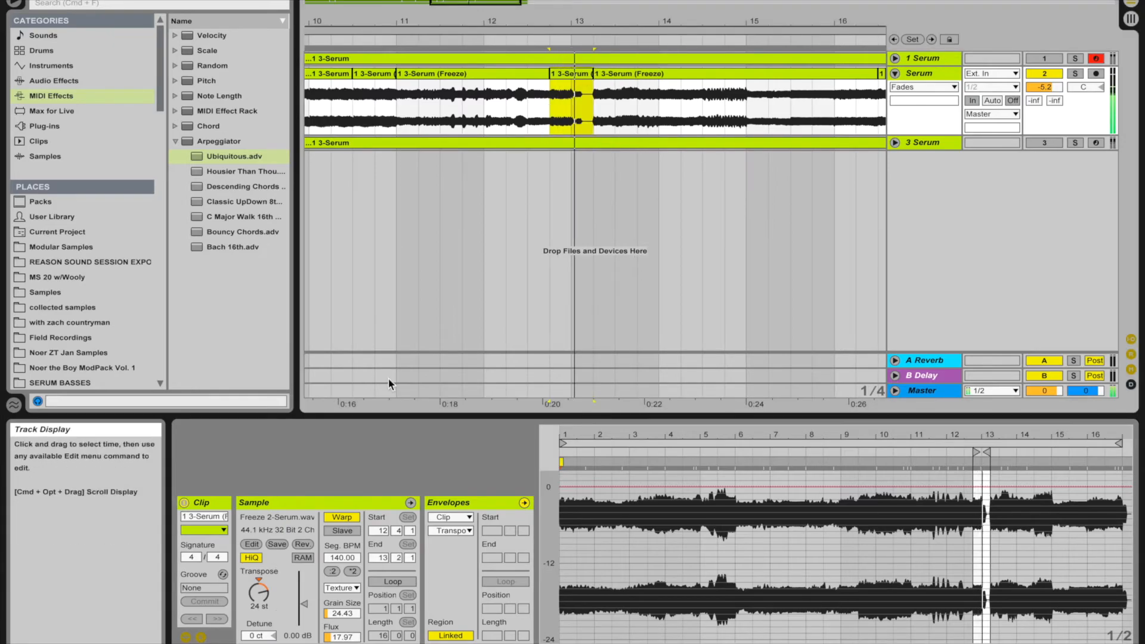
Step: Audition the extended slice transposed by 12 and -12 semitones, and reset its transposition to 0 semitones
drag(261, 597, 260, 570)
key(space)
key(space)
text(12)
key(Return)
key(space)
key(space)
text(-12)
key(Return)
key(space)
key(space)
key(space)
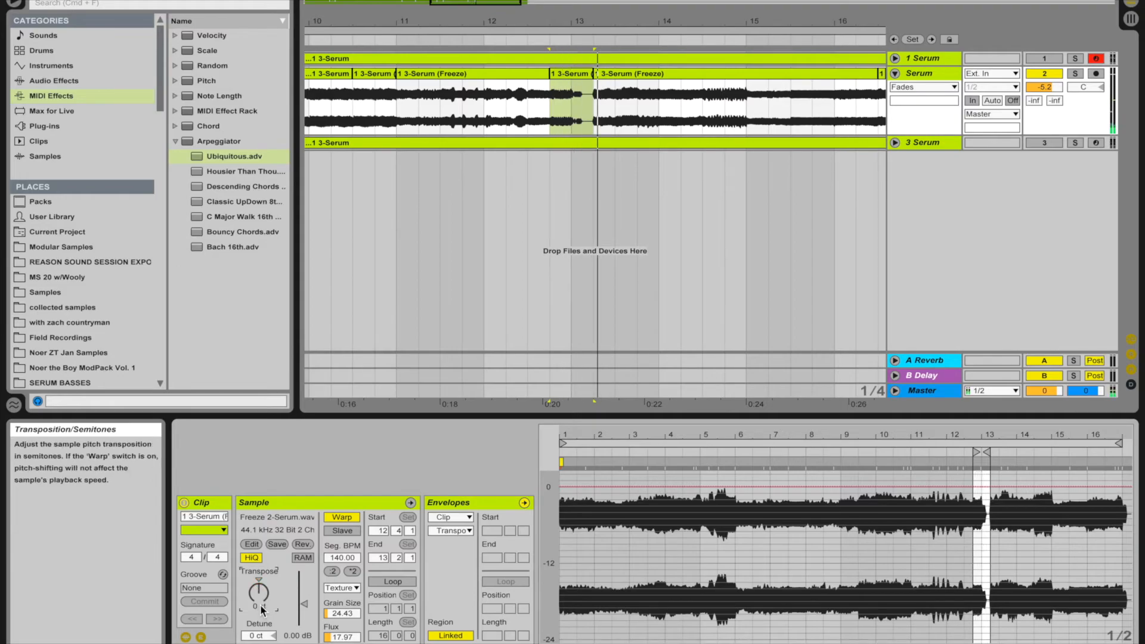
key(Delete)
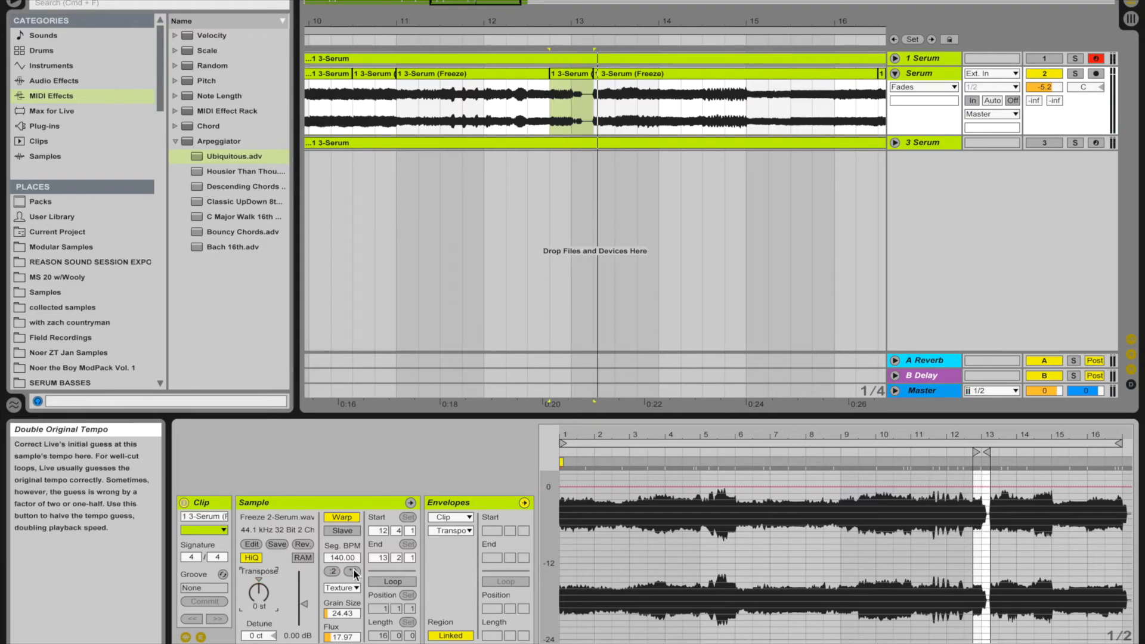
Step: Double the extended slice's segment tempo twice to 560 BPM and listen to it
click(352, 571)
click(353, 571)
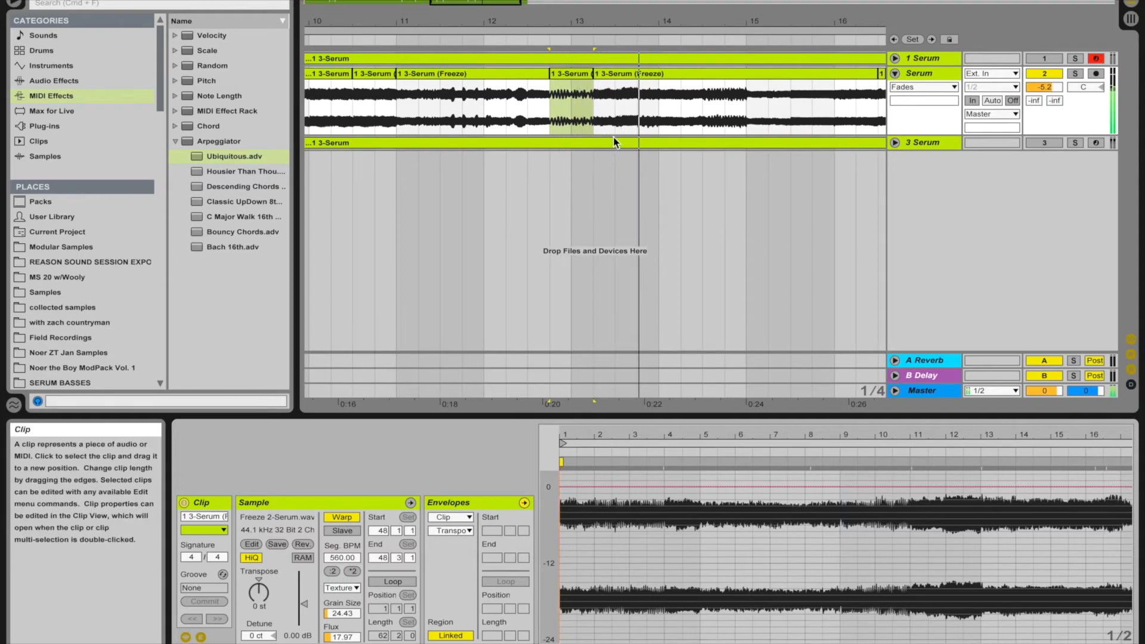
key(space)
Step: Split the Serum audio at beat 13.3 and consolidate the one-beat slice starting at 13.2
click(614, 103)
key(super+e)
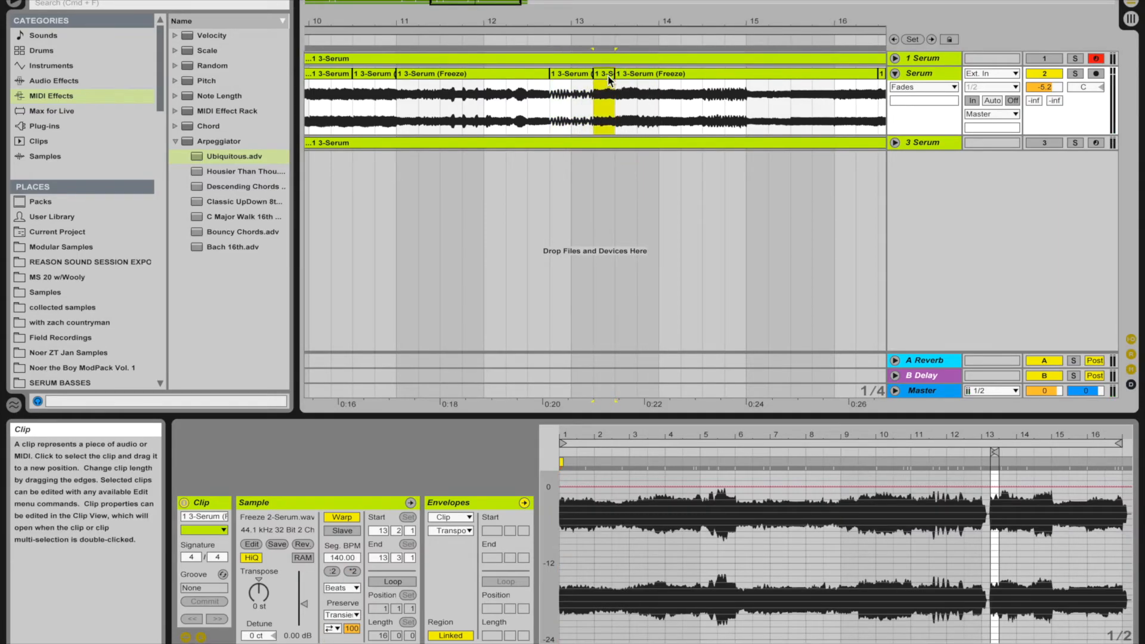
drag(618, 17, 614, 50)
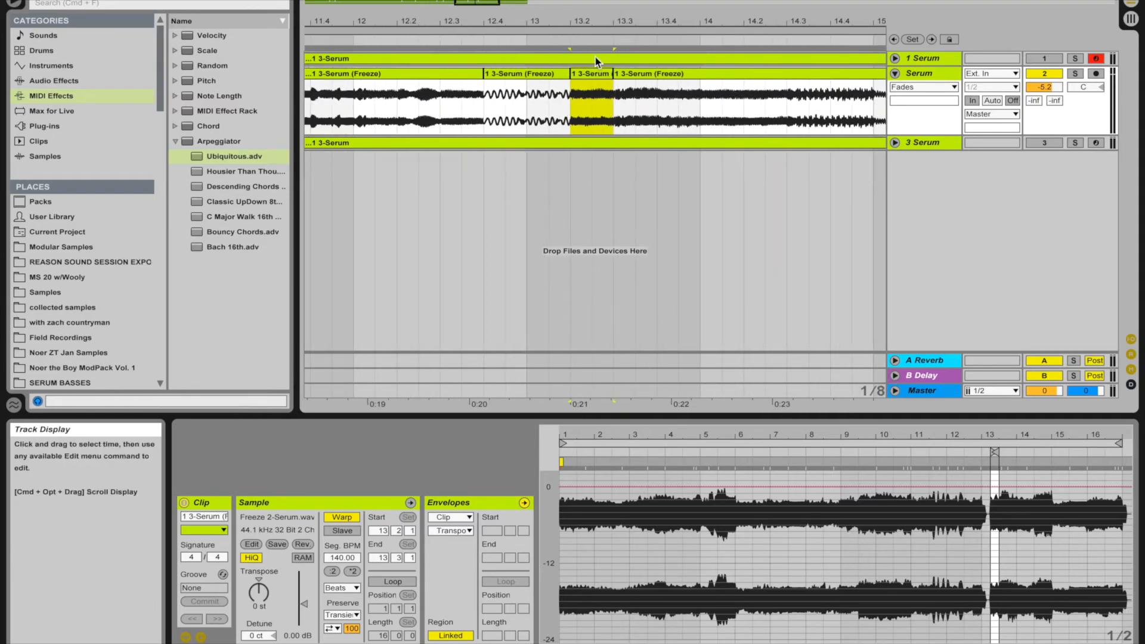
drag(589, 9, 589, 13)
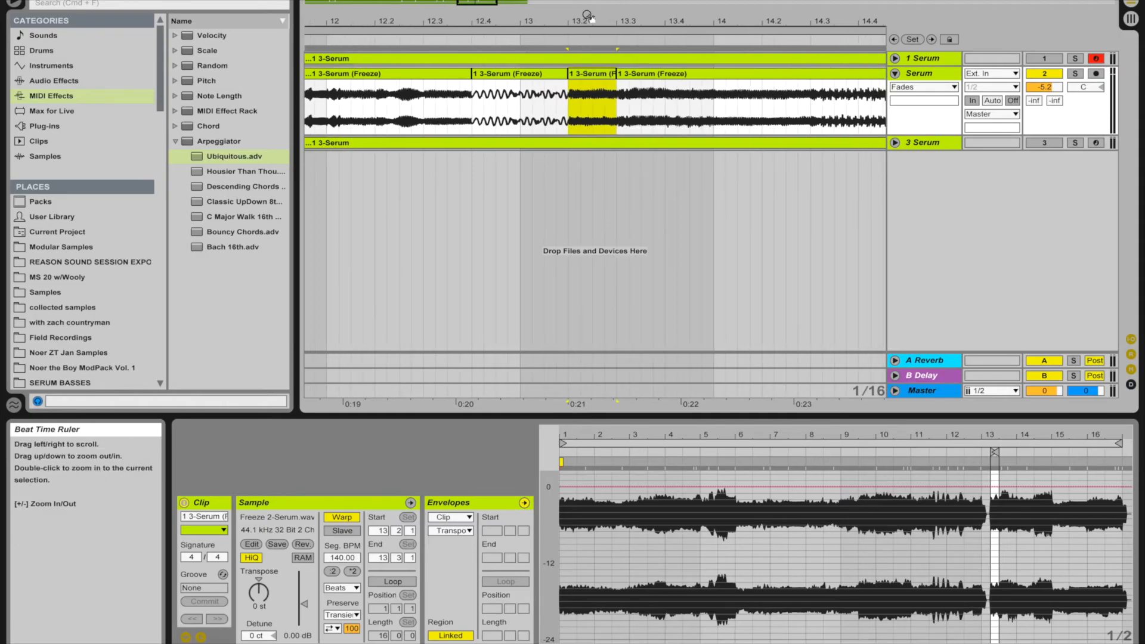
key(super+j)
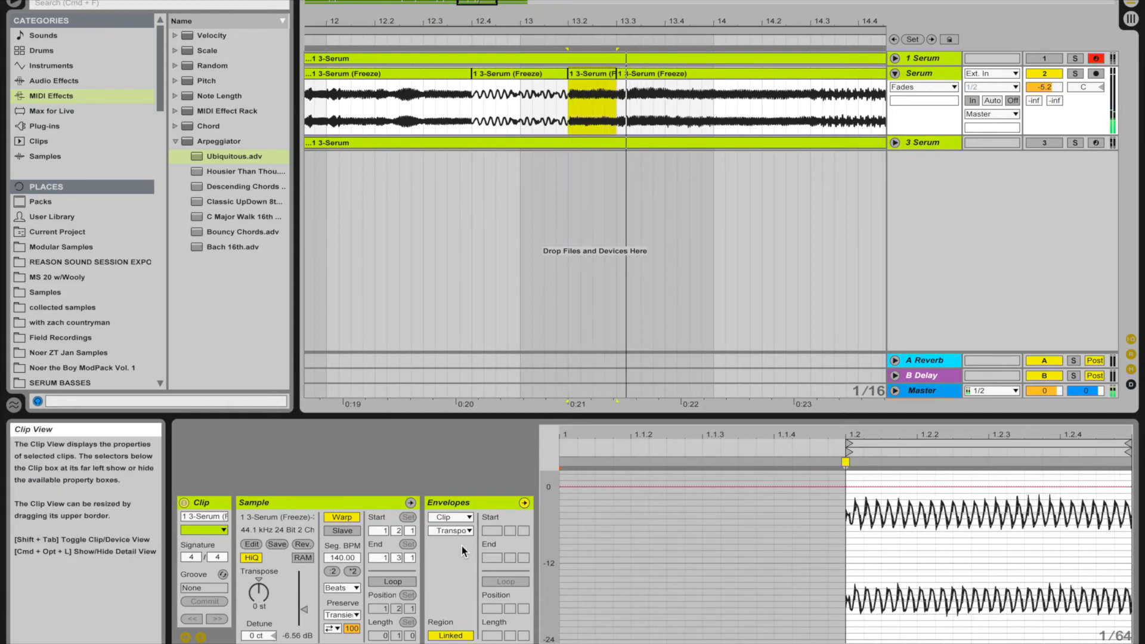
Step: Draw a transposition envelope on the beat 13.2 slice, rising from 0 to +12 semitones mid-slice and returning to 0
click(450, 531)
click(847, 489)
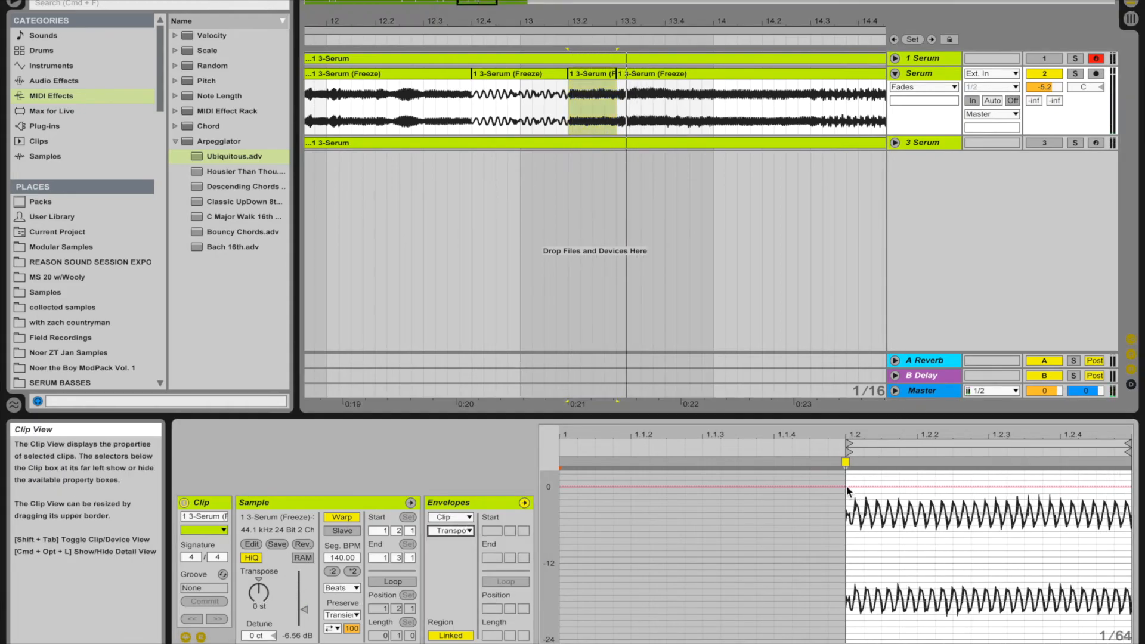
click(847, 487)
drag(1034, 486, 986, 506)
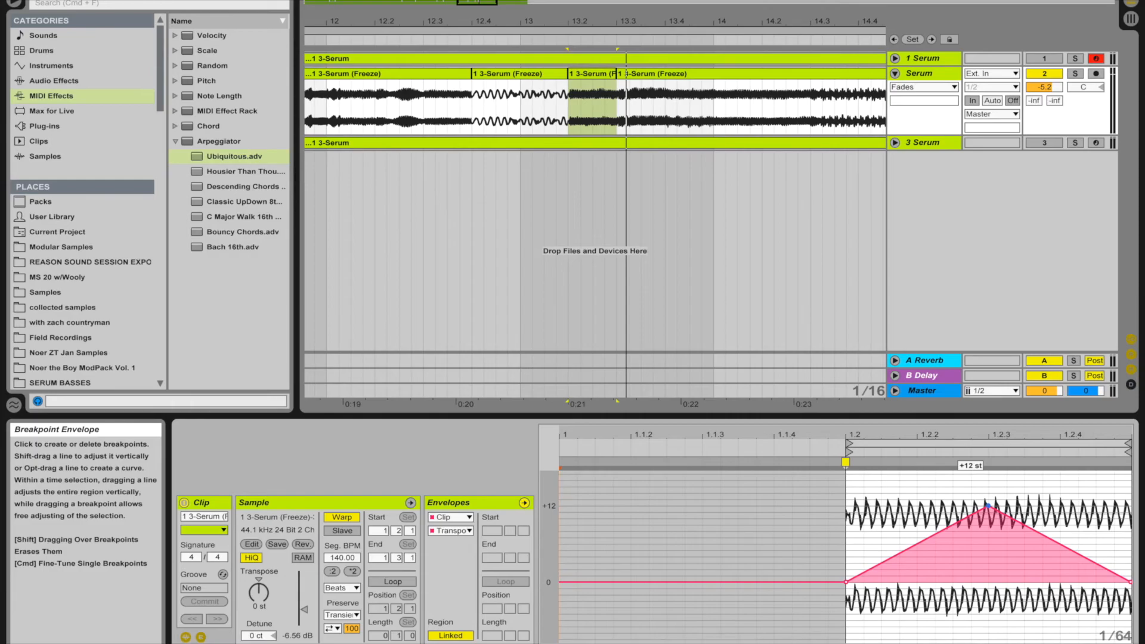
Step: Set the pitch-enveloped beat 13.2 slice to Complex Pro warping and listen to the passage
click(589, 75)
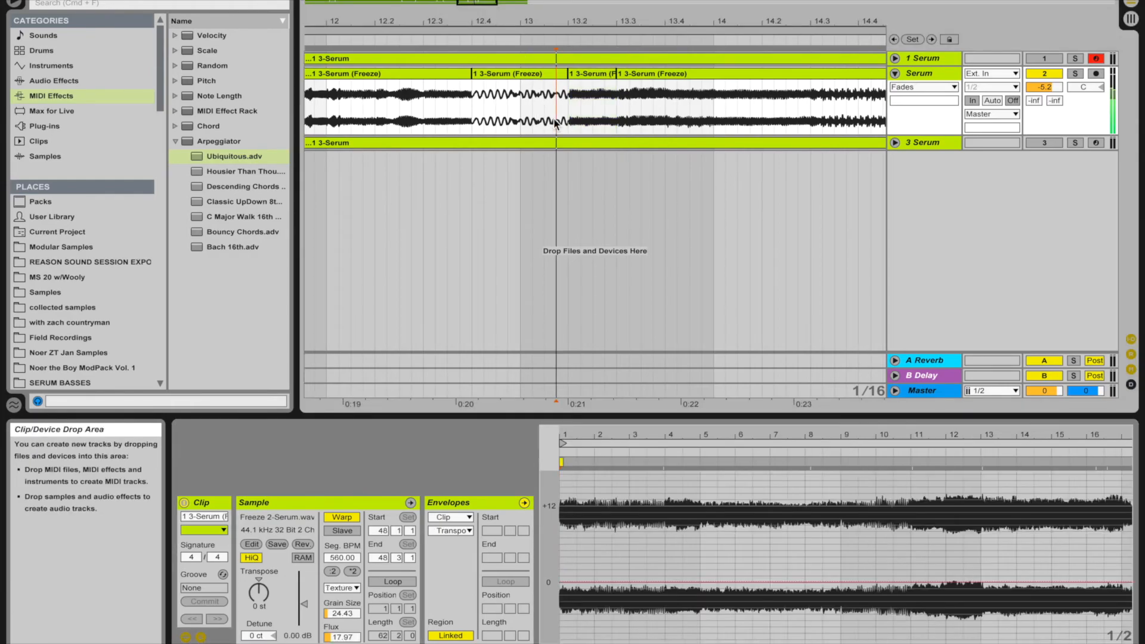
click(342, 588)
click(343, 643)
key(space)
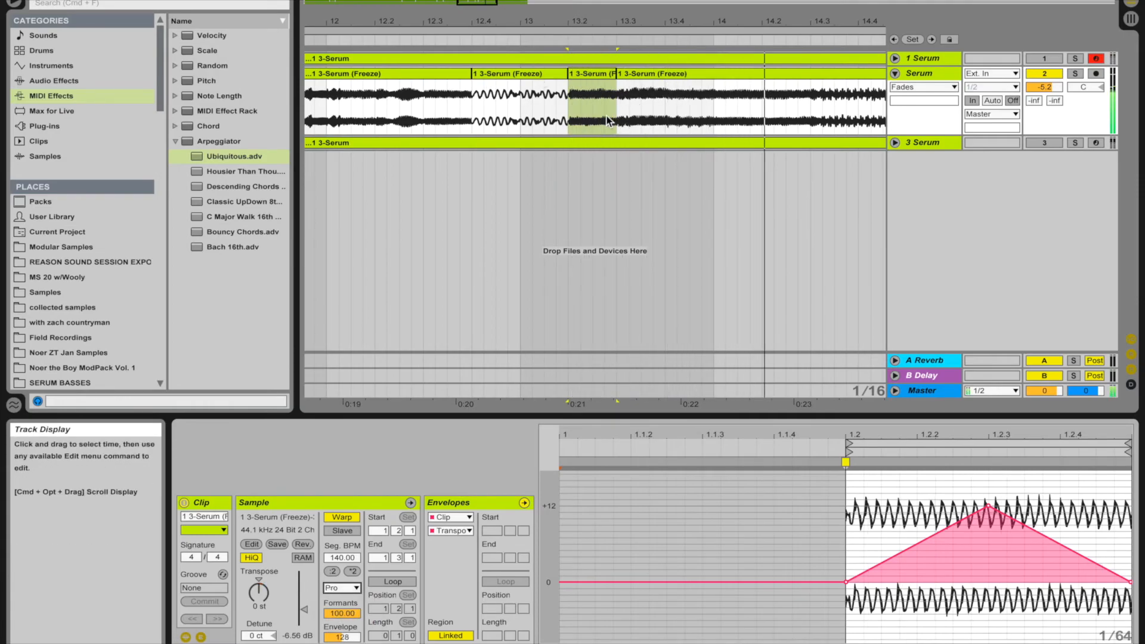
key(space)
key(space)
Step: Unfold the 3 Serum track, play the arrangement from bar 1, and select bar 8 on that track
double_click(477, 2)
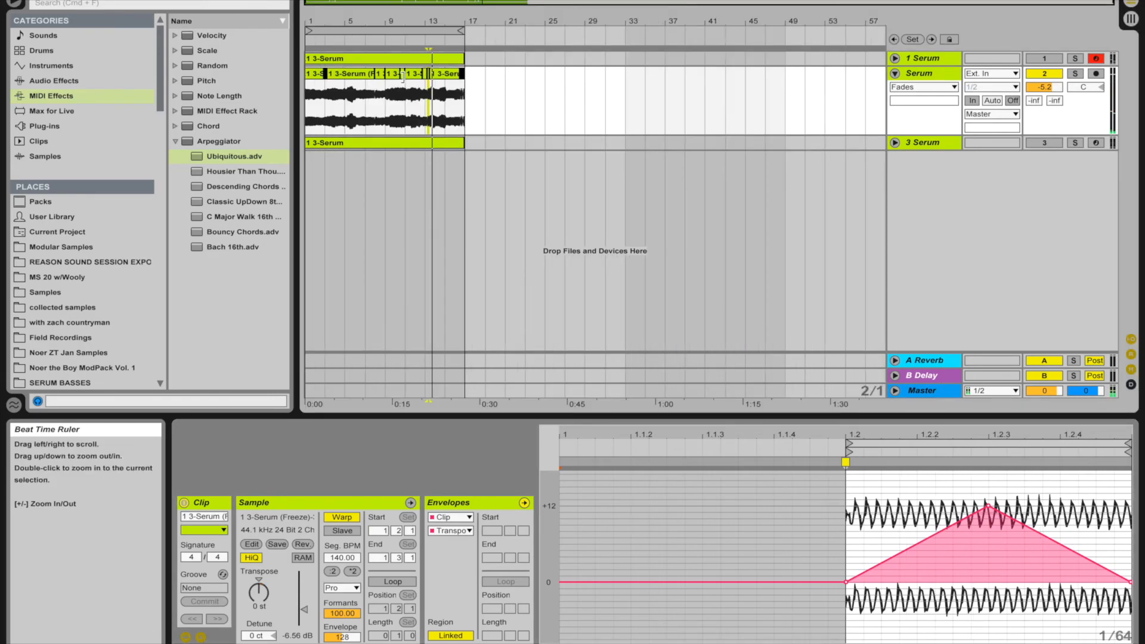
drag(382, 14, 394, 92)
click(894, 142)
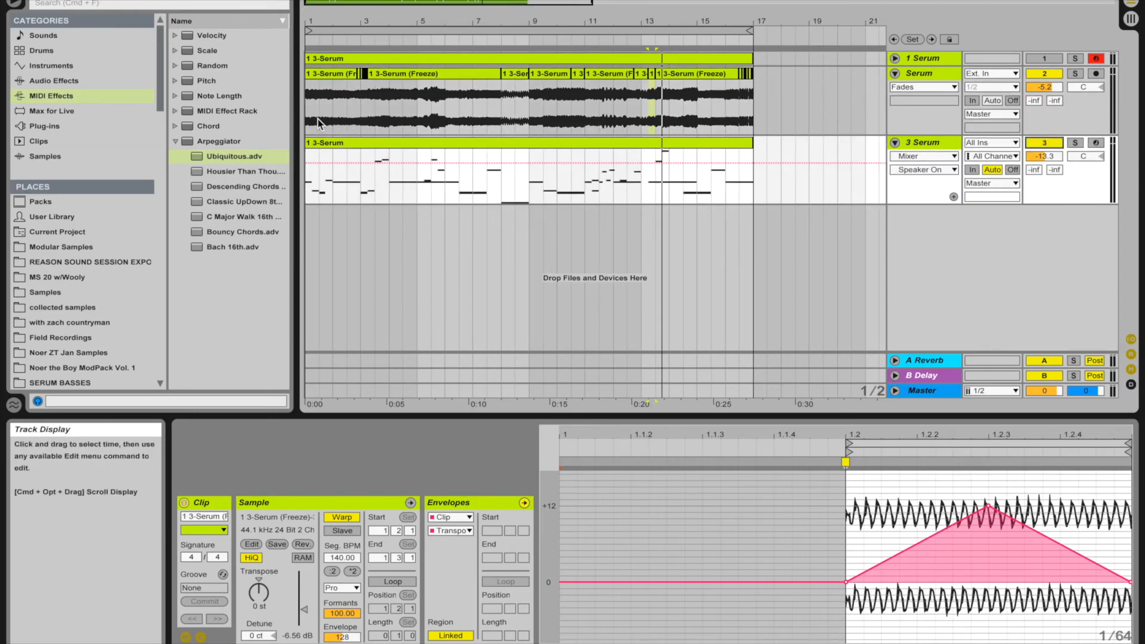
click(306, 115)
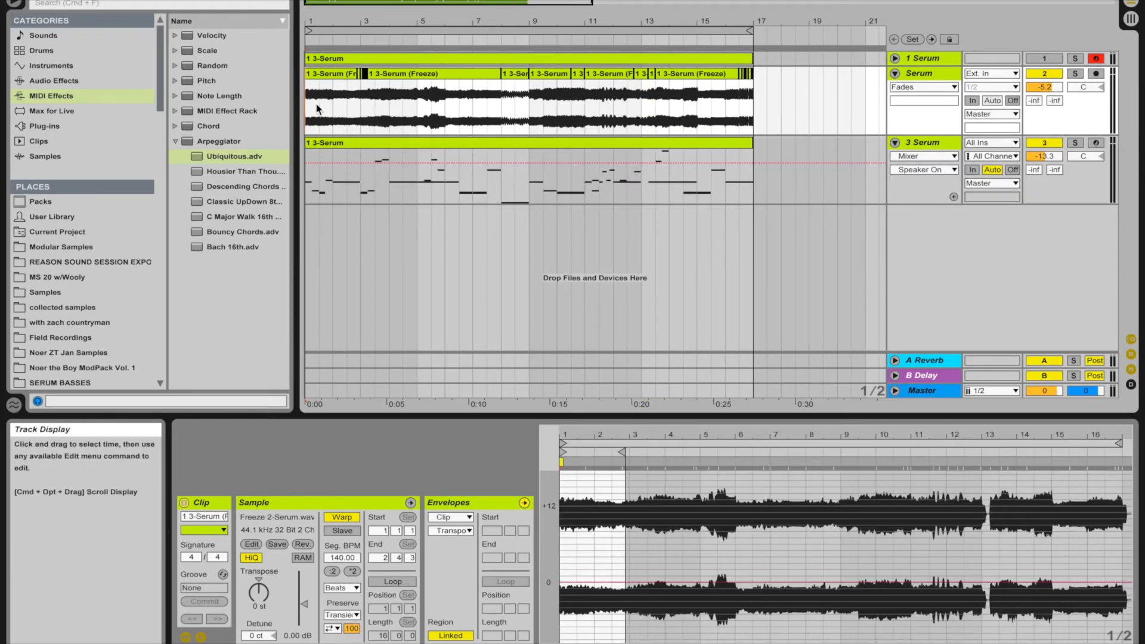
key(space)
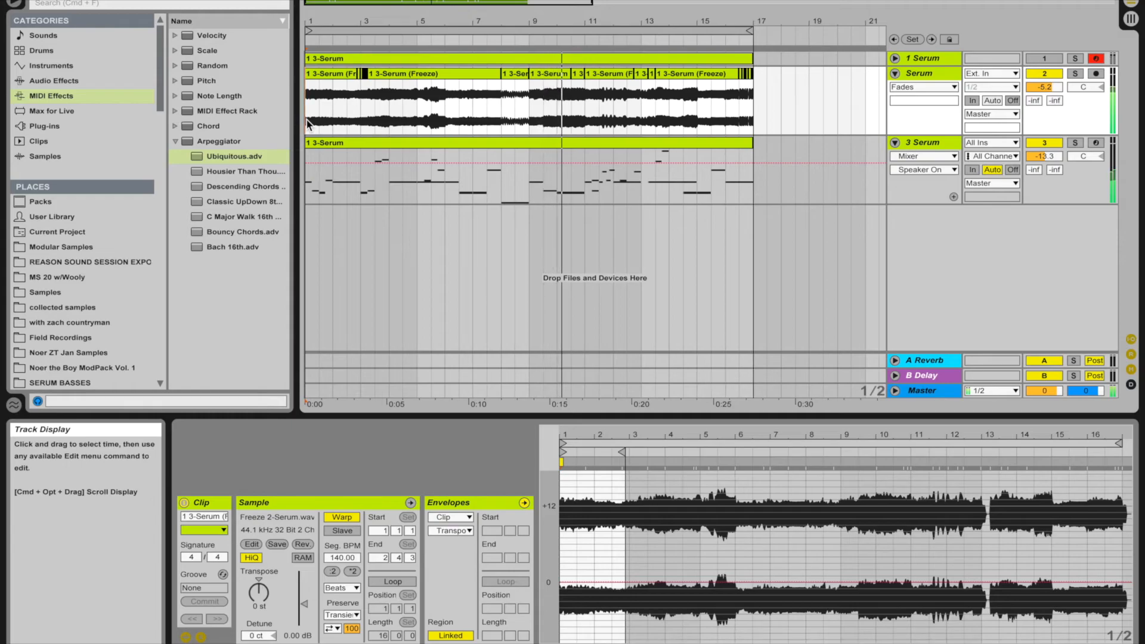
drag(498, 187, 523, 190)
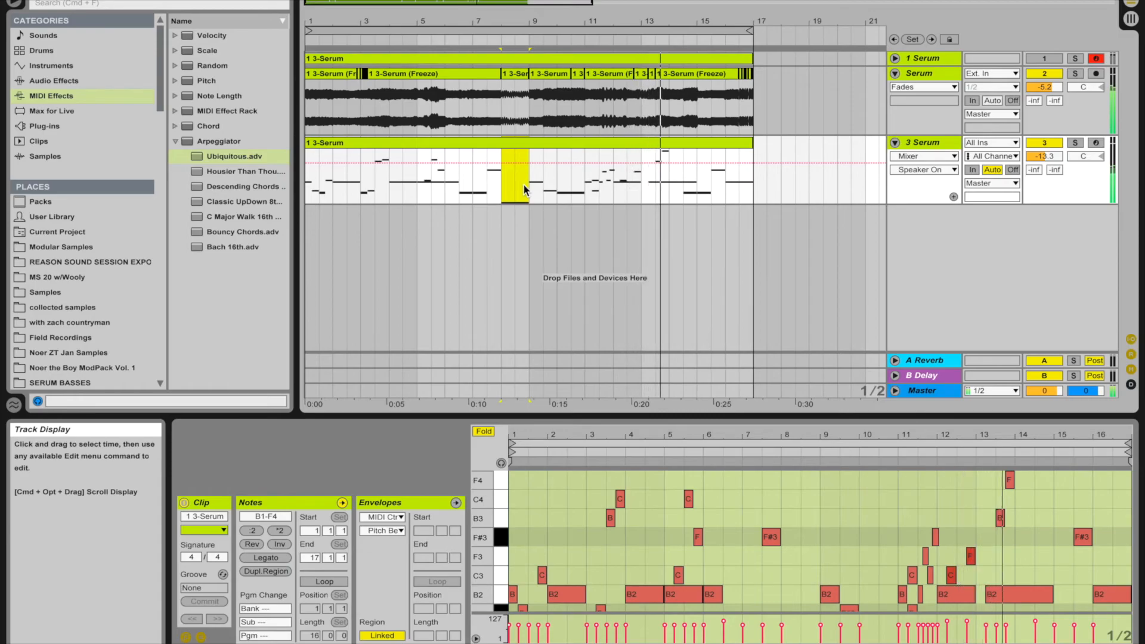
Step: Delete the selected bar 8 section on the 3 Serum track and split its MIDI clip at bar 13
key(Delete)
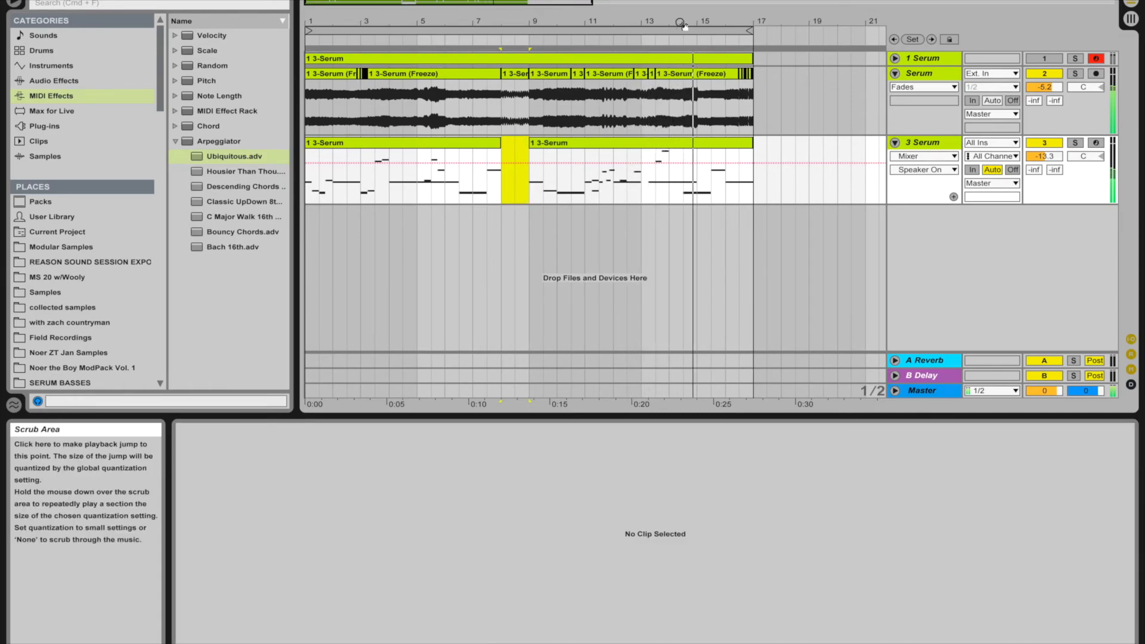
drag(679, 20, 679, 66)
click(539, 144)
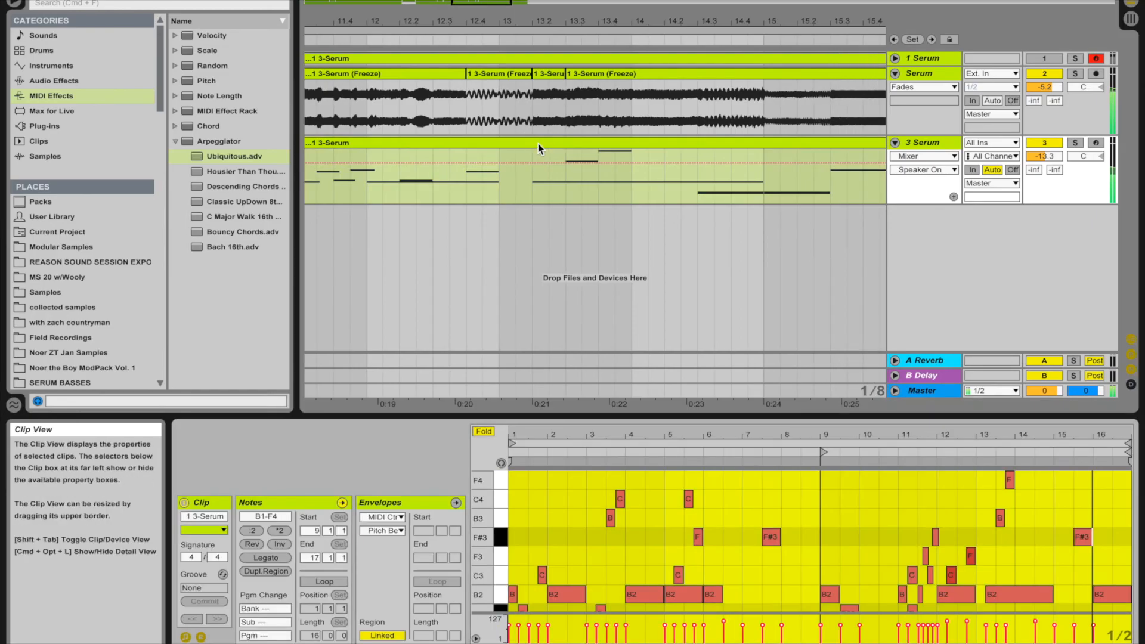
click(498, 182)
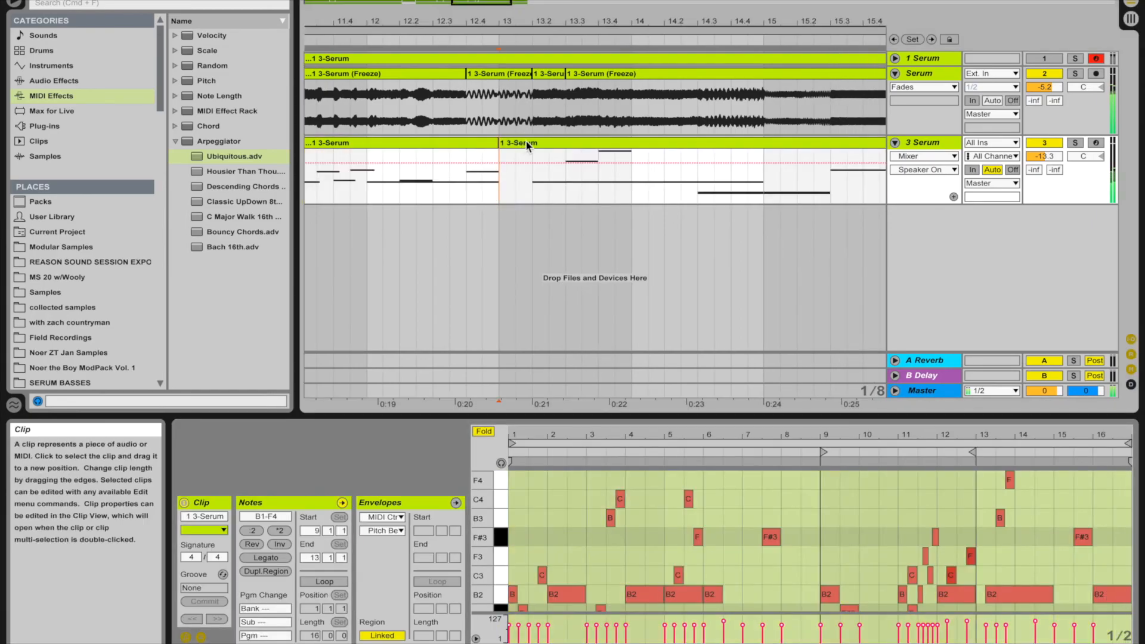
key(super+e)
Step: Trim the start of the first B2 note in the bar 13 clip to beat 1.3 and delete the 3 Serum section from 12.4 to 13.2
drag(549, 536, 582, 537)
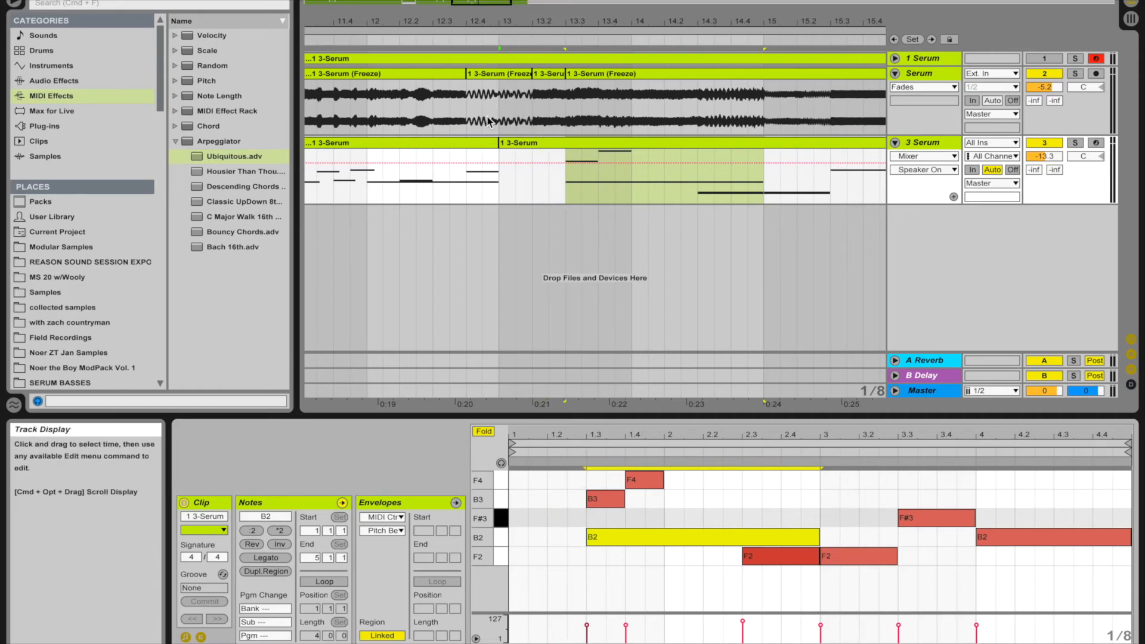
click(471, 194)
key(space)
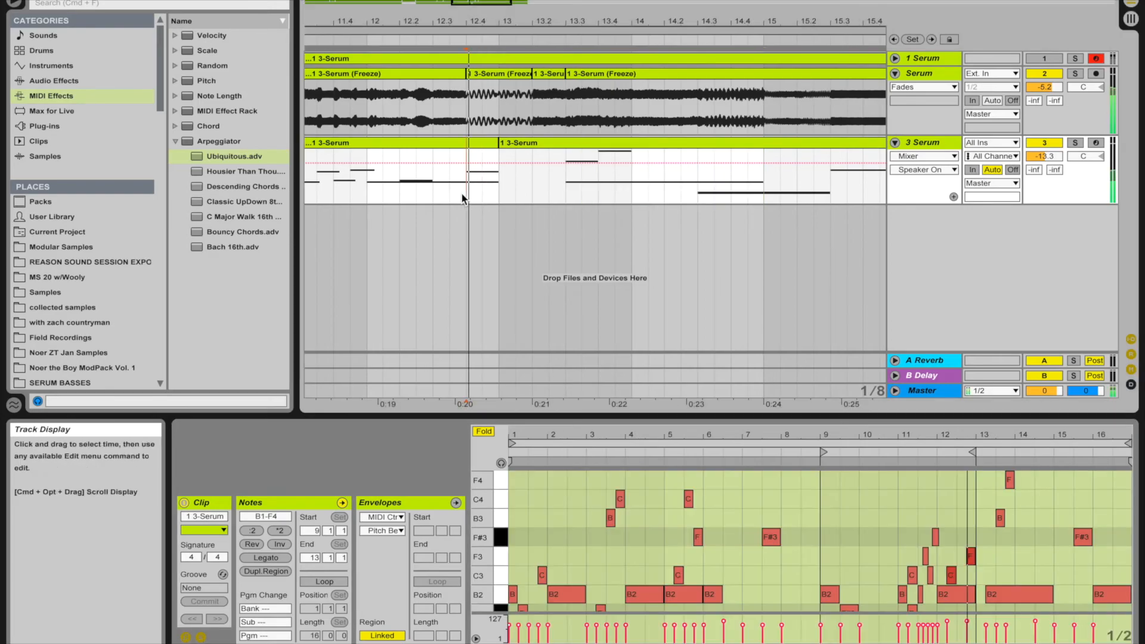
drag(463, 194, 538, 190)
key(Delete)
key(space)
key(space)
scroll(539, 189, left, 10)
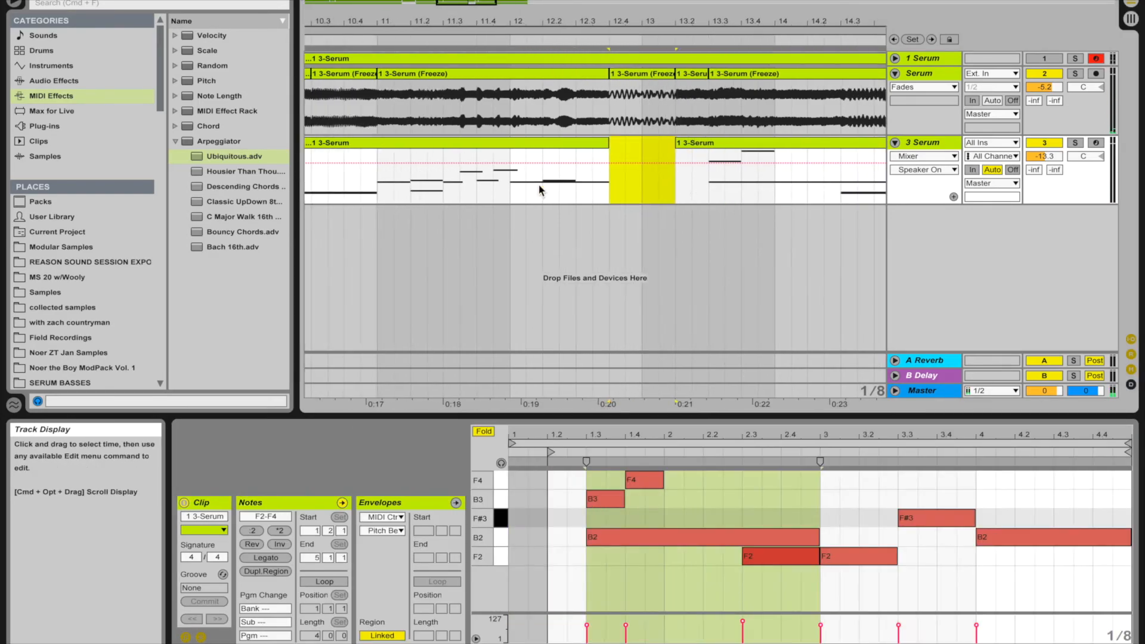
Step: Listen to the 3 Serum track with the chopped audio from beat 10.3 and from beat 7.4
click(645, 192)
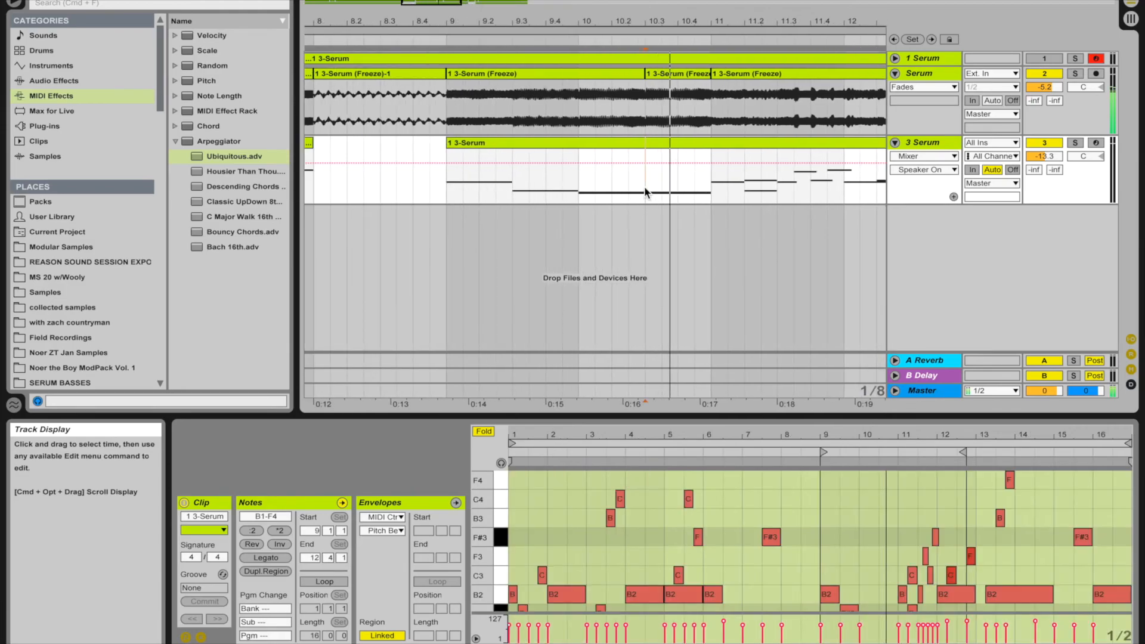
scroll(605, 192, left, 4)
click(492, 194)
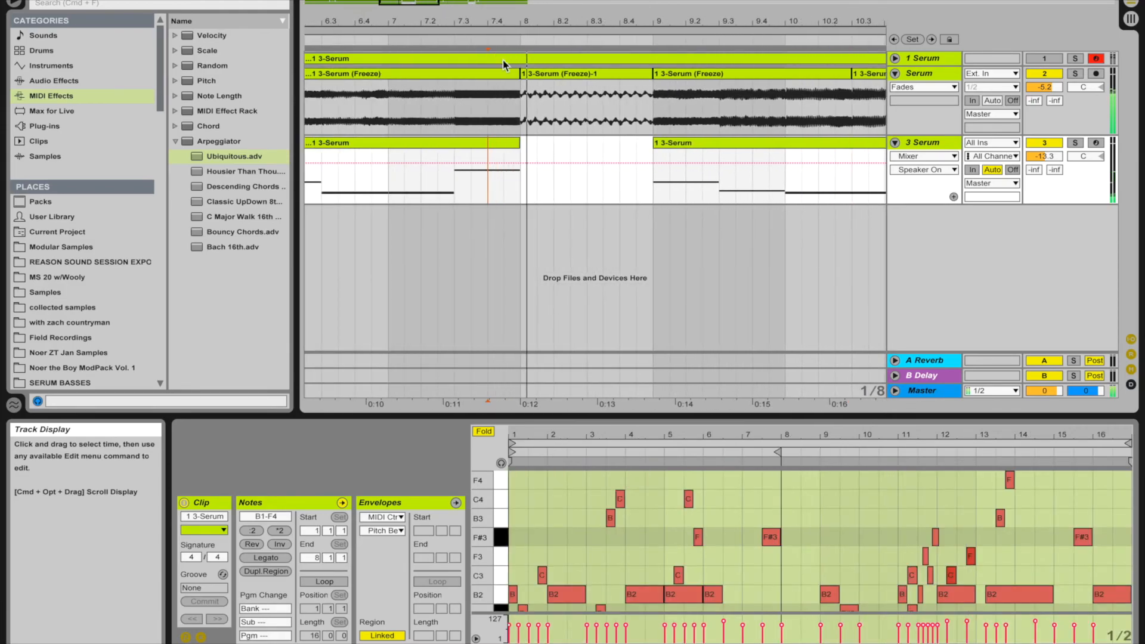
scroll(435, 108, left, 14)
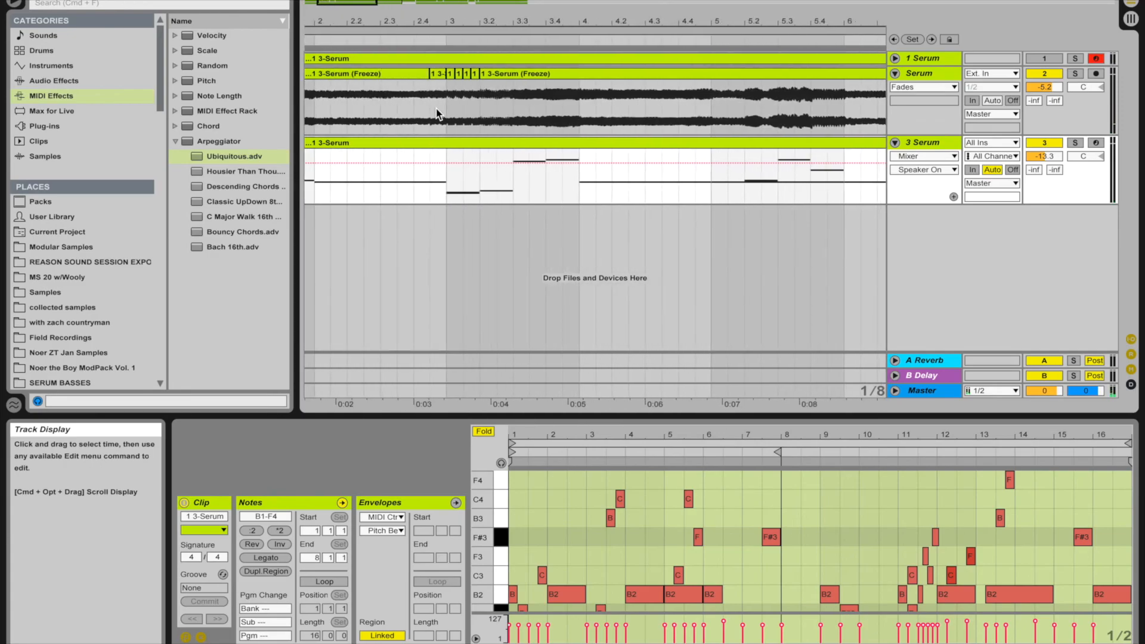
scroll(435, 109, left, 2)
Step: Play from bar 3 and delete the 3 Serum MIDI section from bar 3 to beat 3.3
click(564, 189)
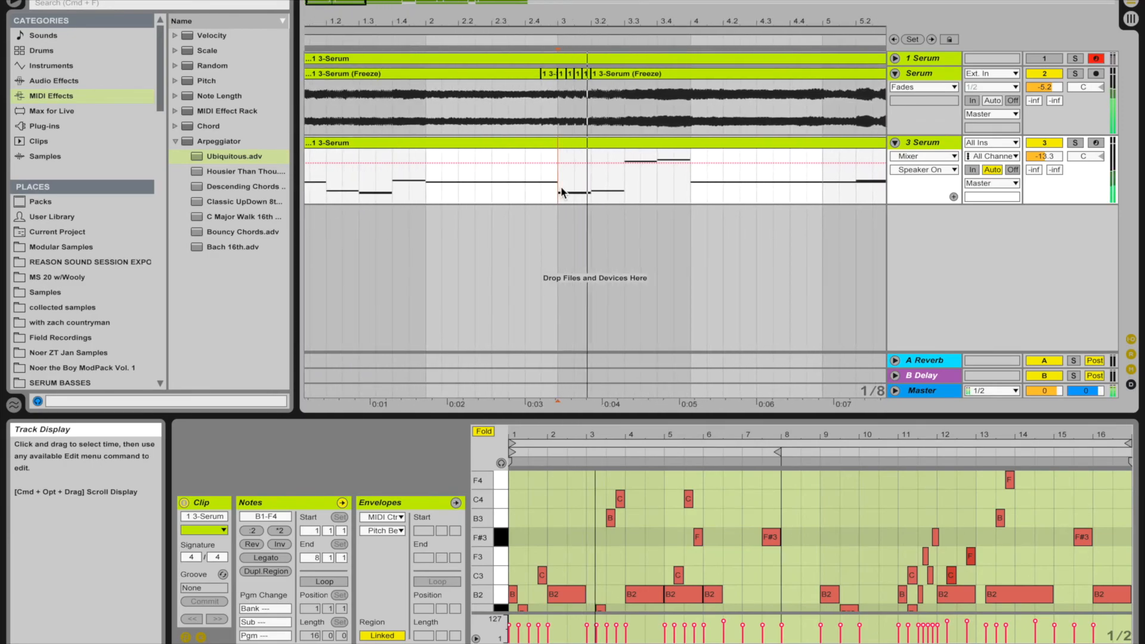
drag(583, 189, 625, 185)
key(Delete)
key(Delete)
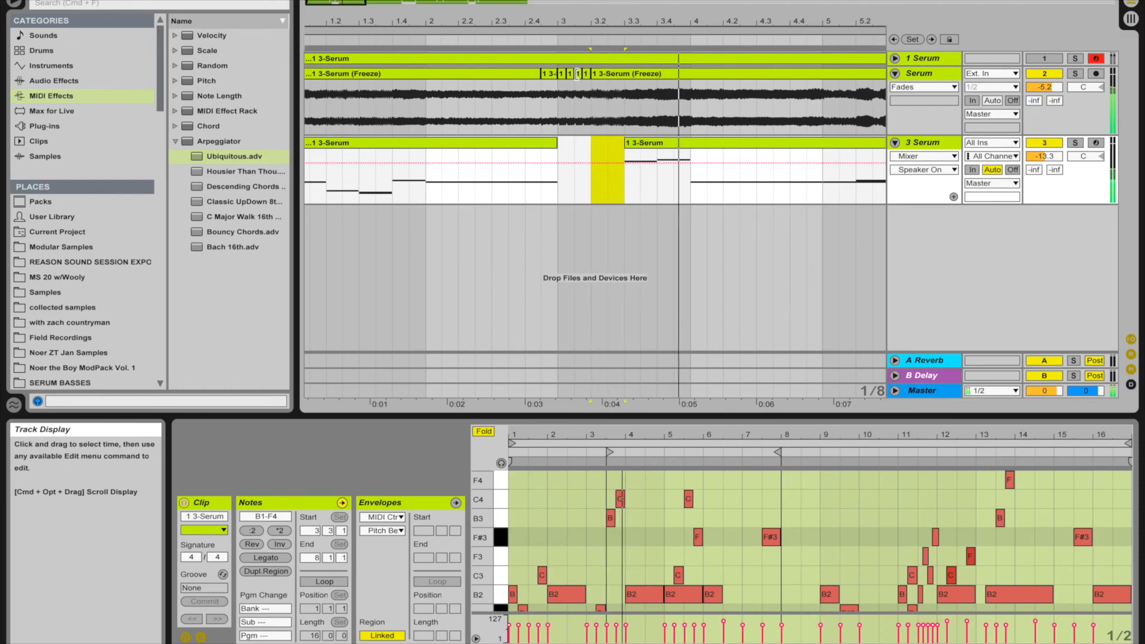
Step: Consolidate the remaining 3 Serum clips and gaps from bar 1 to bar 17 into one MIDI clip
drag(587, 19, 587, 3)
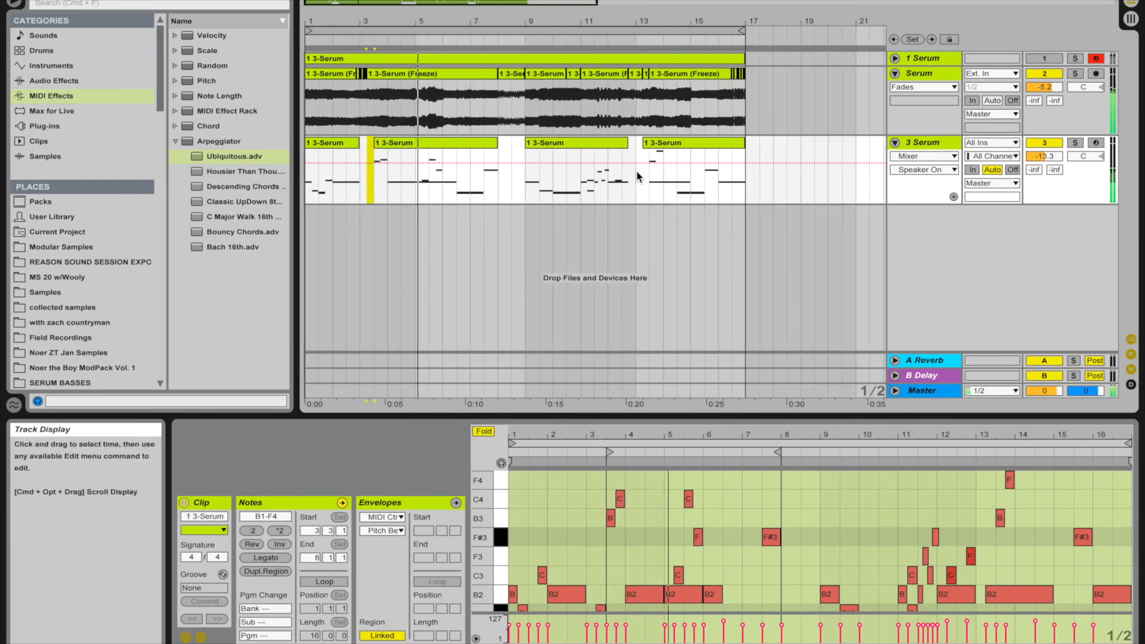
drag(755, 185, 223, 172)
key(space)
key(super+j)
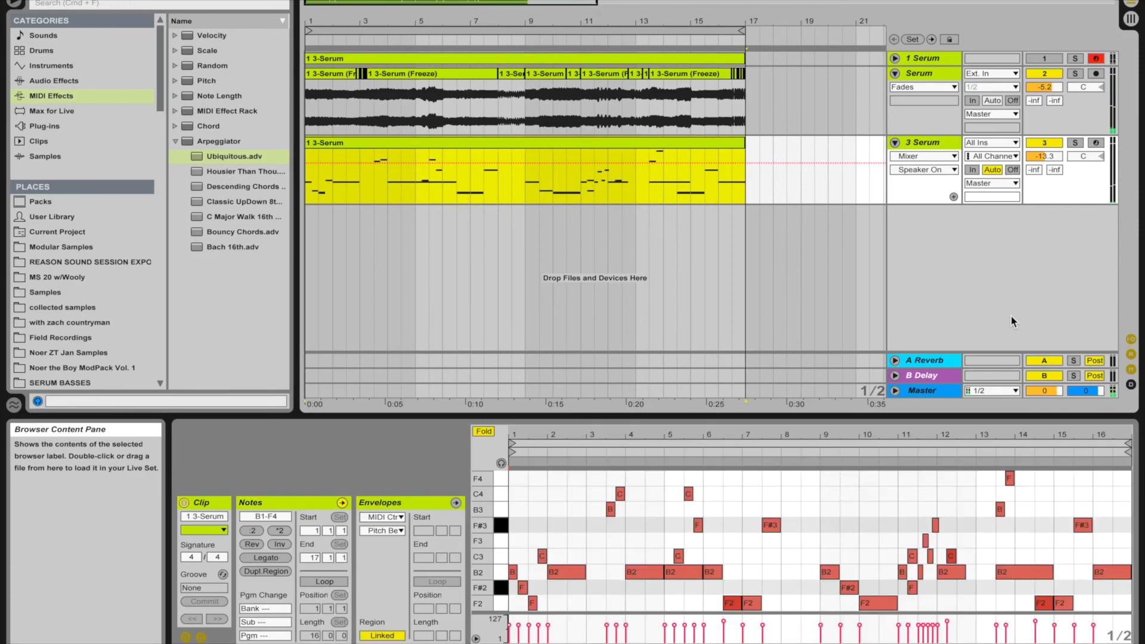
Step: Solo the 3 Serum track and, during playback, set its Ubiquitous arpeggiator to 4 steps and a +6 st distance
click(1076, 143)
click(930, 146)
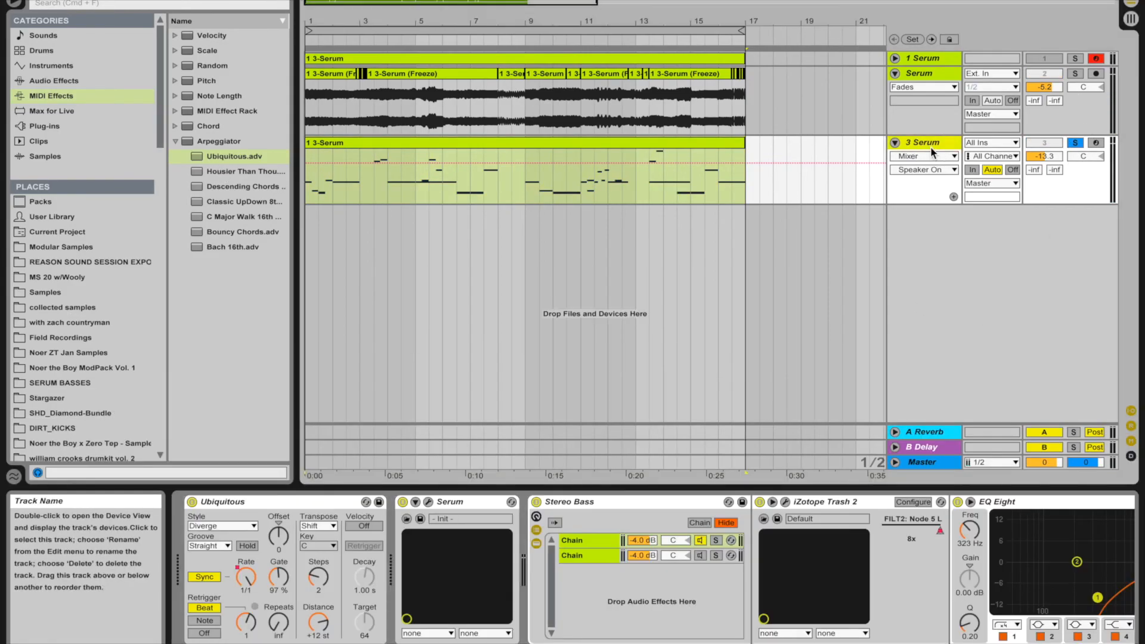
key(space)
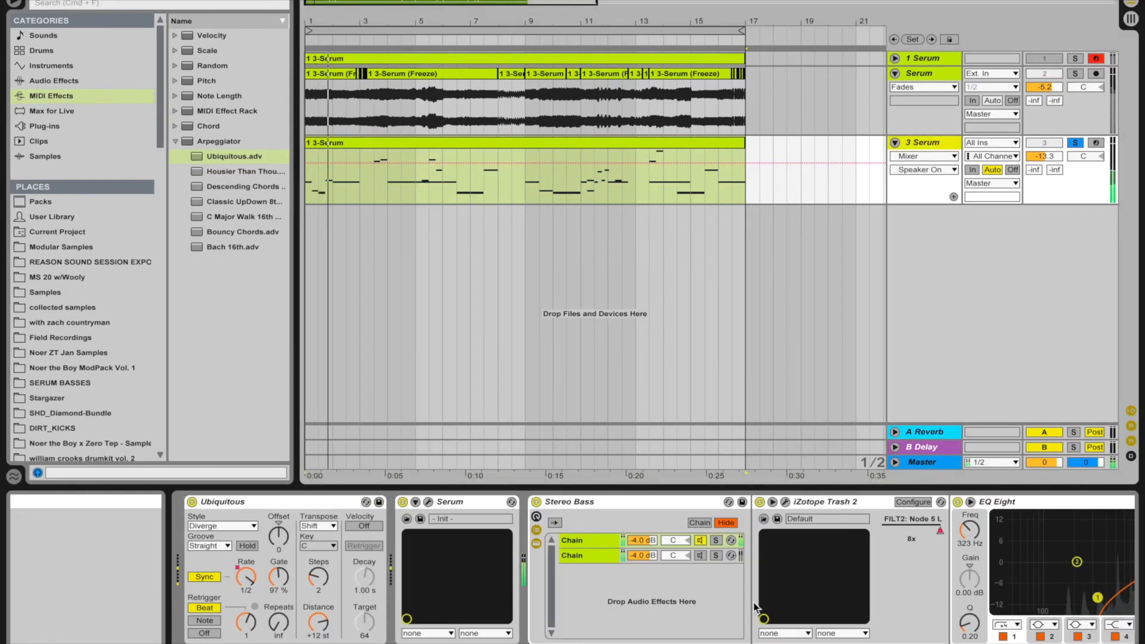
drag(318, 577, 317, 570)
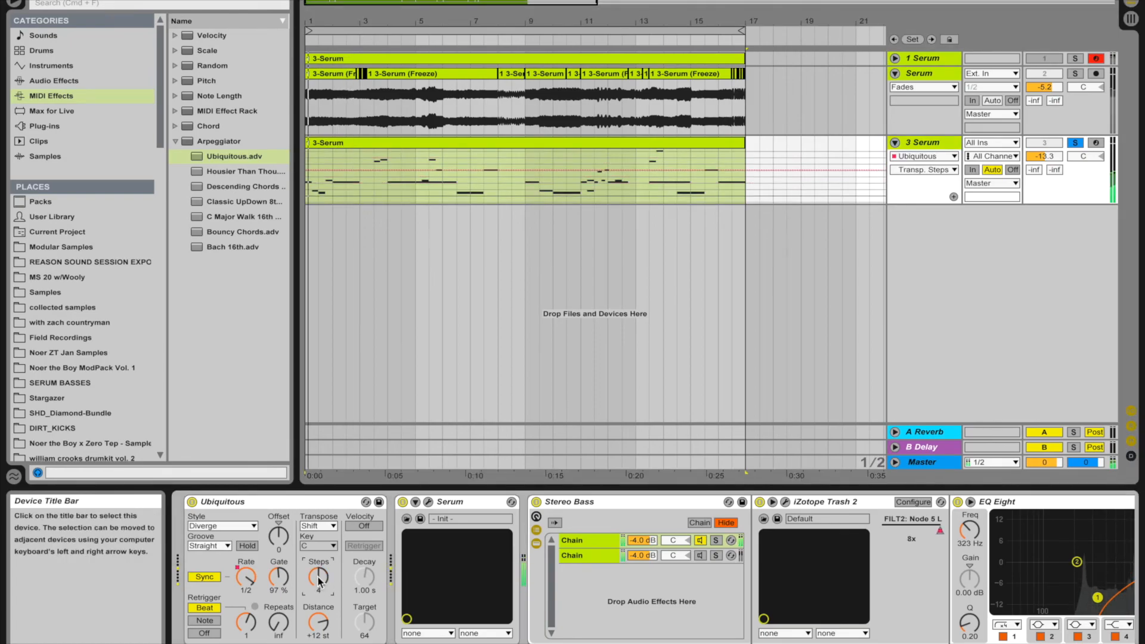
click(320, 626)
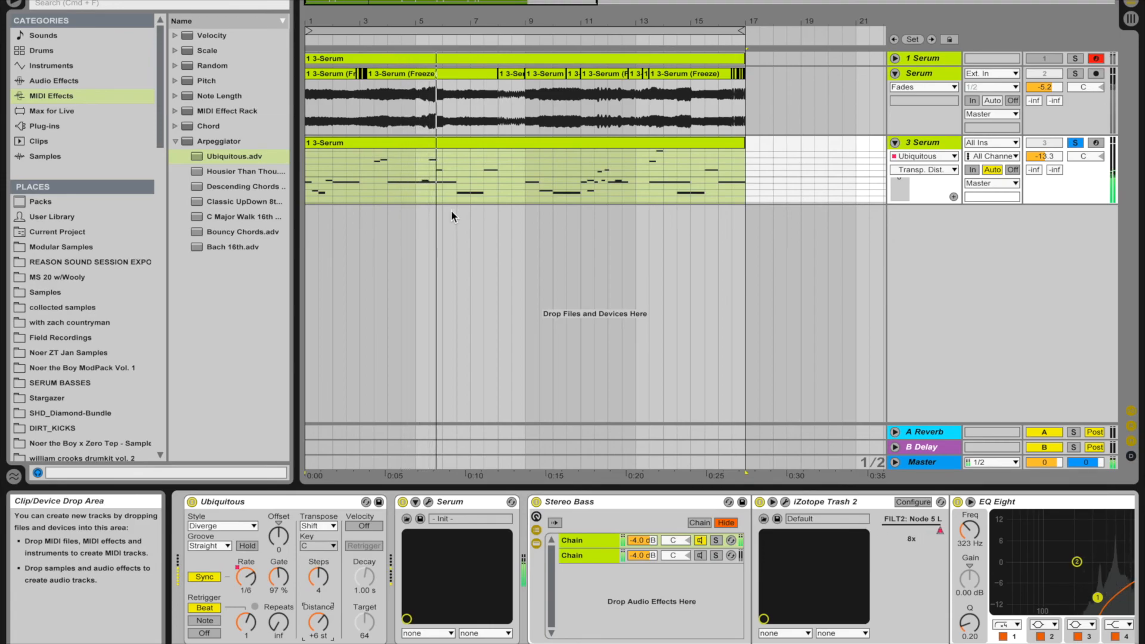
key(space)
Step: Unsolo the 3 Serum track and play the full arrangement from bar 1
click(1074, 143)
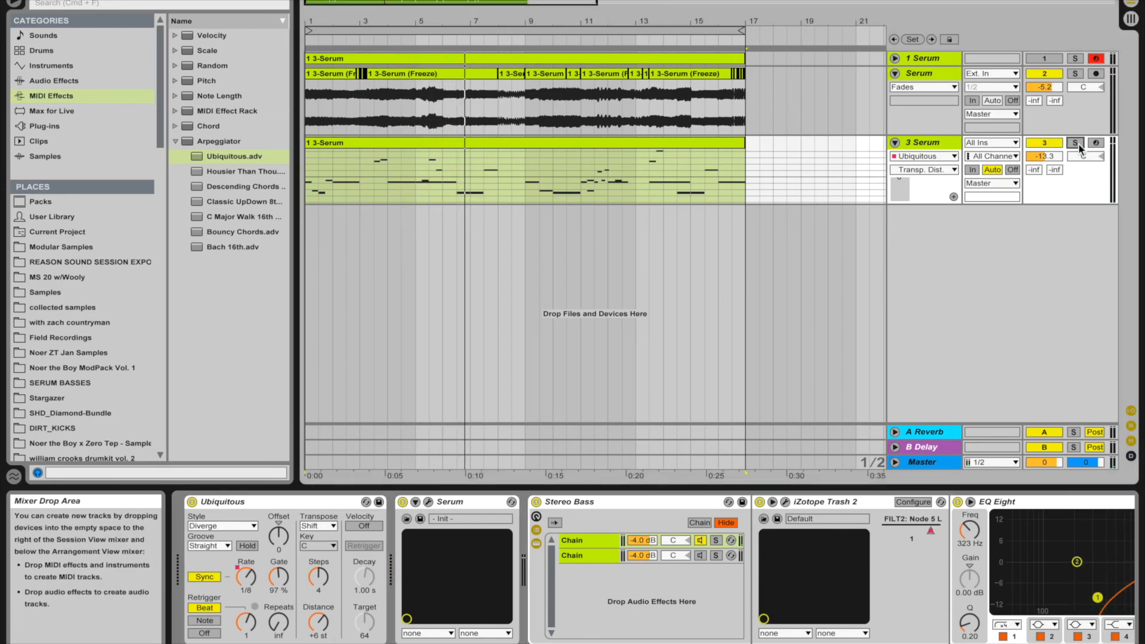
click(308, 157)
key(space)
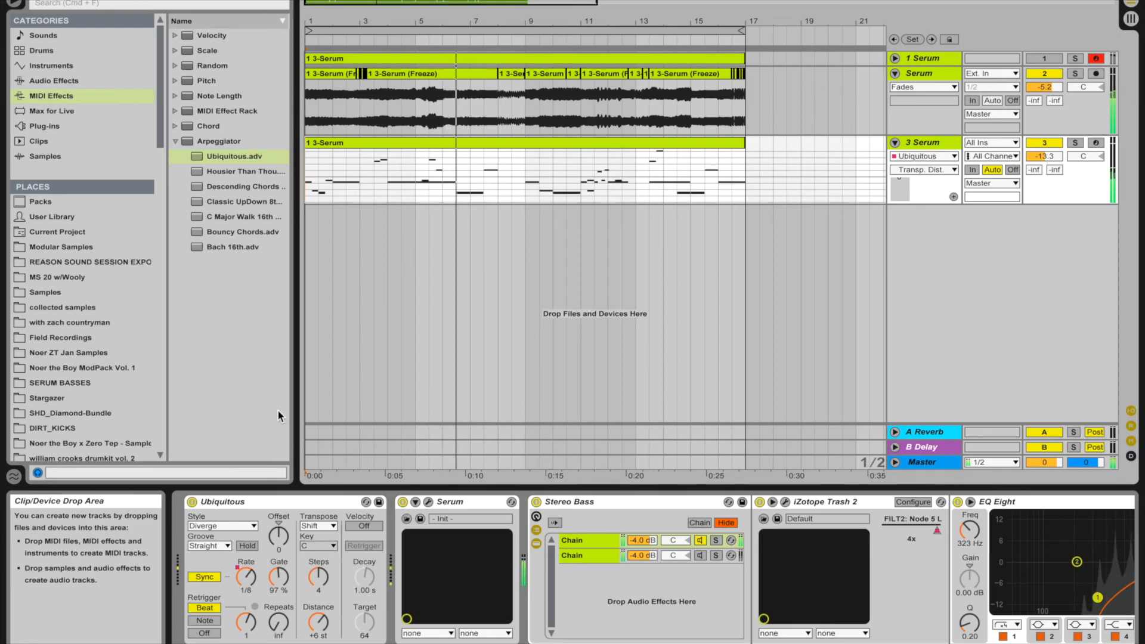
Step: Lower the bar 1 starting point of the arpeggiator's Synced Rate automation to 1/6, sloping down to bar 17
click(247, 579)
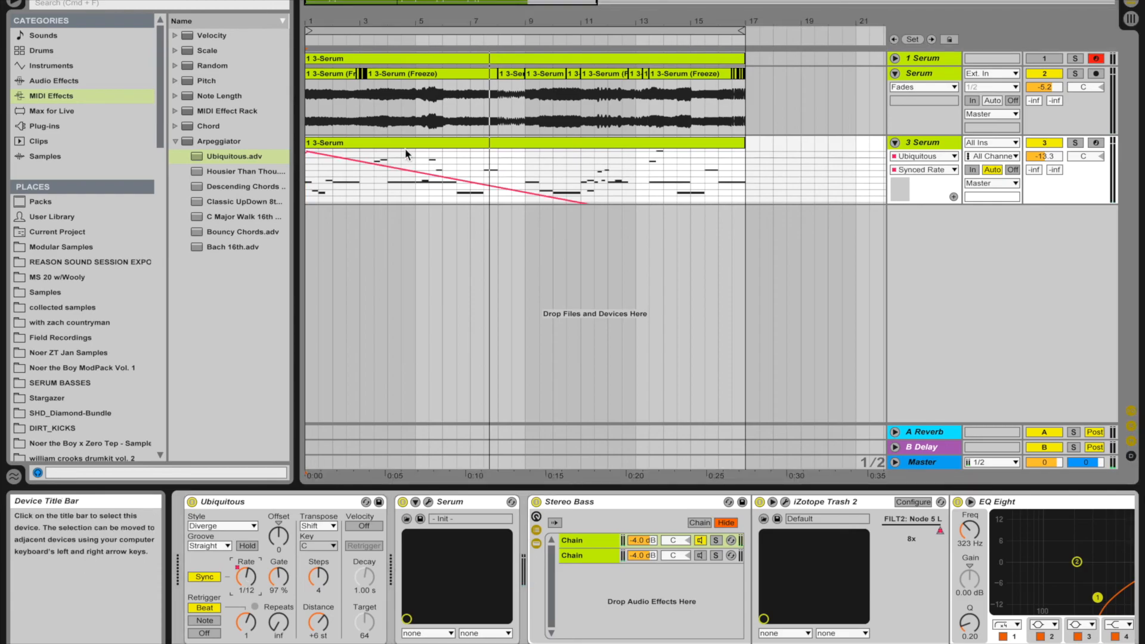
click(307, 152)
drag(306, 153, 307, 176)
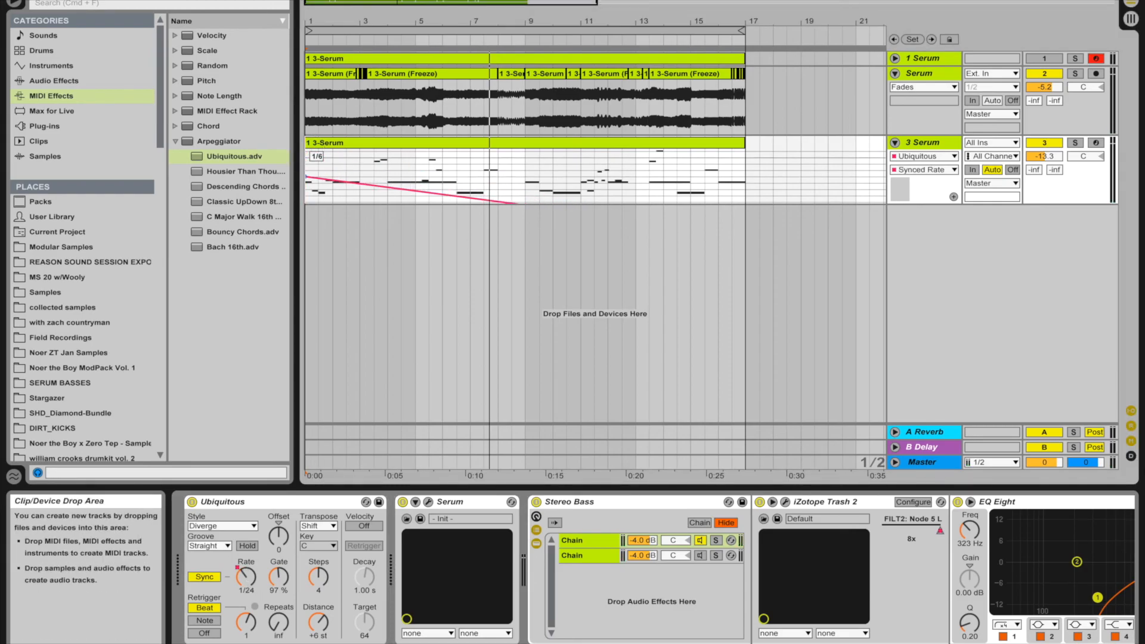
drag(592, 211, 571, 191)
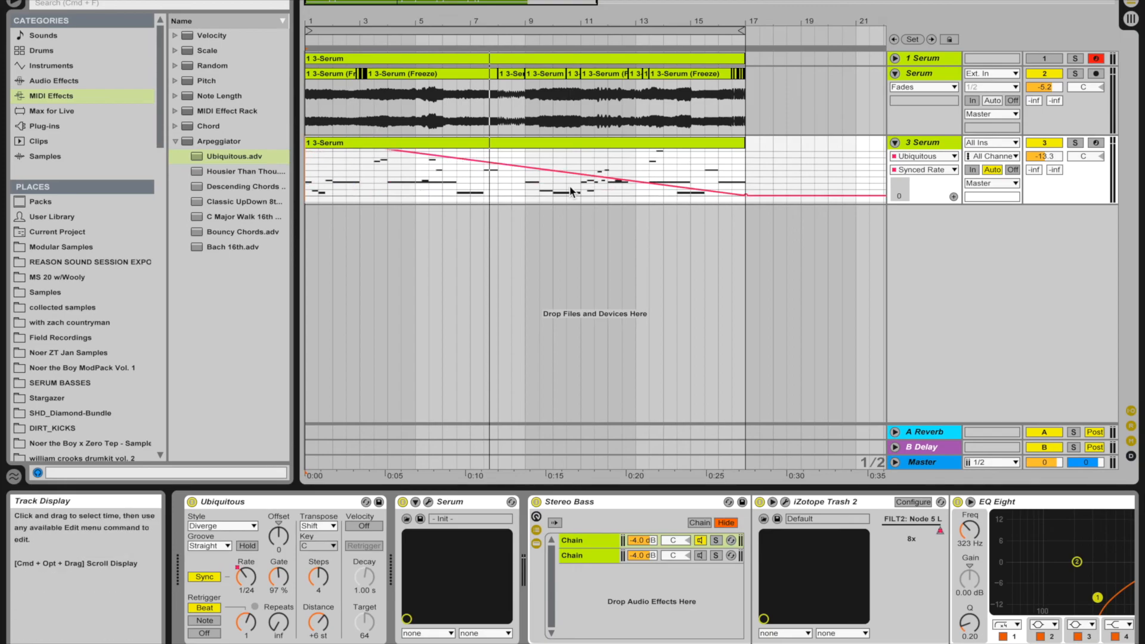
Step: Vary the arpeggiator's Gate while the arrangement plays, raising it to 157% and settling on 48%
drag(278, 576, 278, 558)
key(space)
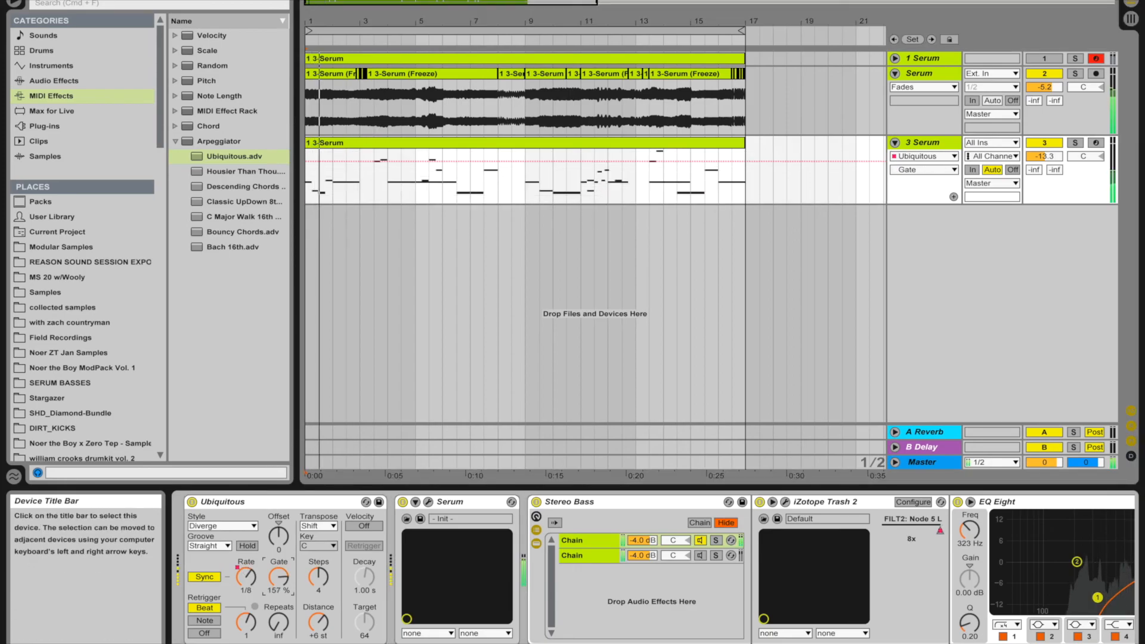
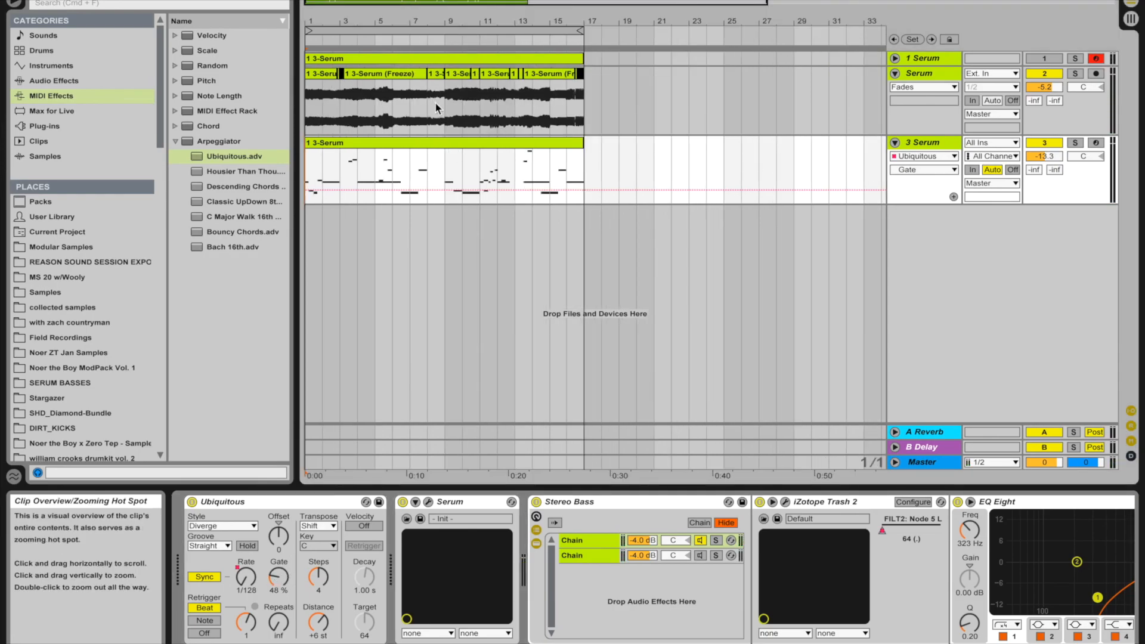
Step: Unfold the 1 Serum track to examine its notes in bars 1 and 2, and return to the 3 Serum track
click(894, 59)
drag(343, 83, 306, 83)
drag(319, 18, 319, 21)
scroll(382, 115, left, 3)
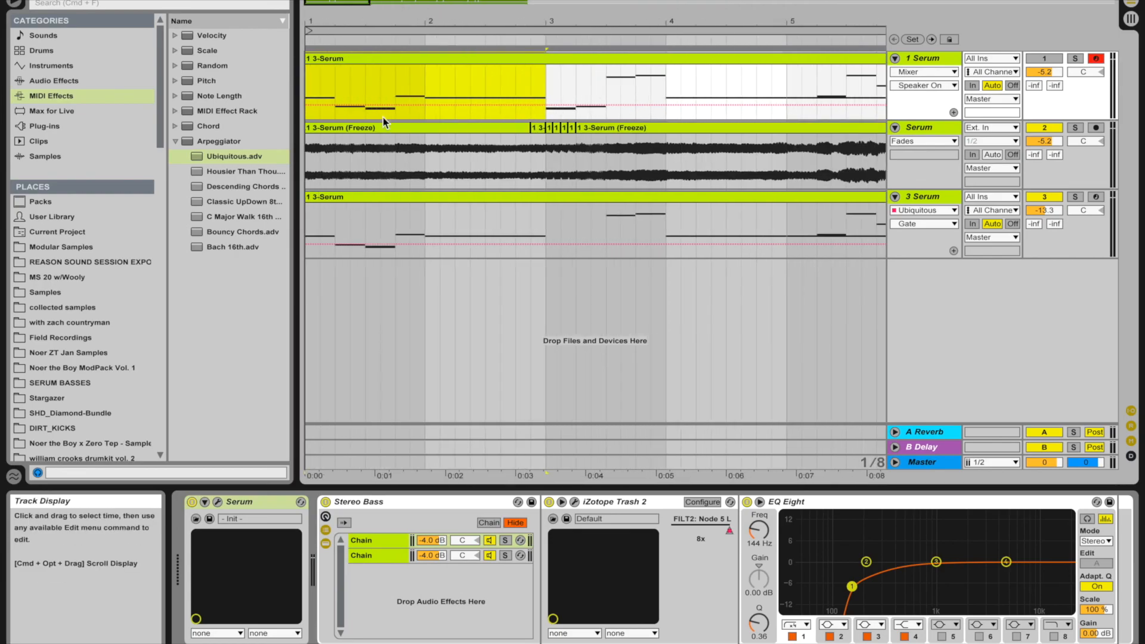
drag(319, 24, 319, 7)
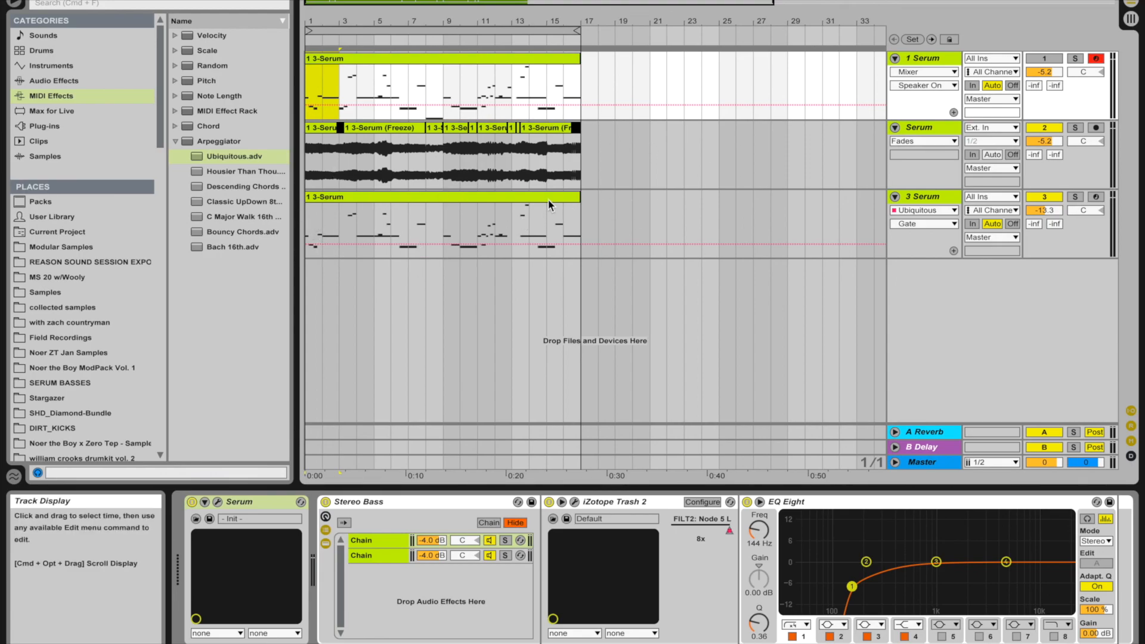
click(649, 226)
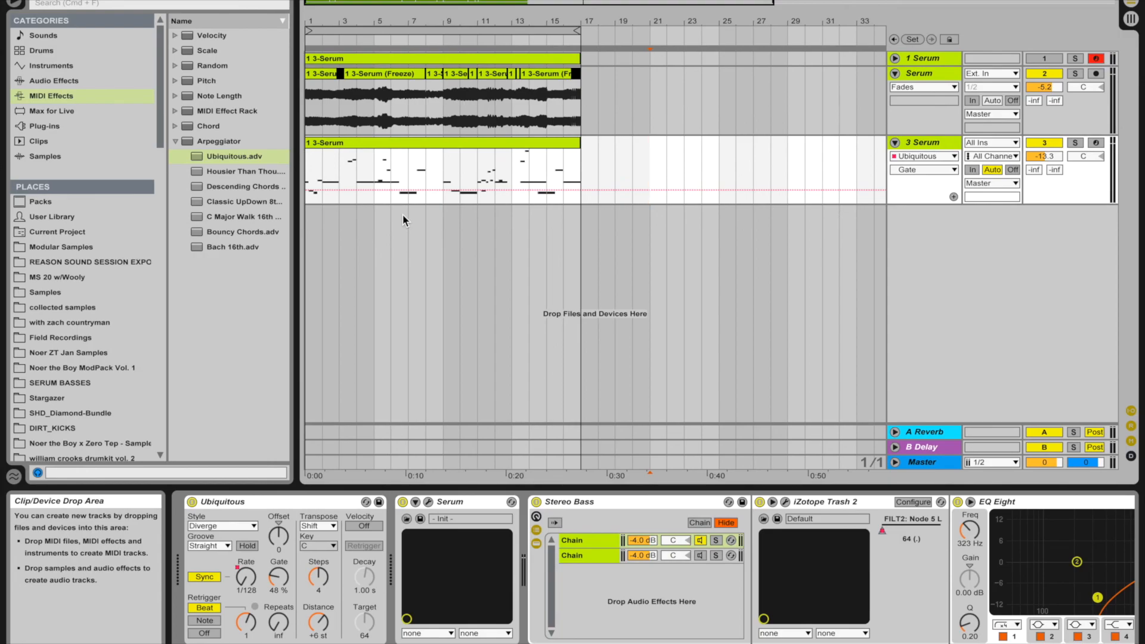